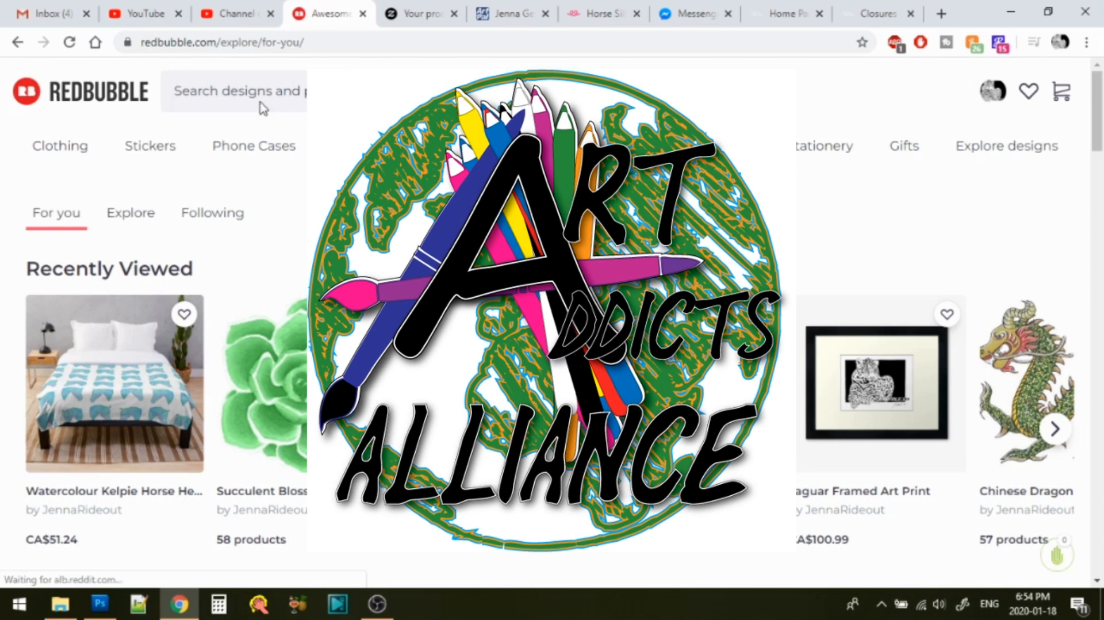
- Open the Add New Work page from the Redbubble account
{"action": "left_click_drag", "start_coordinate": [216, 43], "coordinate": [141, 43]}
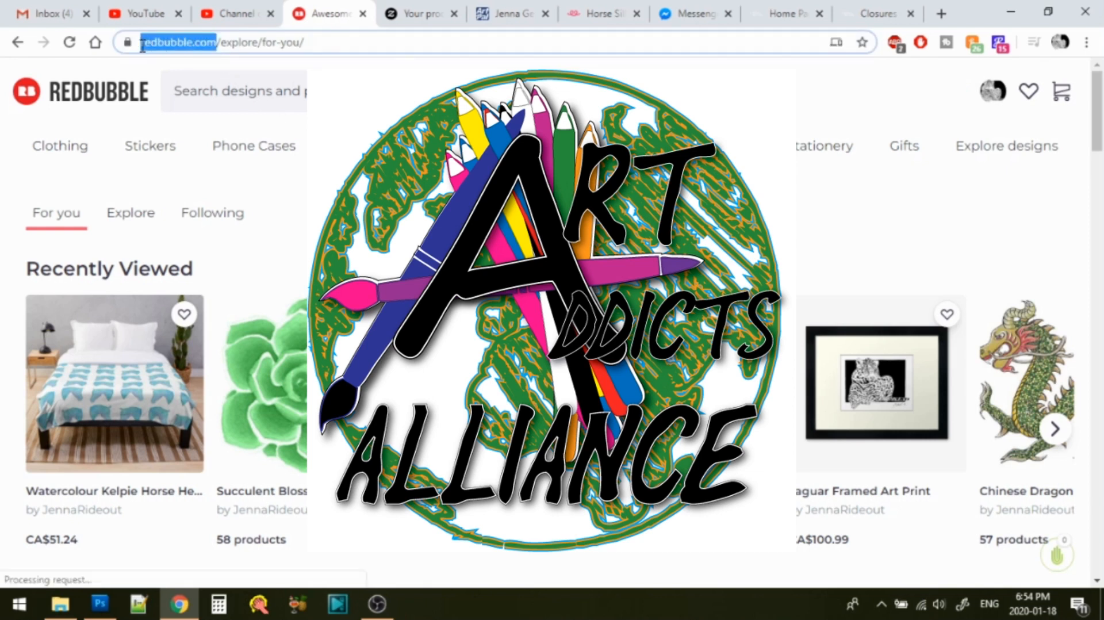
{"action": "left_click", "coordinate": [253, 146]}
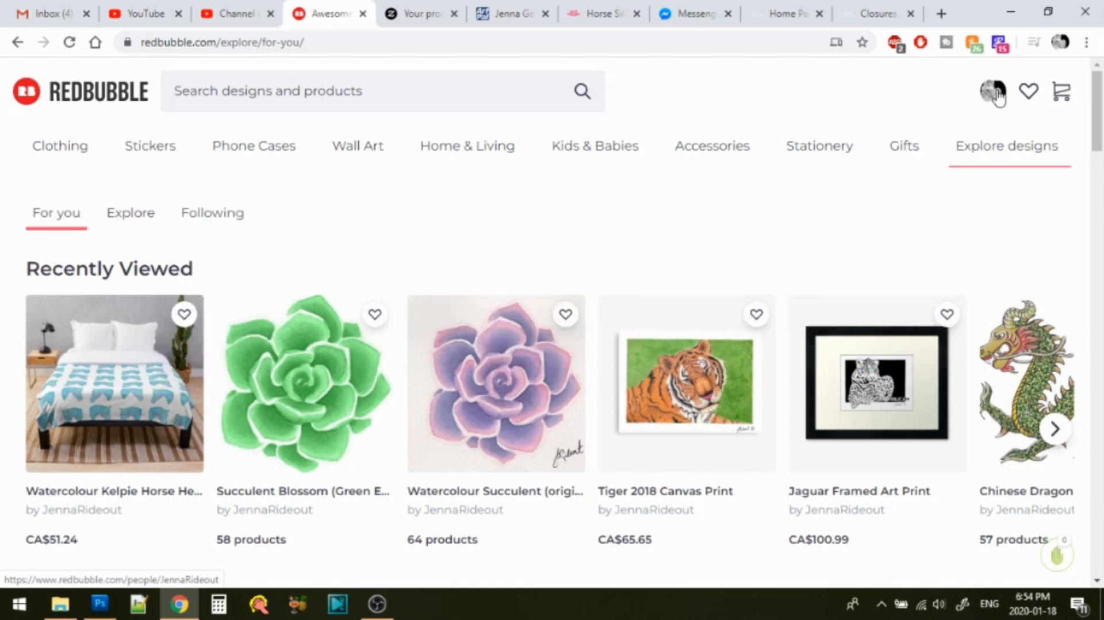
{"action": "left_click", "coordinate": [995, 92]}
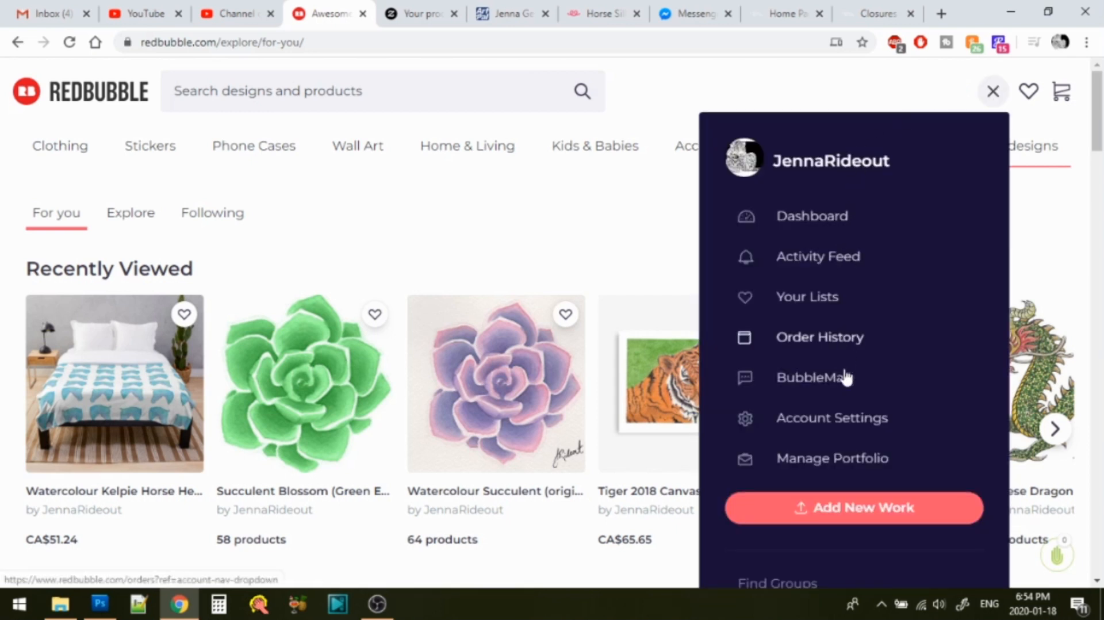
{"action": "left_click", "coordinate": [851, 516]}
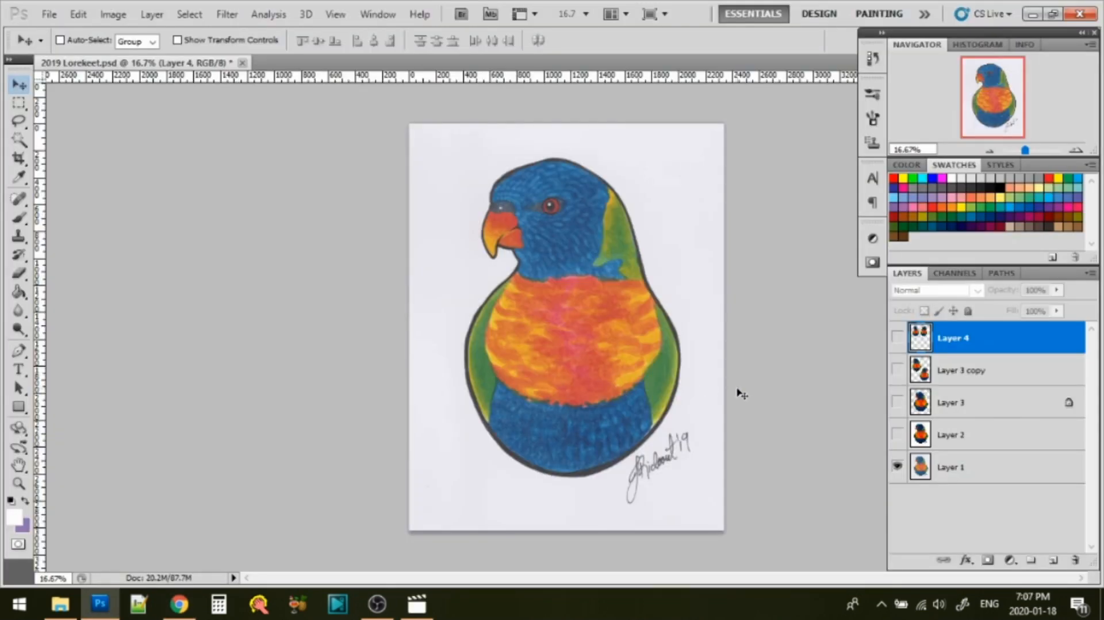
- Switch to Photoshop and compare the lorikeet image versions by showing Layer 2, Layer 3, Layer 3 copy and Layer 4 one at a time
{"action": "left_click", "coordinate": [896, 438]}
{"action": "left_click", "coordinate": [897, 467]}
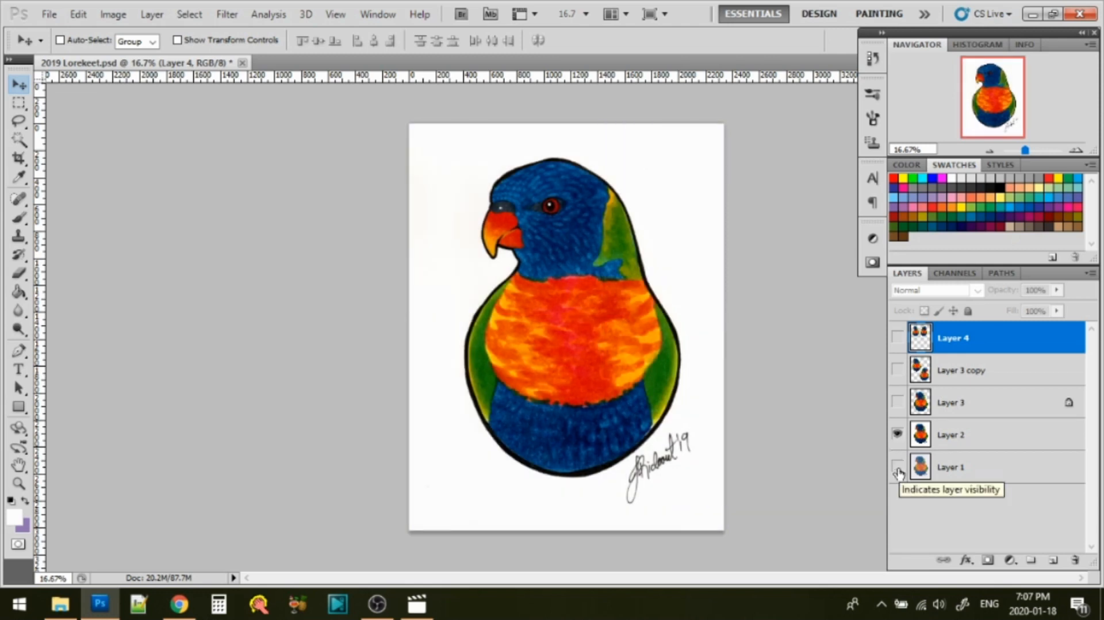
{"action": "left_click", "coordinate": [897, 435]}
{"action": "left_click", "coordinate": [897, 402]}
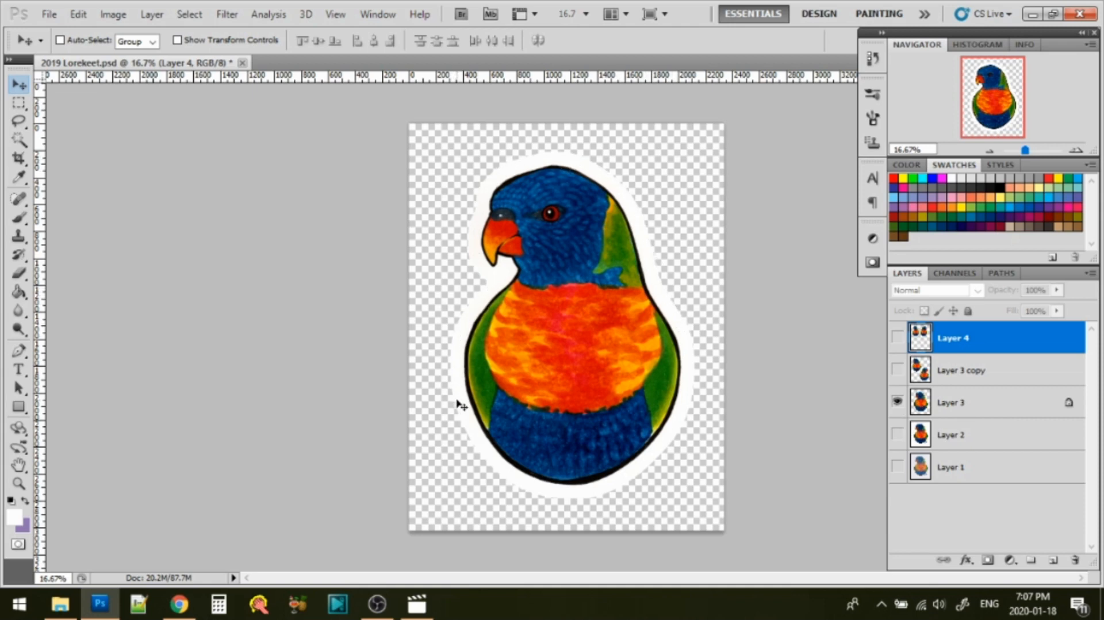
{"action": "left_click", "coordinate": [897, 401]}
{"action": "left_click", "coordinate": [898, 369]}
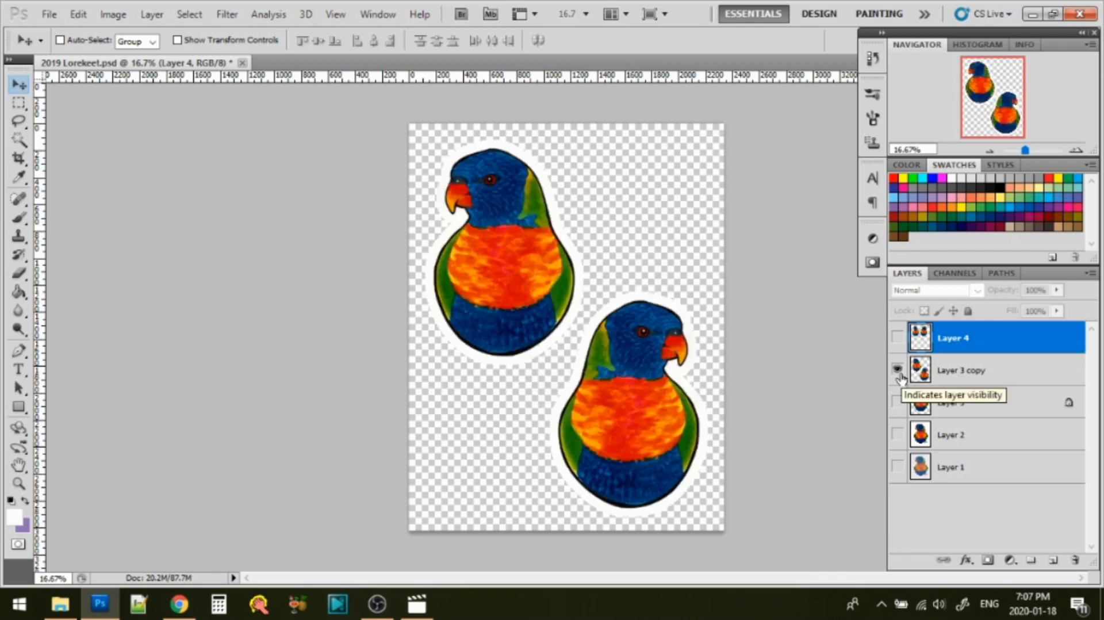
{"action": "left_click", "coordinate": [898, 371]}
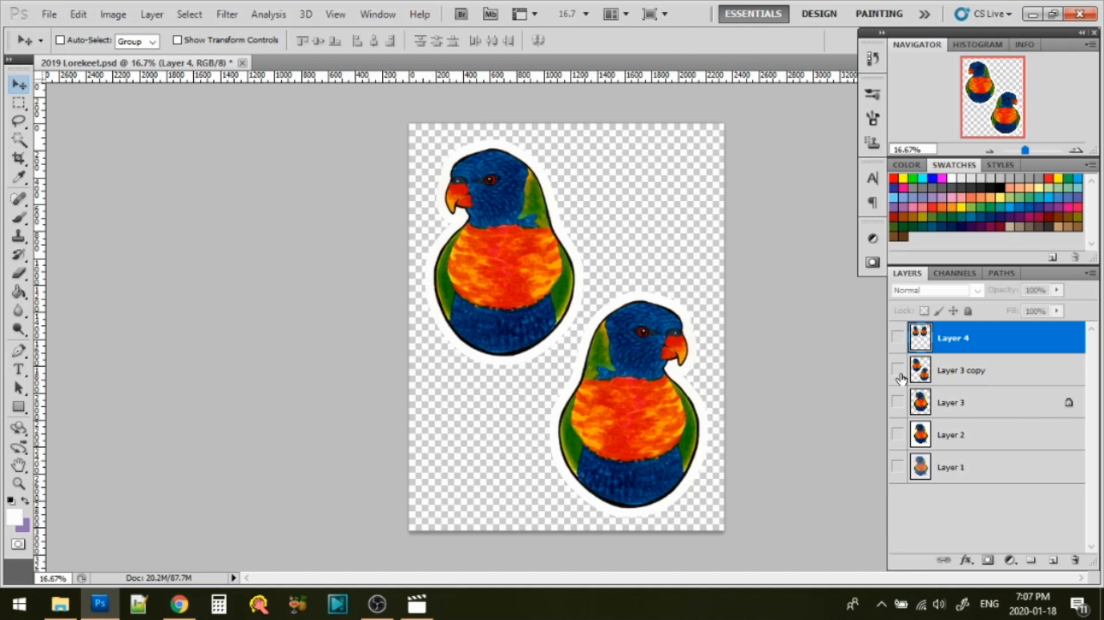
{"action": "left_click", "coordinate": [898, 371]}
{"action": "left_click", "coordinate": [897, 339]}
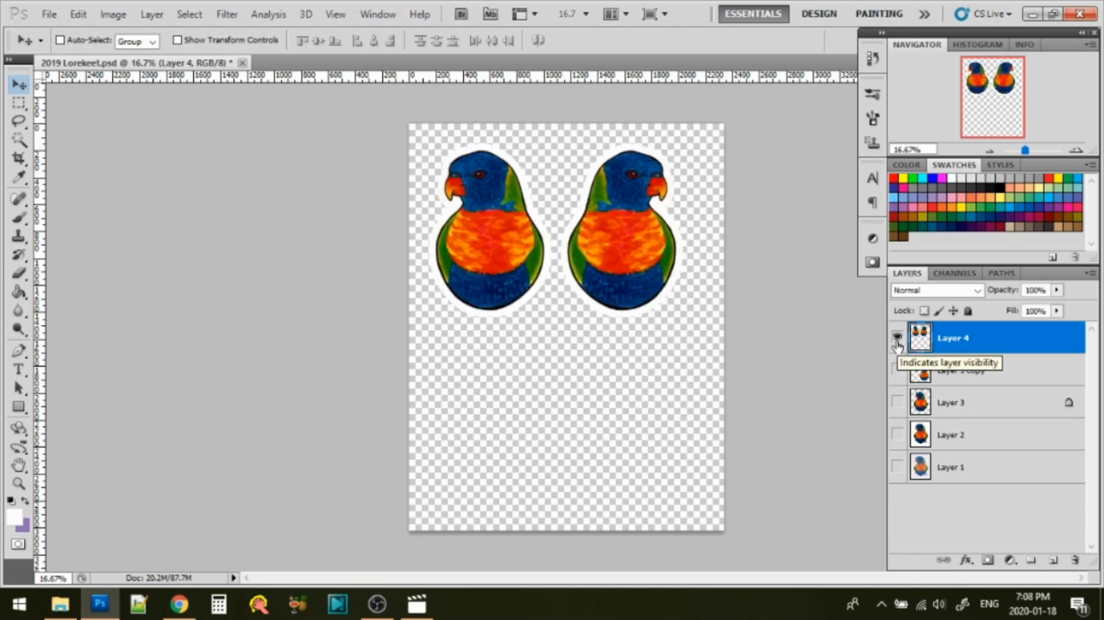
{"action": "left_click", "coordinate": [897, 343]}
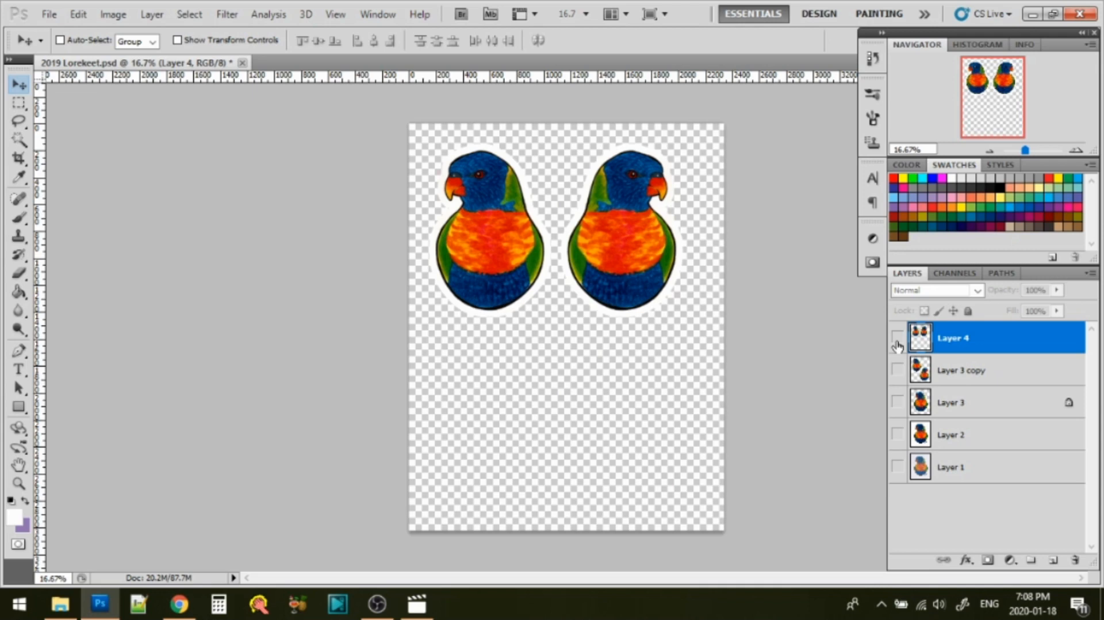
{"action": "left_click", "coordinate": [897, 434]}
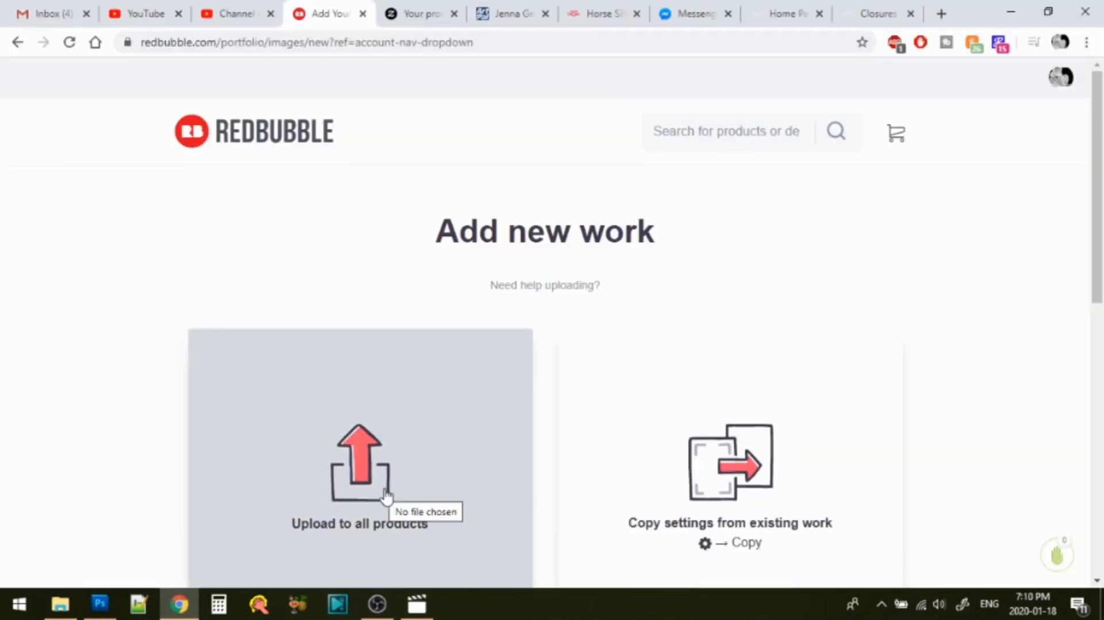
- Switch to the browser and upload the 2019-Lorikeet-Transparent image to all products
{"action": "left_click", "coordinate": [385, 495]}
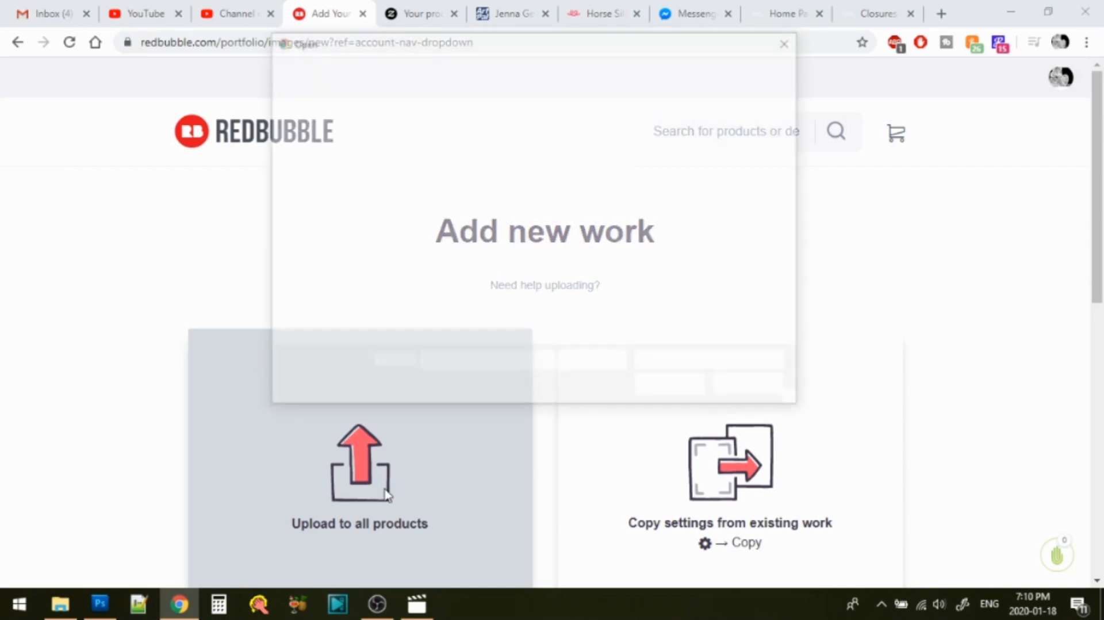
{"action": "left_click", "coordinate": [449, 299]}
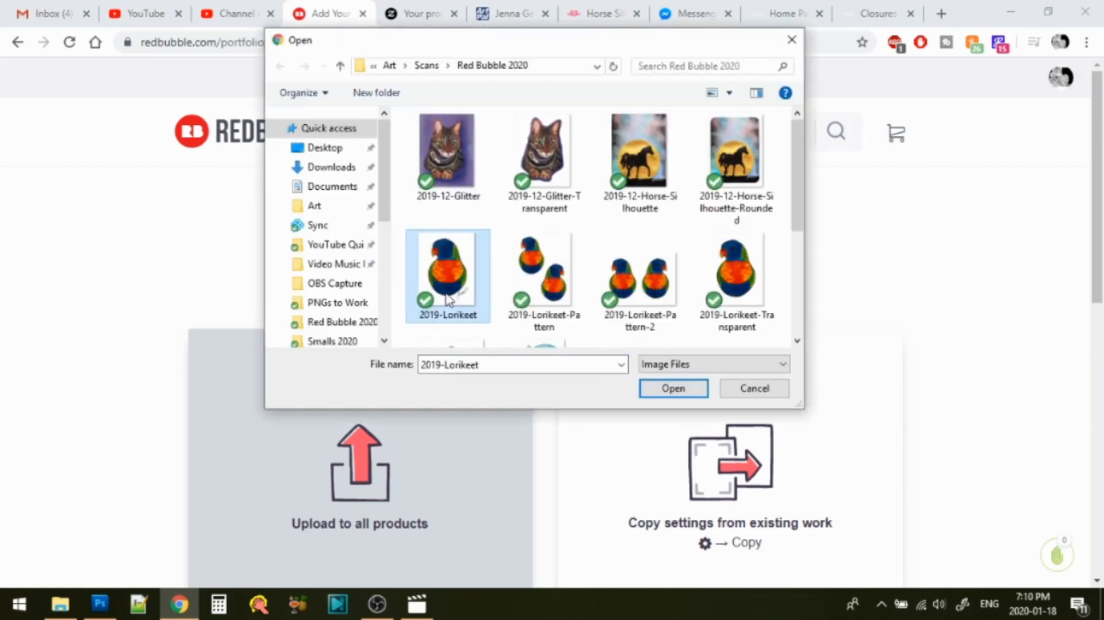
{"action": "left_click", "coordinate": [740, 281]}
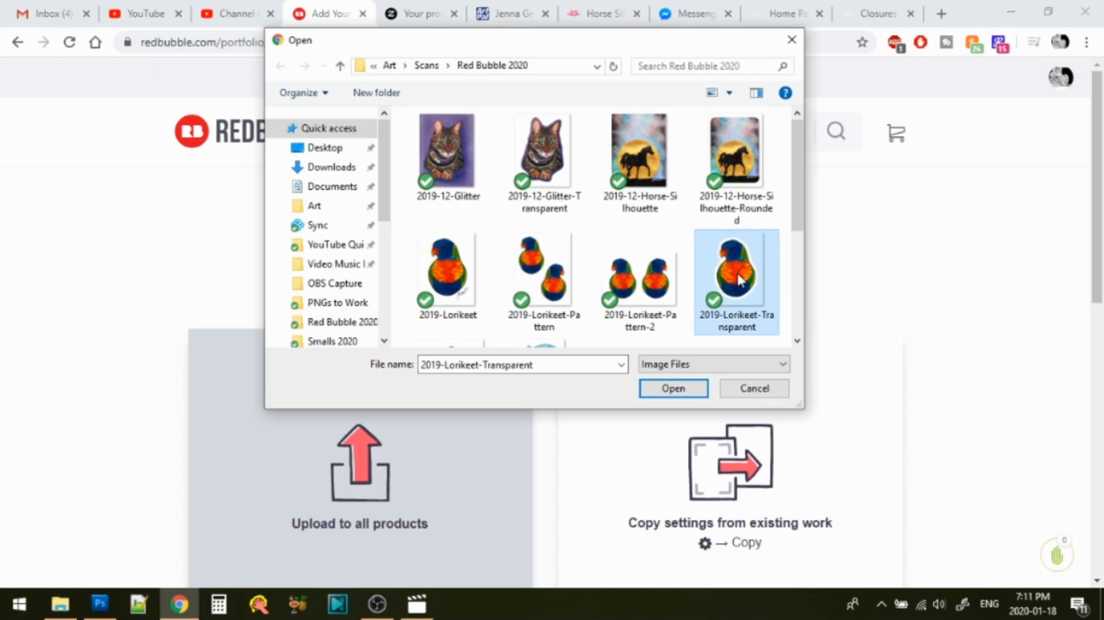
{"action": "double_click", "coordinate": [740, 281]}
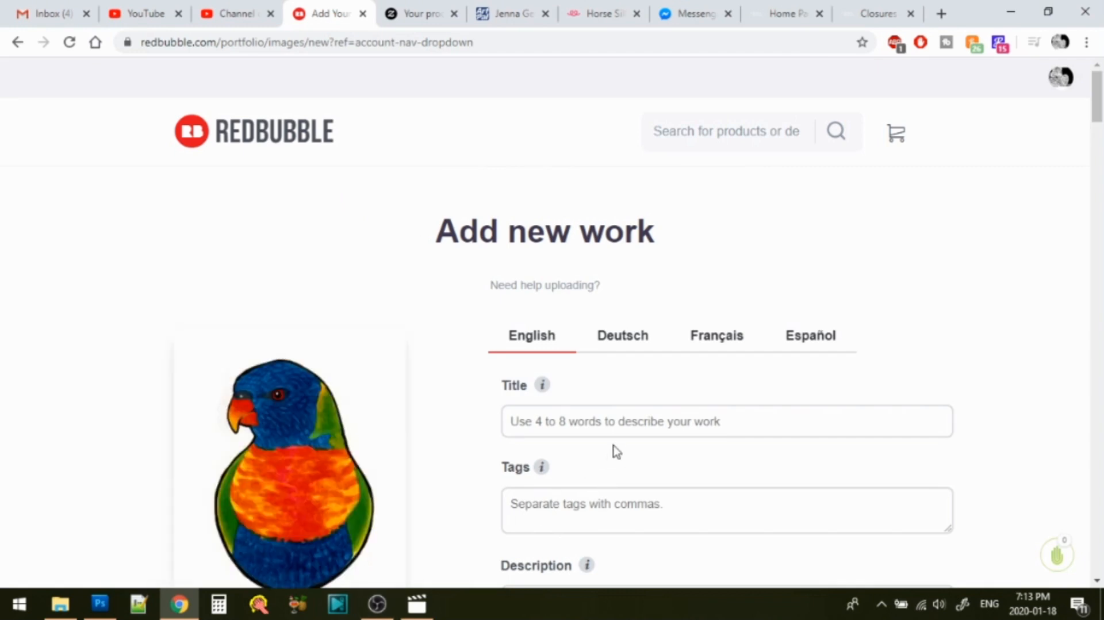
- Title the work "Lorikeet Illustration (2019)"
{"action": "left_click", "coordinate": [614, 428]}
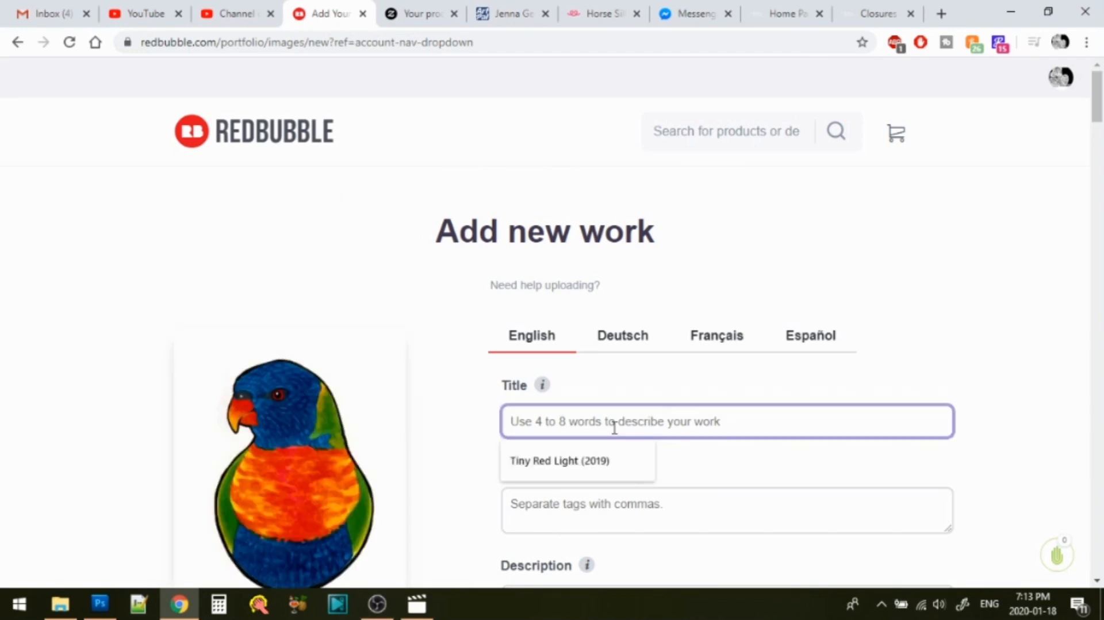
{"action": "type", "text": "Lorikeet"}
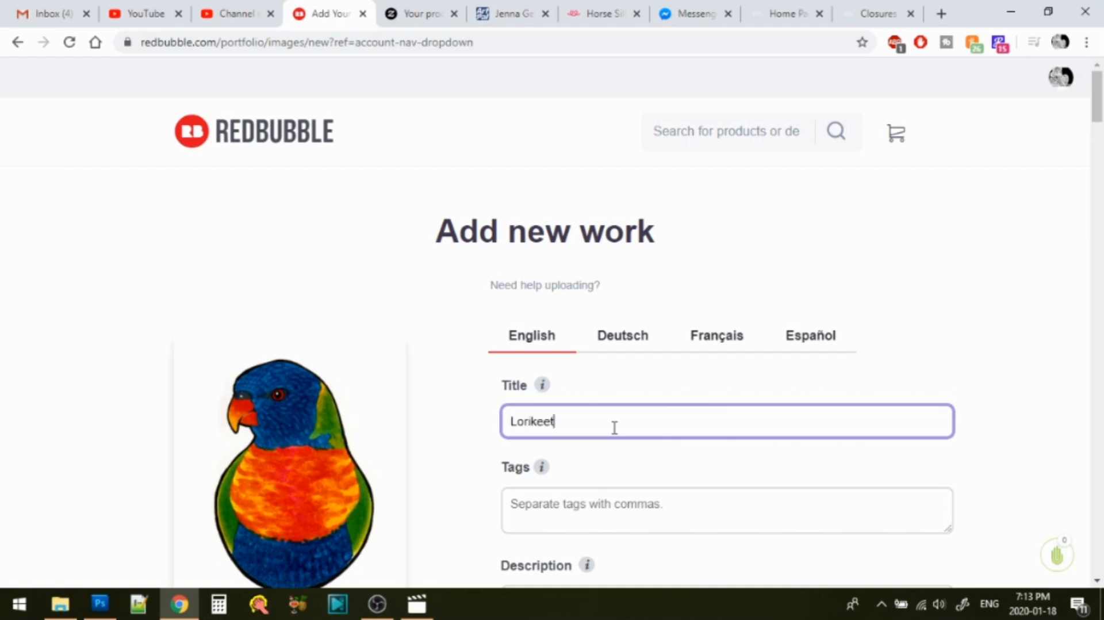
{"action": "type", "text": " Illustration (2019)"}
{"action": "key", "text": "Tab"}
- Check the tag guidance and add the tags lorikeet, parrot, bird, bird illustration, lorikeet illustration, lorikeet artwork
{"action": "mouse_move", "coordinate": [543, 474]}
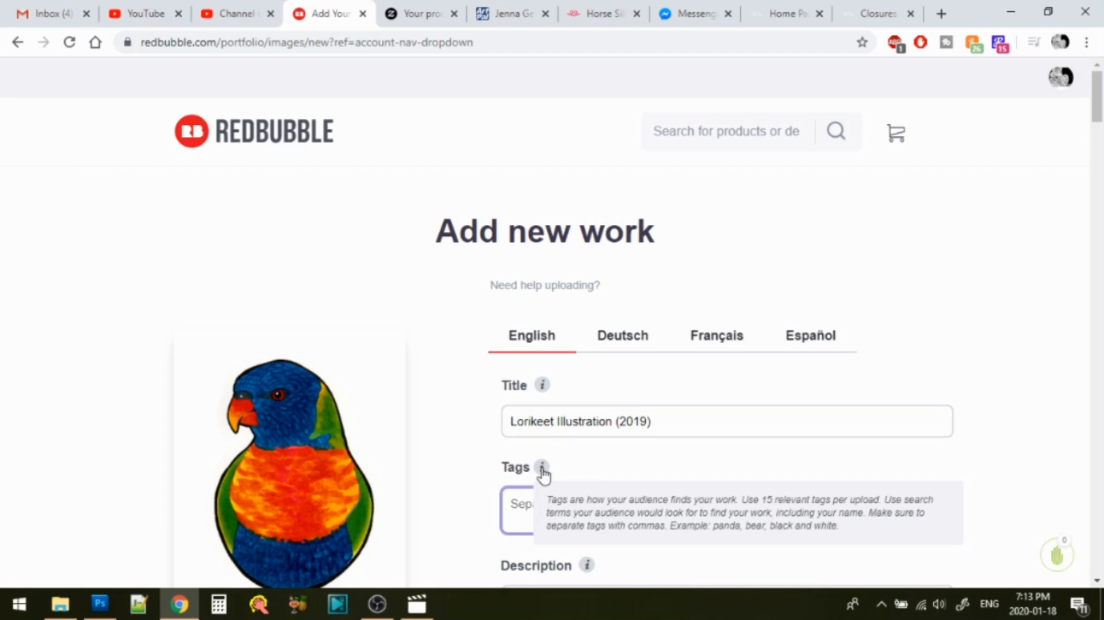
{"action": "type", "text": "l"}
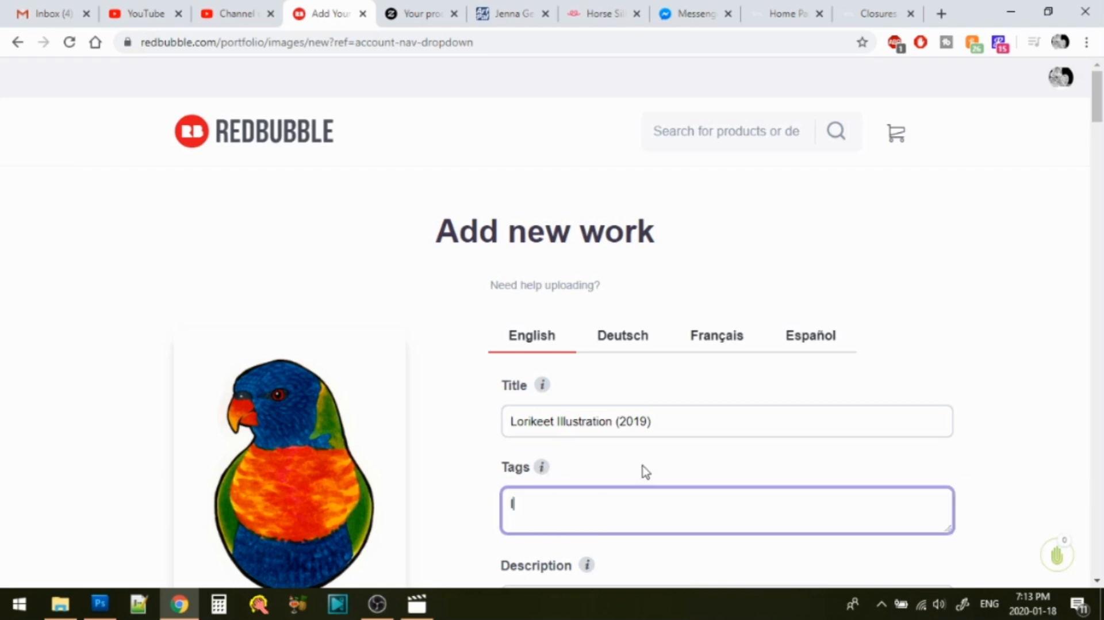
{"action": "type", "text": "orikeet, parrot, bird, "}
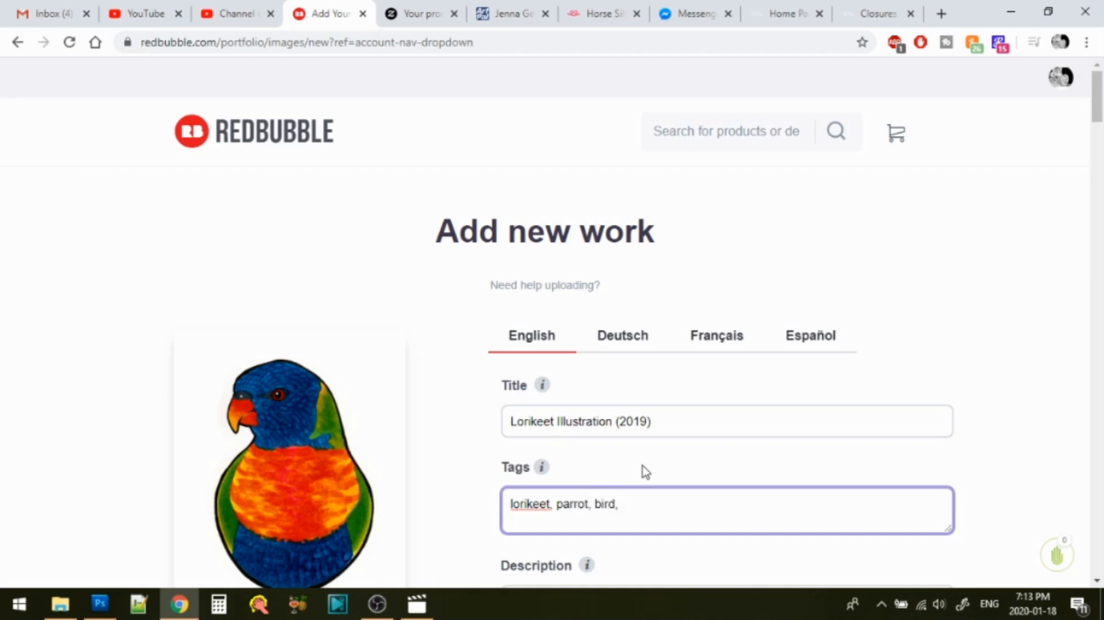
{"action": "type", "text": "bird illus"}
{"action": "type", "text": "tration, l"}
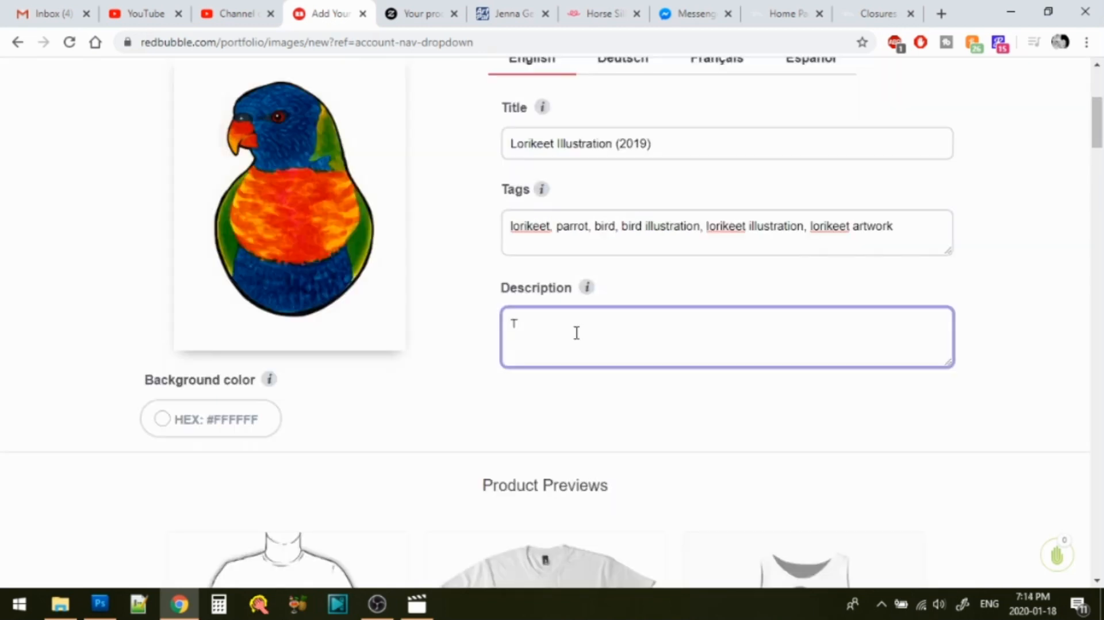
- Describe the work as a stylized, digitally cleaned up lorikeet illustration in alcohol based markers on X-PressIt Blending Card, mentioning the timelapse video
{"action": "type", "text": "his "}
{"action": "type", "text": "stylized lorikeet illustra"}
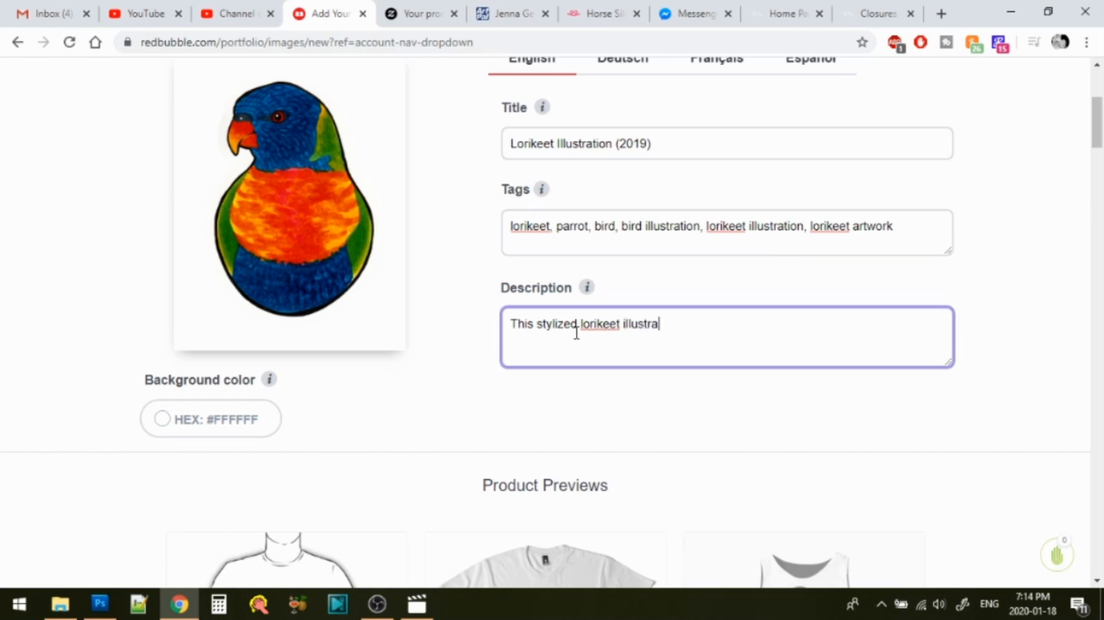
{"action": "type", "text": "tion was done using Sp"}
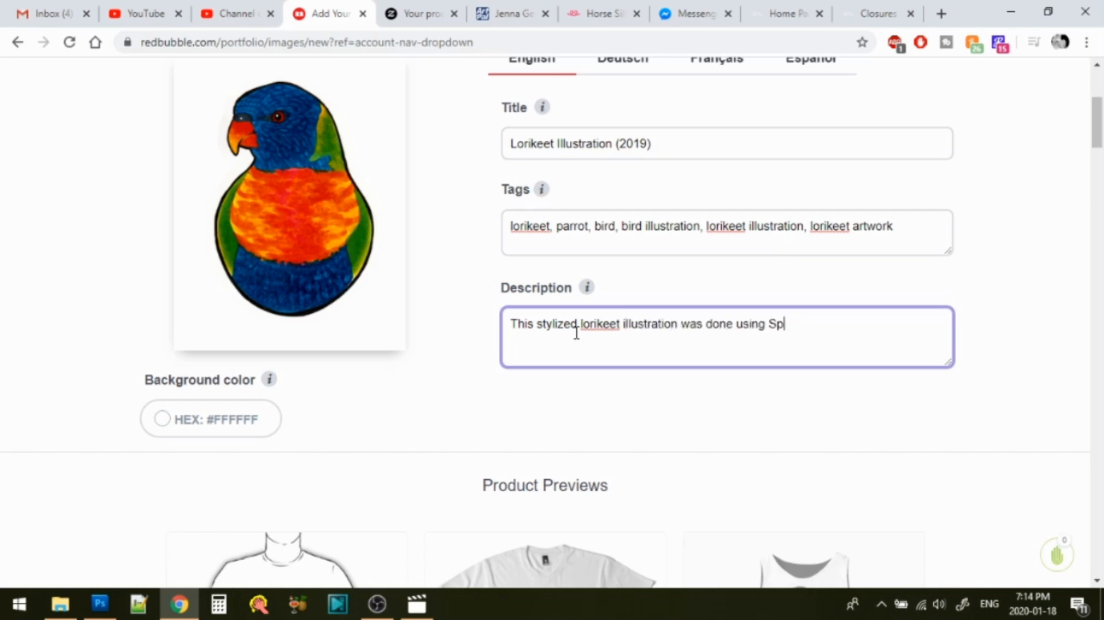
{"action": "key", "text": "ctrl+v"}
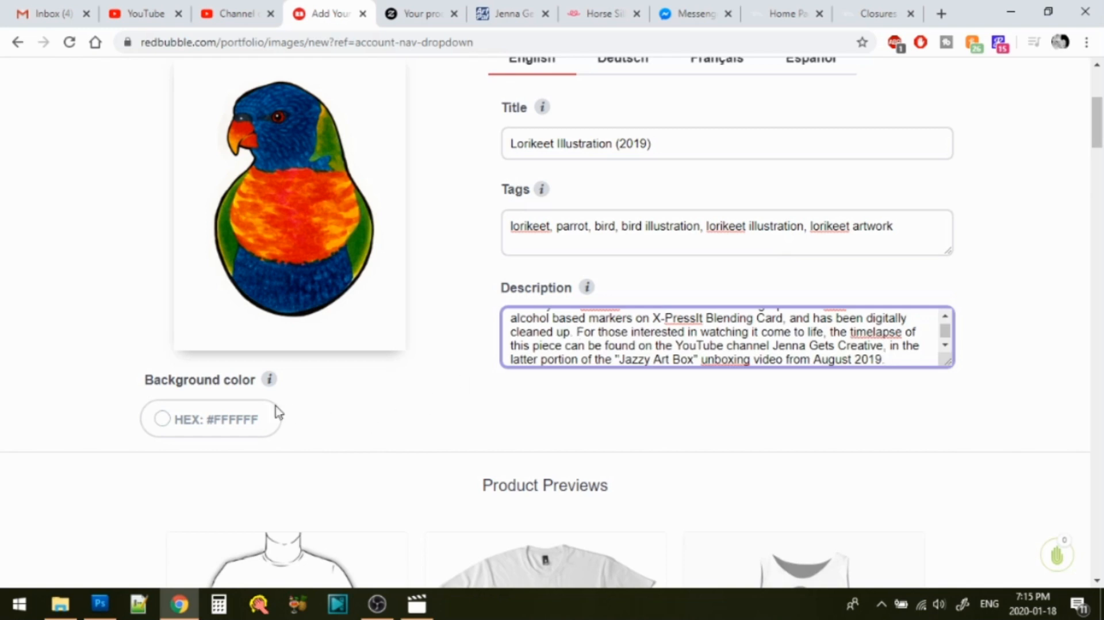
- Check the background color guidance and open the Standard Print Clothing product for editing
{"action": "mouse_move", "coordinate": [271, 382]}
{"action": "left_click_drag", "start_coordinate": [1098, 136], "coordinate": [1098, 182]}
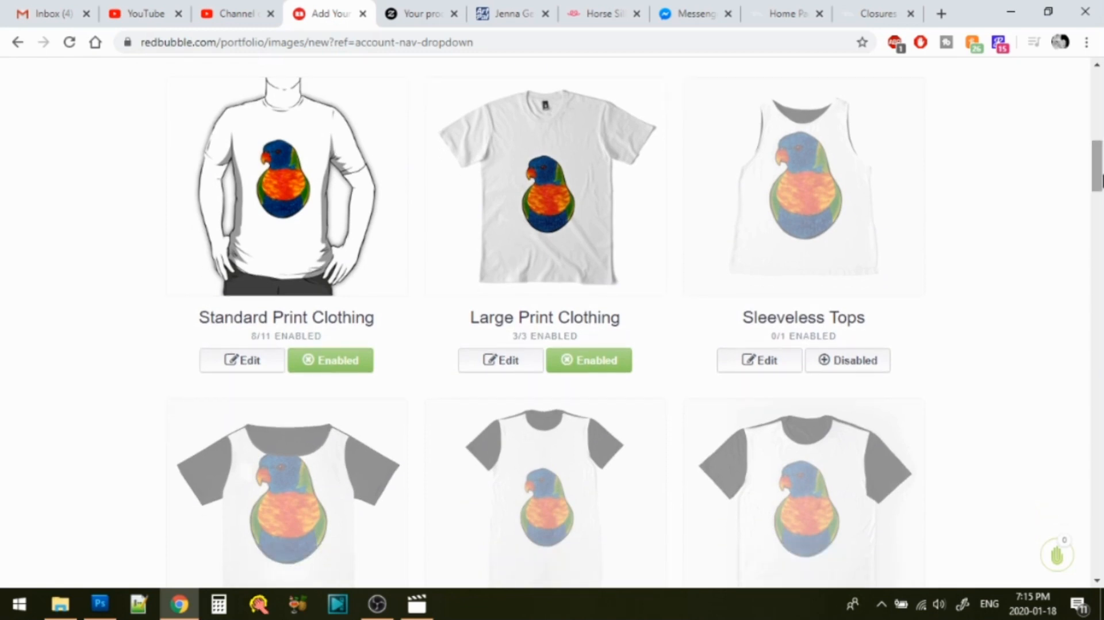
{"action": "left_click", "coordinate": [260, 362]}
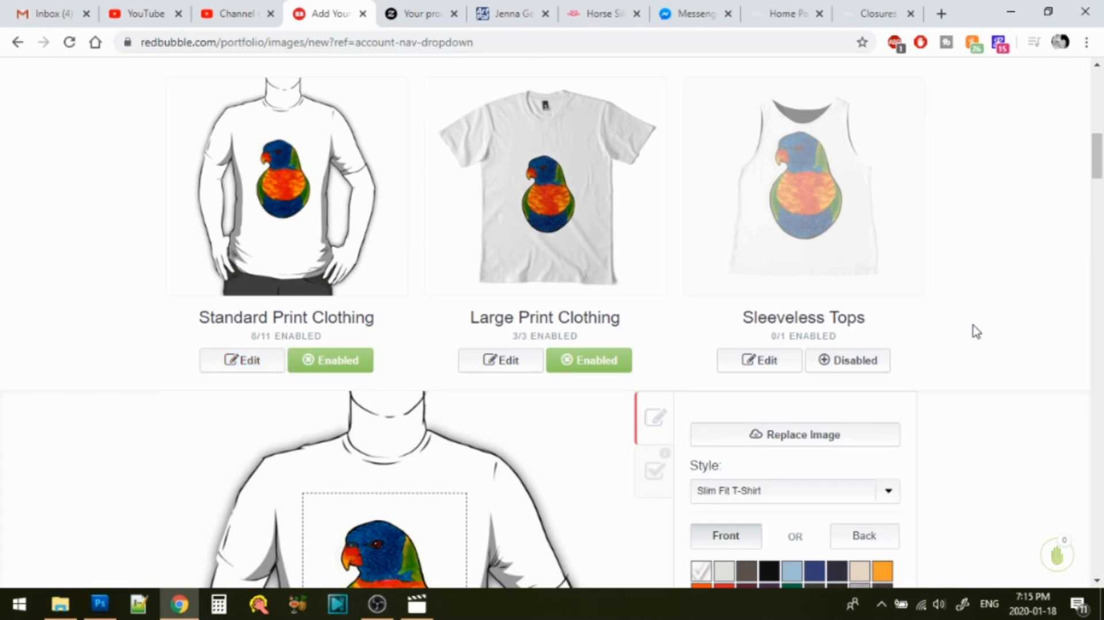
{"action": "scroll", "coordinate": [1098, 172], "scroll_direction": "down", "scroll_amount": 5}
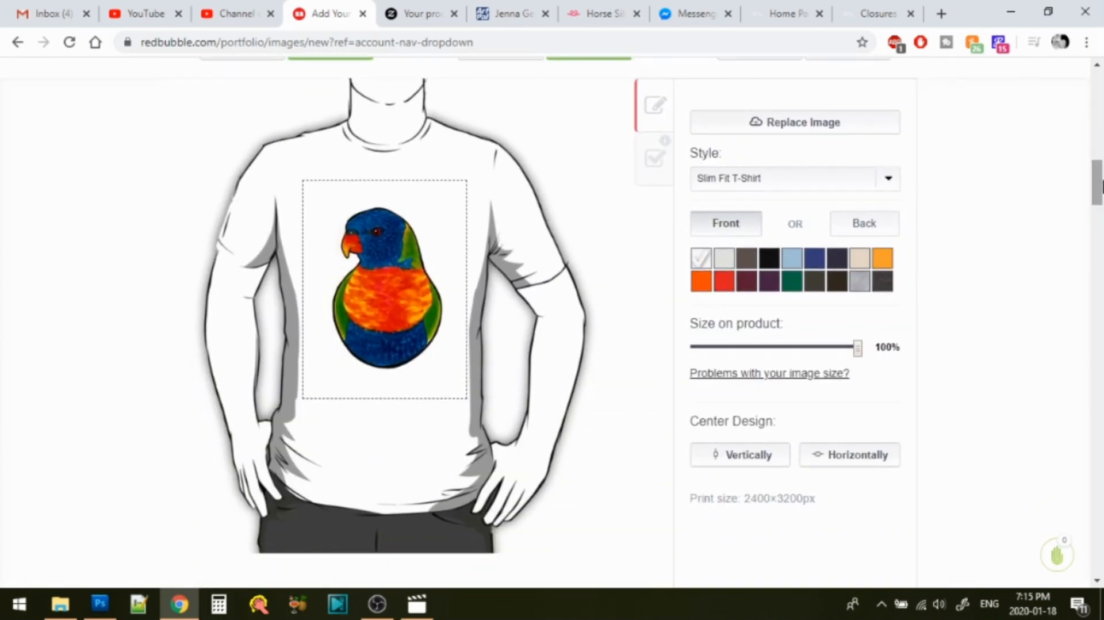
- Try shifting the lorikeet within the shirt's print area, centering it horizontally and then vertically
{"action": "left_click_drag", "start_coordinate": [400, 319], "coordinate": [376, 299]}
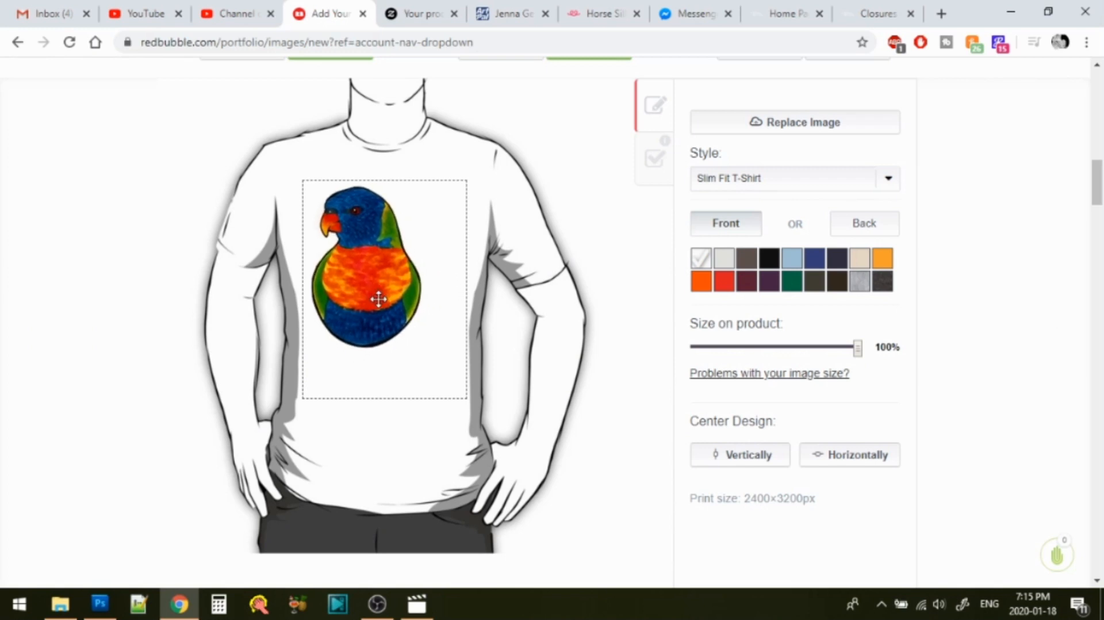
{"action": "left_click", "coordinate": [853, 457]}
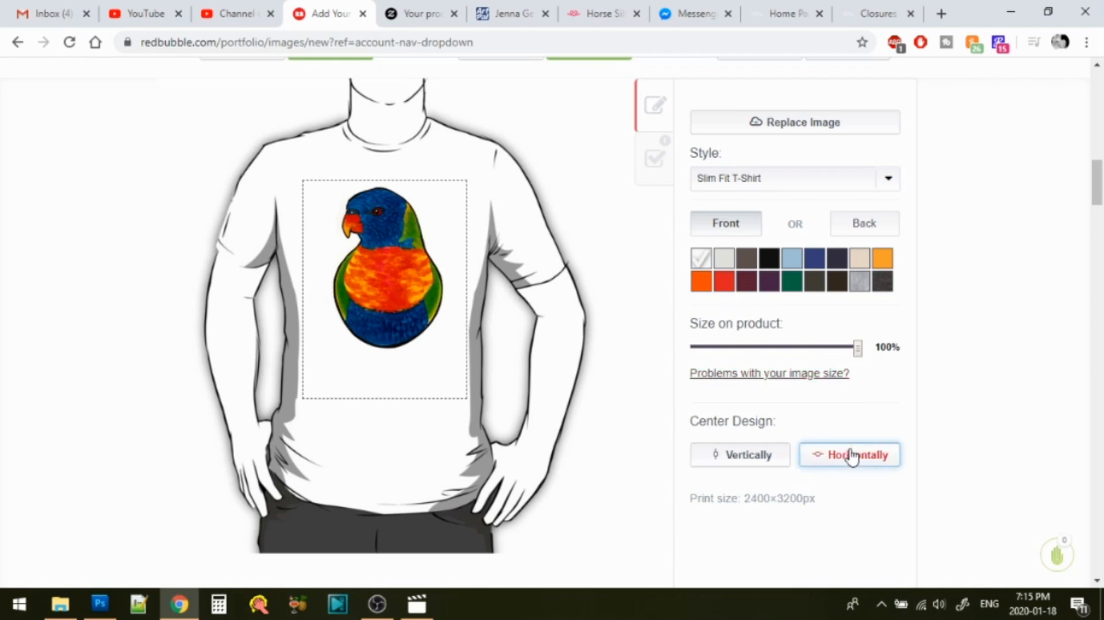
{"action": "left_click", "coordinate": [772, 461]}
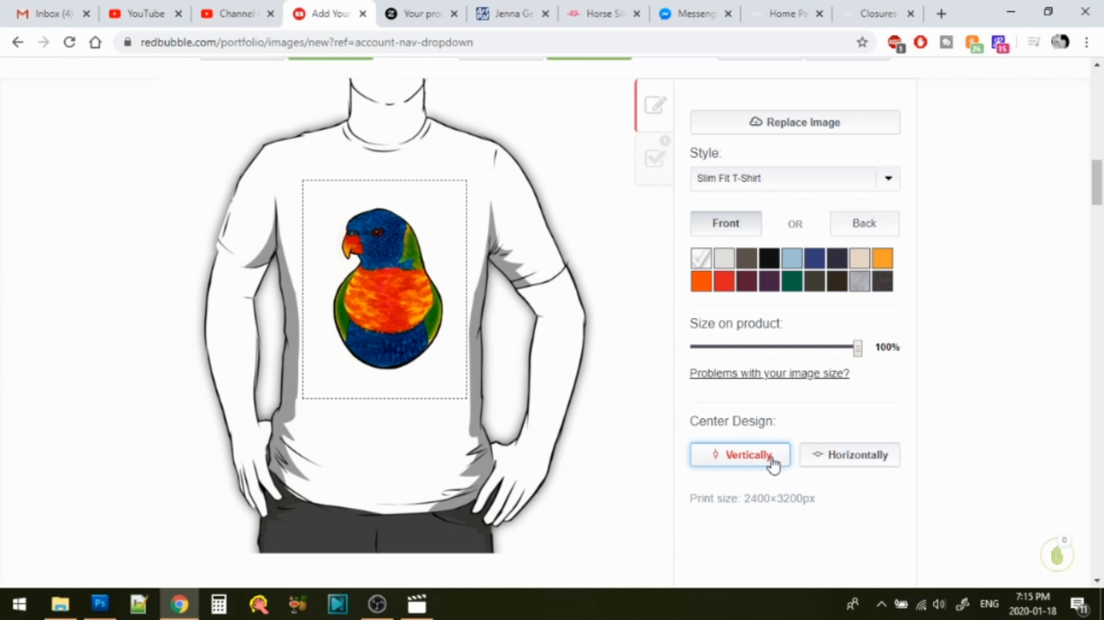
- Move the lorikeet up near the upper edge of the shirt's print area and center it horizontally
{"action": "left_click", "coordinate": [404, 318]}
{"action": "left_click_drag", "start_coordinate": [404, 317], "coordinate": [403, 296]}
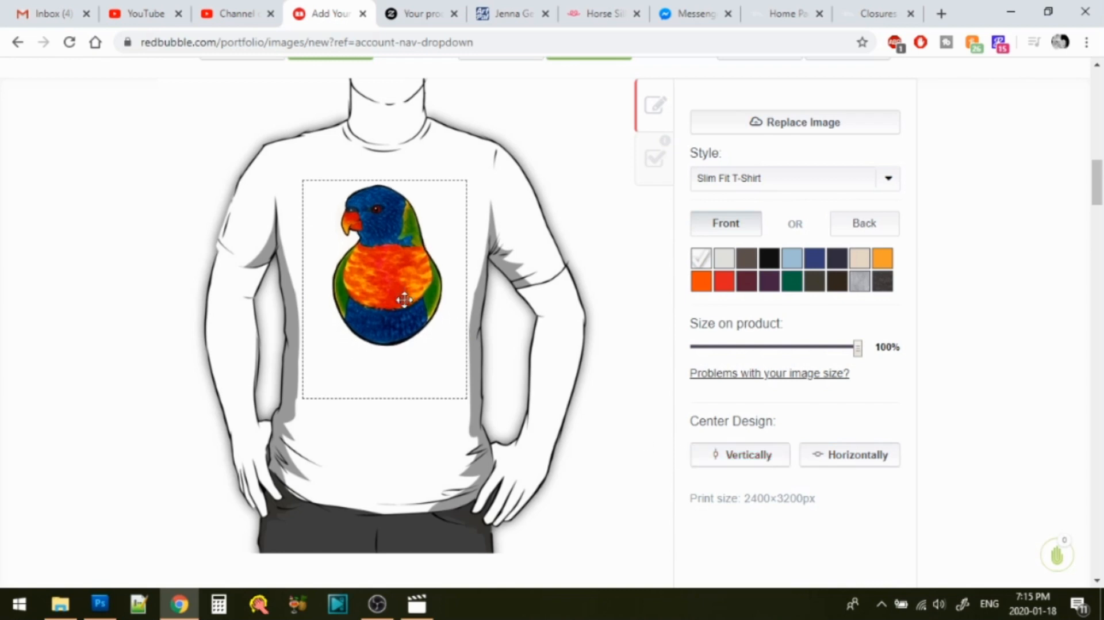
{"action": "left_click", "coordinate": [861, 458]}
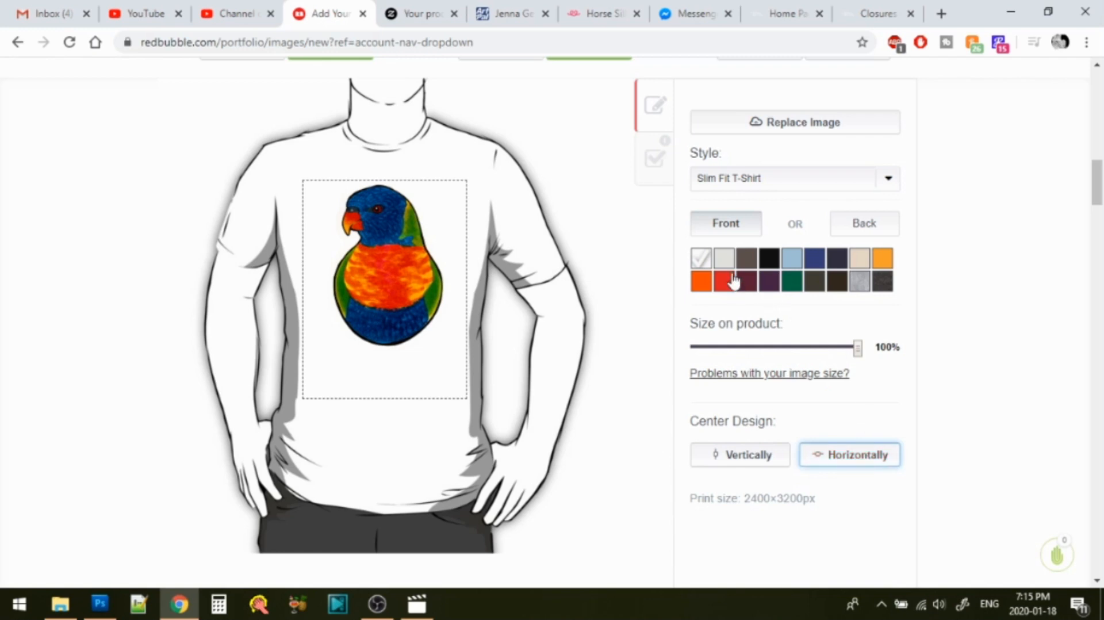
- Try the Slim Fit T-Shirt in light grey, black and blue to compare the lorikeet's white outline on each color
{"action": "left_click", "coordinate": [725, 259]}
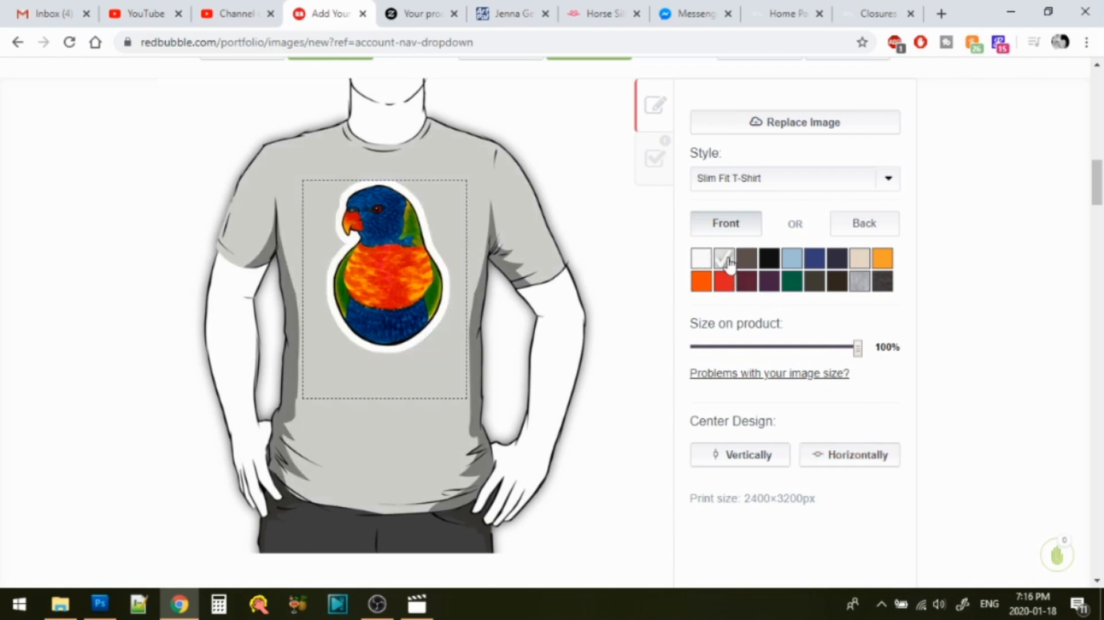
{"action": "left_click", "coordinate": [769, 261]}
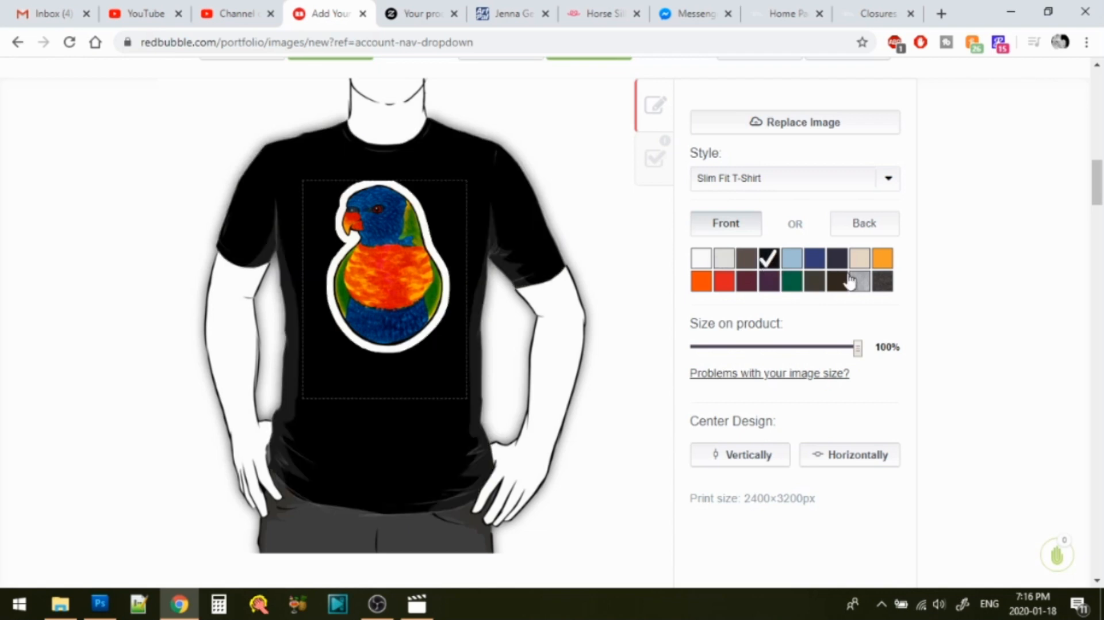
{"action": "left_click", "coordinate": [815, 262]}
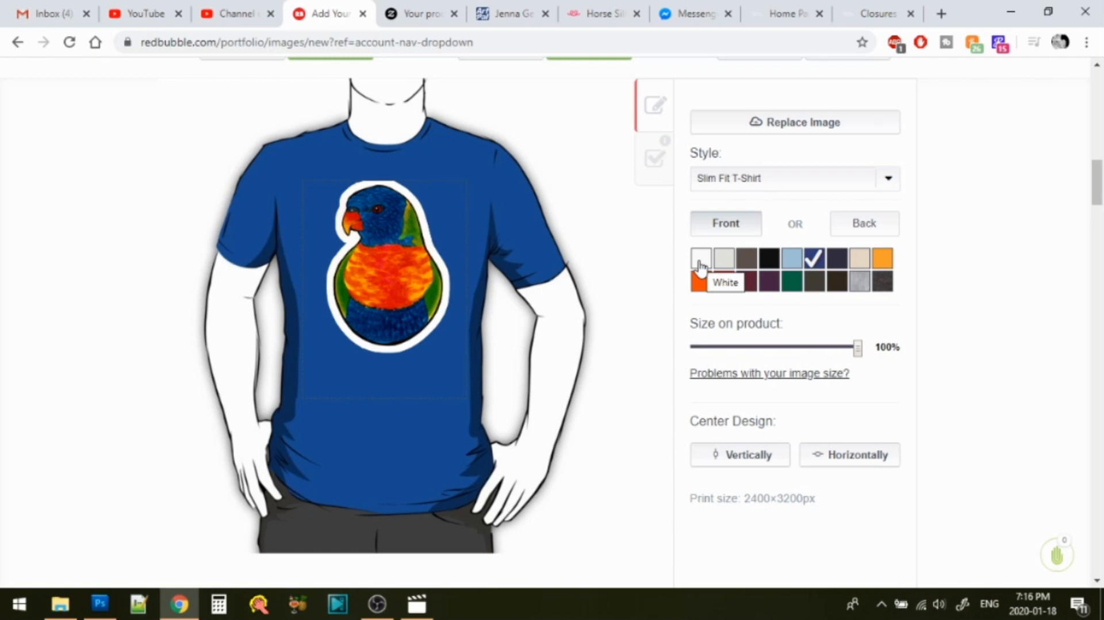
- Nudge the lorikeet slightly down on the shirt, center it horizontally, and set the shirt color to white
{"action": "left_click_drag", "start_coordinate": [378, 244], "coordinate": [379, 249]}
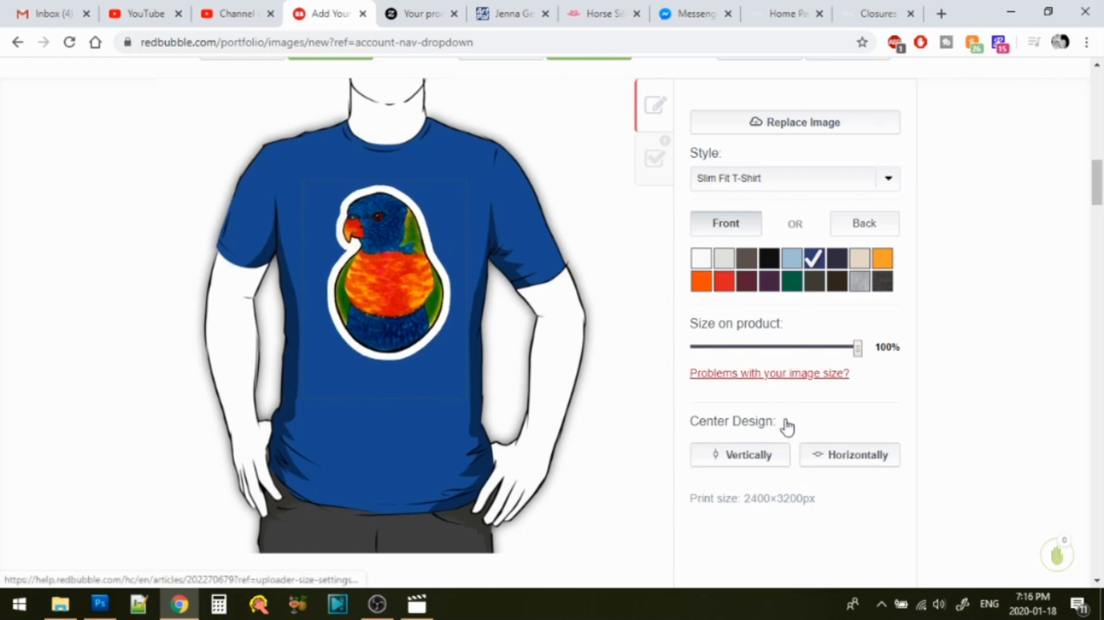
{"action": "left_click", "coordinate": [834, 456]}
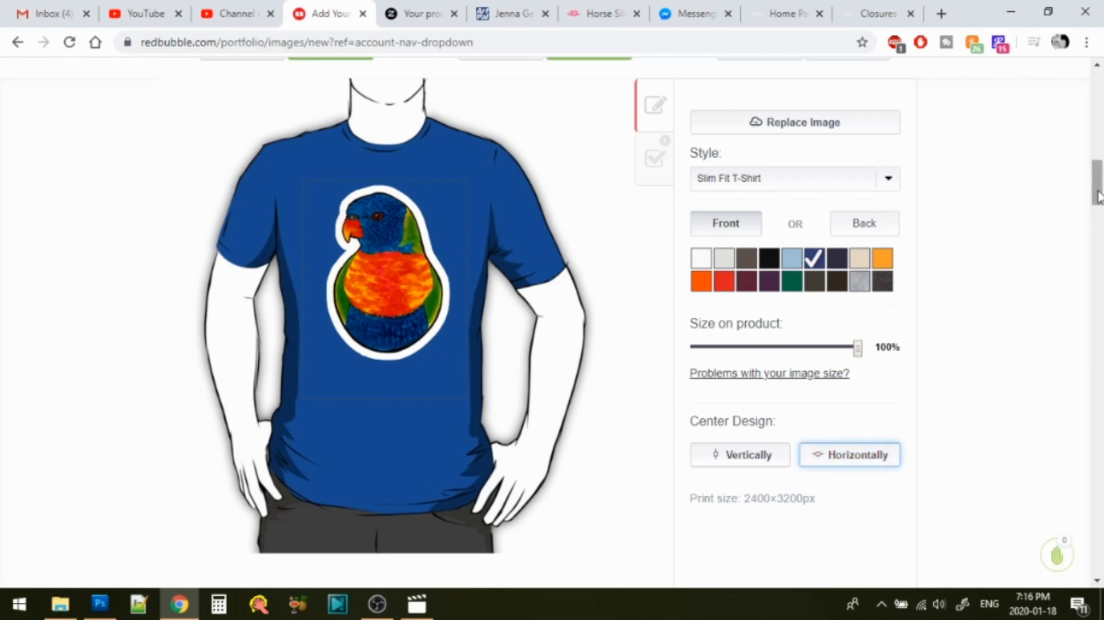
{"action": "left_click_drag", "start_coordinate": [1097, 196], "coordinate": [1097, 173]}
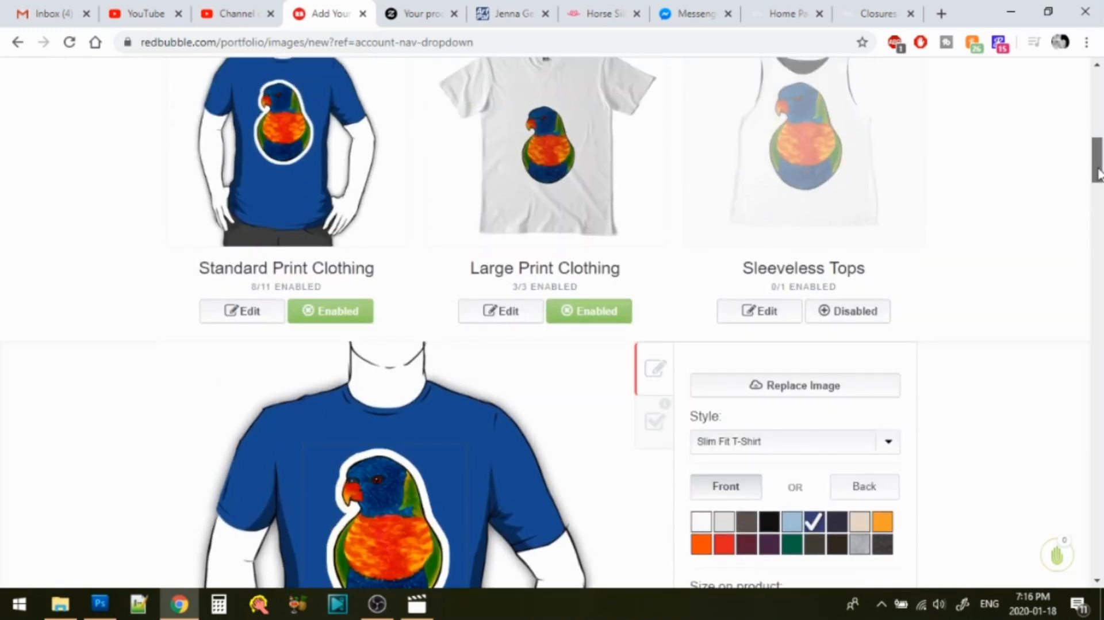
{"action": "scroll", "coordinate": [1097, 173], "scroll_direction": "down", "scroll_amount": 3}
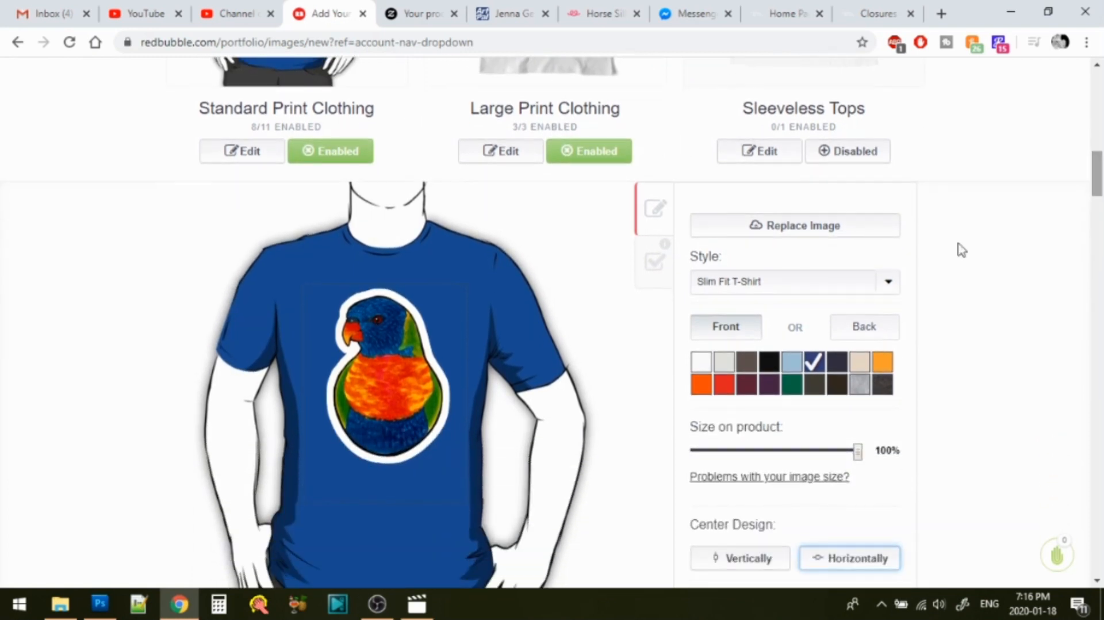
{"action": "left_click", "coordinate": [709, 363]}
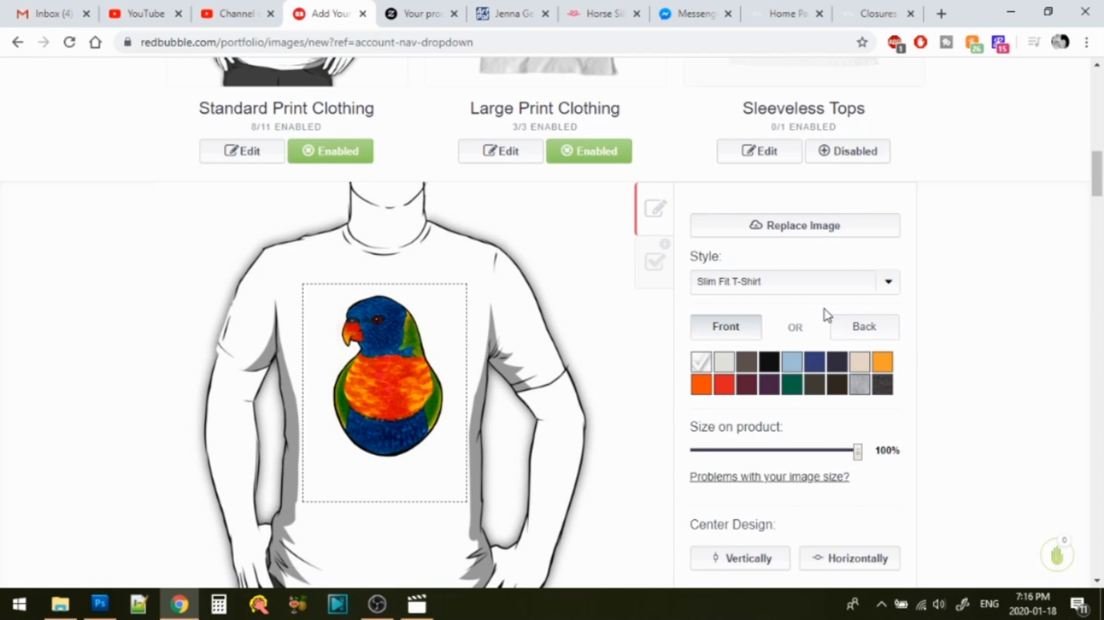
- Make Kids Clothes, Kids Pullover Hoodie and Toddler Pullover Hoodie available for Standard Print Clothing, and close its editor
{"action": "left_click", "coordinate": [658, 278]}
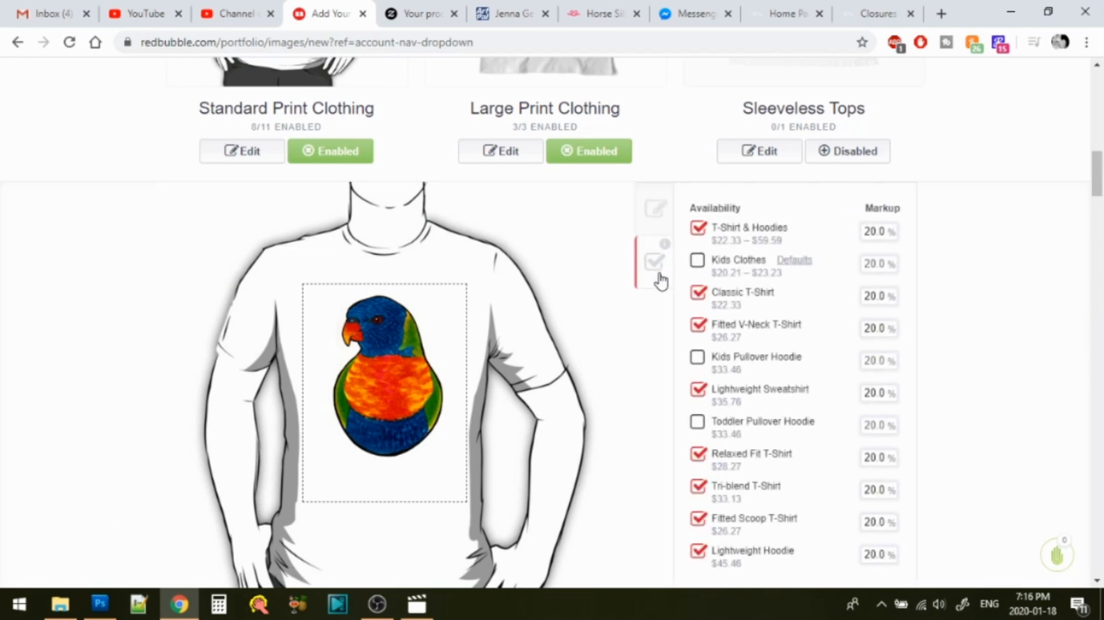
{"action": "left_click", "coordinate": [696, 264]}
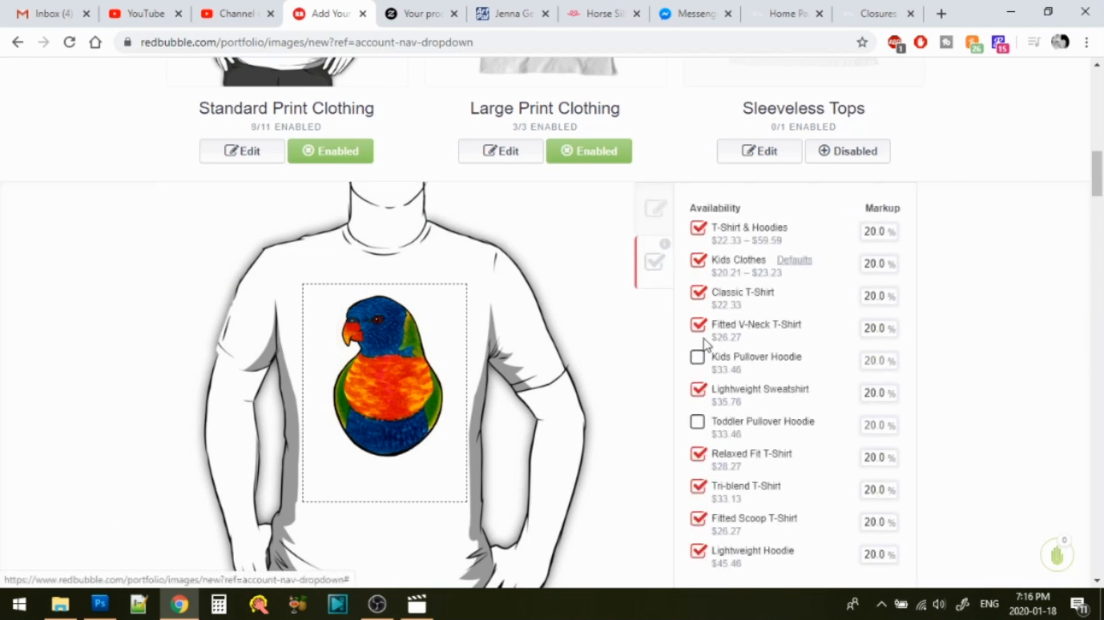
{"action": "left_click", "coordinate": [698, 357]}
{"action": "left_click", "coordinate": [699, 424]}
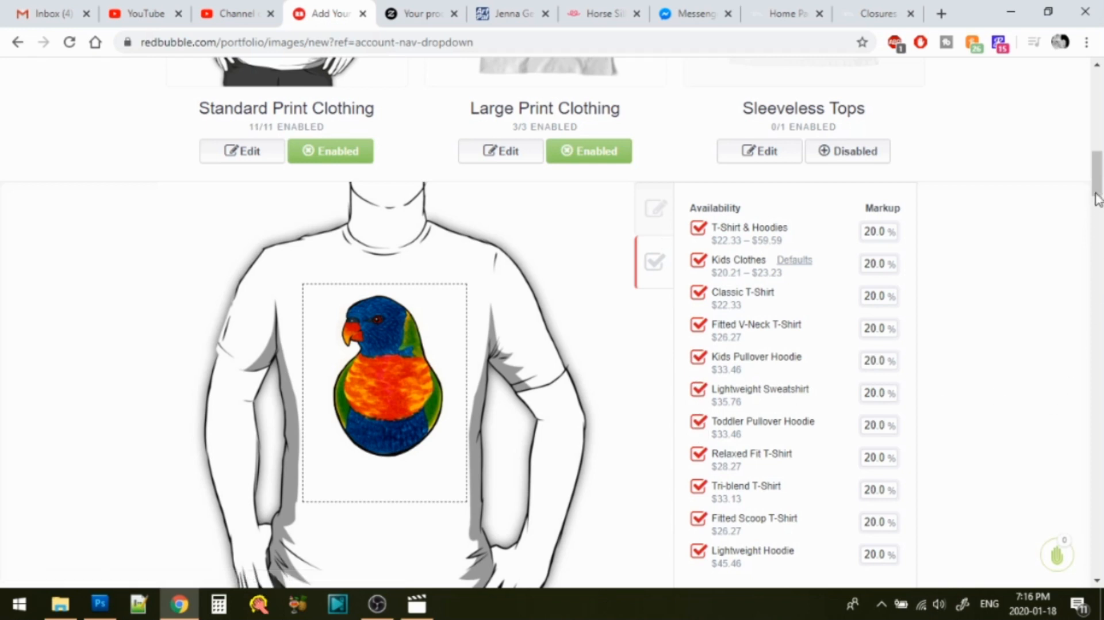
{"action": "left_click_drag", "start_coordinate": [1099, 189], "coordinate": [1101, 167]}
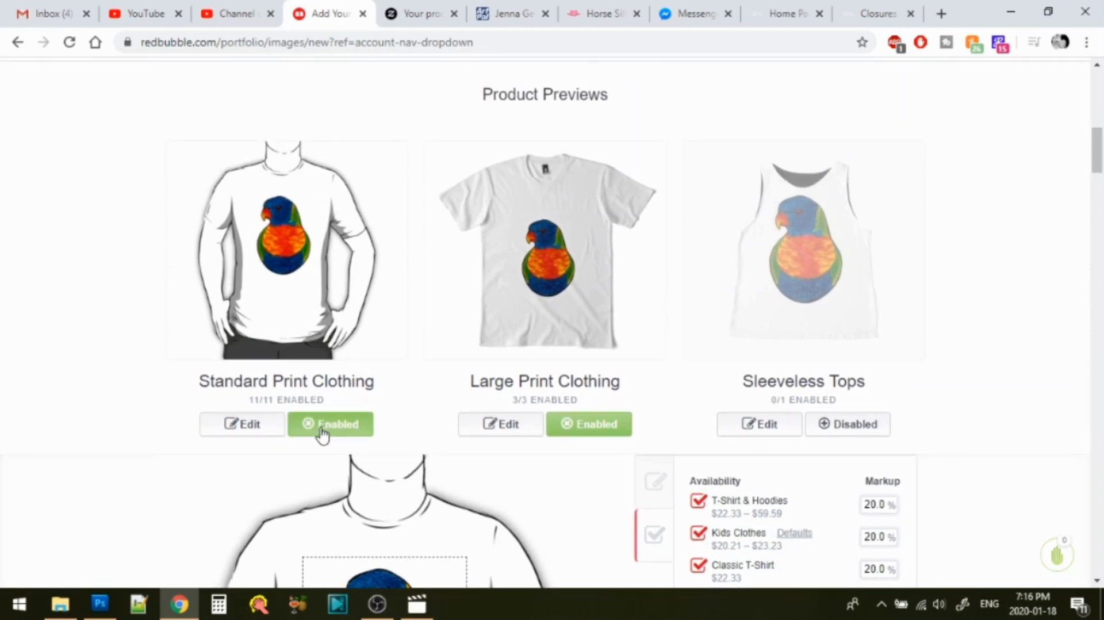
{"action": "left_click", "coordinate": [249, 425]}
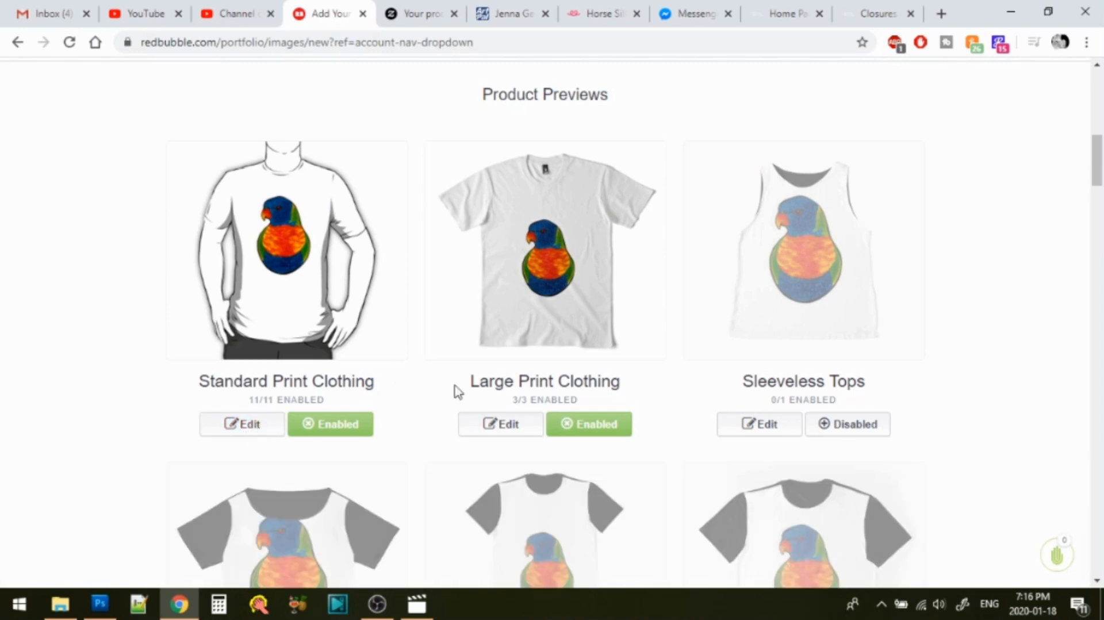
- Open Large Print Clothing for editing and preview the Premium T-Shirt in black
{"action": "left_click", "coordinate": [501, 426]}
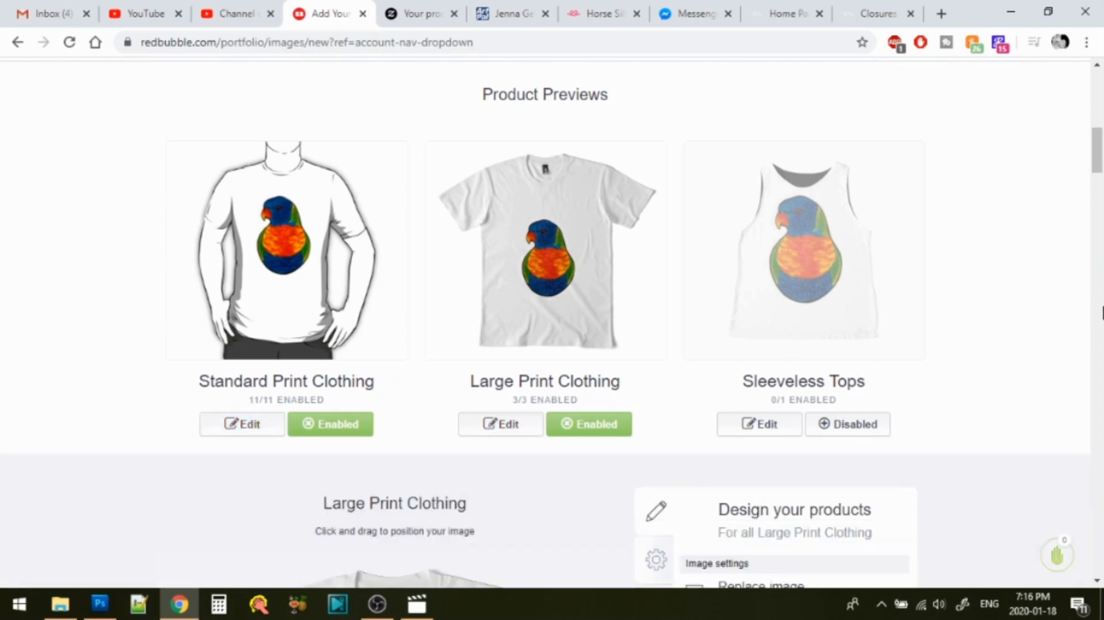
{"action": "scroll", "coordinate": [1101, 193], "scroll_direction": "down", "scroll_amount": 6}
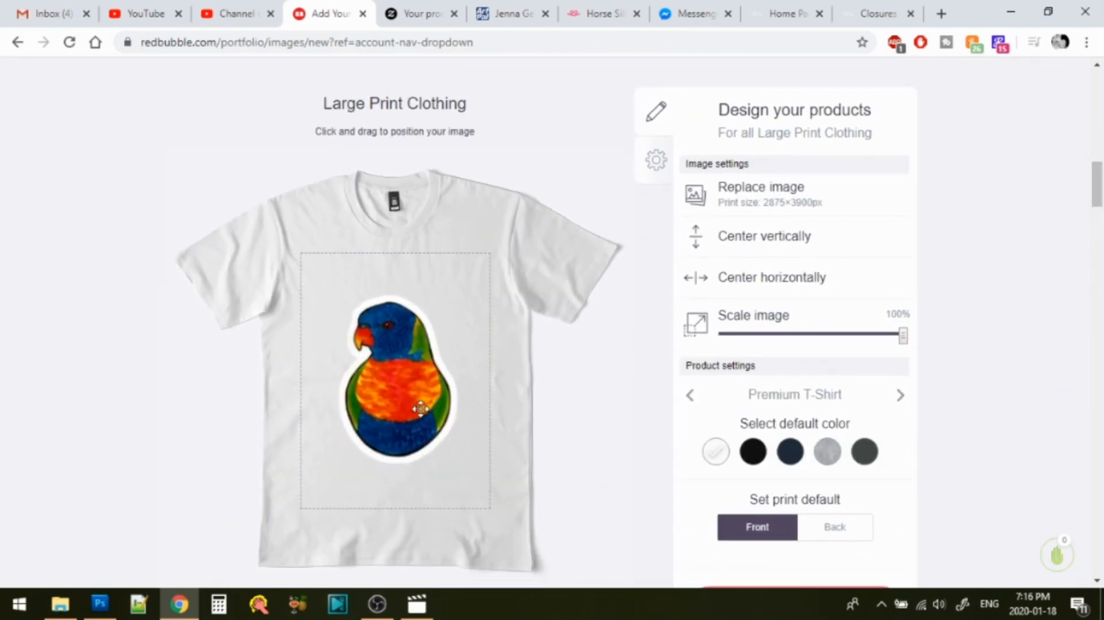
{"action": "left_click", "coordinate": [753, 453]}
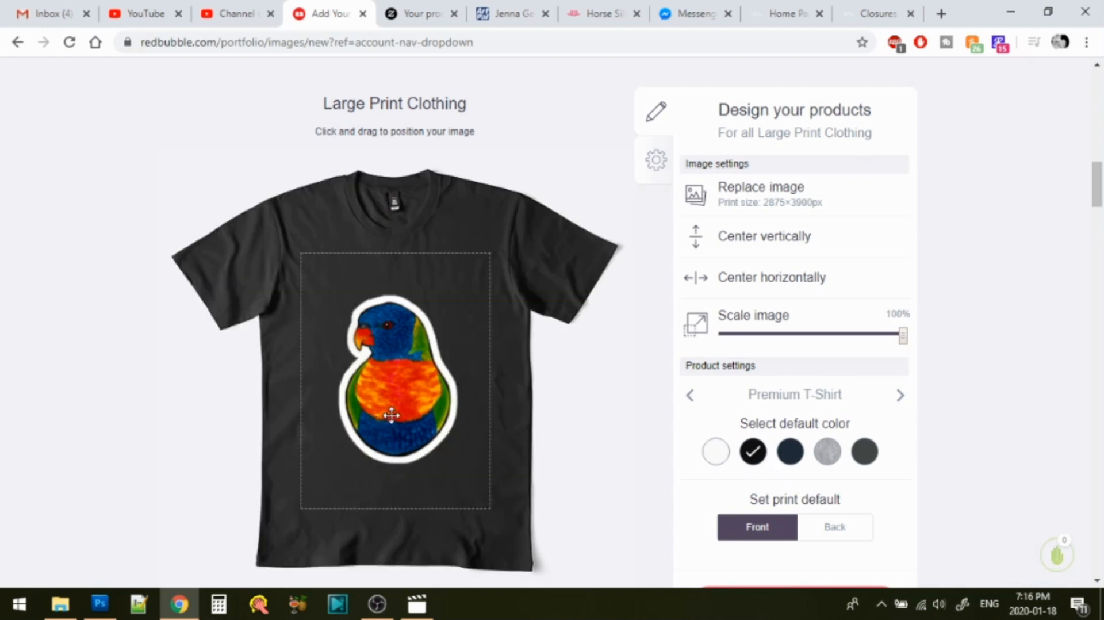
- Move the lorikeet up to the upper edge of the print area, center it horizontally, and set the default color to white
{"action": "left_click_drag", "start_coordinate": [389, 418], "coordinate": [390, 381]}
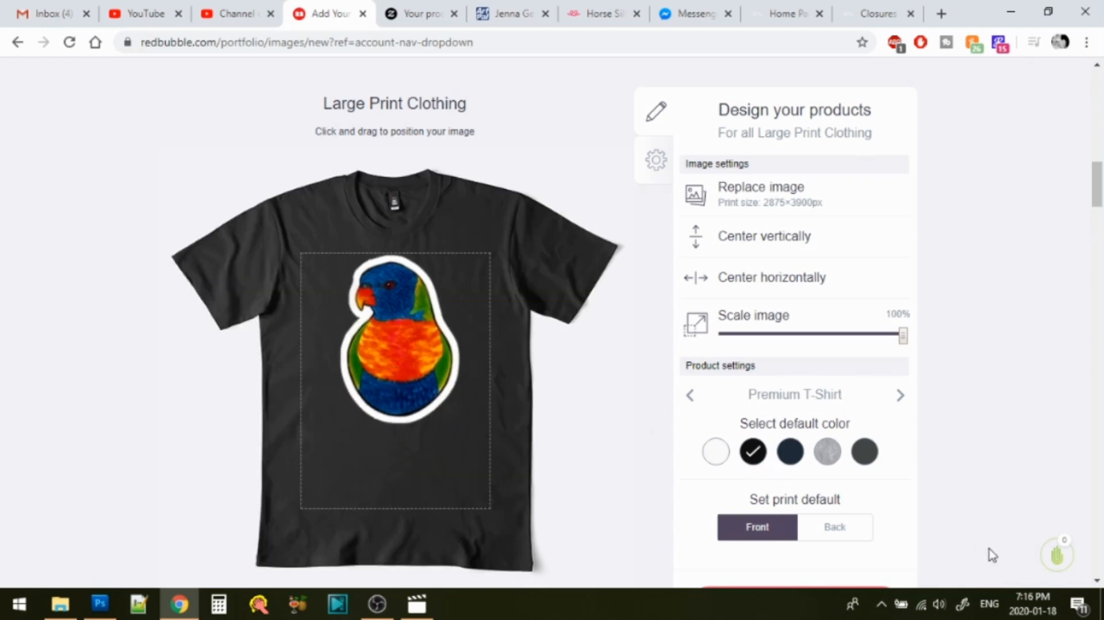
{"action": "left_click", "coordinate": [759, 292]}
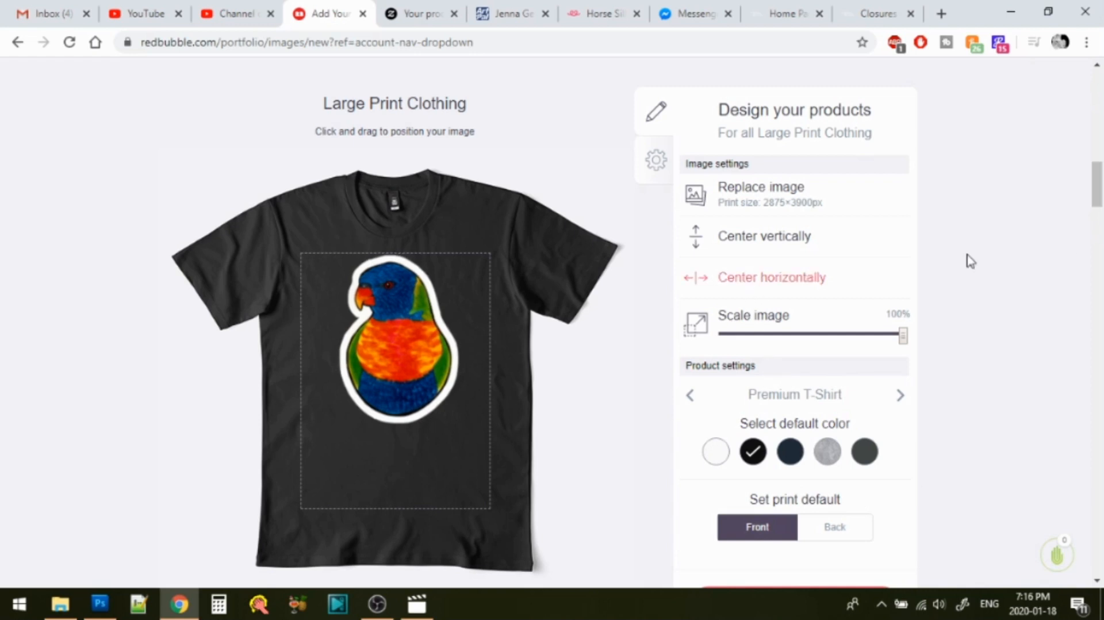
{"action": "mouse_move", "coordinate": [1098, 198]}
{"action": "left_mouse_down"}
{"action": "mouse_move", "coordinate": [1098, 168]}
{"action": "mouse_move", "coordinate": [1101, 195]}
{"action": "left_mouse_up"}
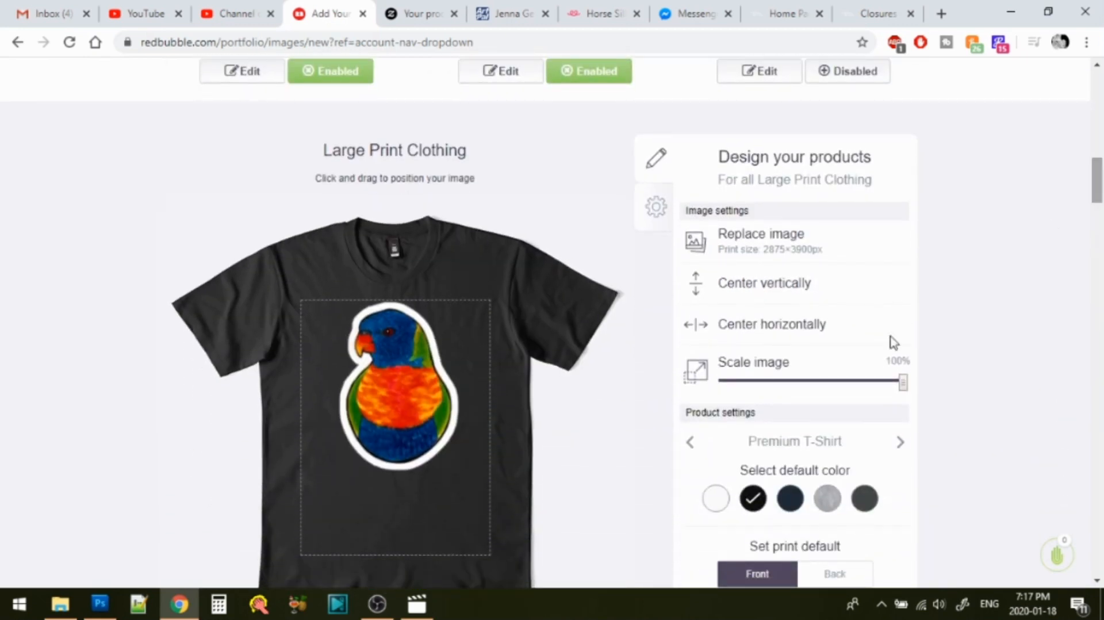
{"action": "left_click", "coordinate": [717, 505]}
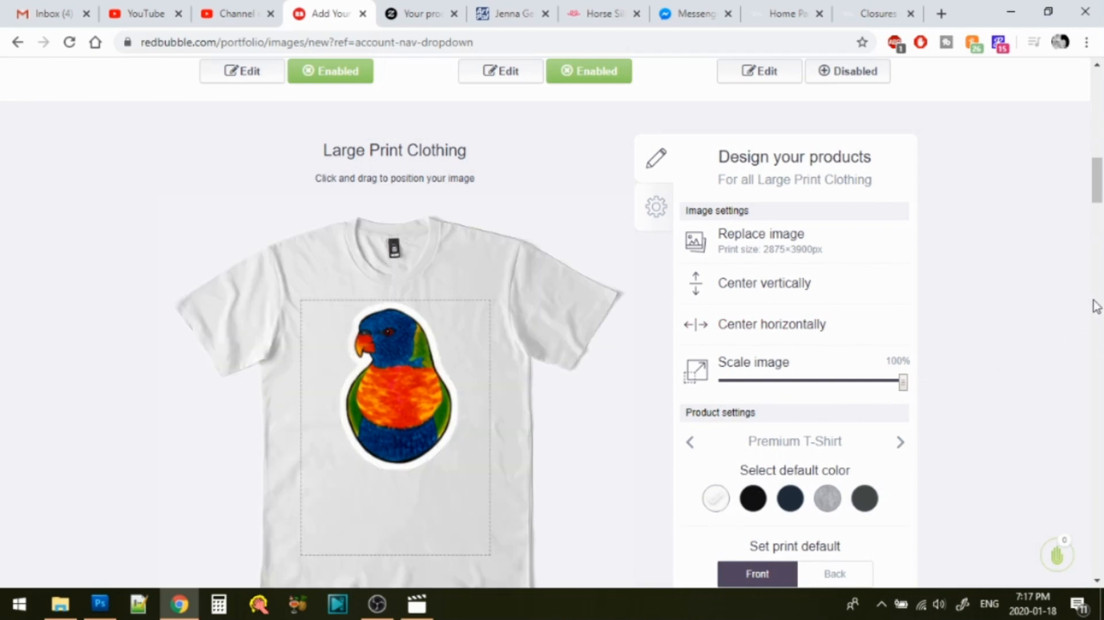
- Open Sleeveless Tops for editing and enable the product
{"action": "left_click_drag", "start_coordinate": [1100, 181], "coordinate": [1100, 157]}
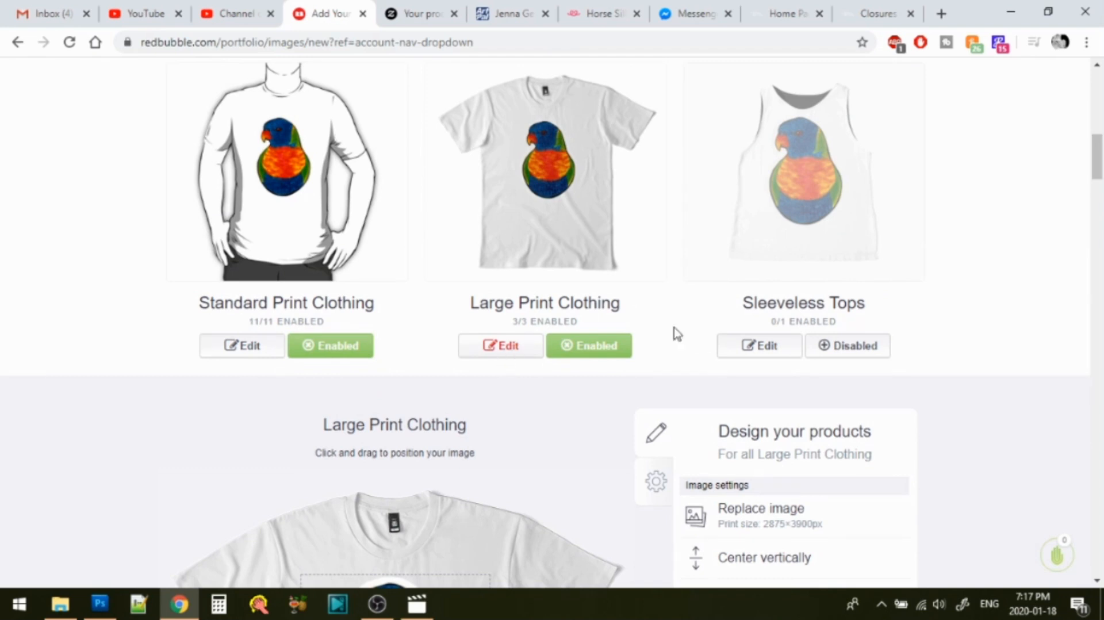
{"action": "left_click", "coordinate": [759, 347]}
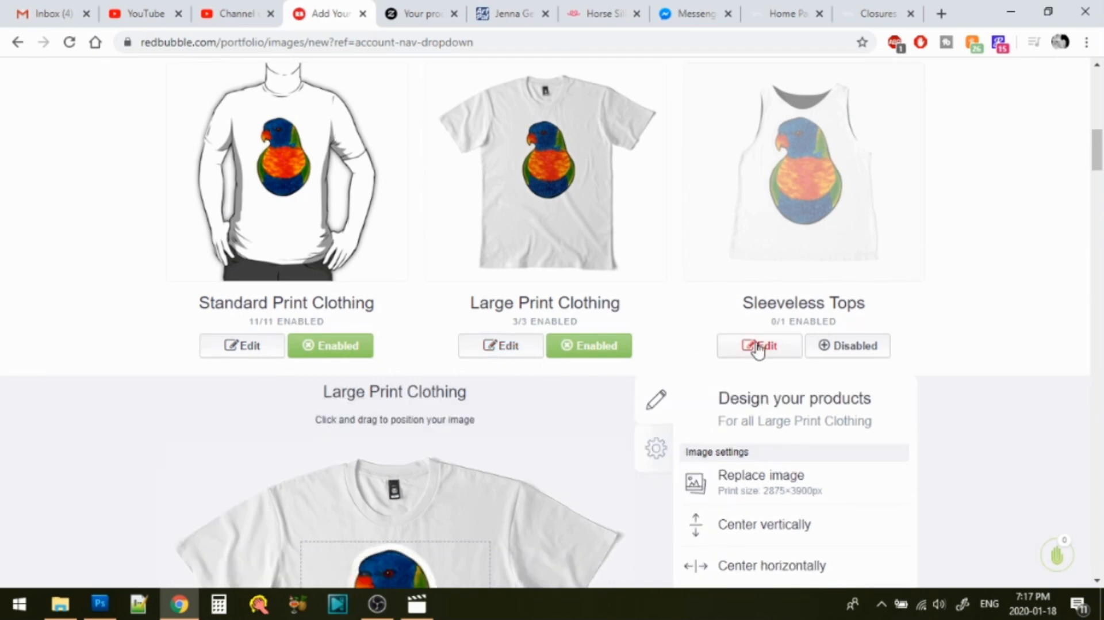
{"action": "left_click", "coordinate": [848, 352]}
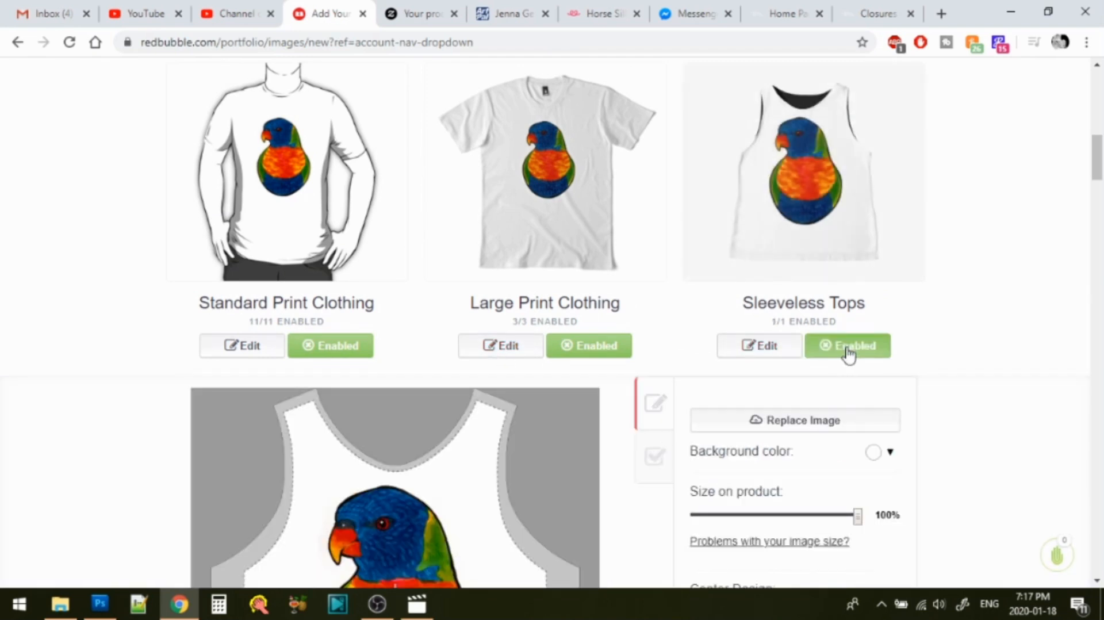
- Lower the lorikeet slightly on the sleeveless top, center it horizontally, and close the product's editor
{"action": "left_click_drag", "start_coordinate": [1096, 172], "coordinate": [1098, 195]}
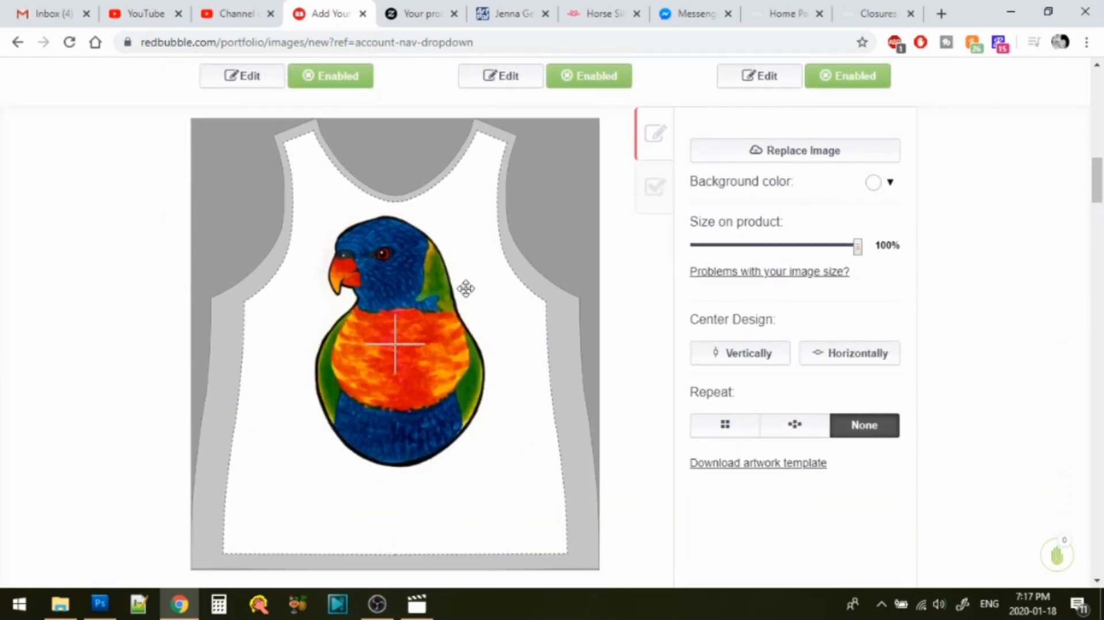
{"action": "left_click_drag", "start_coordinate": [408, 286], "coordinate": [409, 299]}
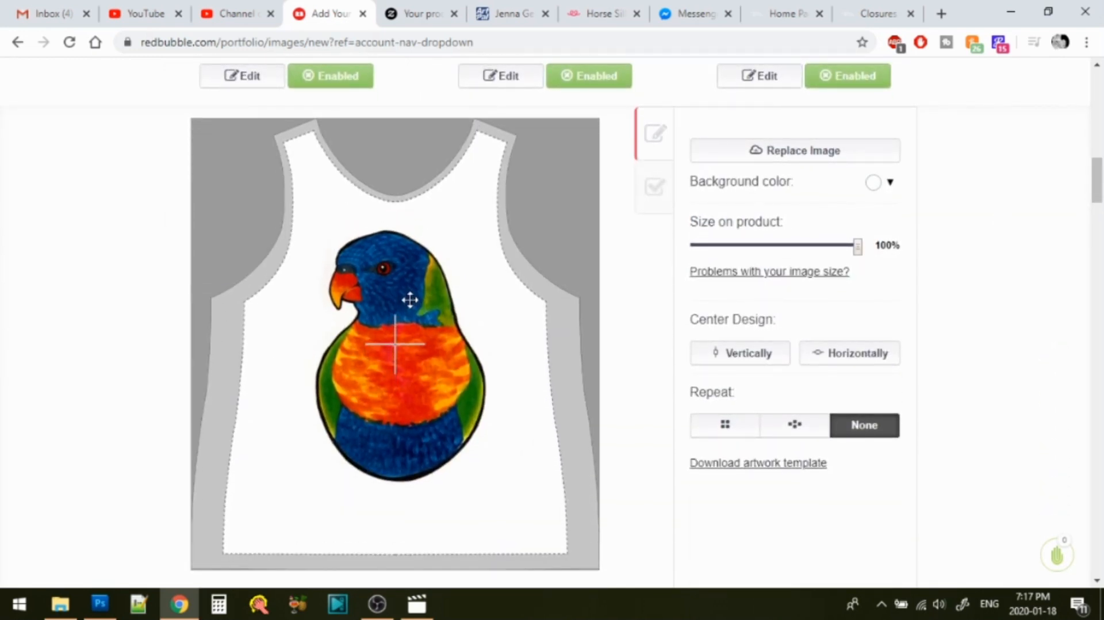
{"action": "left_click", "coordinate": [845, 363]}
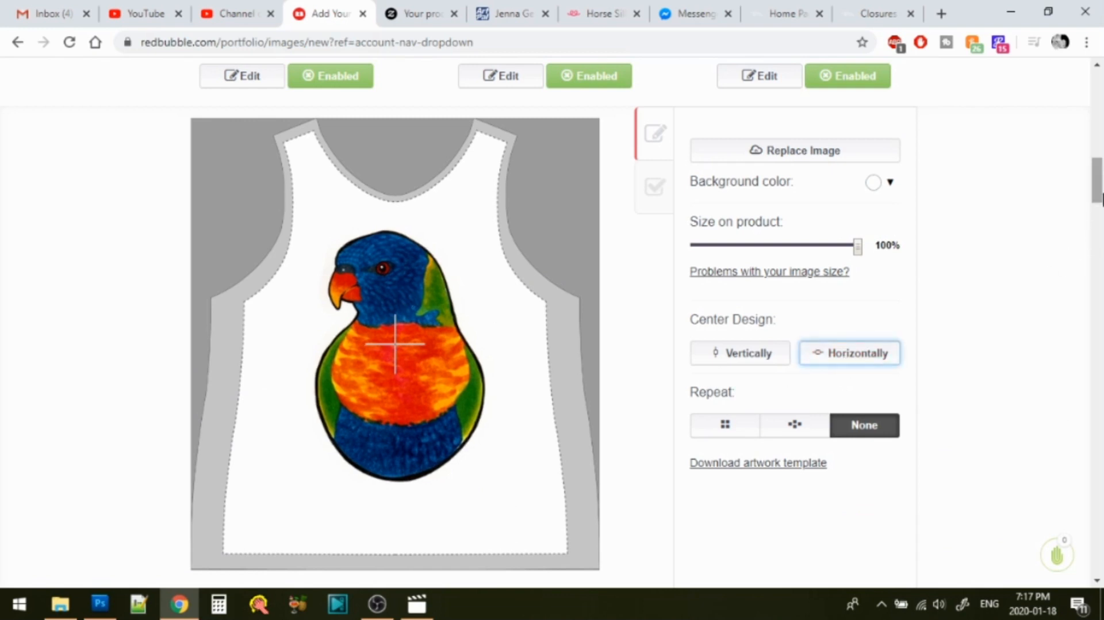
{"action": "left_click_drag", "start_coordinate": [1099, 195], "coordinate": [1100, 175]}
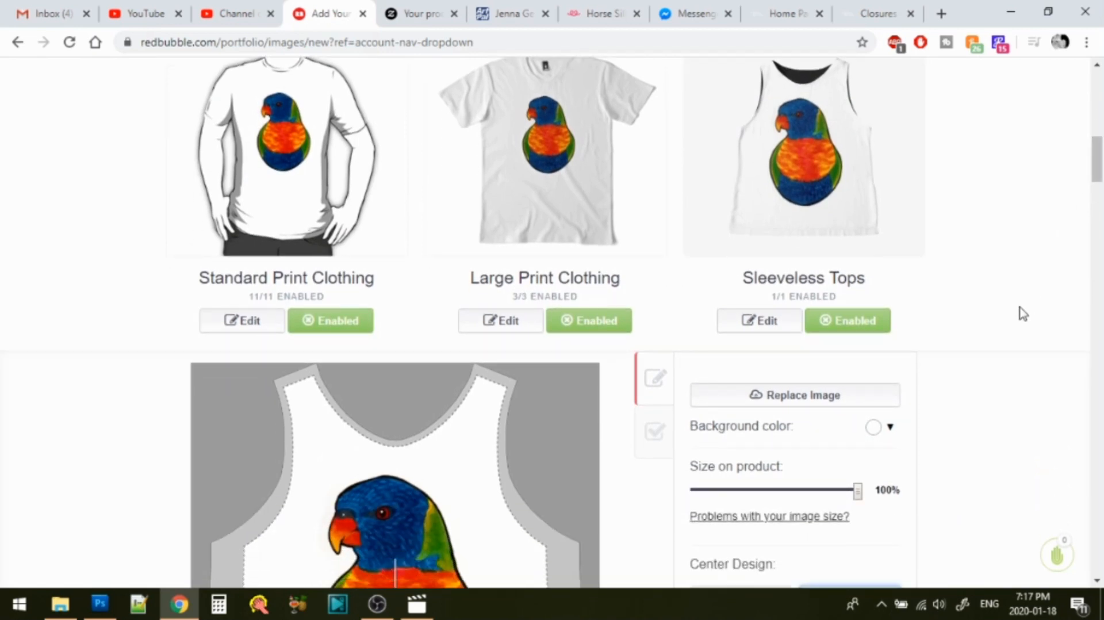
{"action": "left_click", "coordinate": [768, 327]}
{"action": "left_click", "coordinate": [768, 326]}
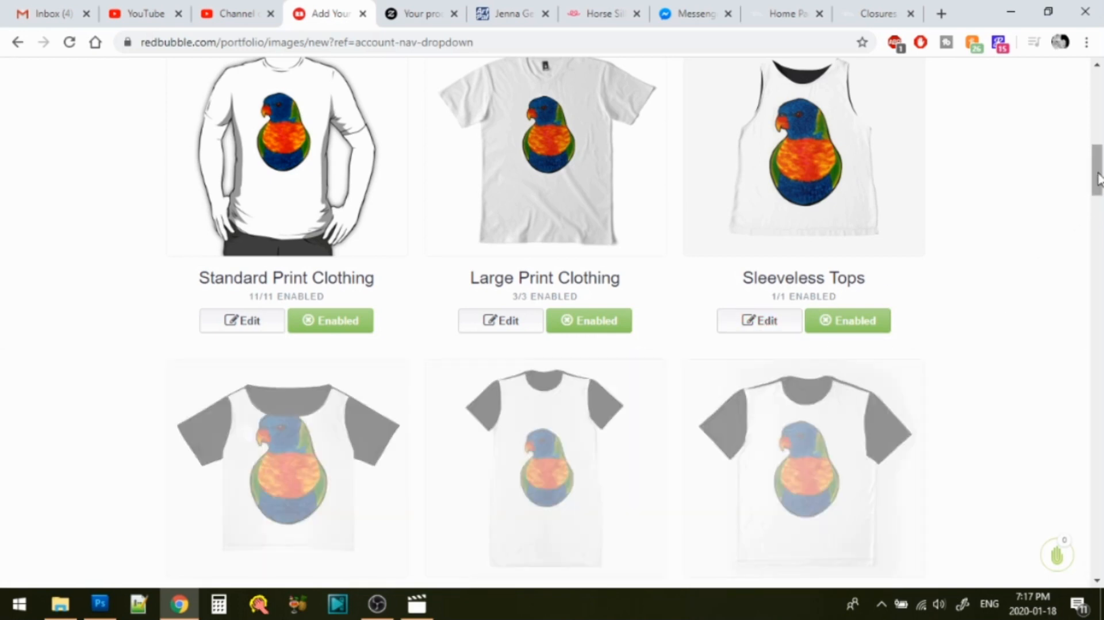
- Try enabling Chiffon Tops, inspect the lorikeet's placement on the product, and disable it again
{"action": "left_click_drag", "start_coordinate": [1098, 173], "coordinate": [1101, 203]}
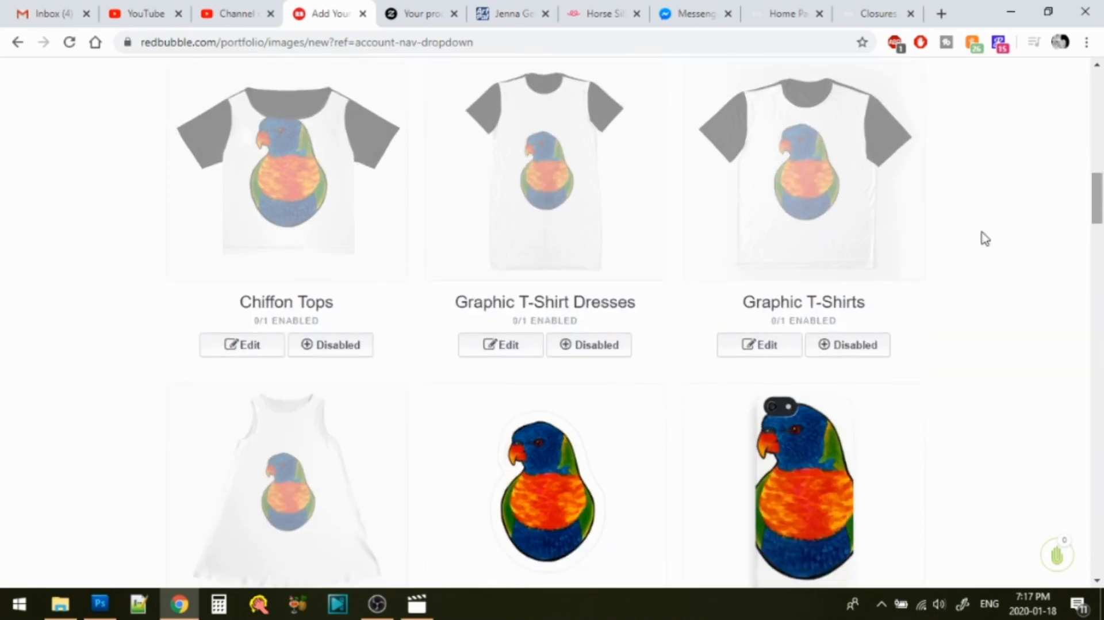
{"action": "left_click", "coordinate": [349, 350]}
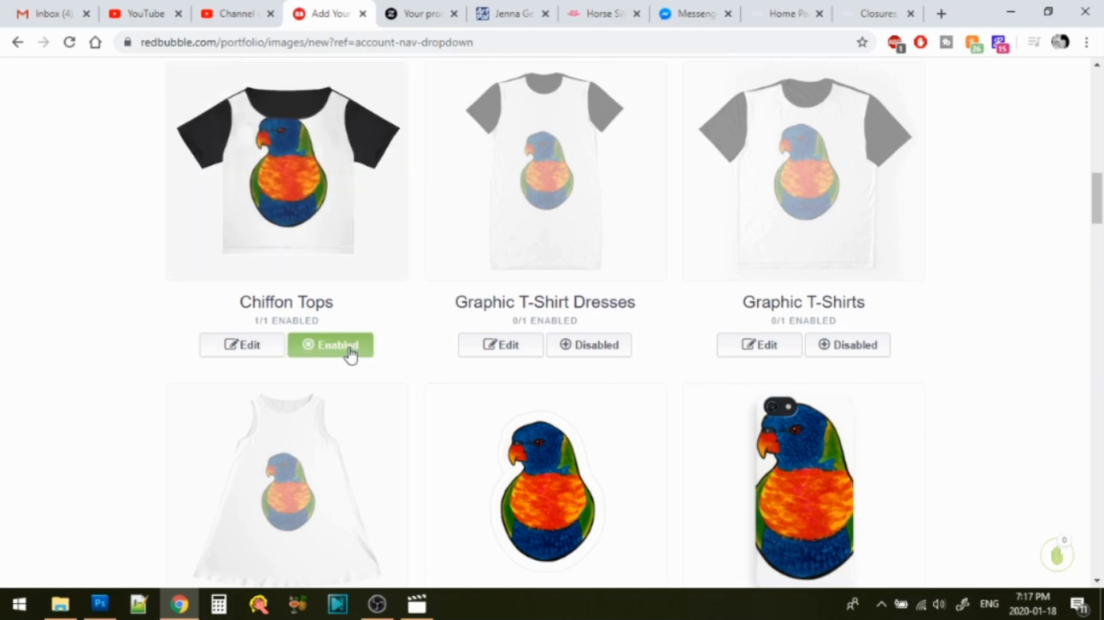
{"action": "left_click", "coordinate": [253, 346]}
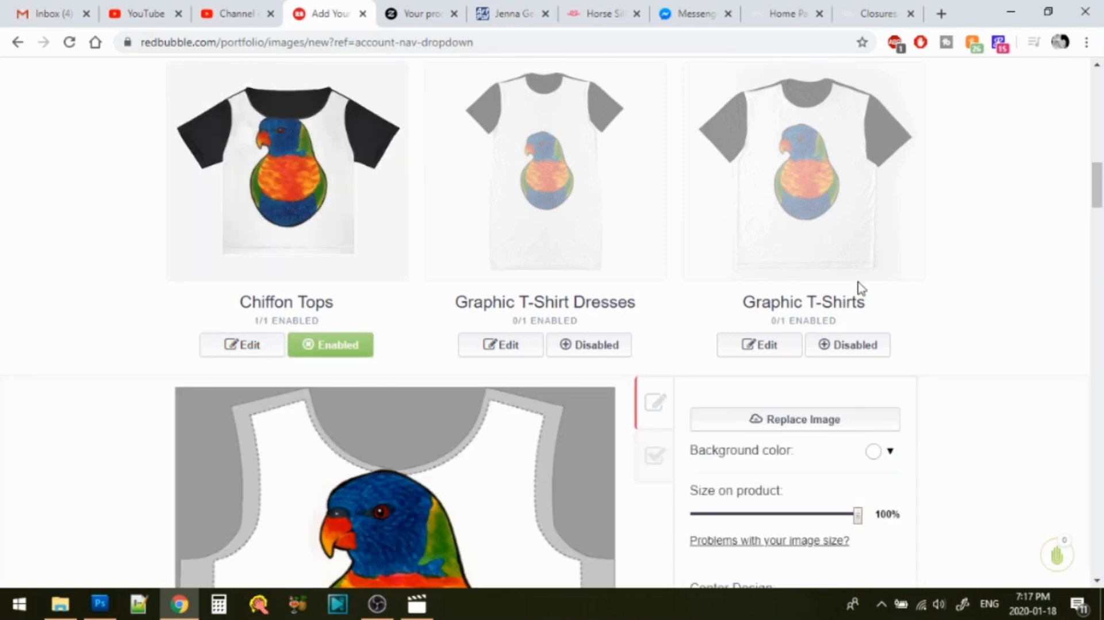
{"action": "scroll", "coordinate": [1101, 189], "scroll_direction": "down", "scroll_amount": 2}
{"action": "mouse_move", "coordinate": [1100, 189]}
{"action": "left_mouse_down"}
{"action": "mouse_move", "coordinate": [1101, 202]}
{"action": "mouse_move", "coordinate": [1100, 169]}
{"action": "left_mouse_up"}
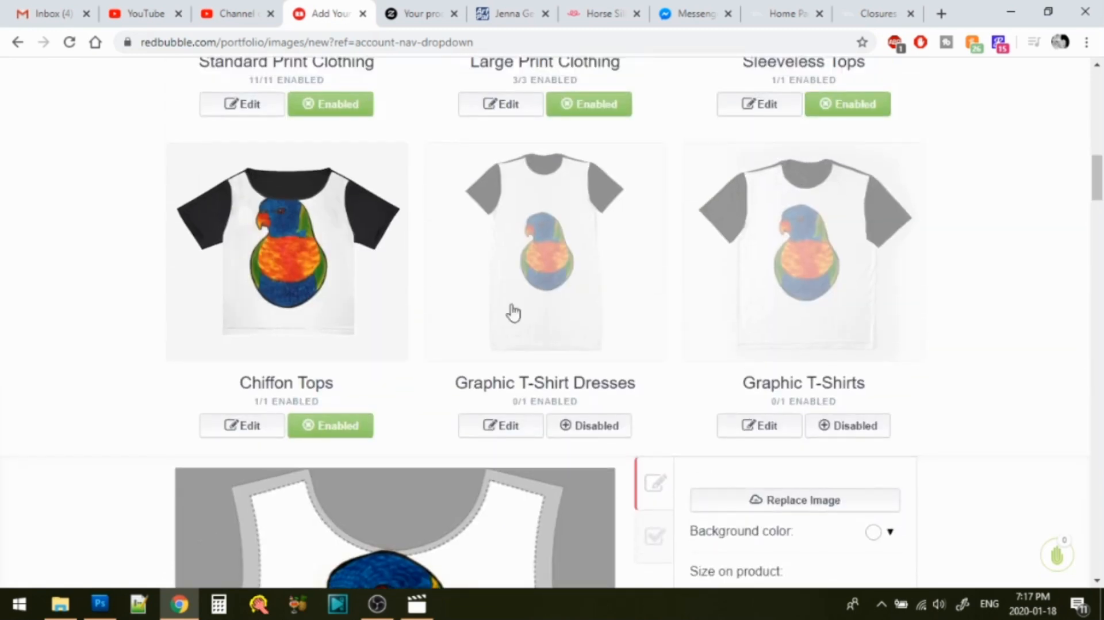
{"action": "left_click", "coordinate": [331, 426]}
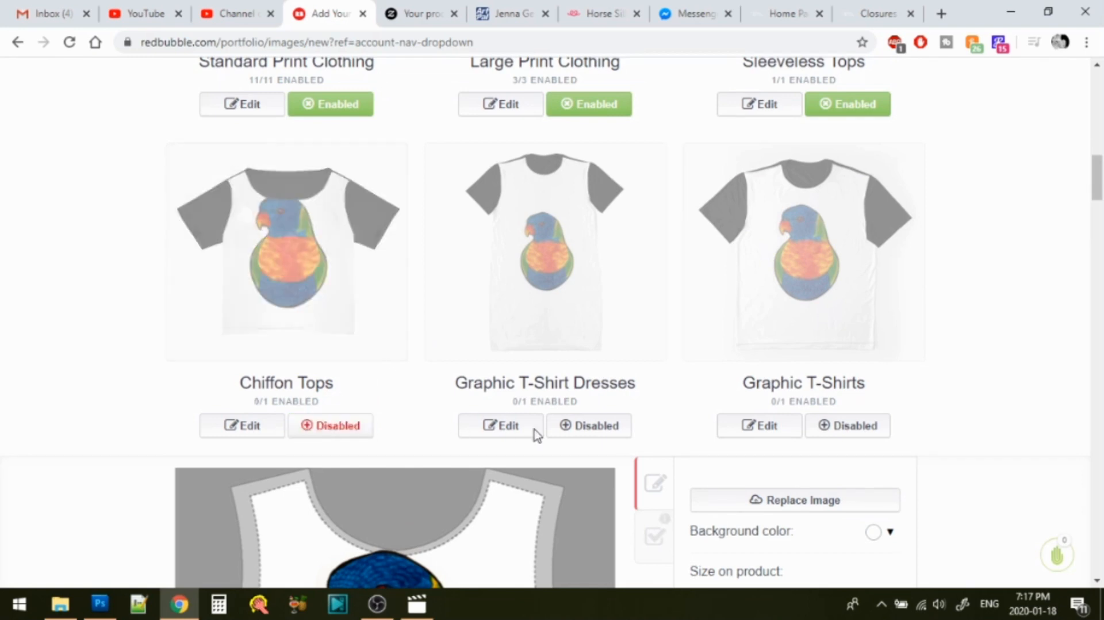
- Enable Graphic T-Shirt Dresses and open the product for editing
{"action": "left_click", "coordinate": [595, 427]}
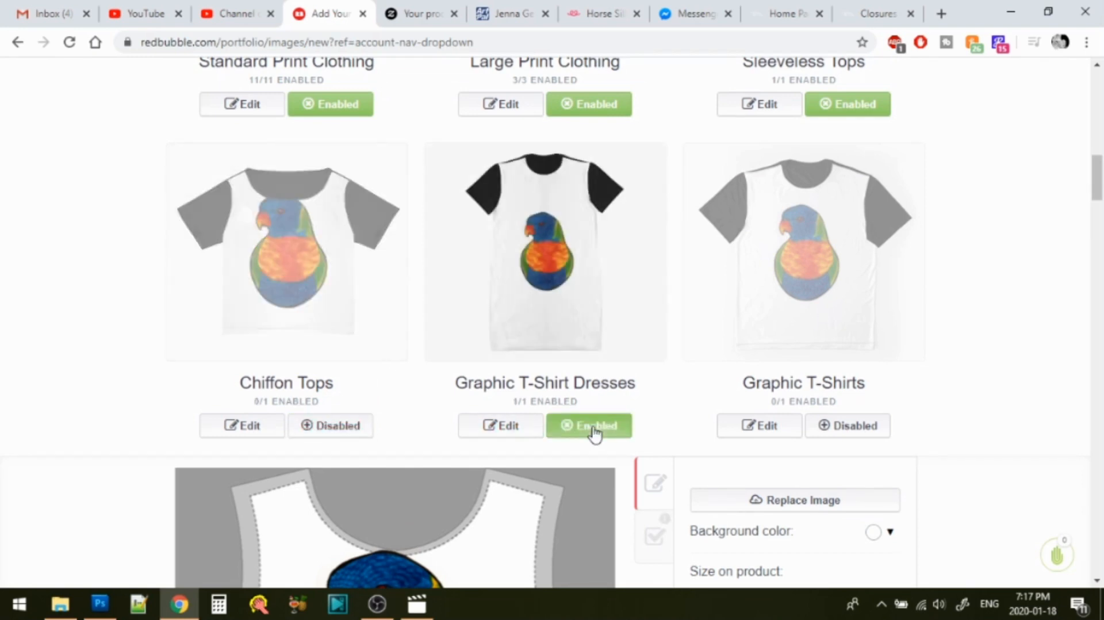
{"action": "left_click", "coordinate": [512, 427]}
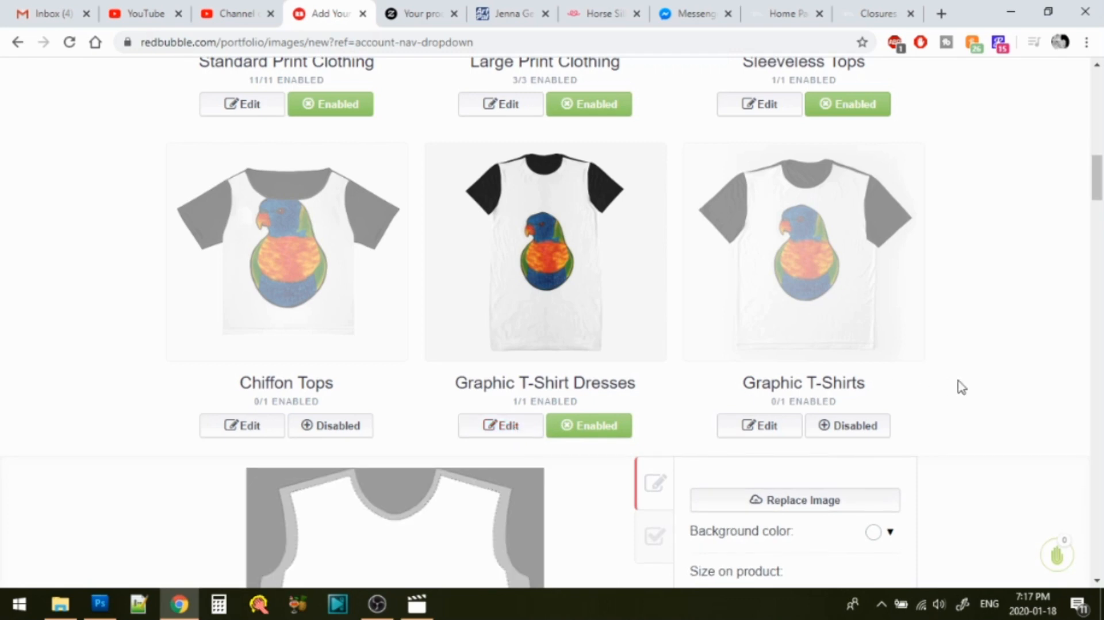
- Repeat the lorikeet in a staggered pattern on the T-shirt dress at 75% size, with a column of birds centered below the neckline
{"action": "left_click_drag", "start_coordinate": [1097, 187], "coordinate": [1101, 212]}
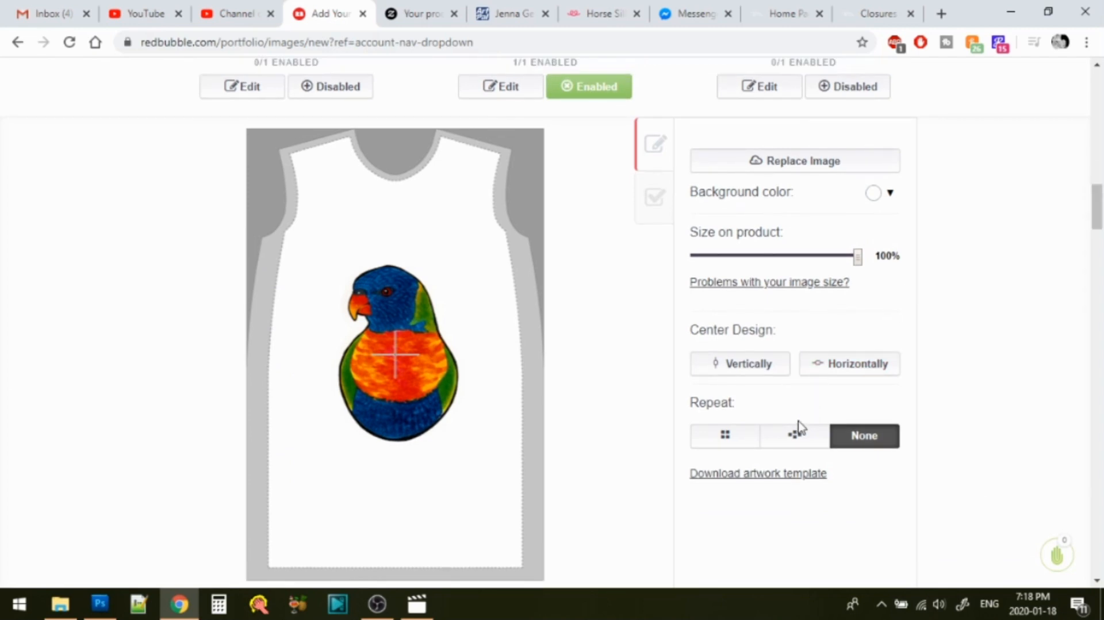
{"action": "left_click", "coordinate": [794, 438]}
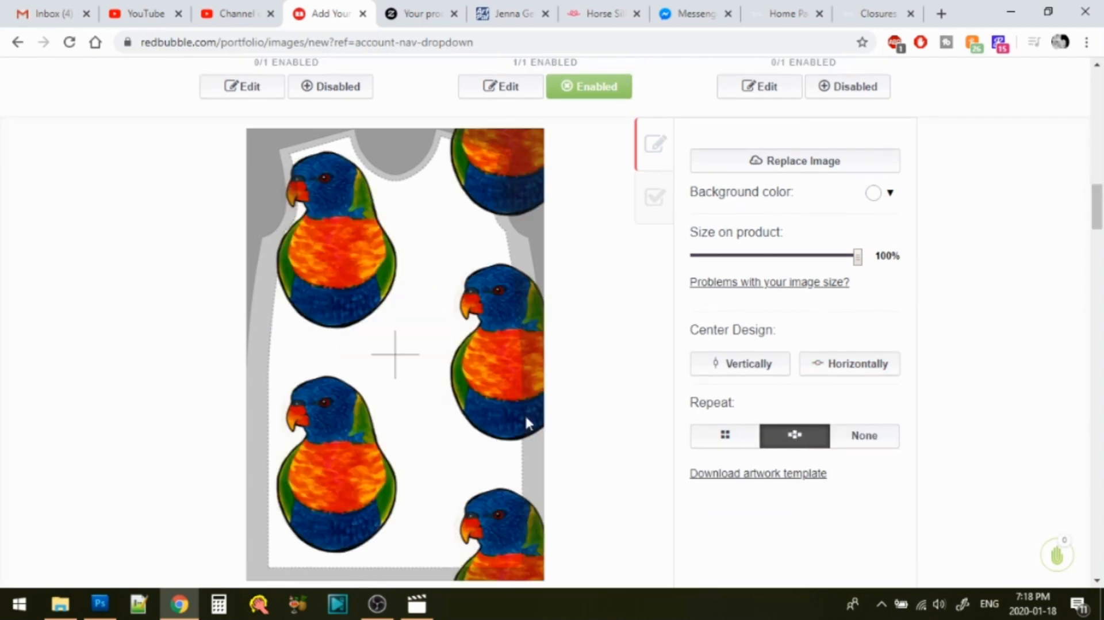
{"action": "left_click_drag", "start_coordinate": [500, 389], "coordinate": [390, 378]}
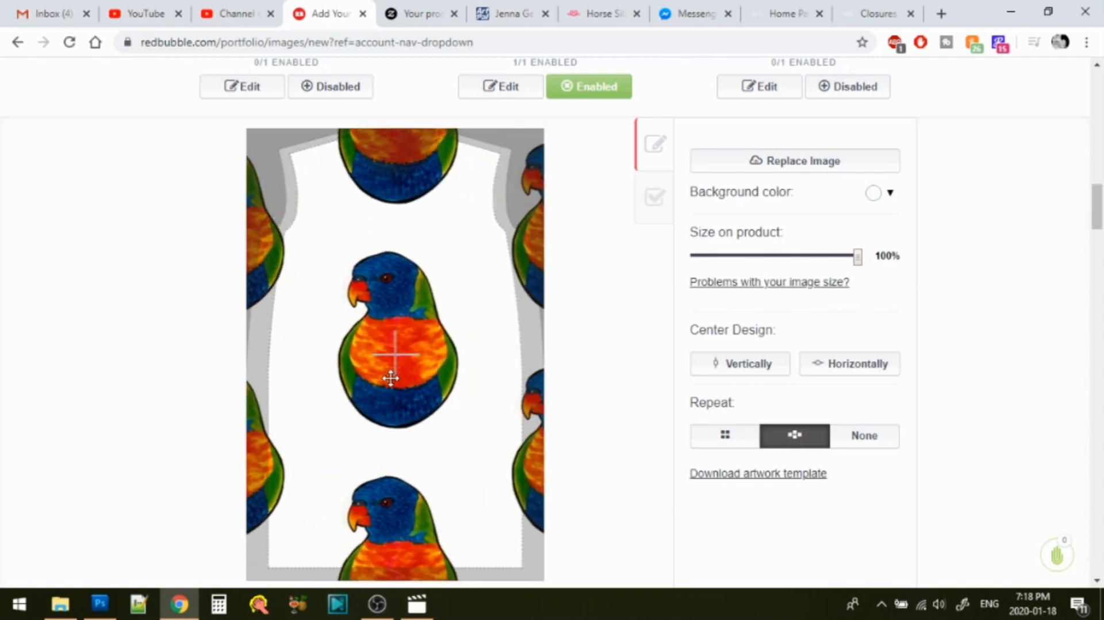
{"action": "left_click", "coordinate": [808, 256]}
{"action": "left_click_drag", "start_coordinate": [809, 260], "coordinate": [817, 261]}
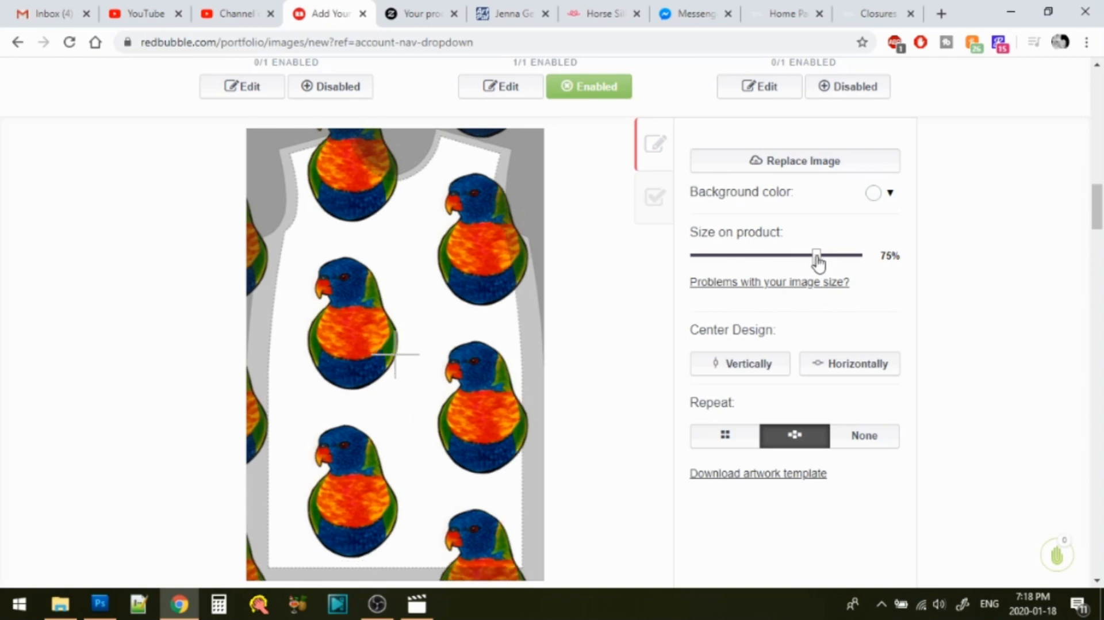
{"action": "left_click_drag", "start_coordinate": [374, 316], "coordinate": [405, 267]}
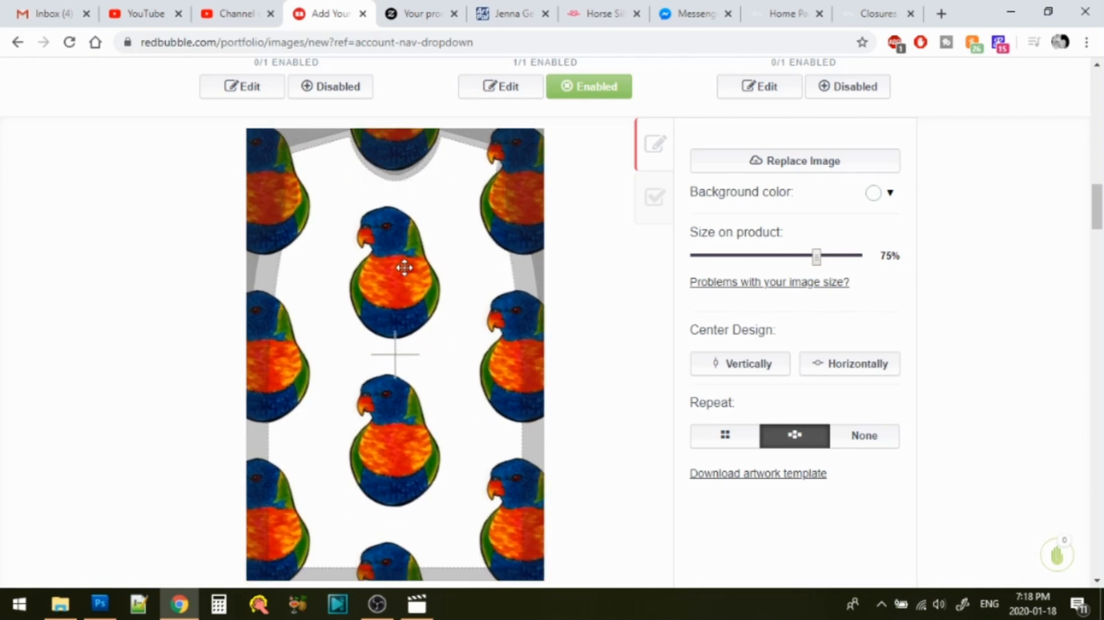
- Check the repeated lorikeets on the dress preview, disable Graphic T-Shirt Dresses, and close its editor
{"action": "left_click_drag", "start_coordinate": [1097, 217], "coordinate": [1098, 196]}
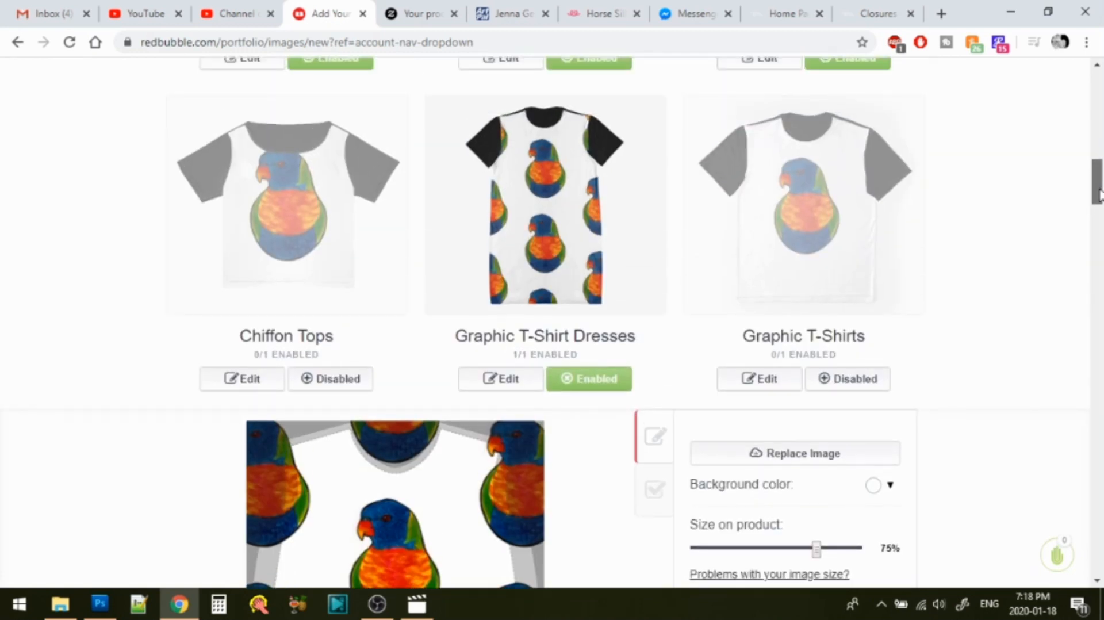
{"action": "left_click_drag", "start_coordinate": [1098, 194], "coordinate": [1099, 204]}
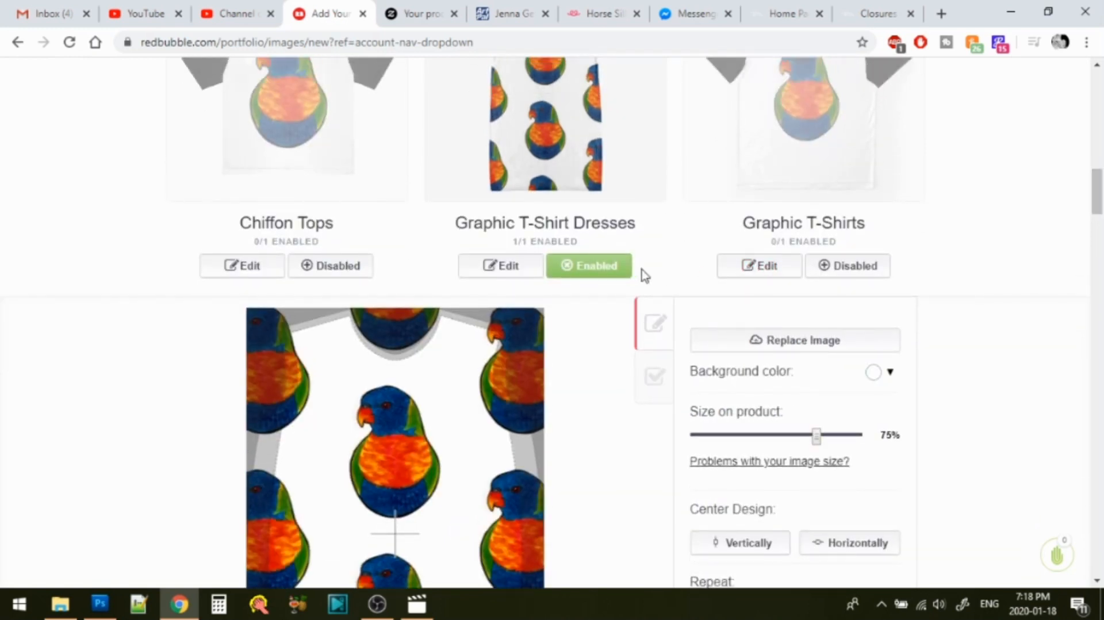
{"action": "left_click", "coordinate": [590, 274]}
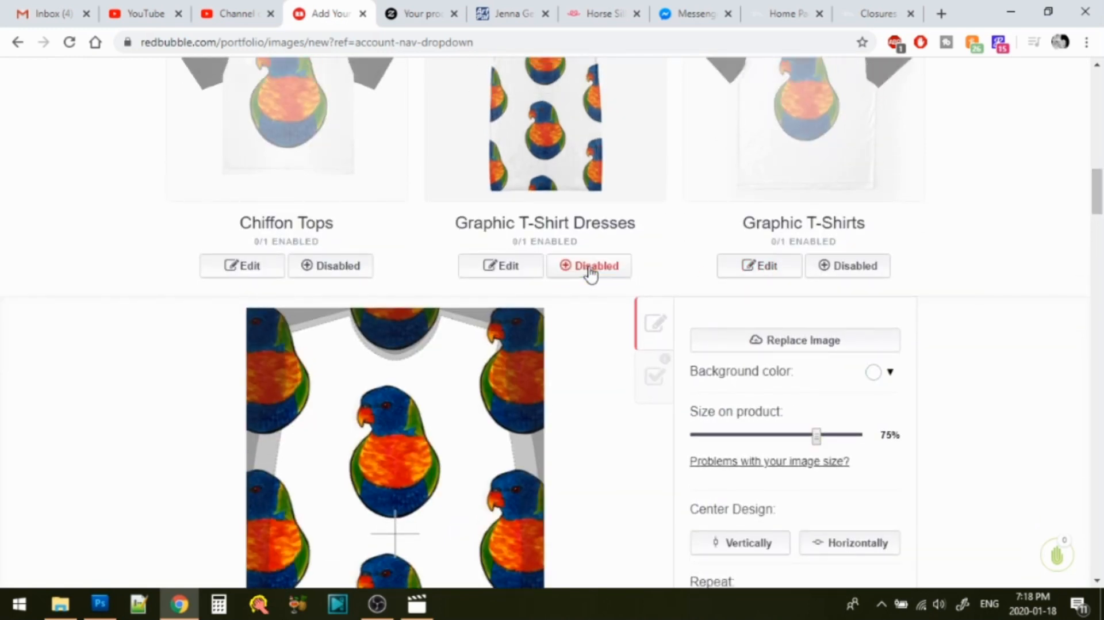
{"action": "left_click", "coordinate": [504, 265]}
- Enable the Graphic T-Shirts and A-Line Dresses products
{"action": "scroll", "coordinate": [1100, 204], "scroll_direction": "up", "scroll_amount": 1}
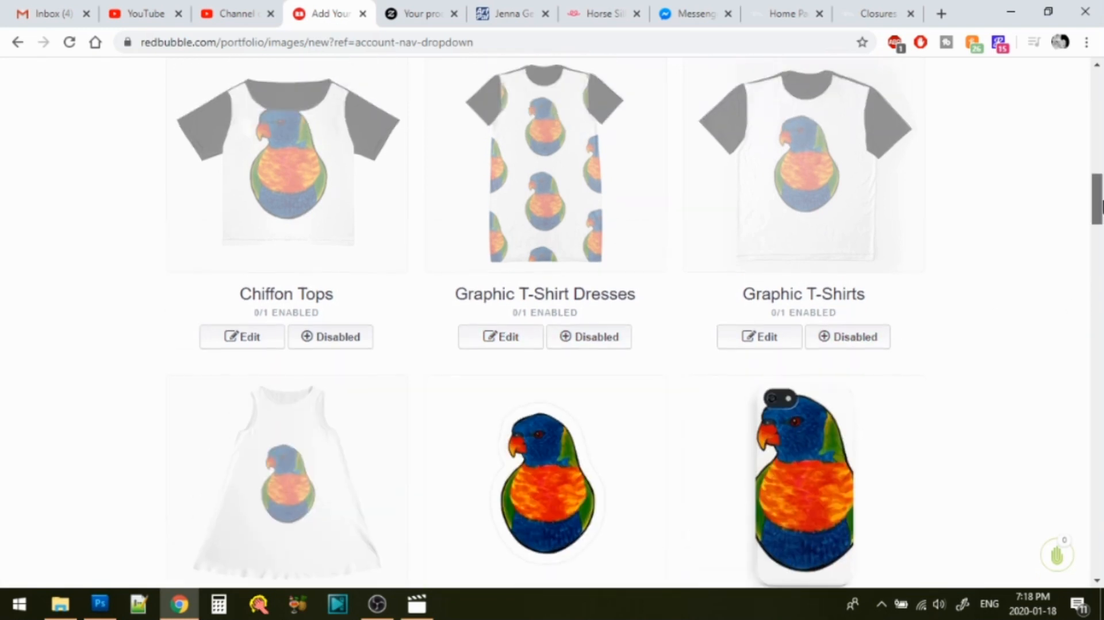
{"action": "scroll", "coordinate": [1100, 204], "scroll_direction": "up", "scroll_amount": 1}
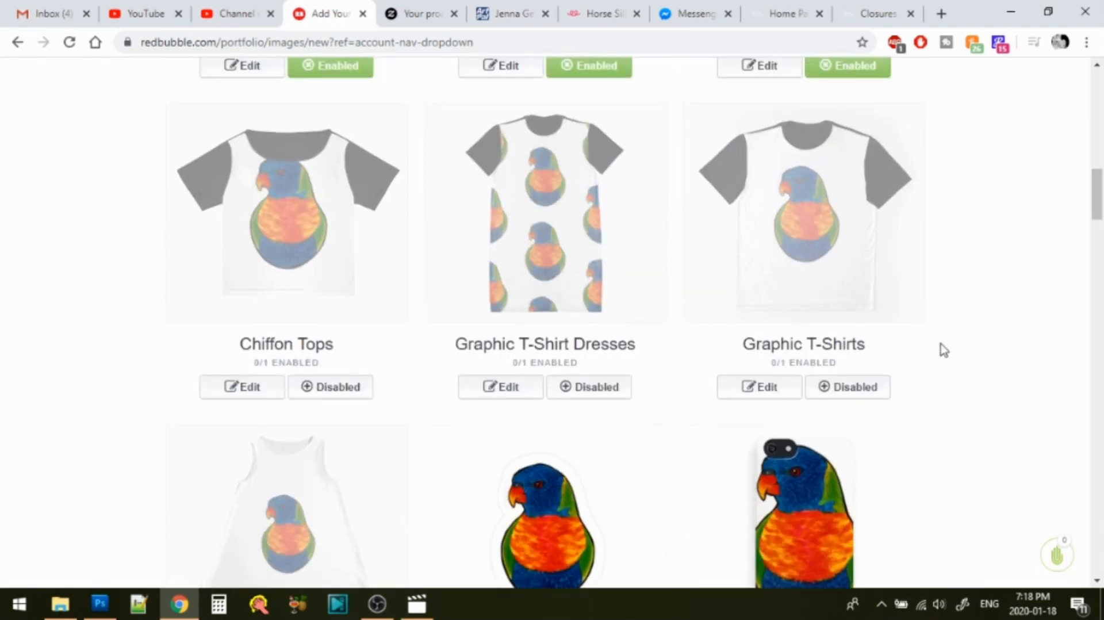
{"action": "left_click", "coordinate": [853, 392]}
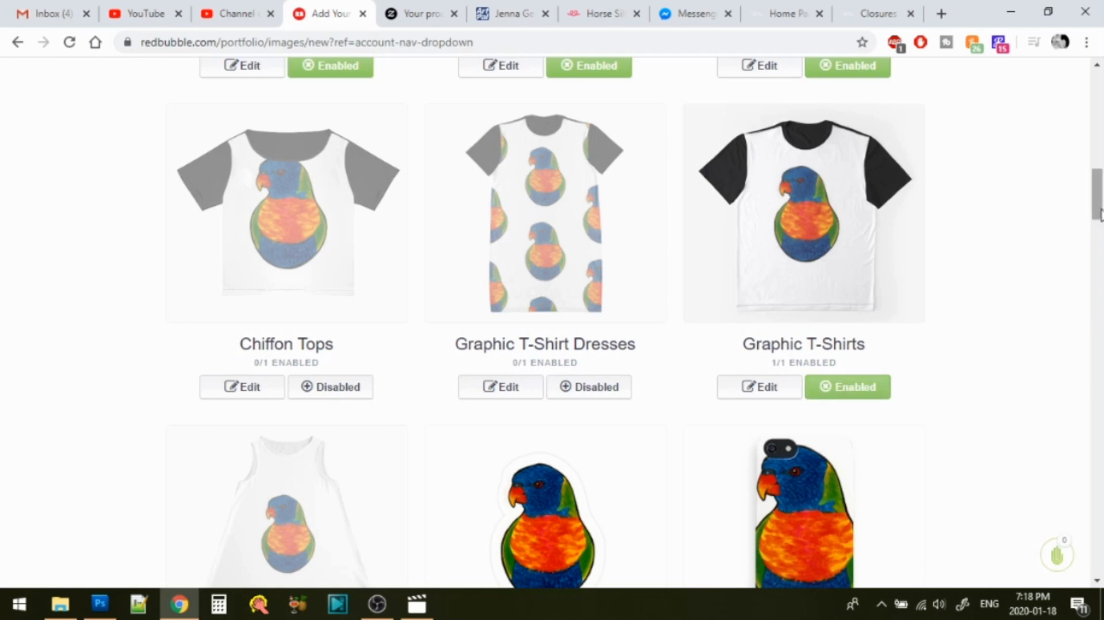
{"action": "scroll", "coordinate": [1097, 196], "scroll_direction": "down", "scroll_amount": 6}
{"action": "left_click", "coordinate": [342, 361]}
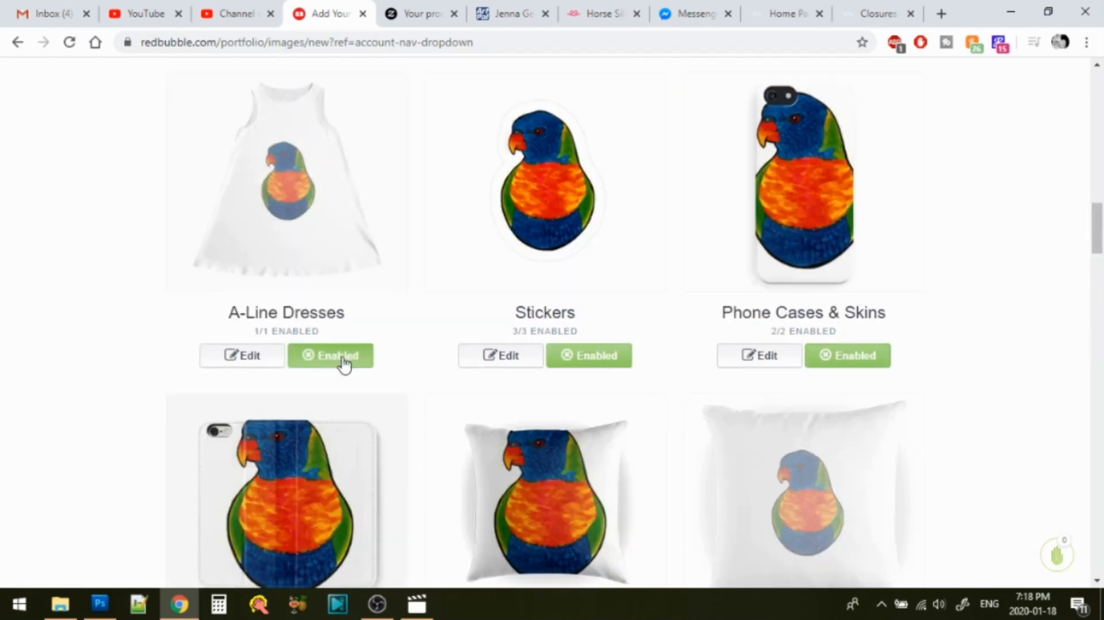
- Open A-Line Dresses for editing and replace its image with the 2019-Lorikeet-Pattern file
{"action": "left_click", "coordinate": [268, 357]}
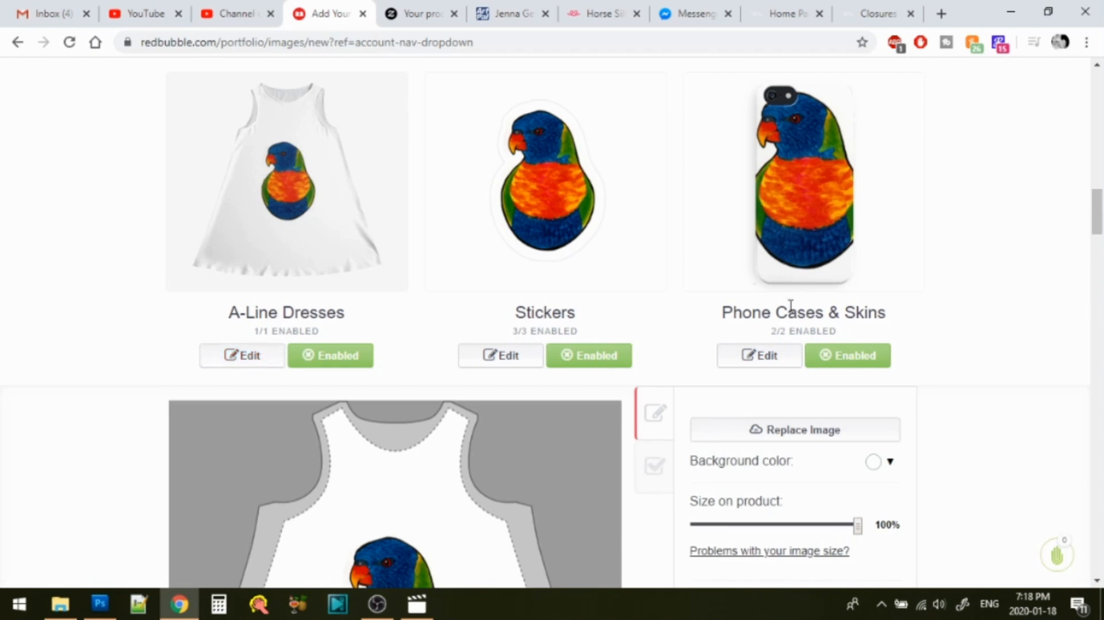
{"action": "left_click_drag", "start_coordinate": [1098, 222], "coordinate": [1099, 240]}
{"action": "left_click", "coordinate": [820, 205]}
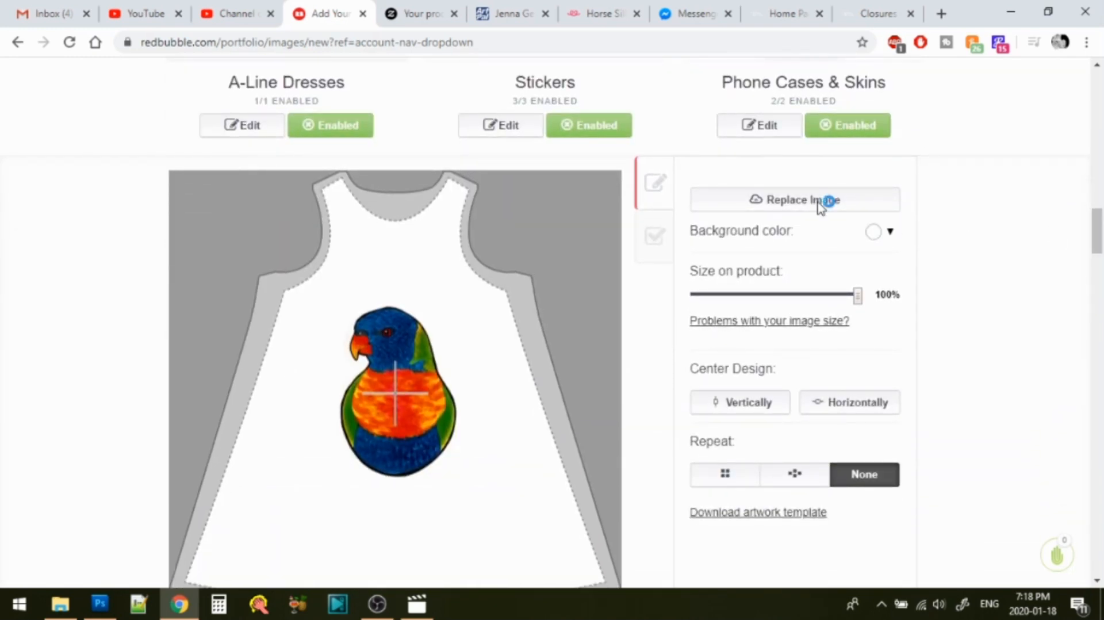
{"action": "left_click", "coordinate": [818, 202]}
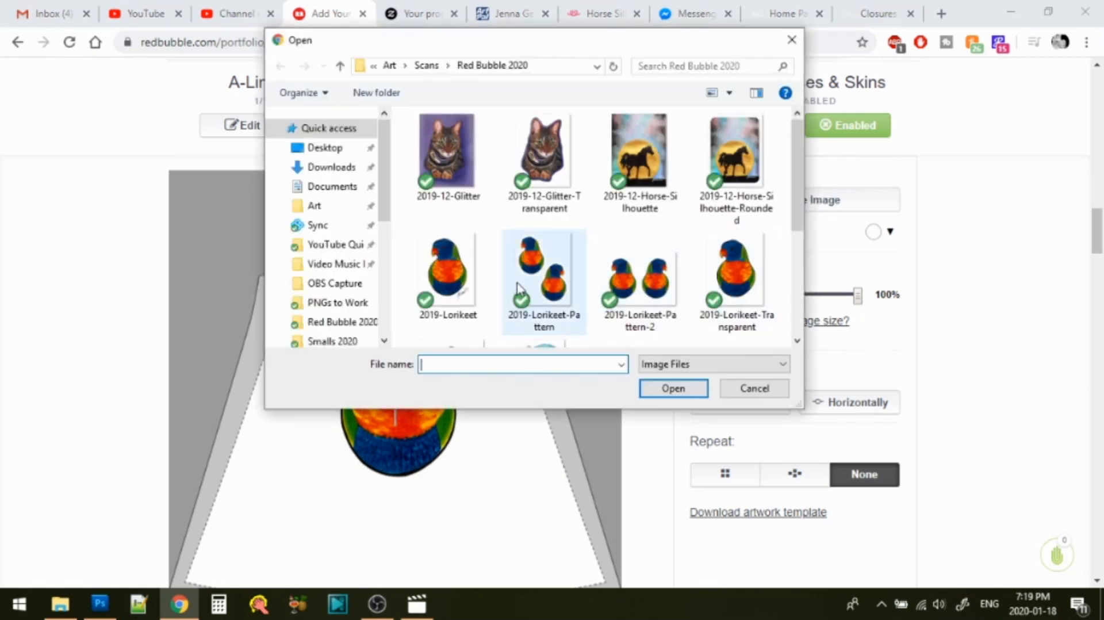
{"action": "double_click", "coordinate": [538, 282]}
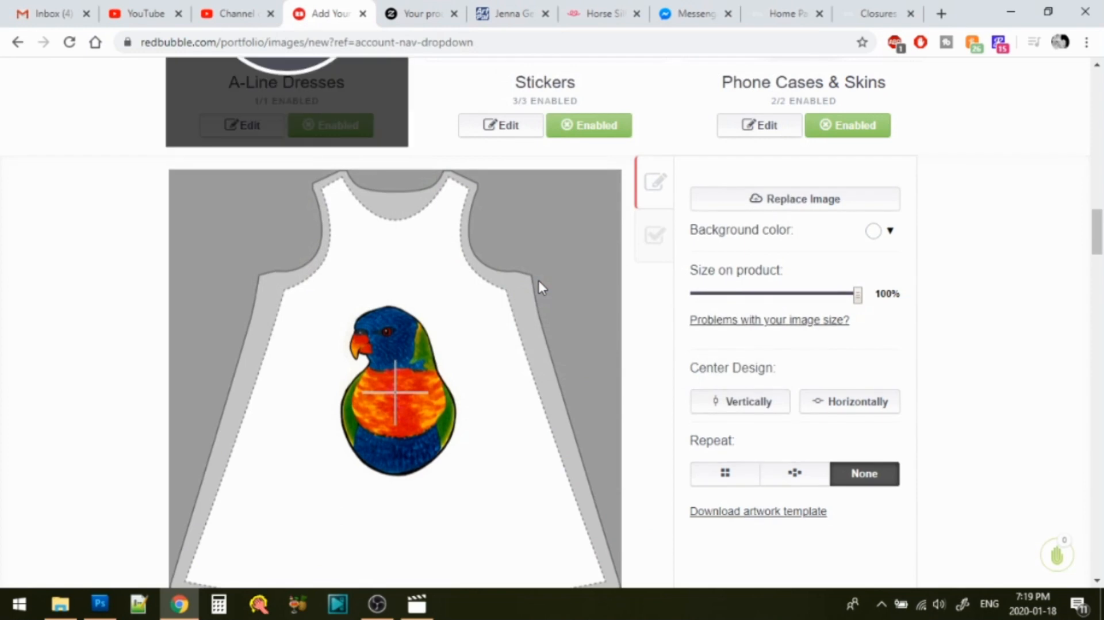
- Enable A-Line Dresses again with the replaced image and reopen the product for editing
{"action": "left_click_drag", "start_coordinate": [1101, 270], "coordinate": [1101, 237]}
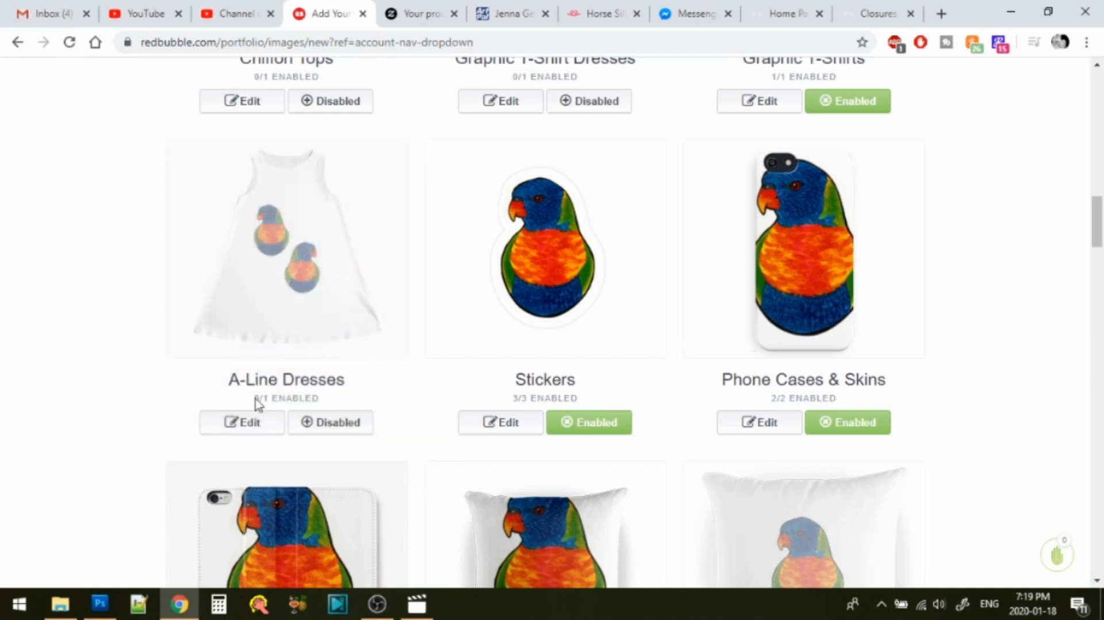
{"action": "left_click", "coordinate": [326, 424]}
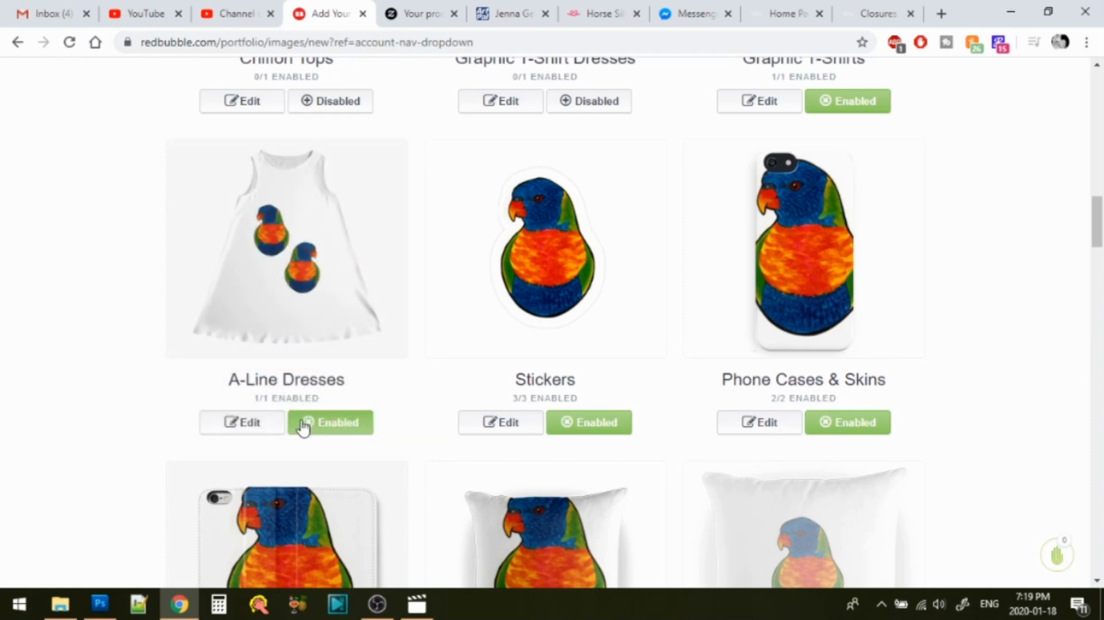
{"action": "left_click", "coordinate": [257, 423]}
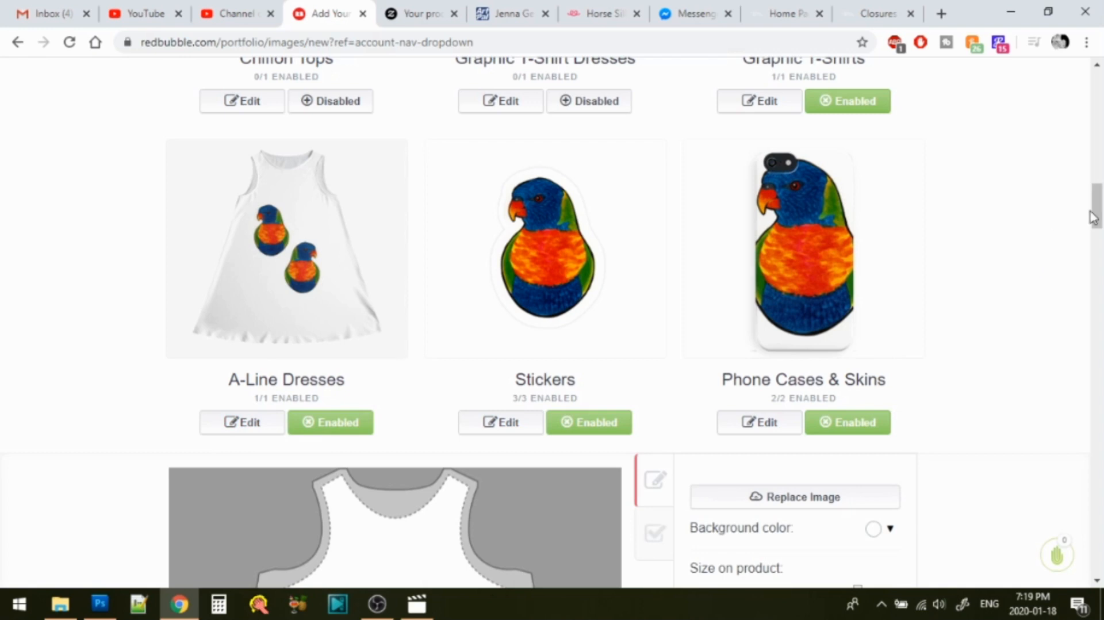
- Scale the two-bird design to 50%, repeat it in a staggered pattern across the A-line dress, and close the product's editor
{"action": "left_click_drag", "start_coordinate": [1096, 213], "coordinate": [1101, 240]}
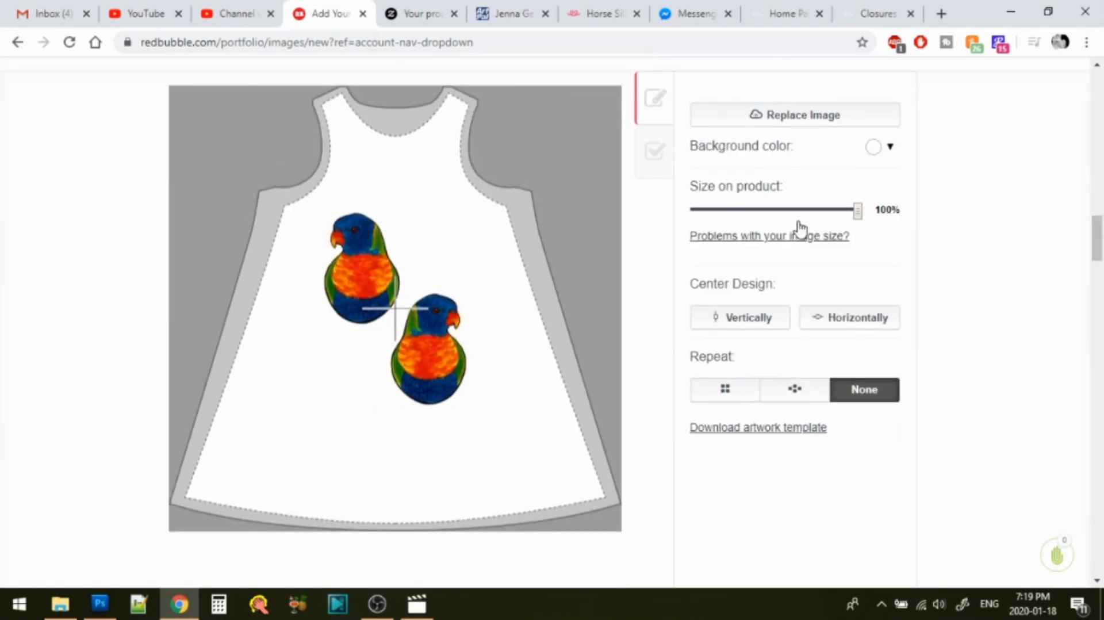
{"action": "left_click", "coordinate": [778, 211]}
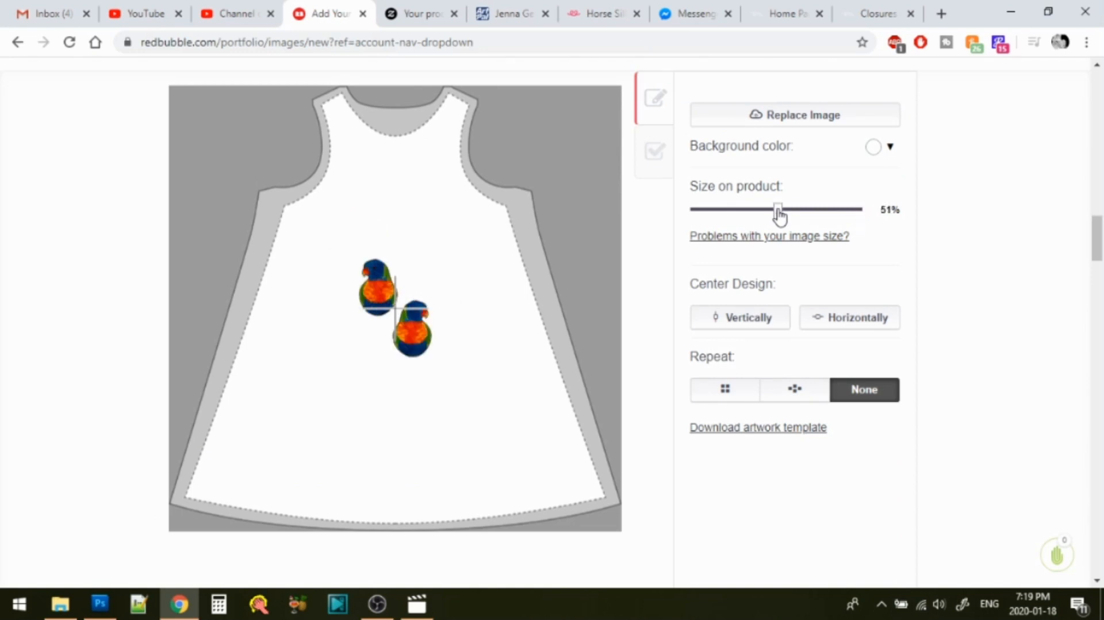
{"action": "left_click_drag", "start_coordinate": [778, 210], "coordinate": [777, 210]}
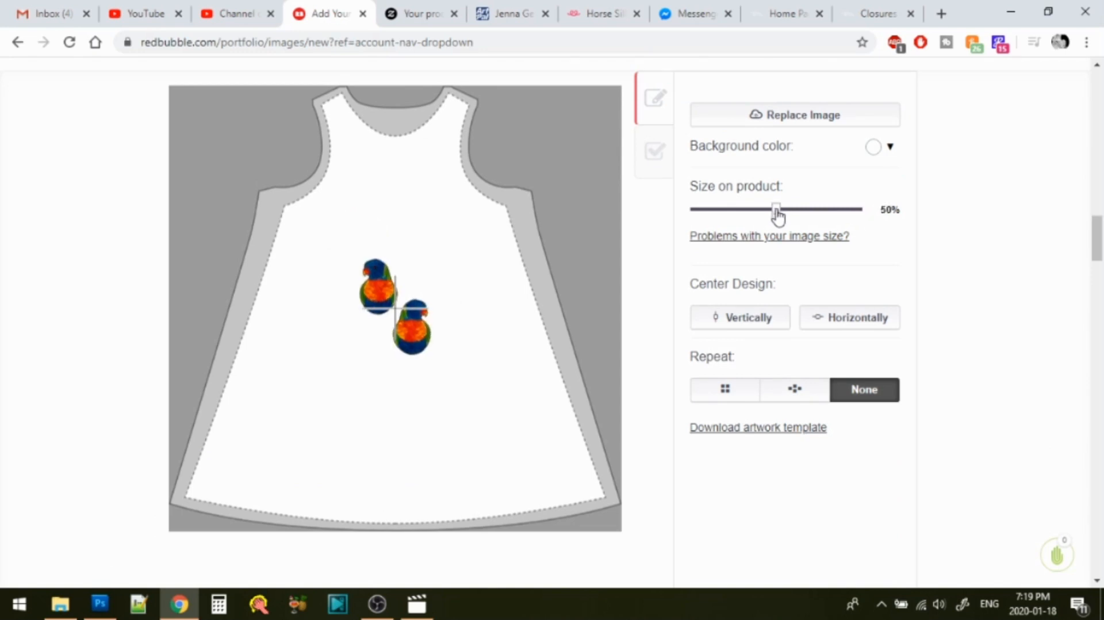
{"action": "left_click", "coordinate": [794, 391]}
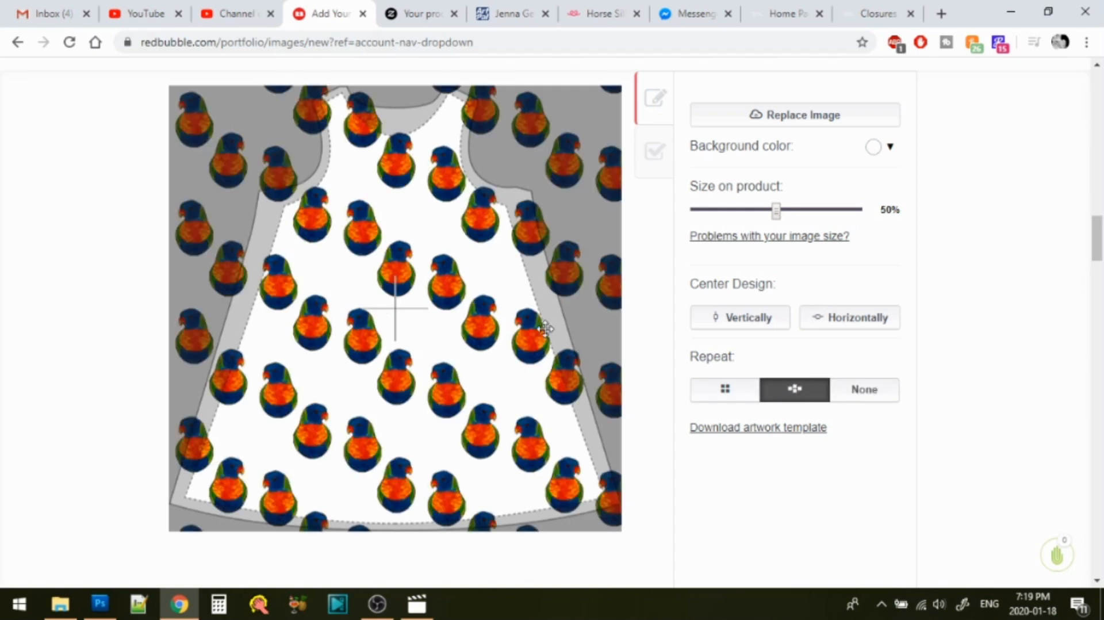
{"action": "left_click_drag", "start_coordinate": [1098, 249], "coordinate": [1096, 221]}
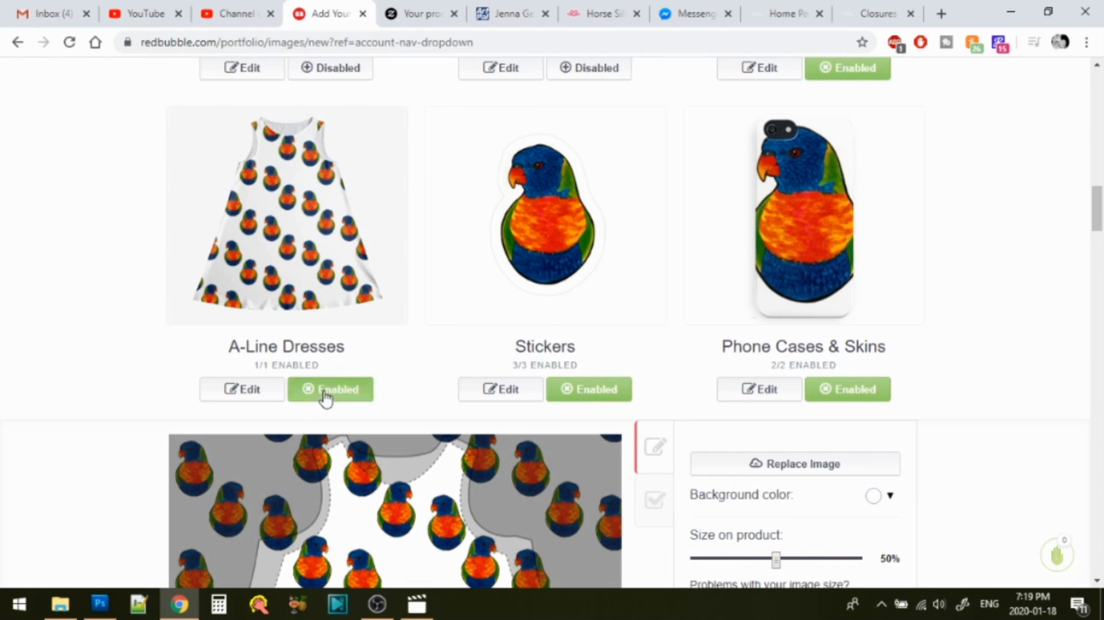
{"action": "left_click", "coordinate": [245, 393]}
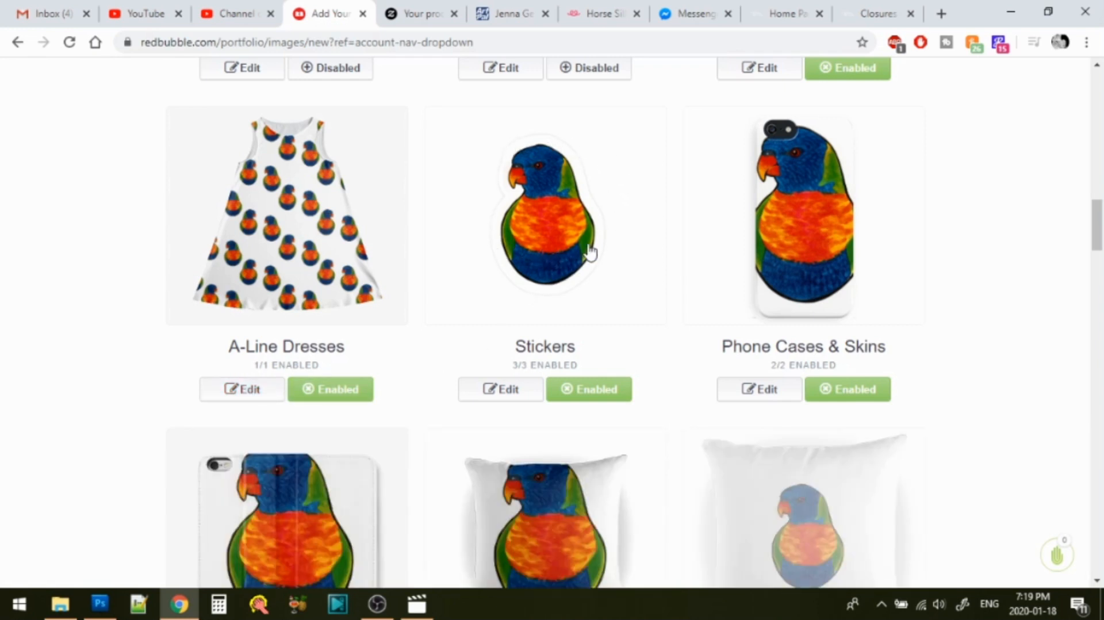
- Open Stickers for editing, review the sticker design and the availability and markup of each sticker type, and close the editor
{"action": "left_click", "coordinate": [511, 390]}
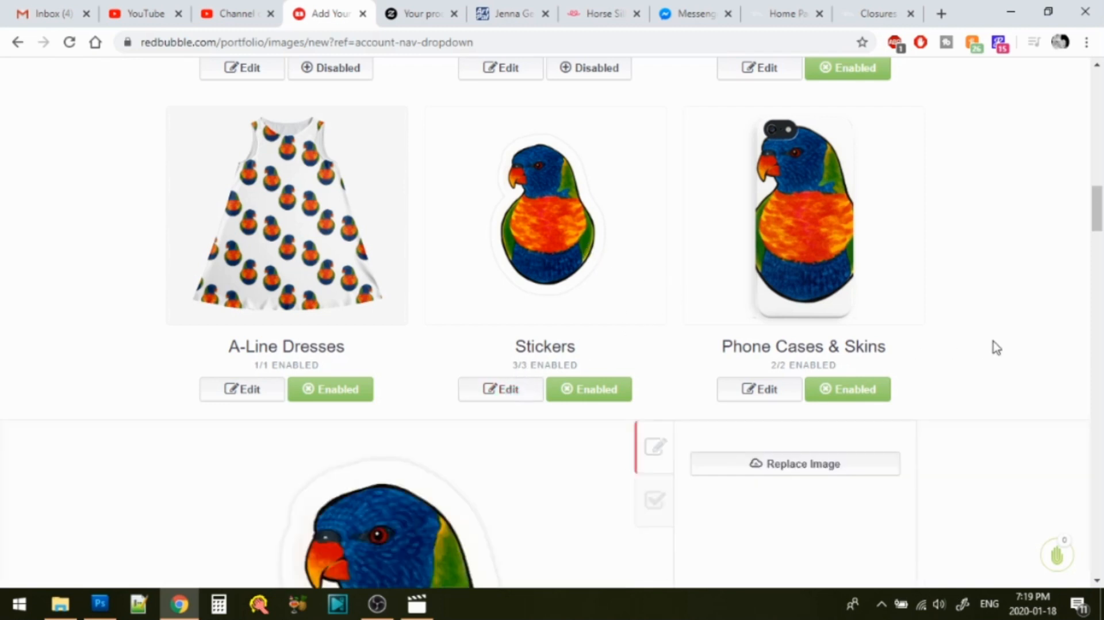
{"action": "scroll", "coordinate": [1100, 205], "scroll_direction": "down", "scroll_amount": 3}
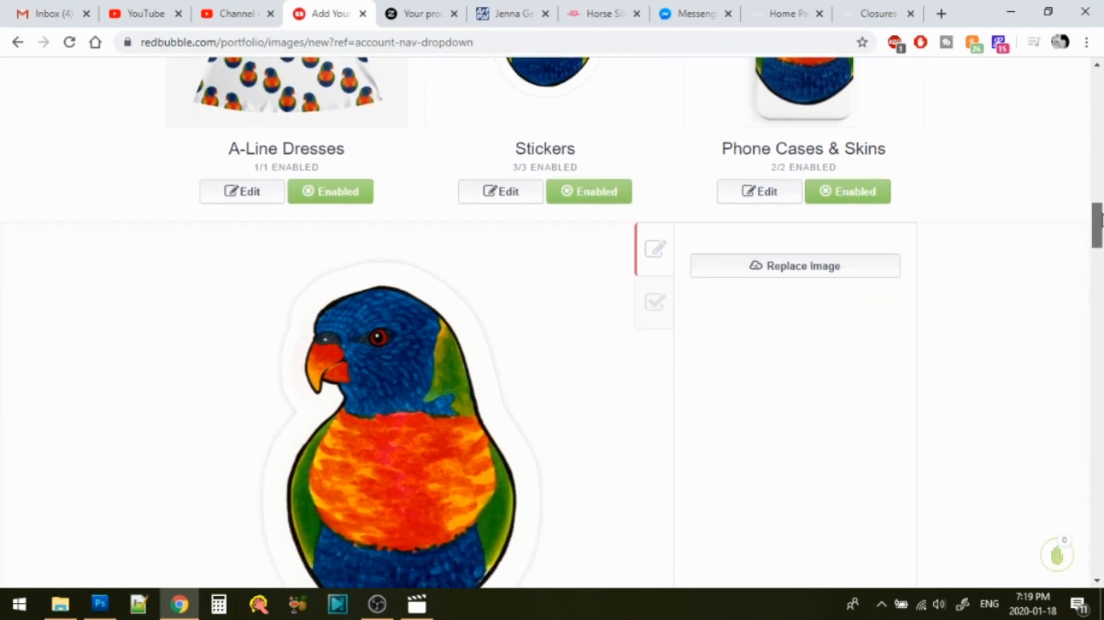
{"action": "left_click", "coordinate": [653, 305]}
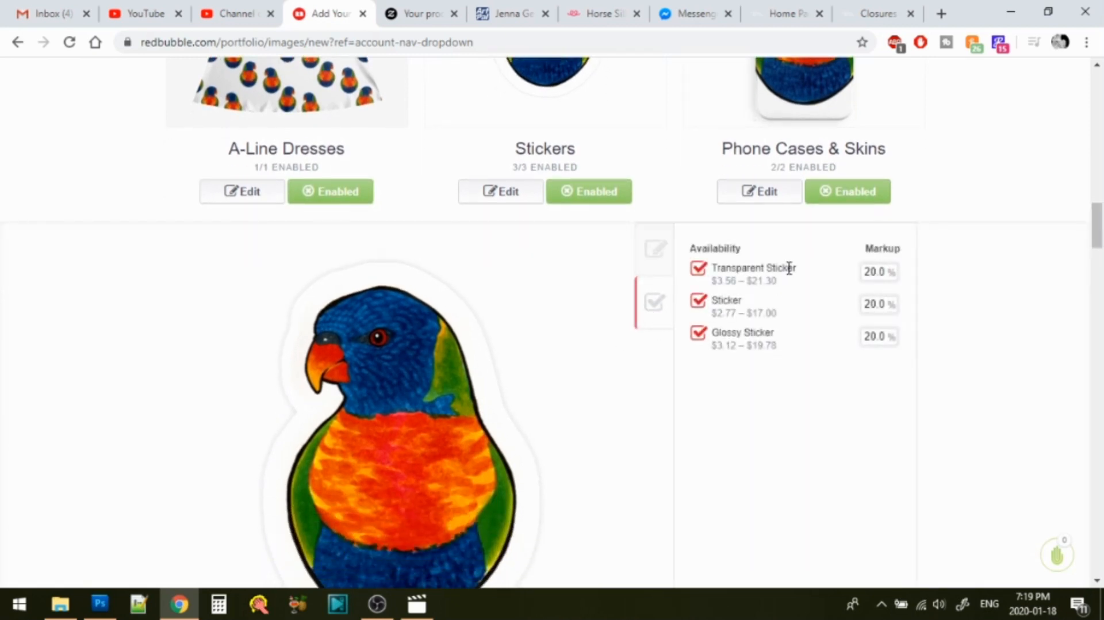
{"action": "left_click", "coordinate": [657, 264]}
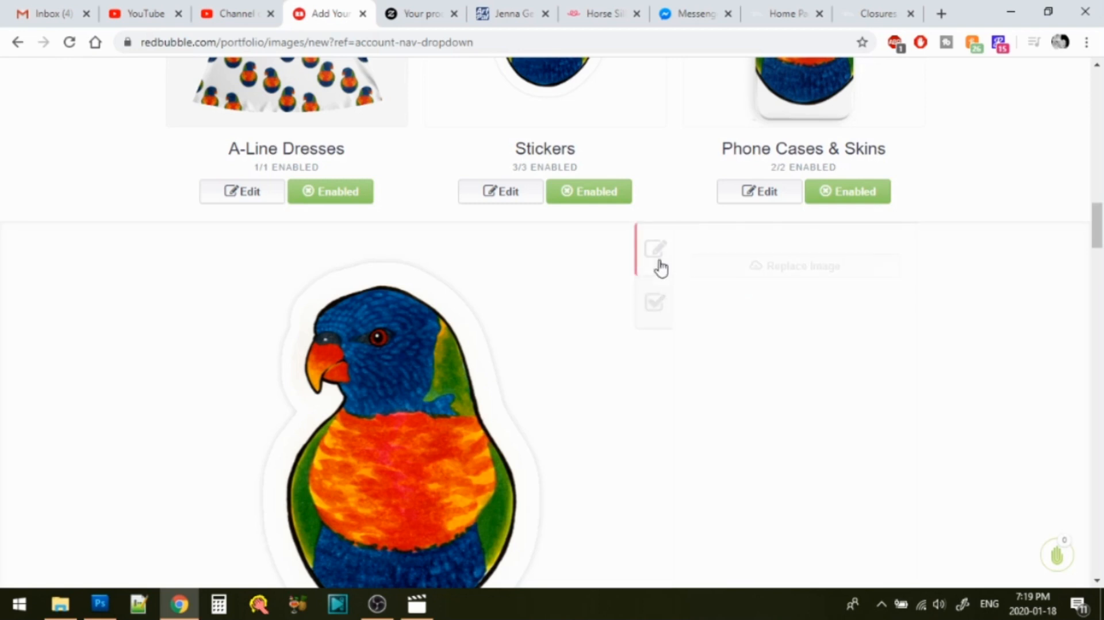
{"action": "mouse_move", "coordinate": [1098, 233]}
{"action": "left_mouse_down"}
{"action": "mouse_move", "coordinate": [1098, 246]}
{"action": "mouse_move", "coordinate": [1100, 227]}
{"action": "left_mouse_up"}
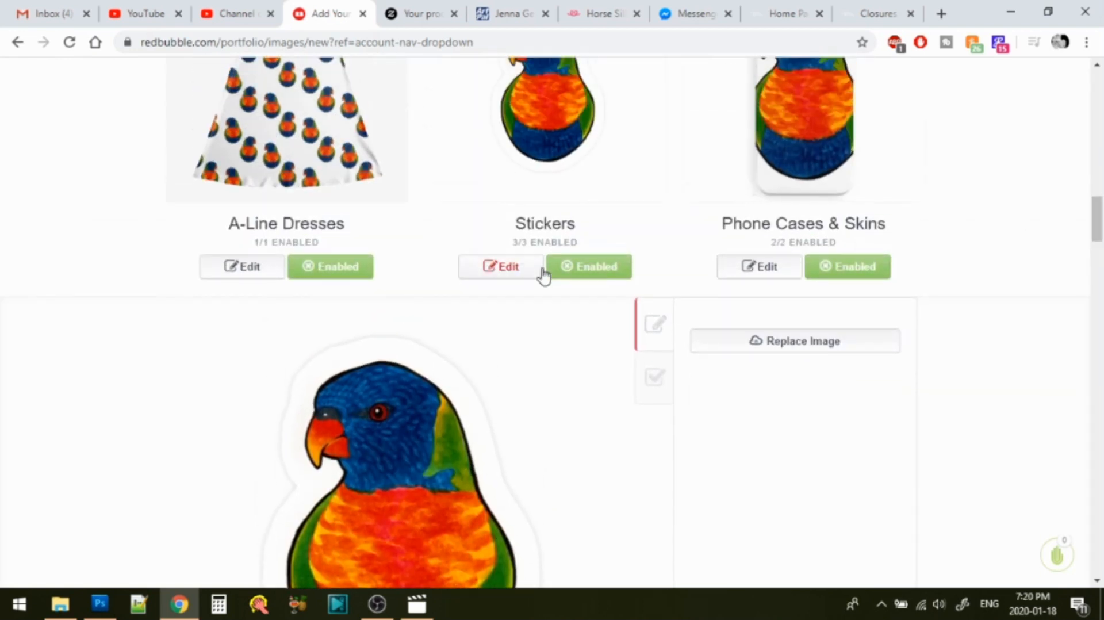
{"action": "left_click", "coordinate": [508, 275]}
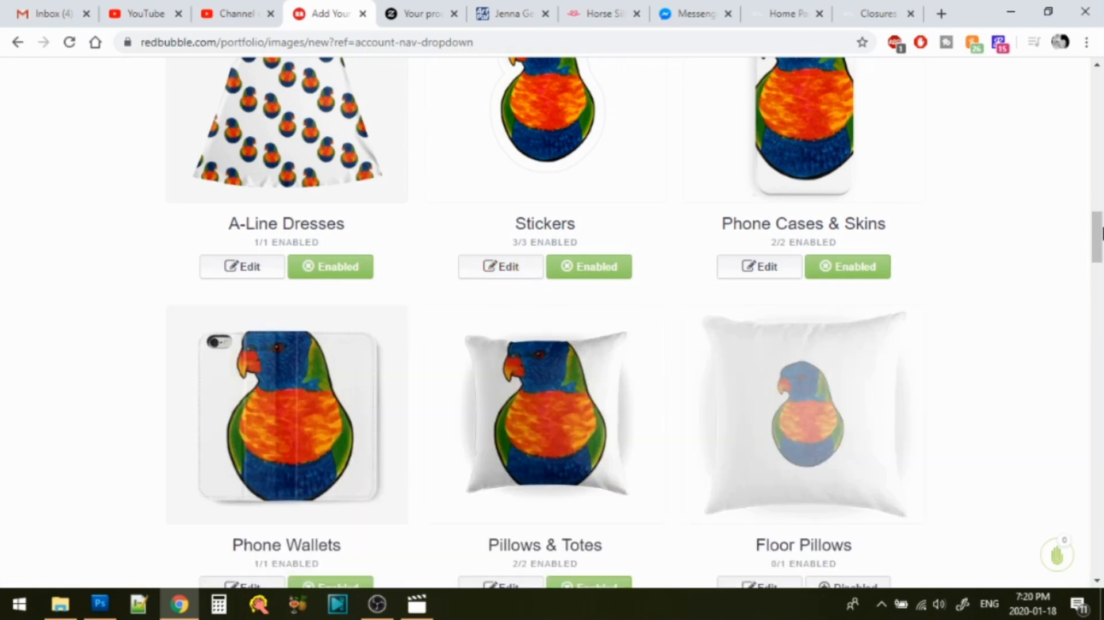
- Open Phone Cases & Skins for editing and reduce the lorikeet's size on the product to 49%
{"action": "left_click_drag", "start_coordinate": [1094, 234], "coordinate": [1099, 230]}
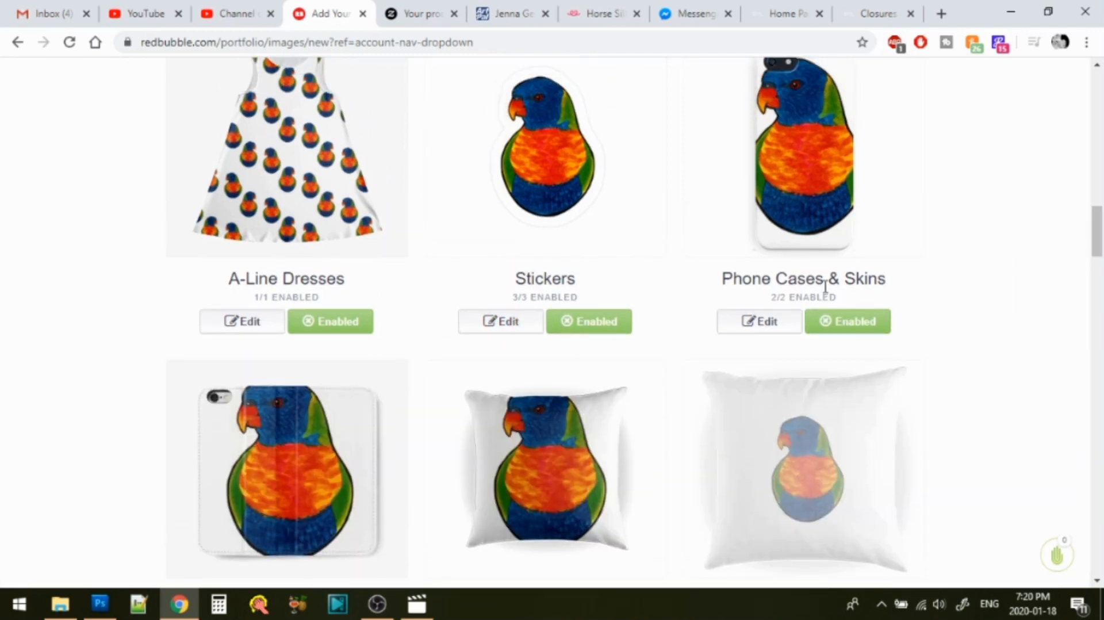
{"action": "left_click", "coordinate": [772, 322]}
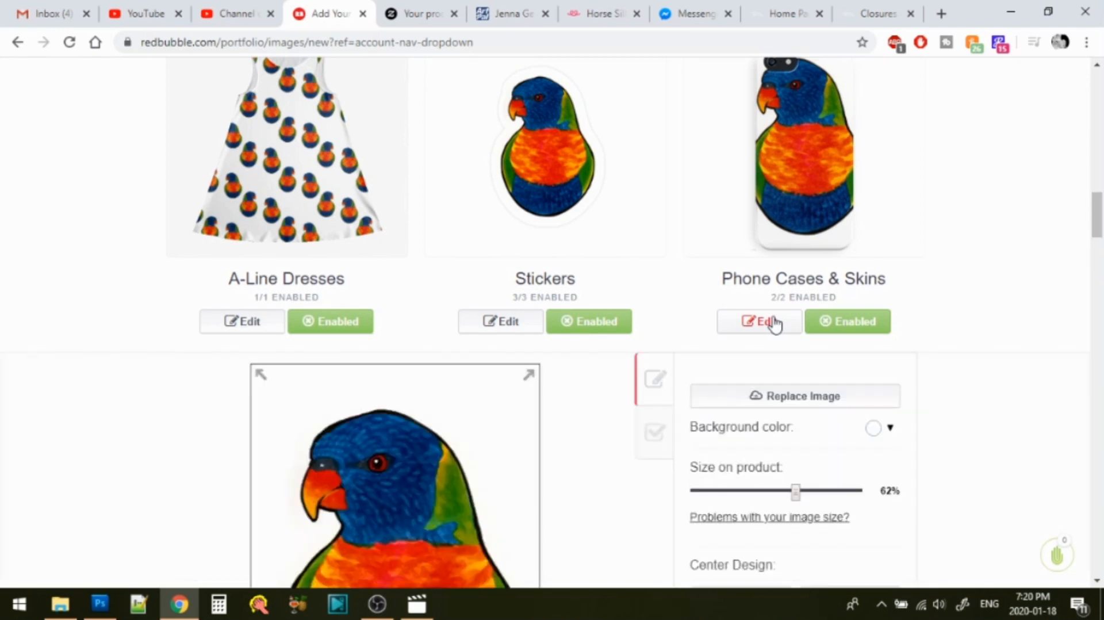
{"action": "left_click_drag", "start_coordinate": [1098, 224], "coordinate": [1101, 244]}
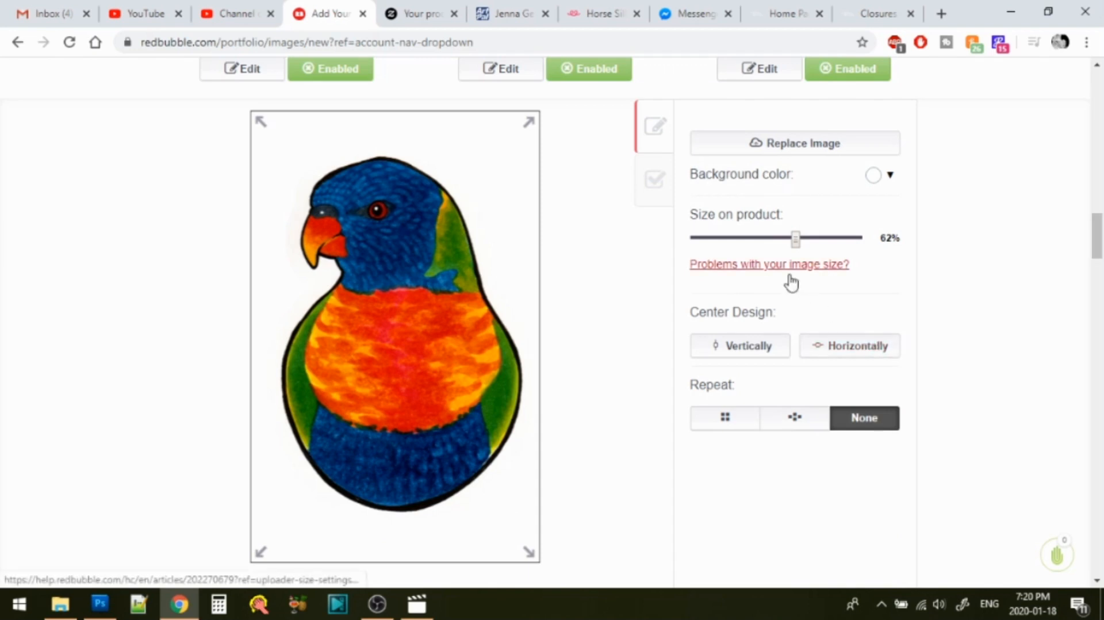
{"action": "left_click", "coordinate": [778, 246]}
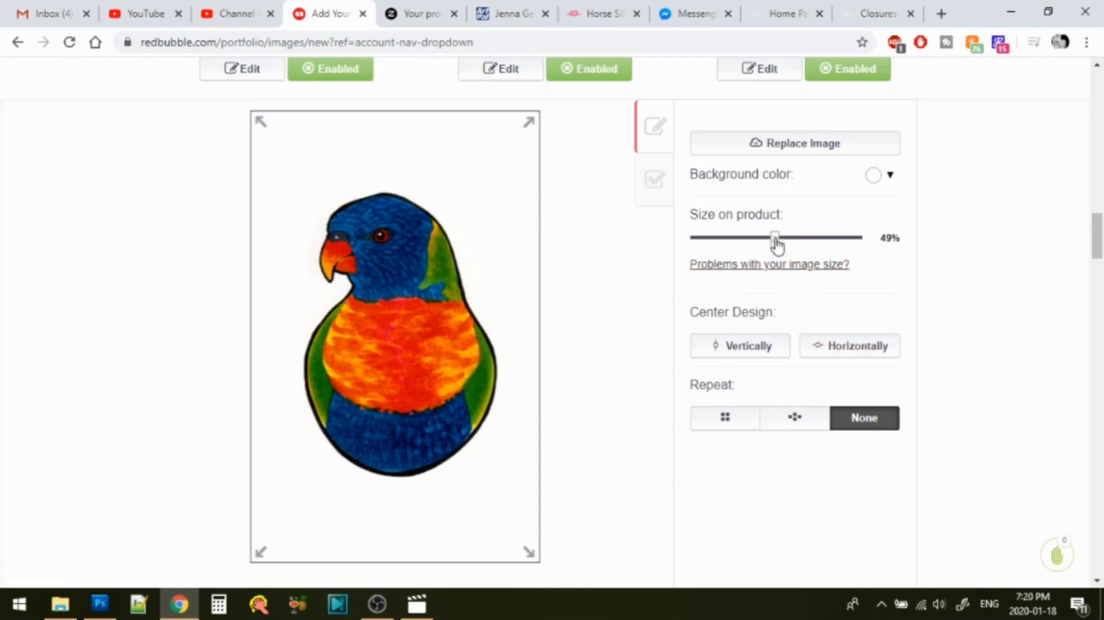
- Set the lorikeet's size on Phone Cases & Skins to 50%, center it vertically and horizontally, and close the product's editor
{"action": "left_click_drag", "start_coordinate": [777, 246], "coordinate": [779, 246]}
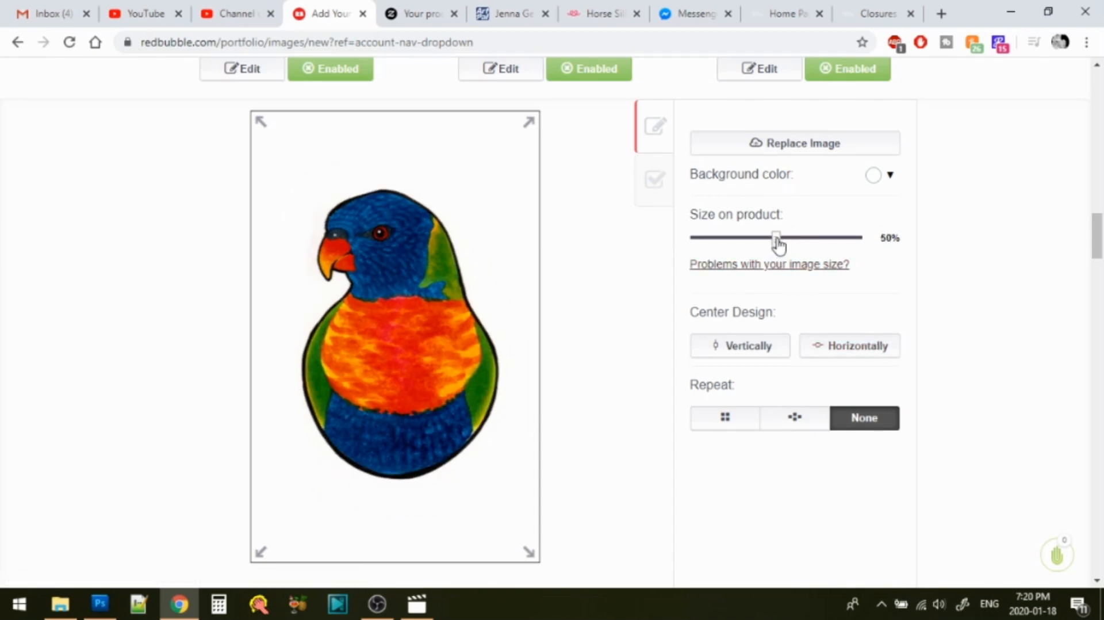
{"action": "left_click", "coordinate": [750, 345]}
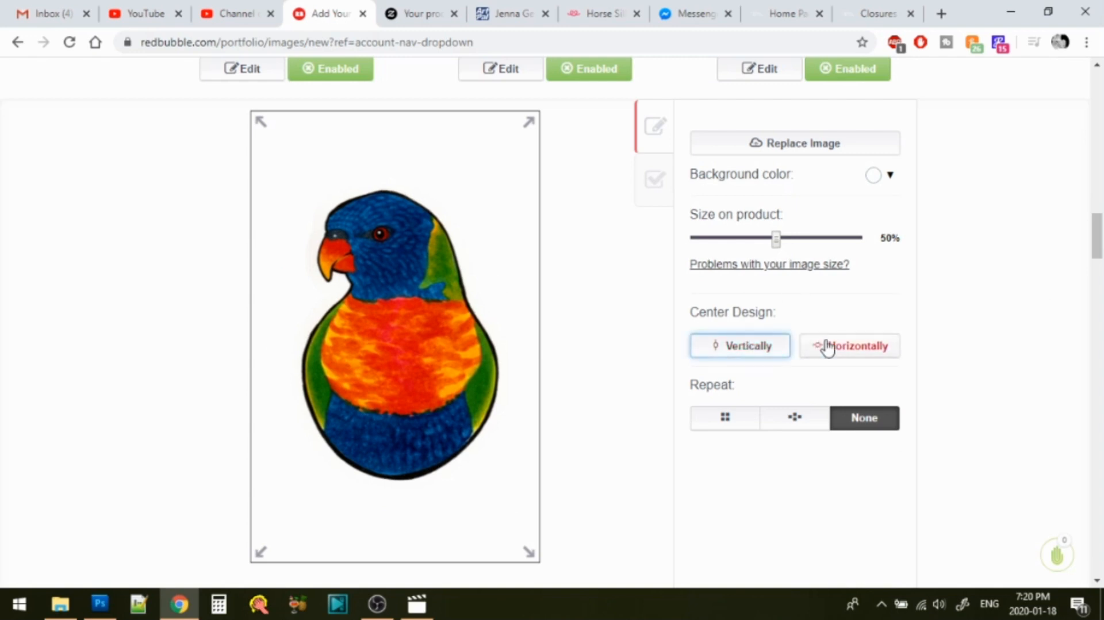
{"action": "left_click", "coordinate": [828, 347]}
{"action": "left_click_drag", "start_coordinate": [1096, 270], "coordinate": [1098, 228]}
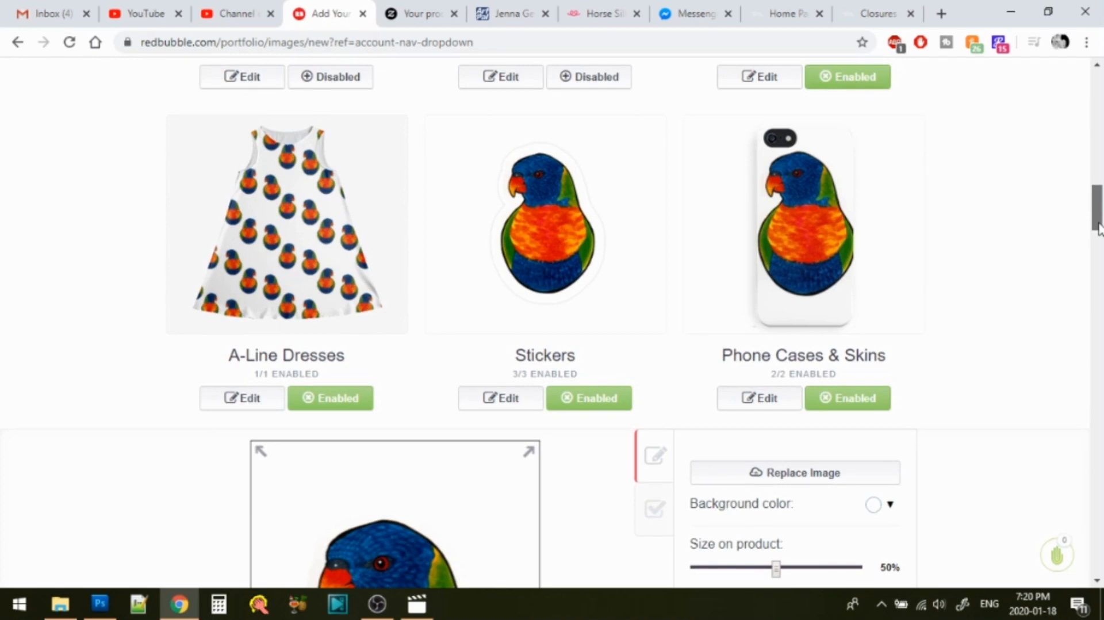
{"action": "left_click", "coordinate": [763, 405]}
- Open Phone Wallets for editing and replace its image with the two-bird file 2019-Lorikeet-Pattern-2
{"action": "left_click_drag", "start_coordinate": [1098, 227], "coordinate": [1101, 259]}
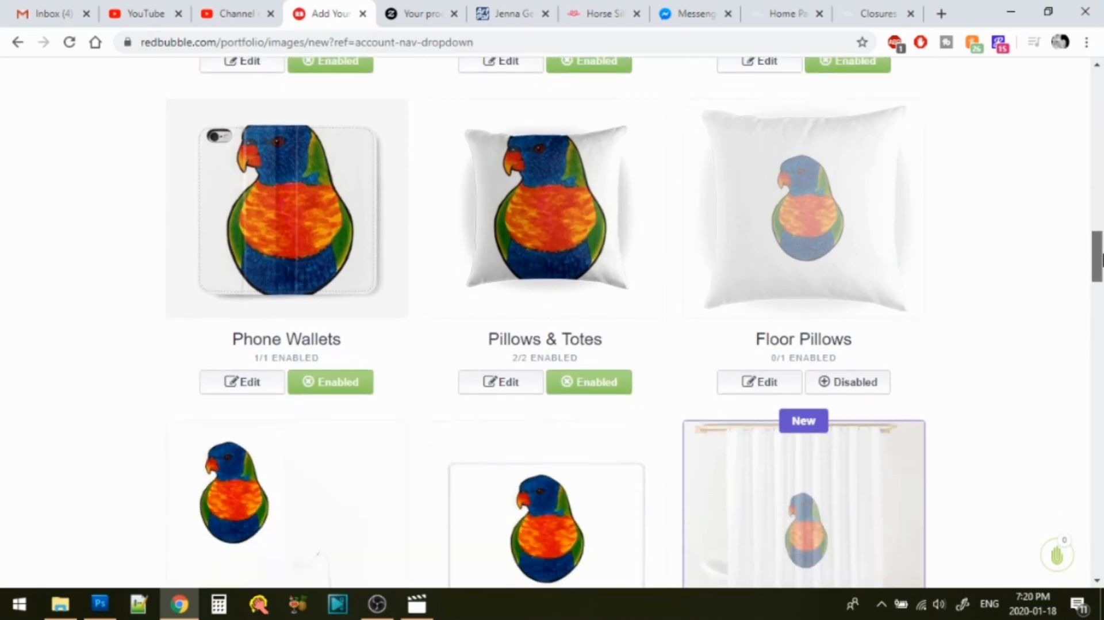
{"action": "left_click", "coordinate": [242, 382]}
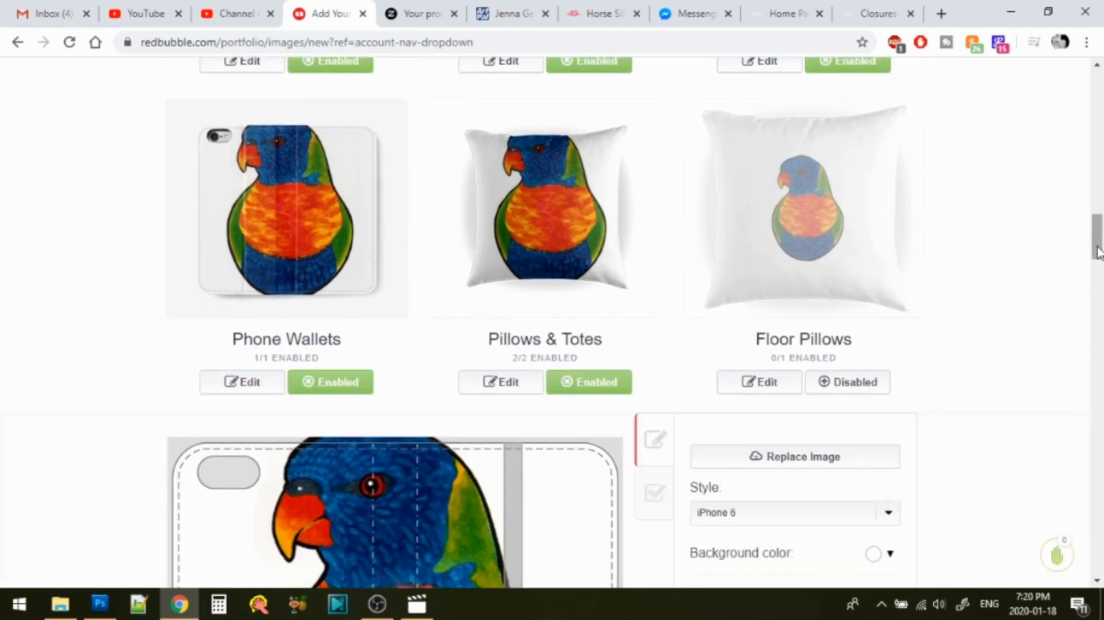
{"action": "left_click_drag", "start_coordinate": [1099, 253], "coordinate": [1101, 284]}
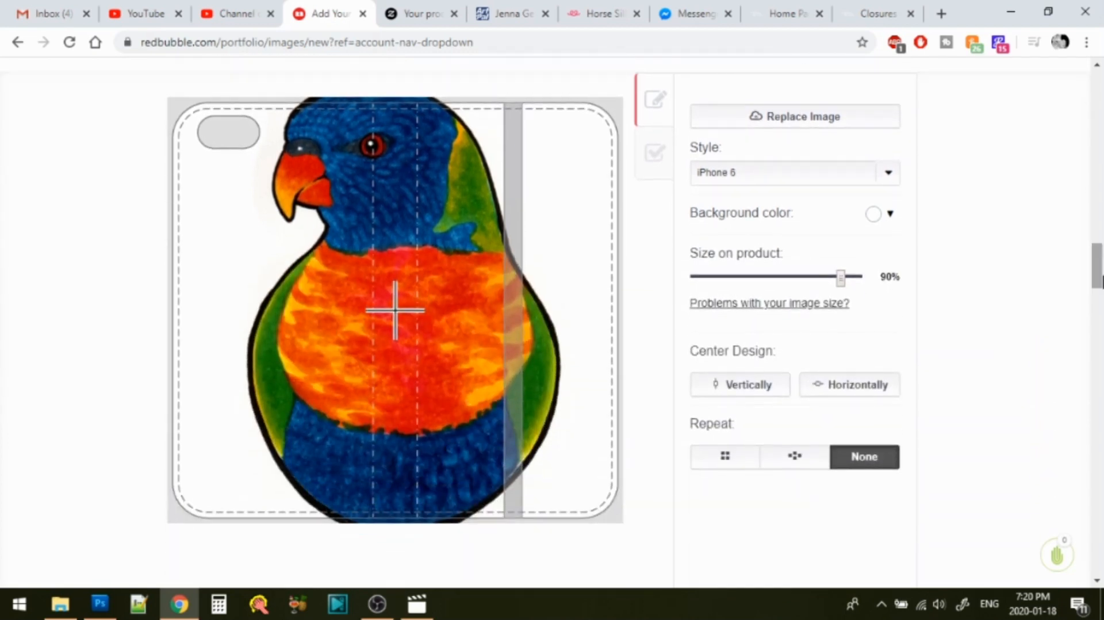
{"action": "left_click", "coordinate": [819, 119]}
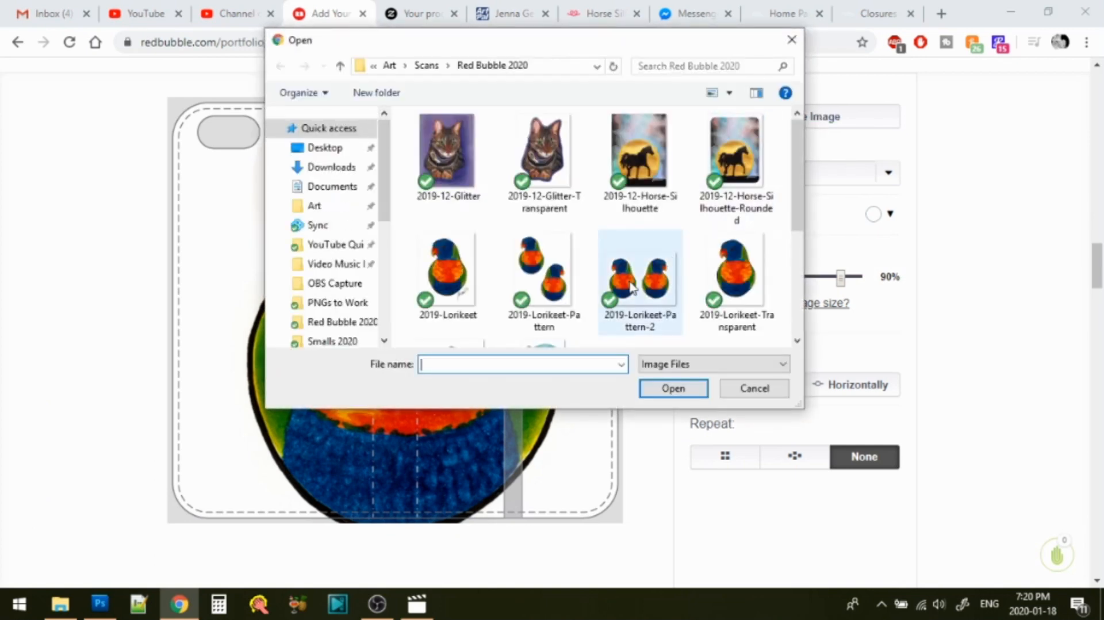
{"action": "double_click", "coordinate": [633, 285]}
{"action": "scroll", "coordinate": [631, 288], "scroll_direction": "down", "scroll_amount": 10}
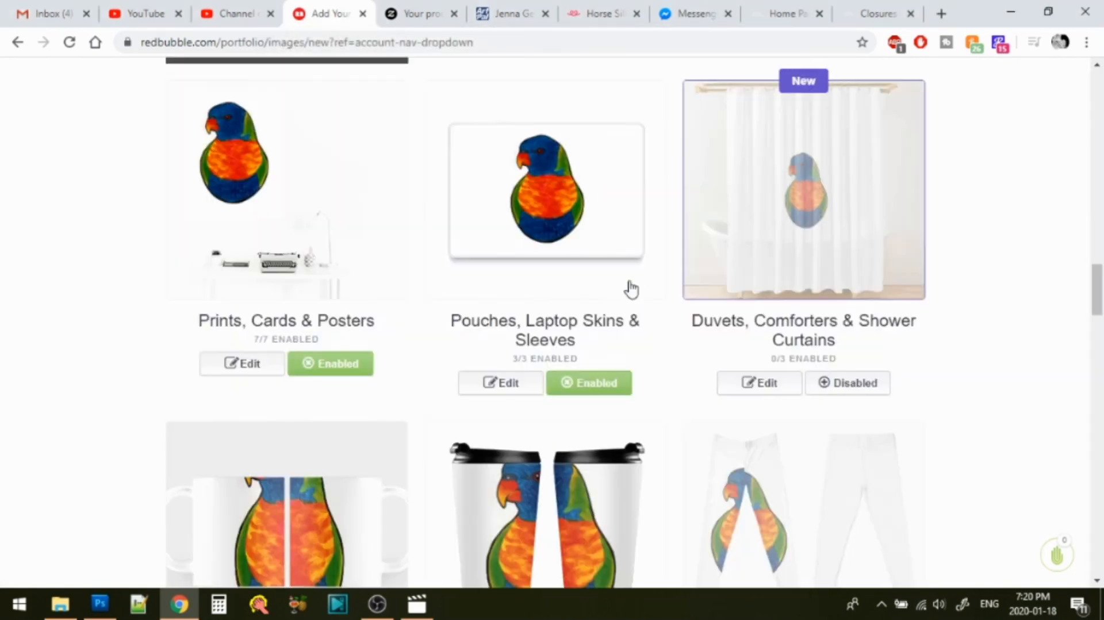
- Open Pillows & Totes for editing, reduce the lorikeet's size to 75%, and center it vertically and horizontally
{"action": "left_click_drag", "start_coordinate": [1098, 302], "coordinate": [1101, 257]}
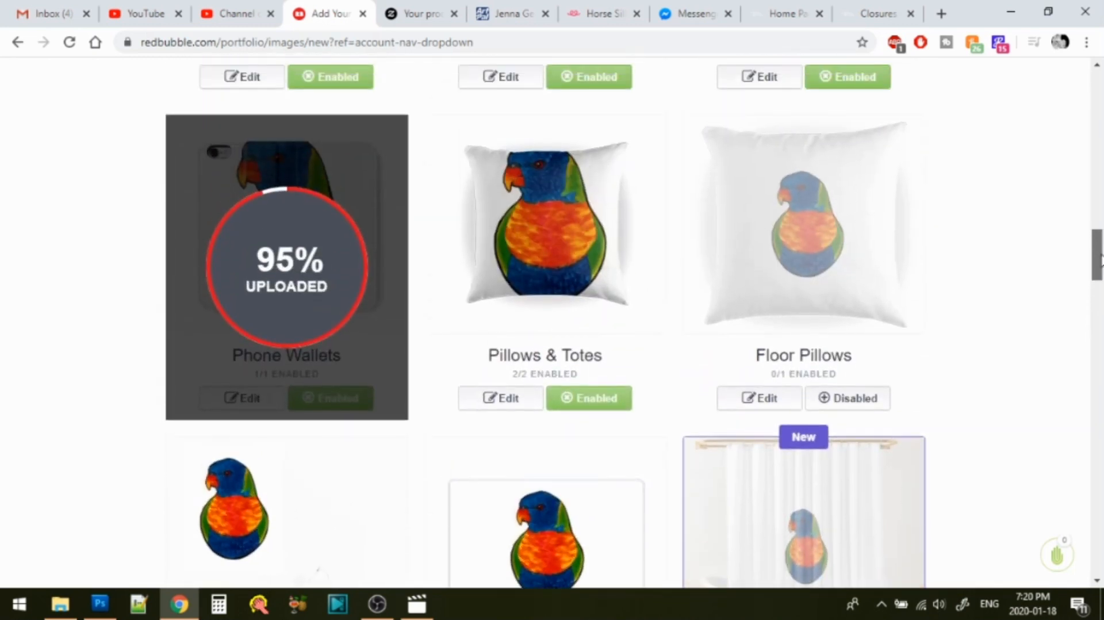
{"action": "left_click", "coordinate": [506, 402]}
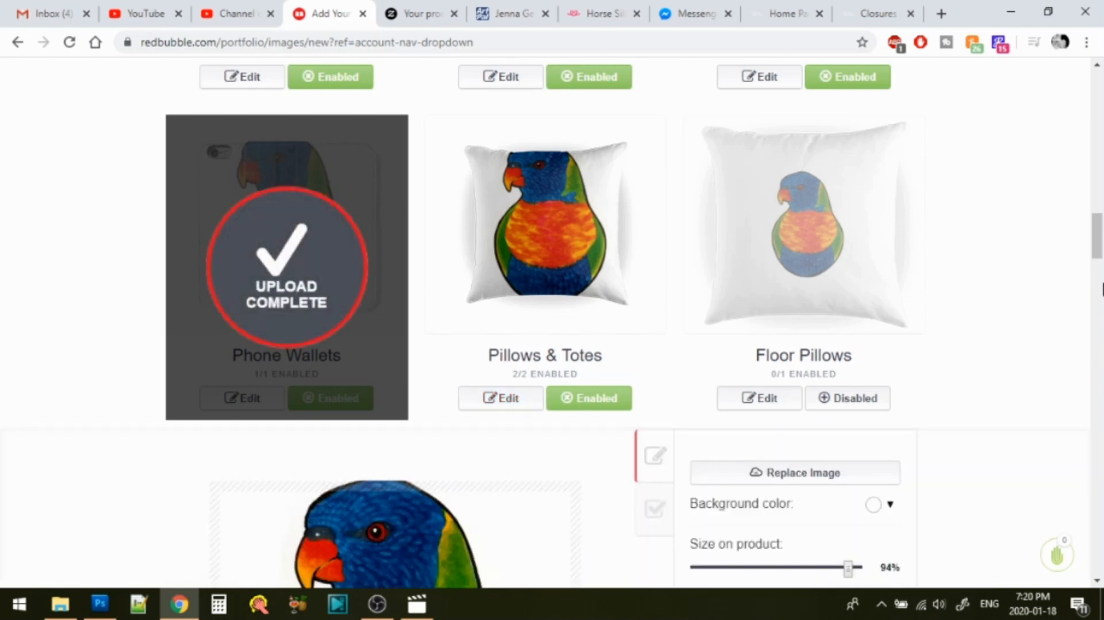
{"action": "left_click_drag", "start_coordinate": [1096, 236], "coordinate": [1101, 275]}
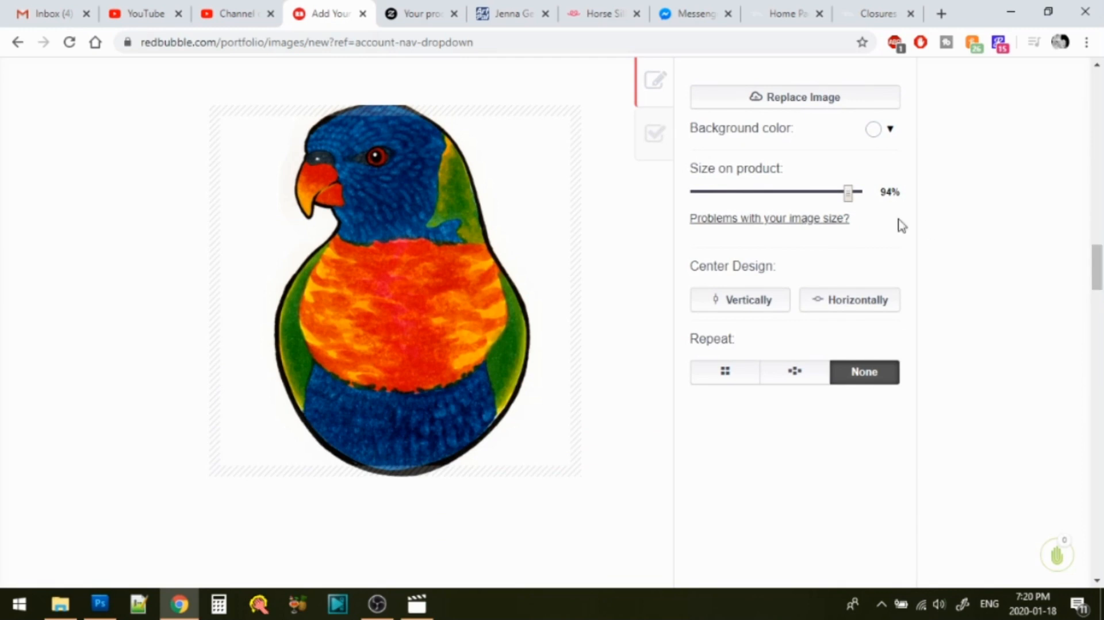
{"action": "left_click", "coordinate": [811, 193]}
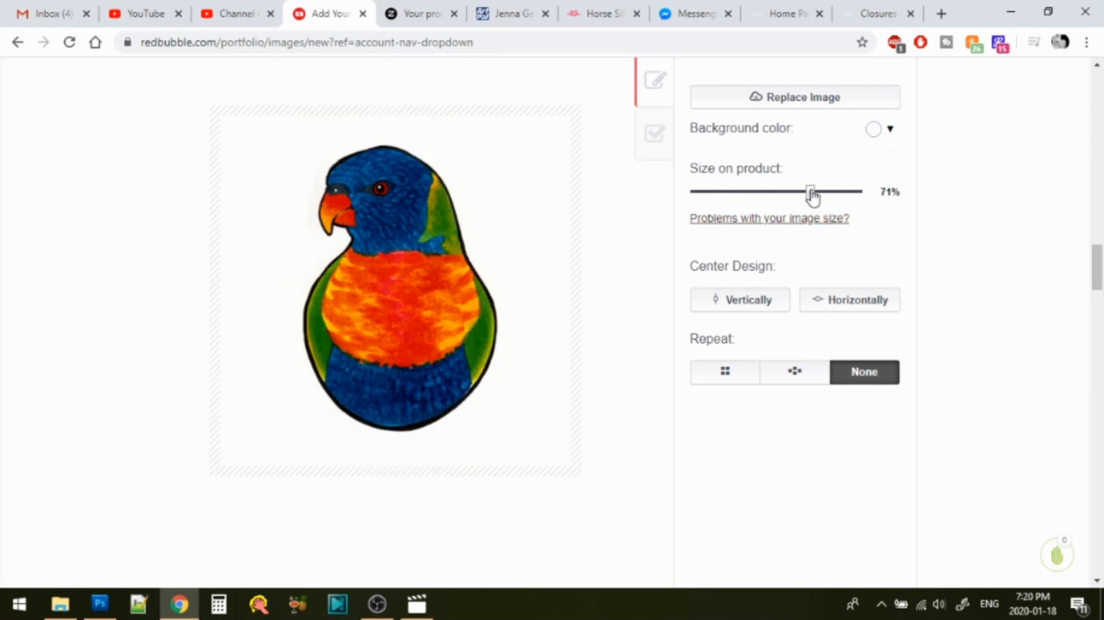
{"action": "left_click_drag", "start_coordinate": [811, 192], "coordinate": [818, 193]}
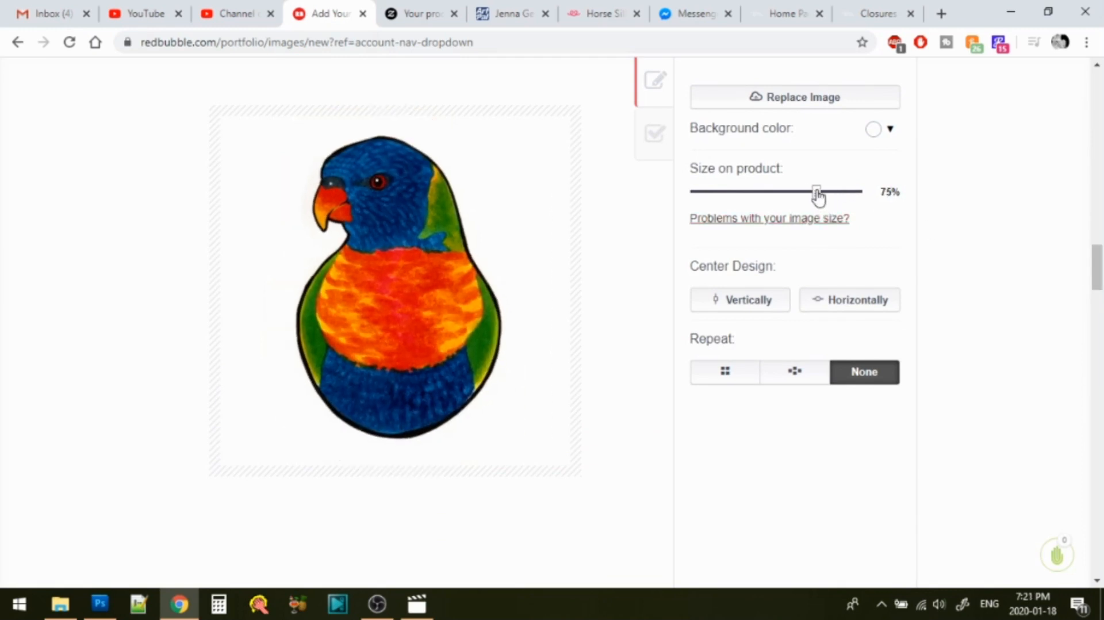
{"action": "left_click", "coordinate": [751, 309]}
{"action": "left_click", "coordinate": [874, 300]}
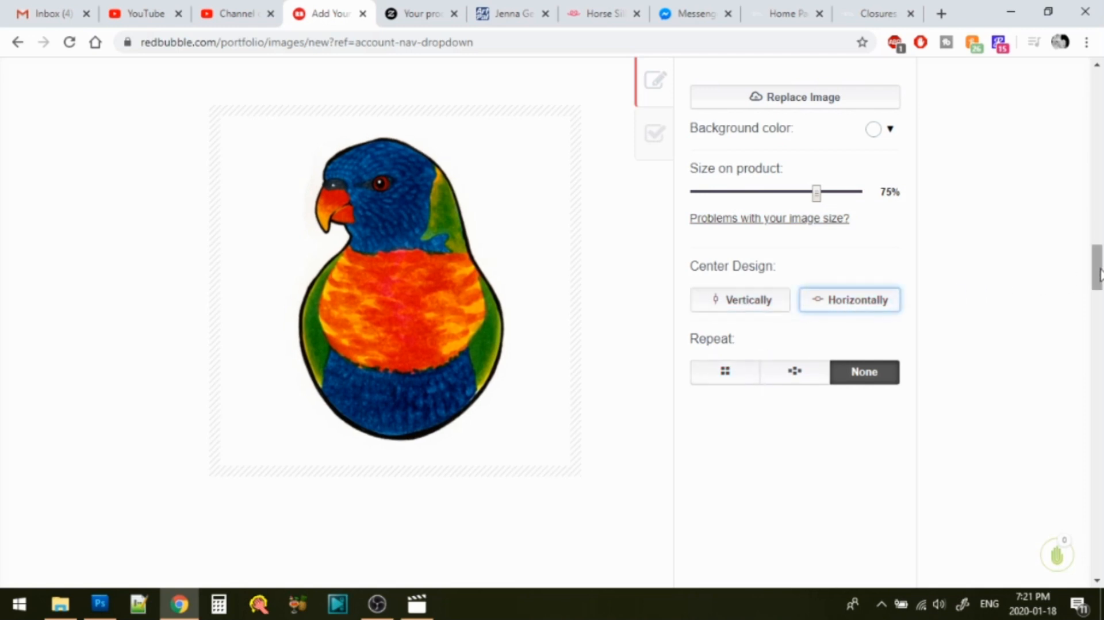
- Review the two-bird design in the Phone Wallets editor, enable Floor Pillows, and close the wallet editor
{"action": "left_click_drag", "start_coordinate": [1100, 273], "coordinate": [1099, 239]}
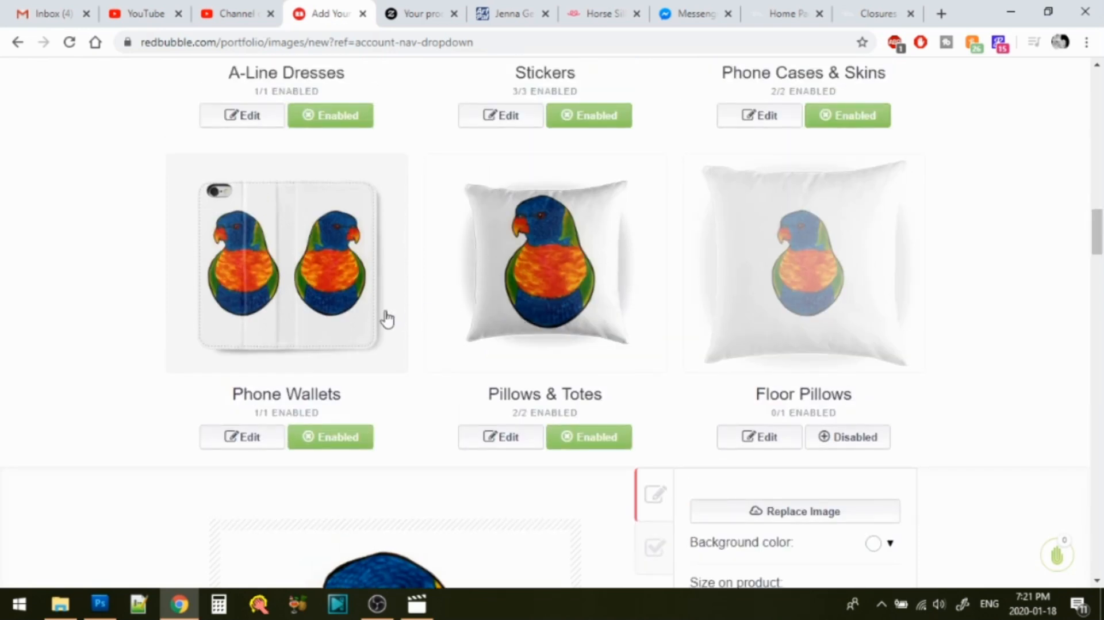
{"action": "left_click", "coordinate": [247, 440]}
{"action": "scroll", "coordinate": [1099, 261], "scroll_direction": "down", "scroll_amount": 5}
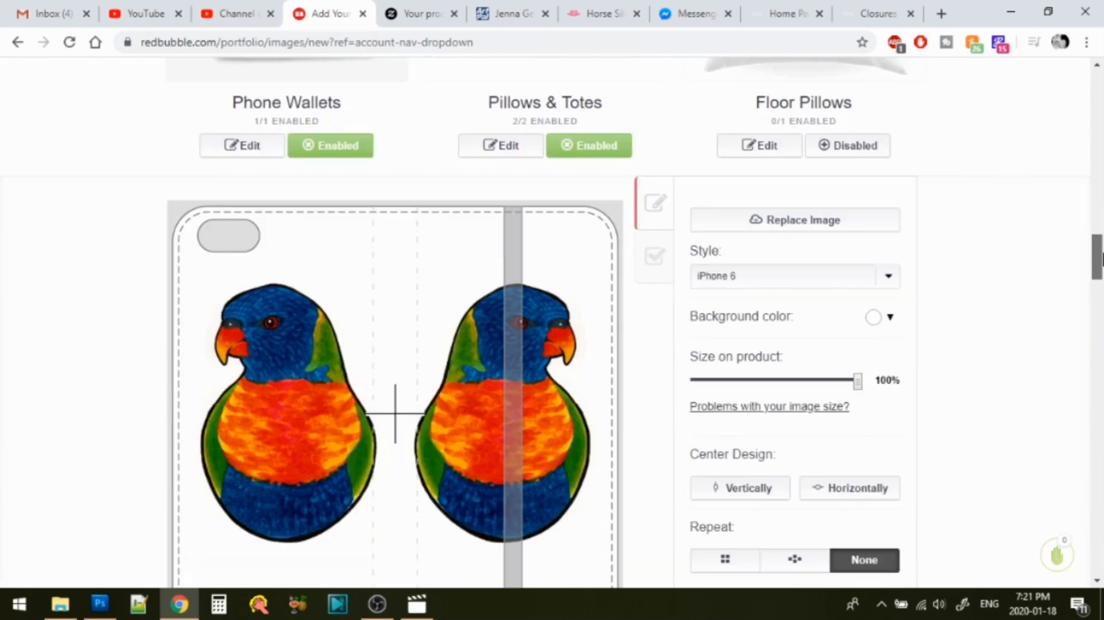
{"action": "scroll", "coordinate": [862, 384], "scroll_direction": "up", "scroll_amount": 4}
{"action": "left_click", "coordinate": [863, 384]}
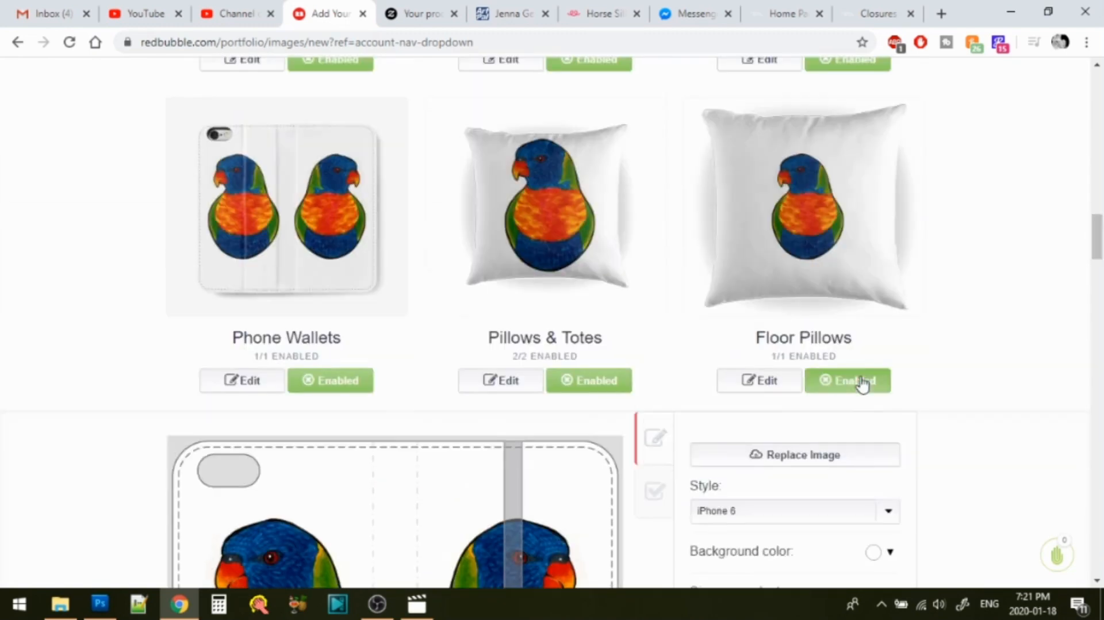
{"action": "left_click", "coordinate": [246, 382]}
- Open Prints, Cards & Posters for editing and replace its image with the signed file 2019-Lorikeet
{"action": "scroll", "coordinate": [1098, 270], "scroll_direction": "down", "scroll_amount": 3}
{"action": "scroll", "coordinate": [1099, 282], "scroll_direction": "down", "scroll_amount": 2}
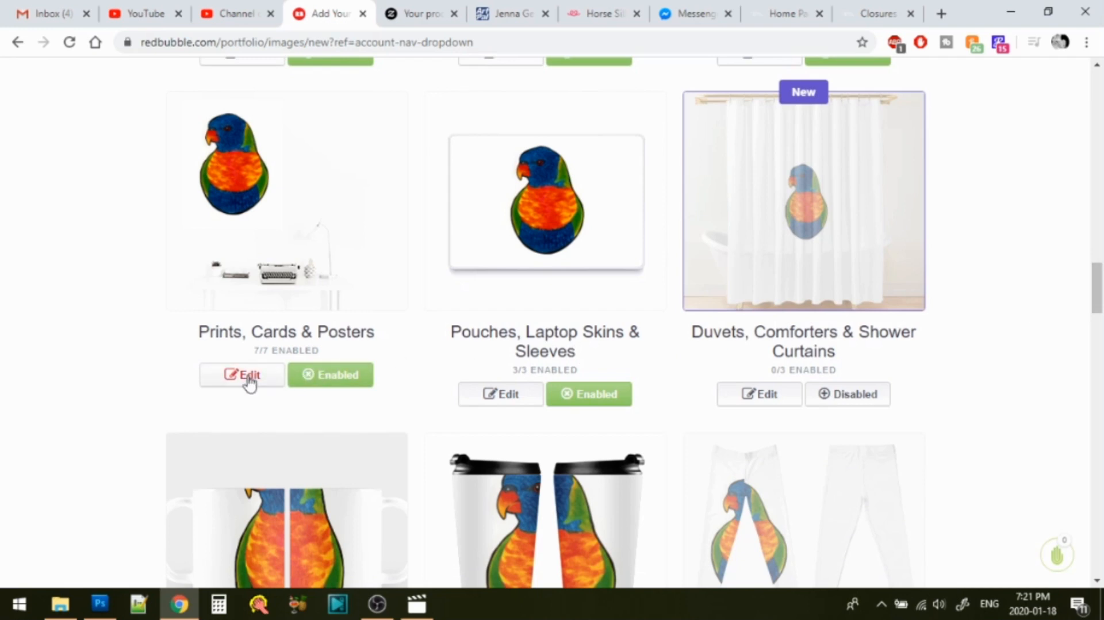
{"action": "left_click", "coordinate": [249, 382]}
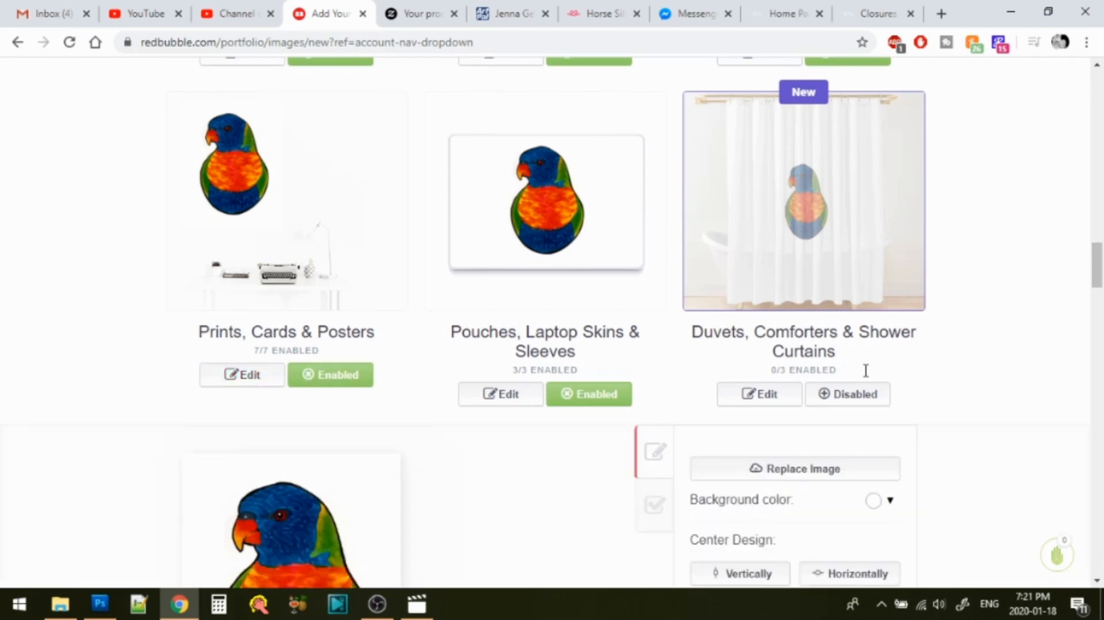
{"action": "scroll", "coordinate": [1100, 278], "scroll_direction": "down", "scroll_amount": 3}
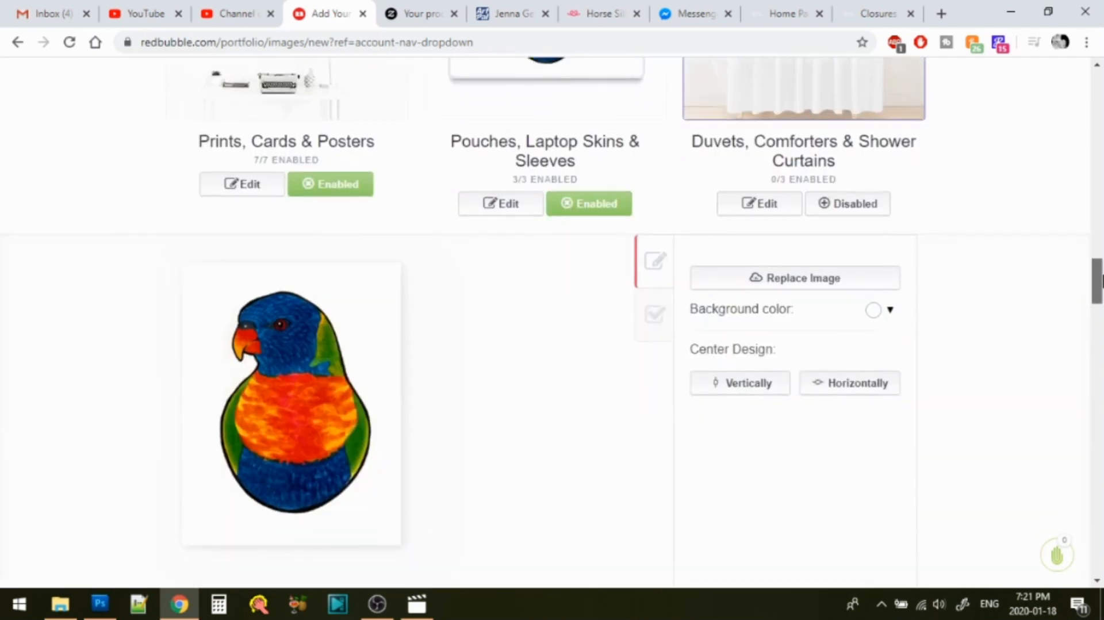
{"action": "left_click", "coordinate": [844, 265]}
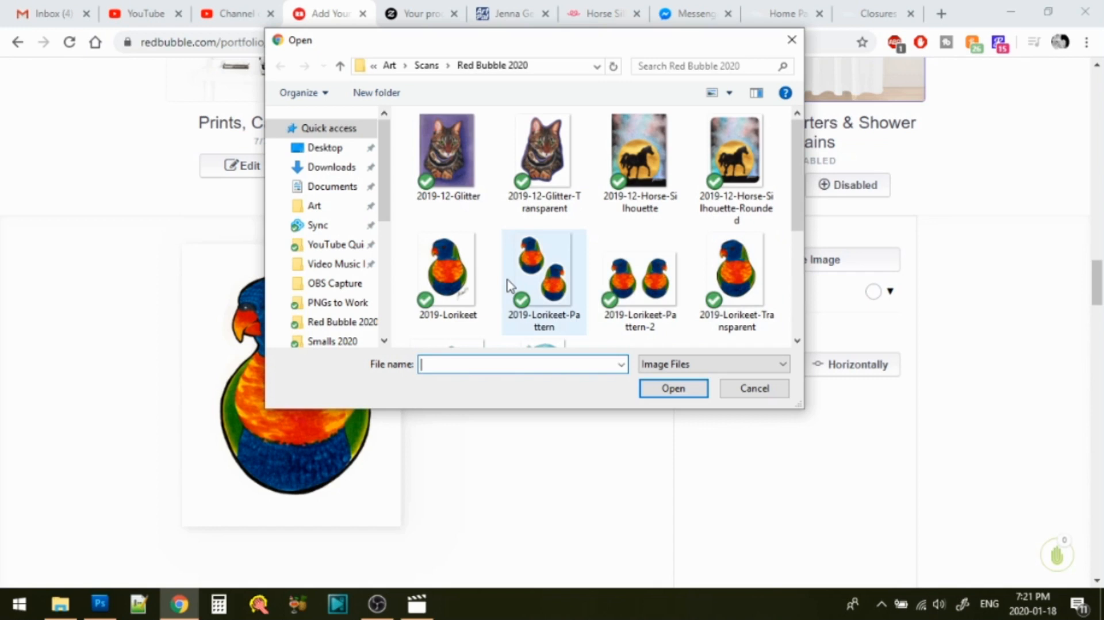
{"action": "double_click", "coordinate": [442, 288]}
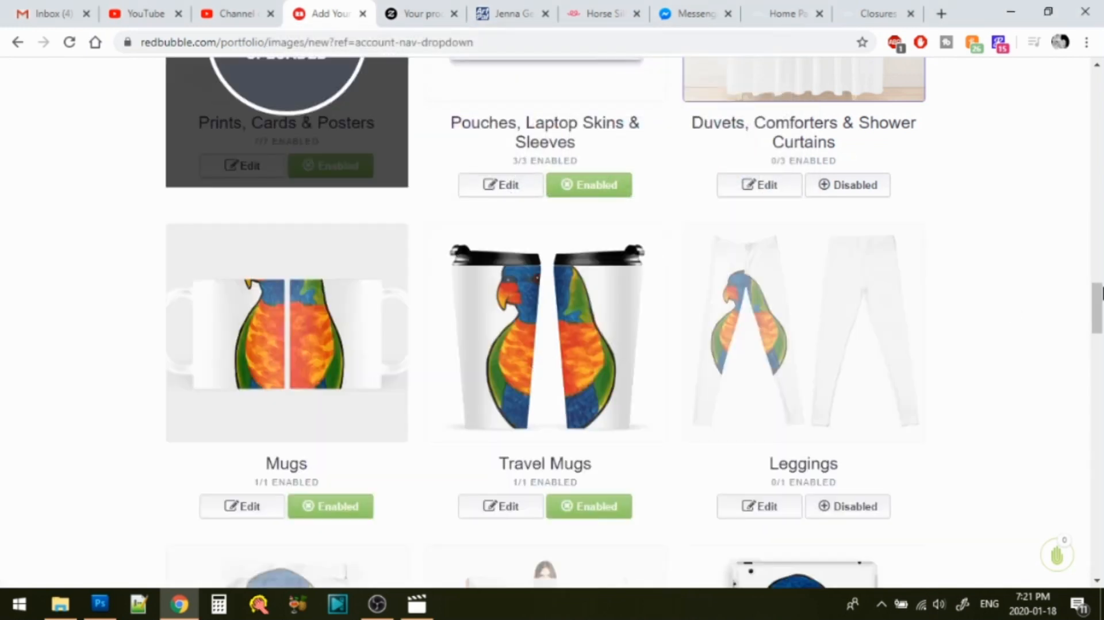
- Open Pouches, Laptop Skins & Sleeves for editing and replace its image with 2019-Lorikeet-Pattern-2
{"action": "scroll", "coordinate": [1098, 294], "scroll_direction": "up", "scroll_amount": 3}
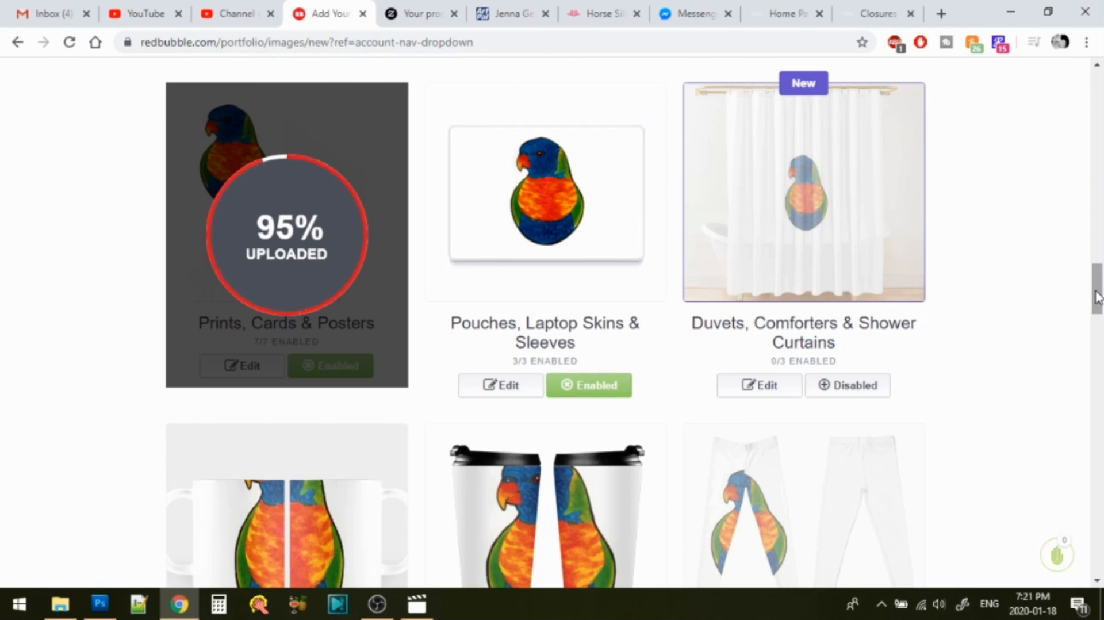
{"action": "left_click", "coordinate": [513, 394]}
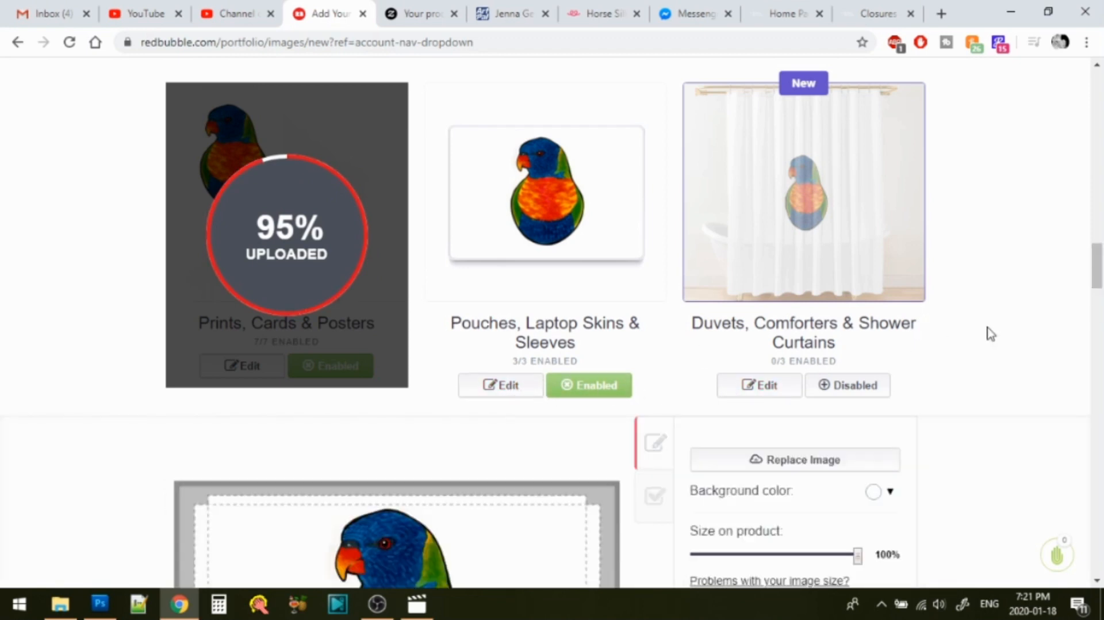
{"action": "left_click_drag", "start_coordinate": [1098, 270], "coordinate": [1099, 290]}
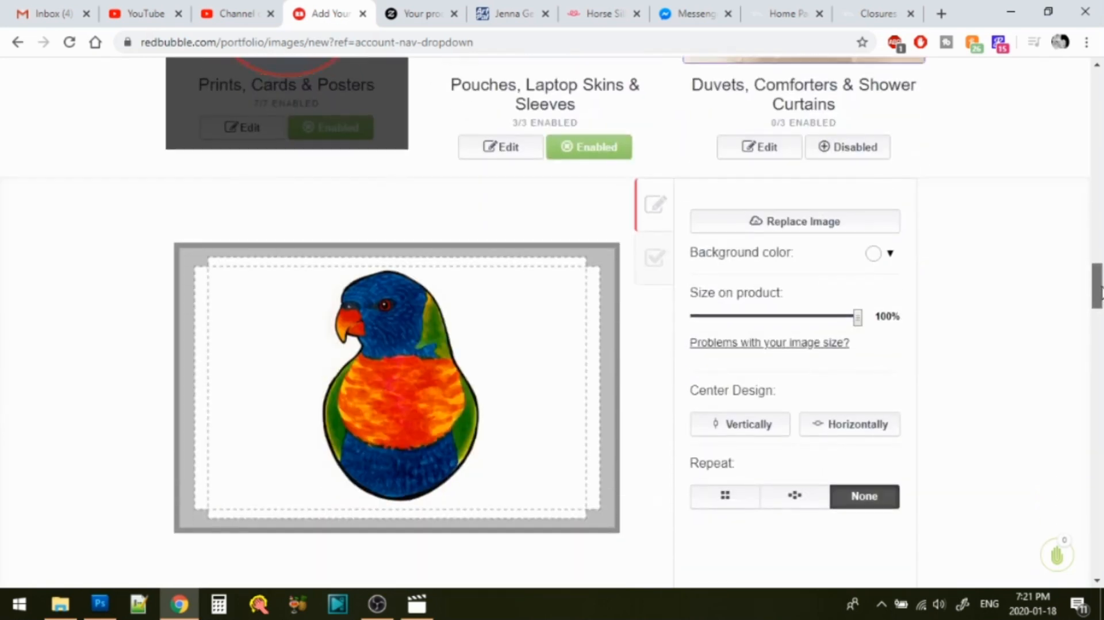
{"action": "left_click", "coordinate": [805, 219]}
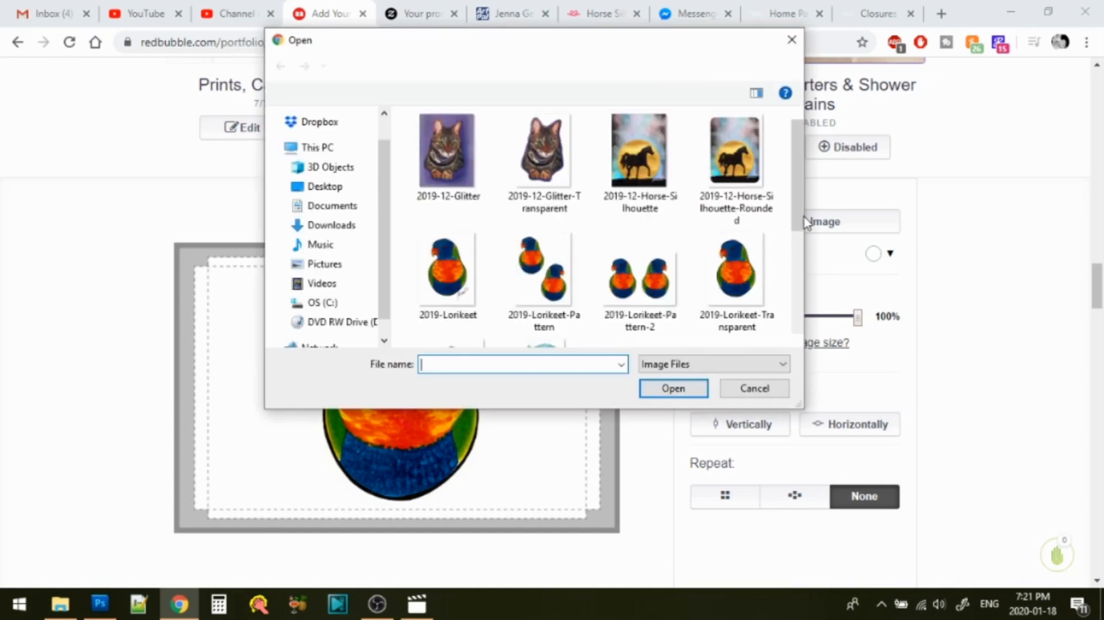
{"action": "double_click", "coordinate": [640, 281]}
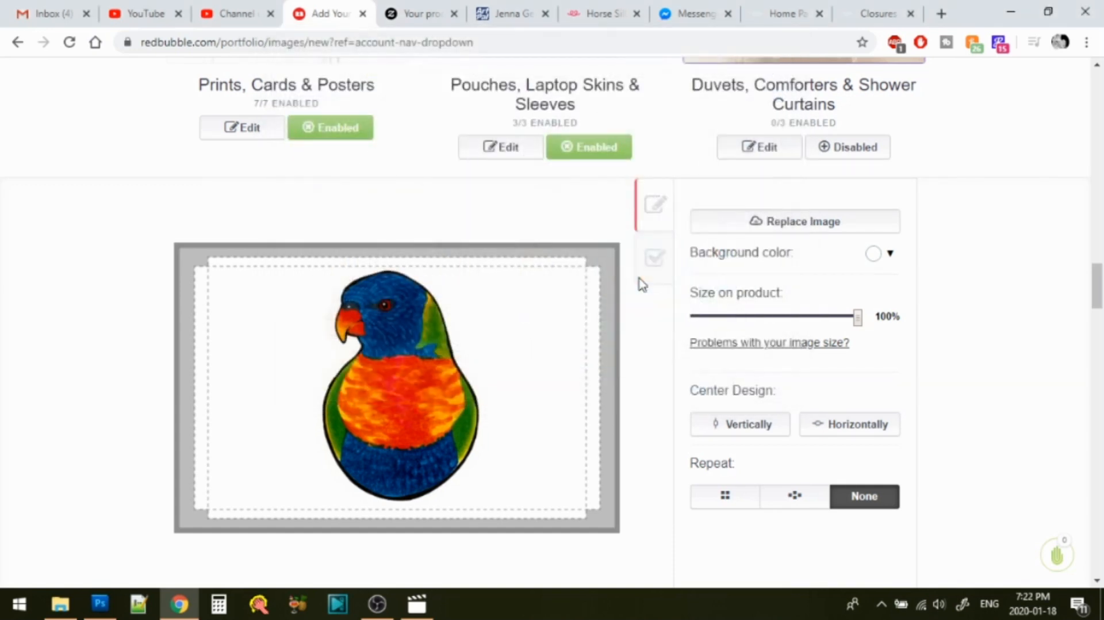
{"action": "left_click", "coordinate": [1015, 300]}
{"action": "scroll", "coordinate": [1101, 293], "scroll_direction": "up", "scroll_amount": 5}
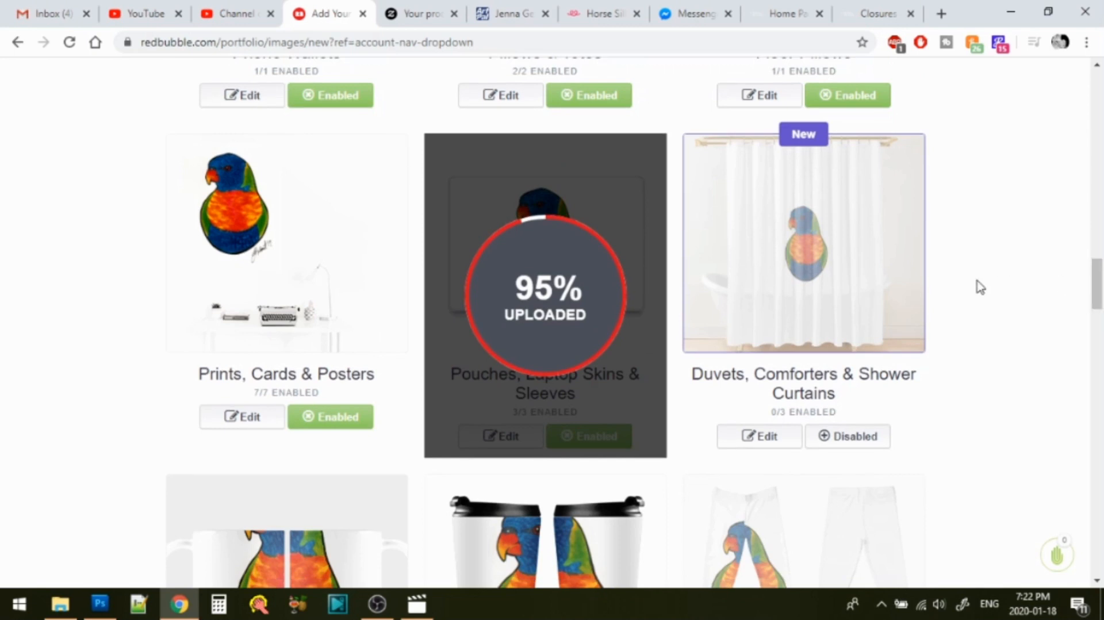
- Try the grid repeat, switch the two-bird design to the staggered repeat, and enable Pouches, Laptop Skins & Sleeves again
{"action": "scroll", "coordinate": [1081, 321], "scroll_direction": "down", "scroll_amount": 4}
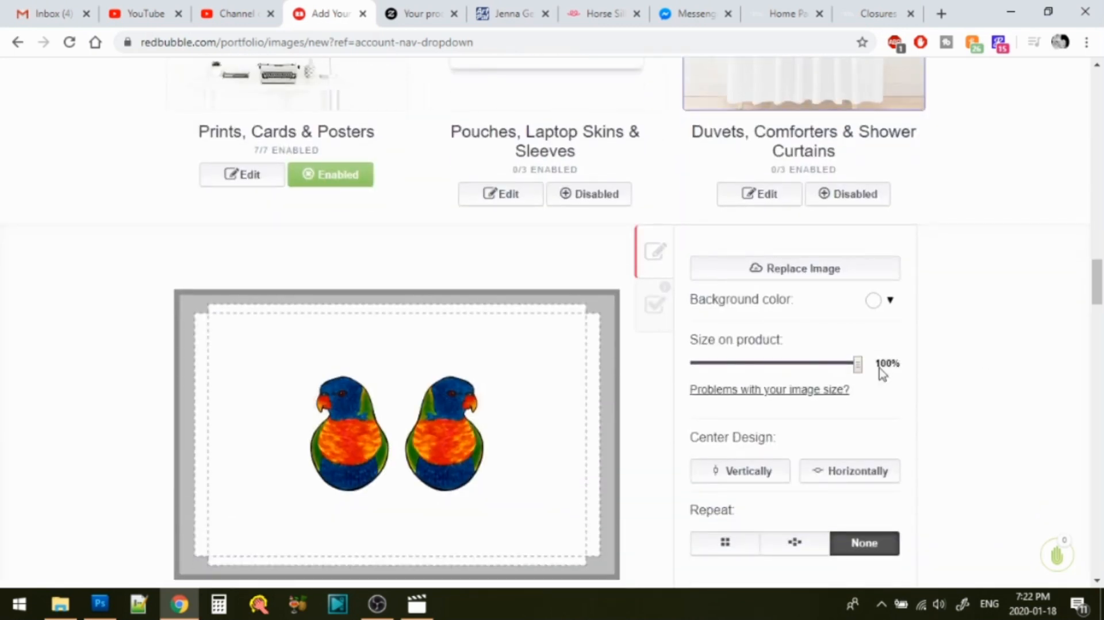
{"action": "left_click", "coordinate": [774, 270]}
{"action": "left_click", "coordinate": [753, 387]}
{"action": "left_click", "coordinate": [723, 542]}
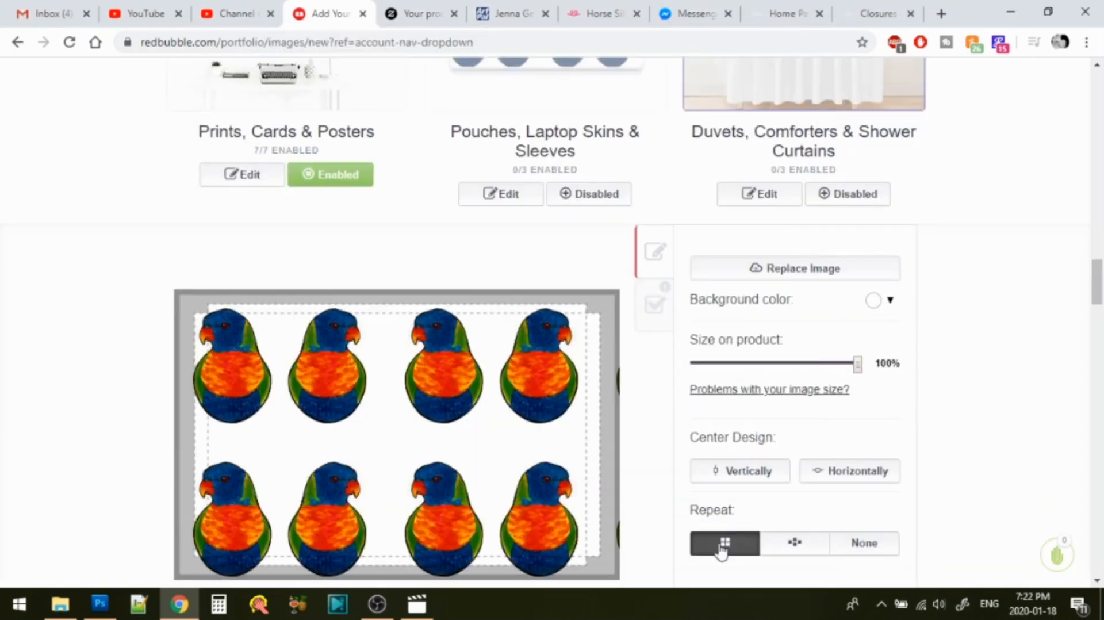
{"action": "left_click", "coordinate": [790, 545]}
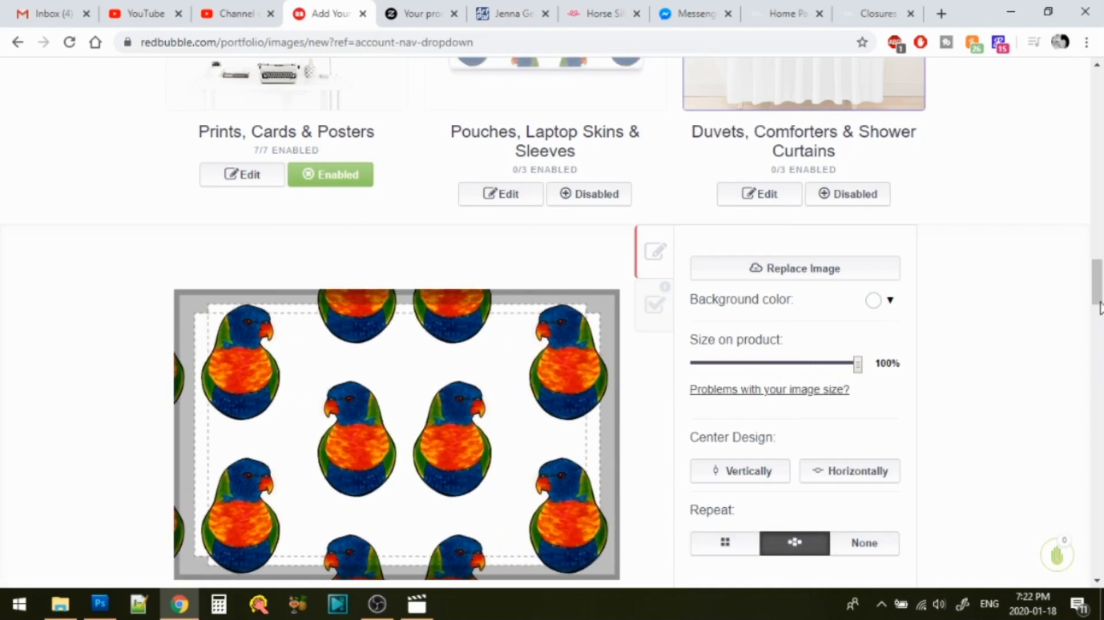
{"action": "scroll", "coordinate": [1098, 289], "scroll_direction": "up", "scroll_amount": 3}
{"action": "left_click", "coordinate": [587, 373]}
{"action": "scroll", "coordinate": [468, 458], "scroll_direction": "down", "scroll_amount": 2}
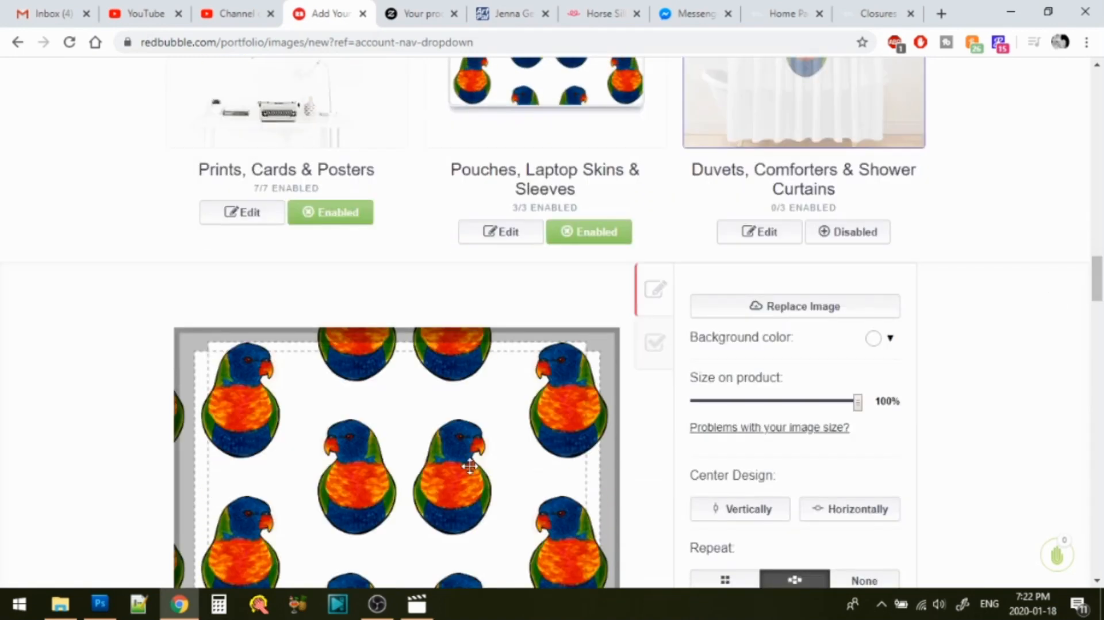
{"action": "scroll", "coordinate": [1095, 280], "scroll_direction": "up", "scroll_amount": 2}
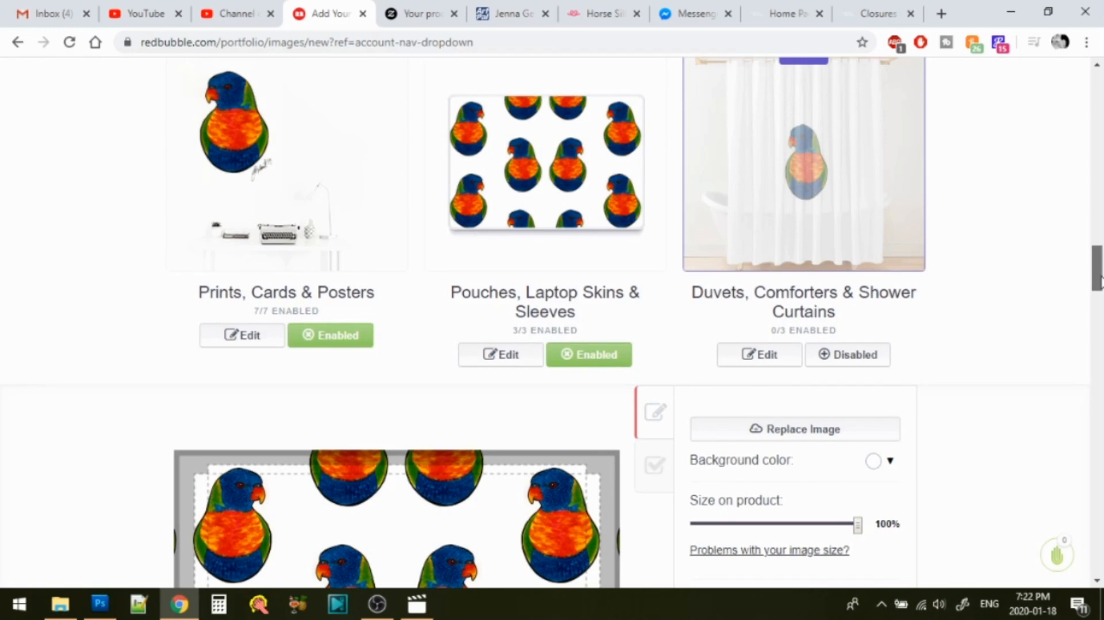
- Replace the image on Pouches, Laptop Skins & Sleeves once more with another image file
{"action": "scroll", "coordinate": [1098, 282], "scroll_direction": "down", "scroll_amount": 3}
{"action": "left_click", "coordinate": [816, 242]}
{"action": "left_click", "coordinate": [665, 387]}
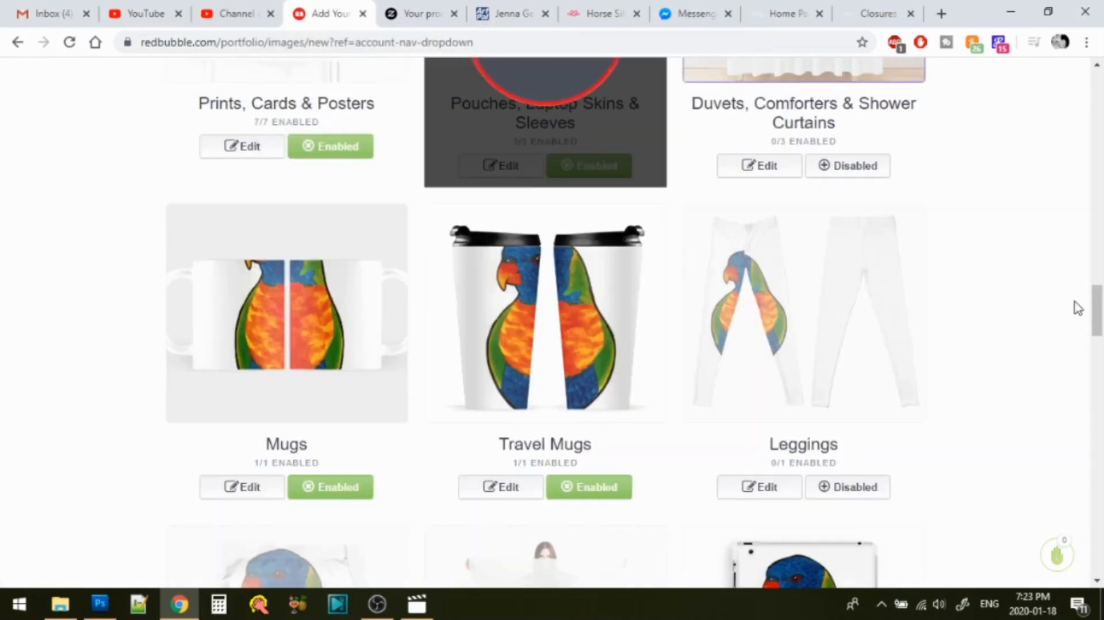
- Open Duvets, Comforters & Shower Curtains for editing and apply the staggered repeat pattern to its lorikeet image
{"action": "scroll", "coordinate": [1077, 308], "scroll_direction": "up", "scroll_amount": 3}
{"action": "left_click", "coordinate": [767, 335]}
{"action": "scroll", "coordinate": [851, 436], "scroll_direction": "down", "scroll_amount": 4}
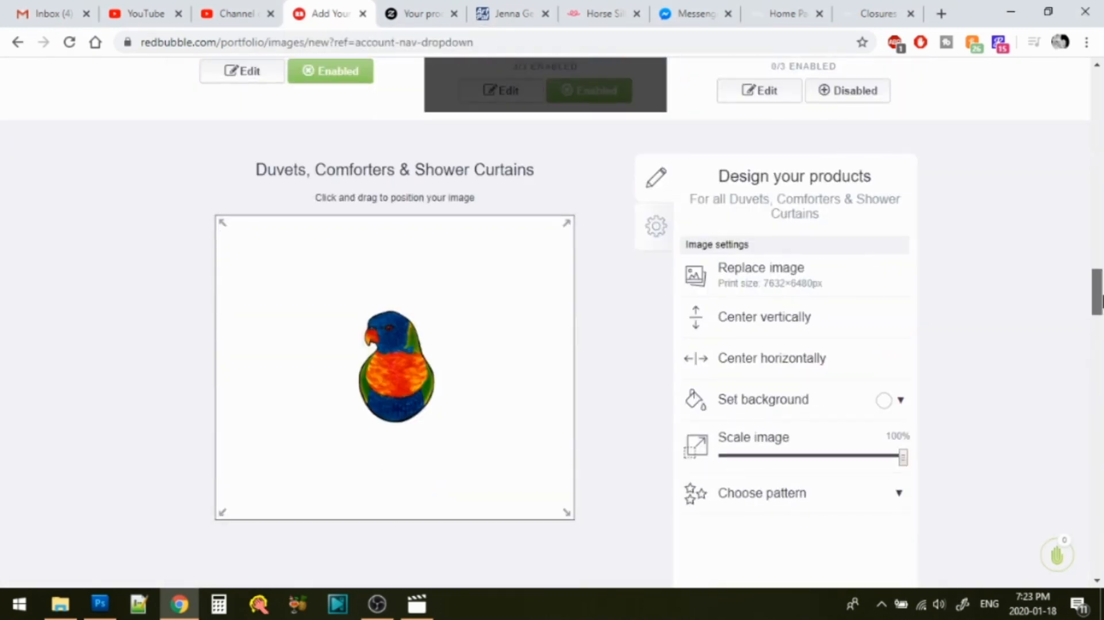
{"action": "left_click", "coordinate": [902, 498]}
{"action": "left_click", "coordinate": [935, 553]}
{"action": "scroll", "coordinate": [914, 345], "scroll_direction": "up", "scroll_amount": 5}
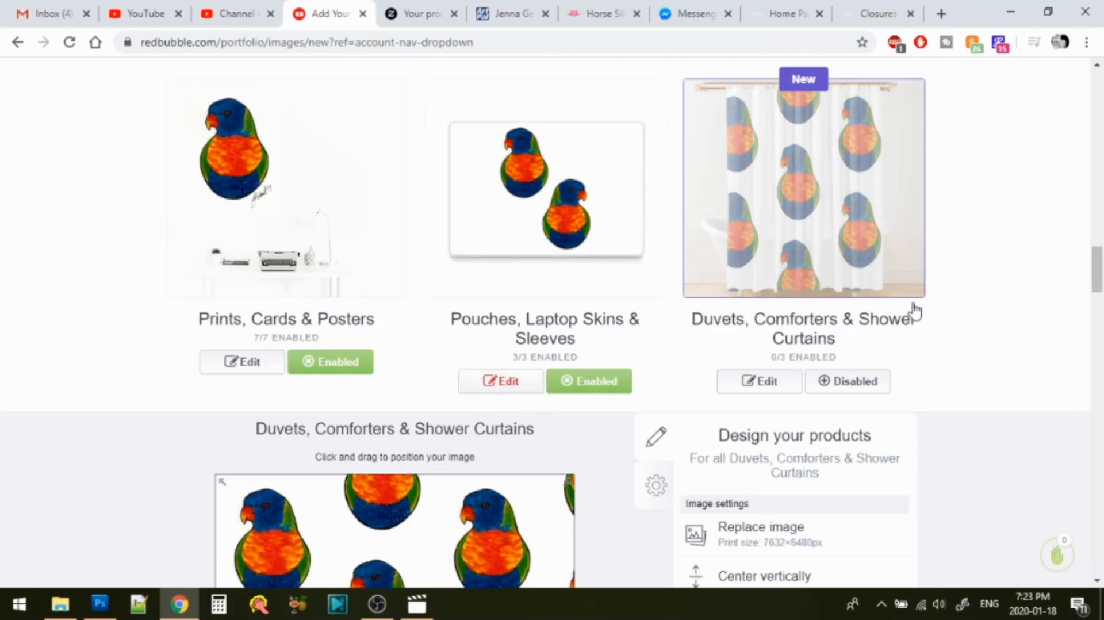
- Set the Pouches, Laptop Skins & Sleeves design to 50% size with the staggered repeat
{"action": "scroll", "coordinate": [915, 312], "scroll_direction": "down", "scroll_amount": 5}
{"action": "left_click", "coordinate": [777, 279]}
{"action": "left_click", "coordinate": [795, 458]}
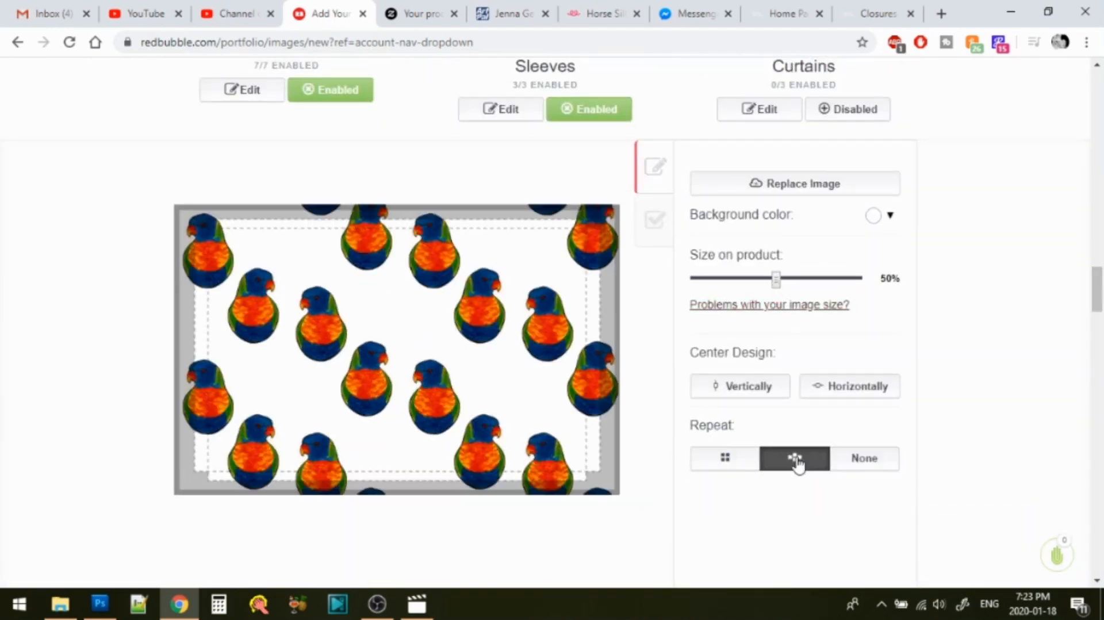
{"action": "scroll", "coordinate": [919, 356], "scroll_direction": "up", "scroll_amount": 5}
- Enable Duvets, Comforters & Shower Curtains and scale its repeating lorikeet design to 76%
{"action": "left_click", "coordinate": [840, 386]}
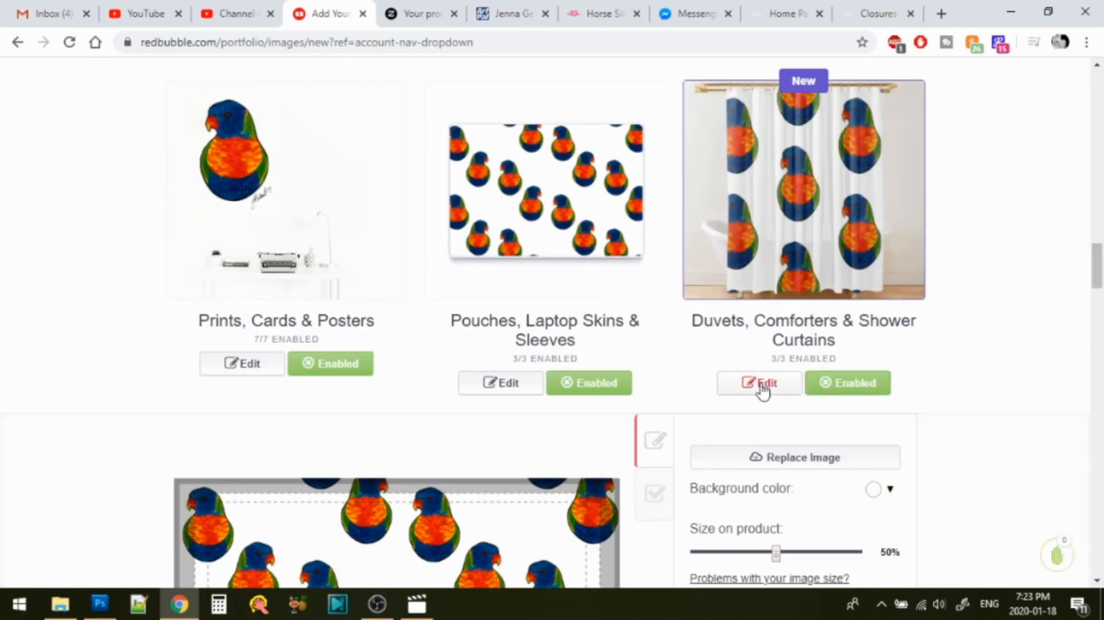
{"action": "left_click", "coordinate": [762, 386]}
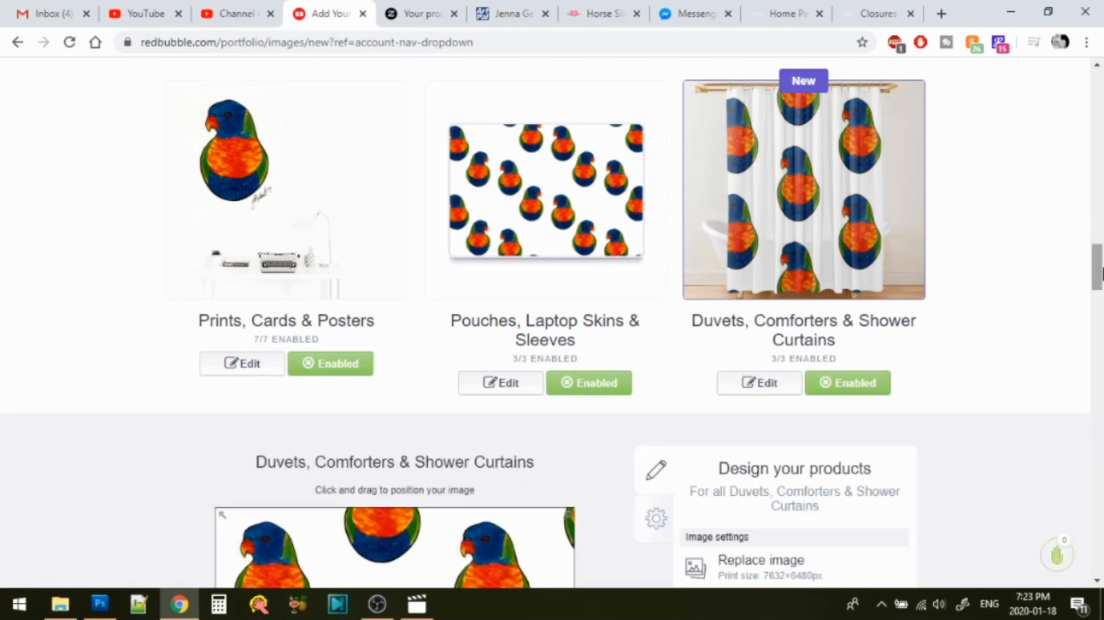
{"action": "scroll", "coordinate": [1098, 269], "scroll_direction": "down", "scroll_amount": 4}
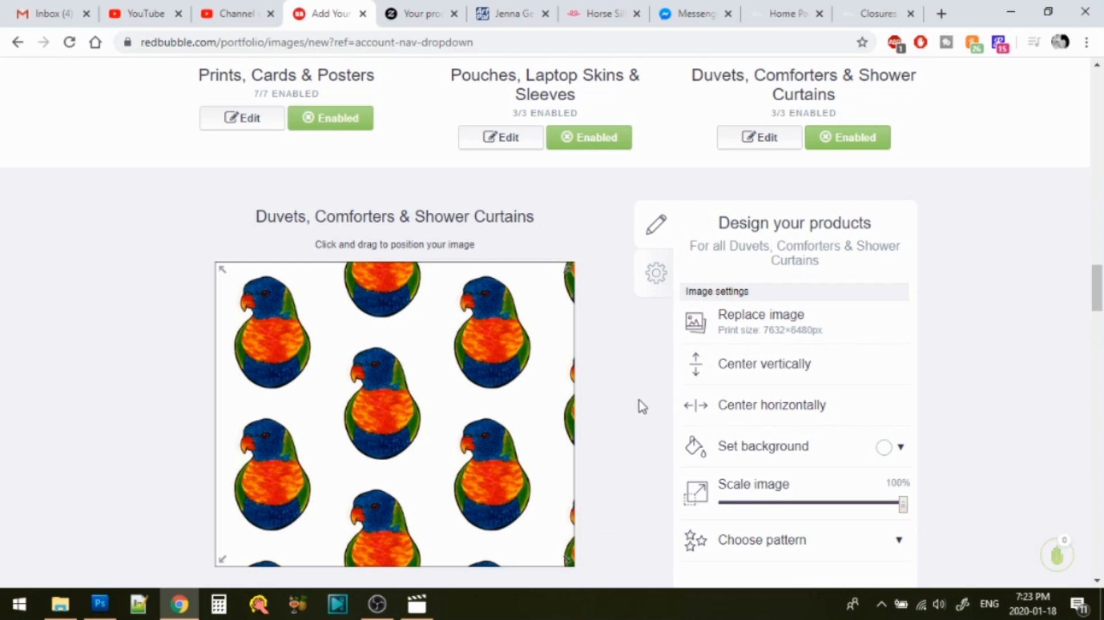
{"action": "scroll", "coordinate": [1099, 305], "scroll_direction": "down", "scroll_amount": 1}
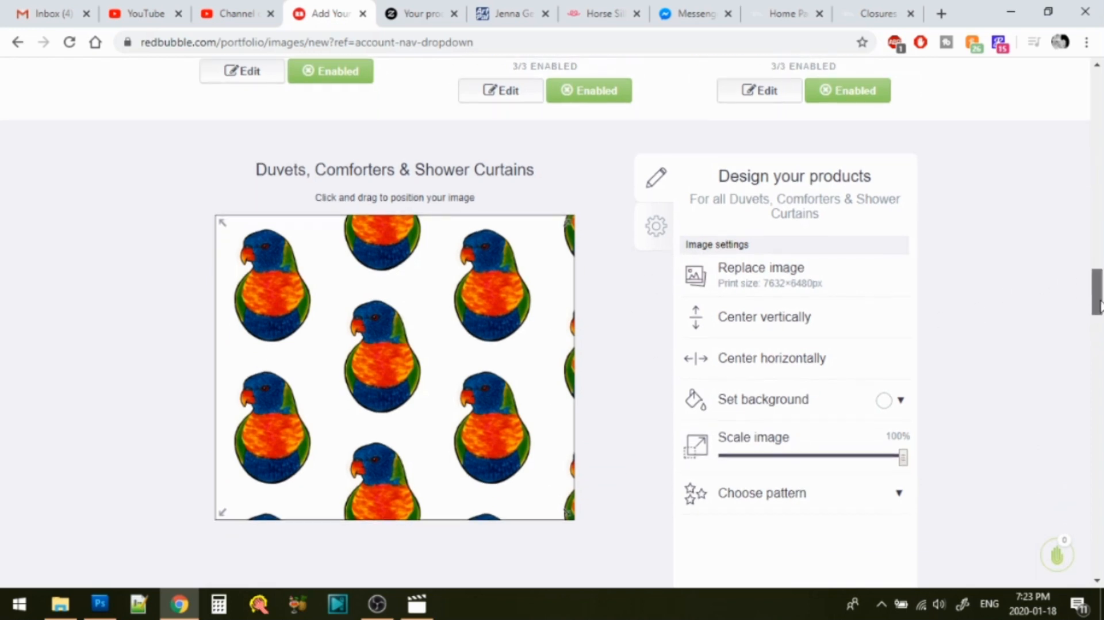
{"action": "scroll", "coordinate": [1099, 305], "scroll_direction": "up", "scroll_amount": 1}
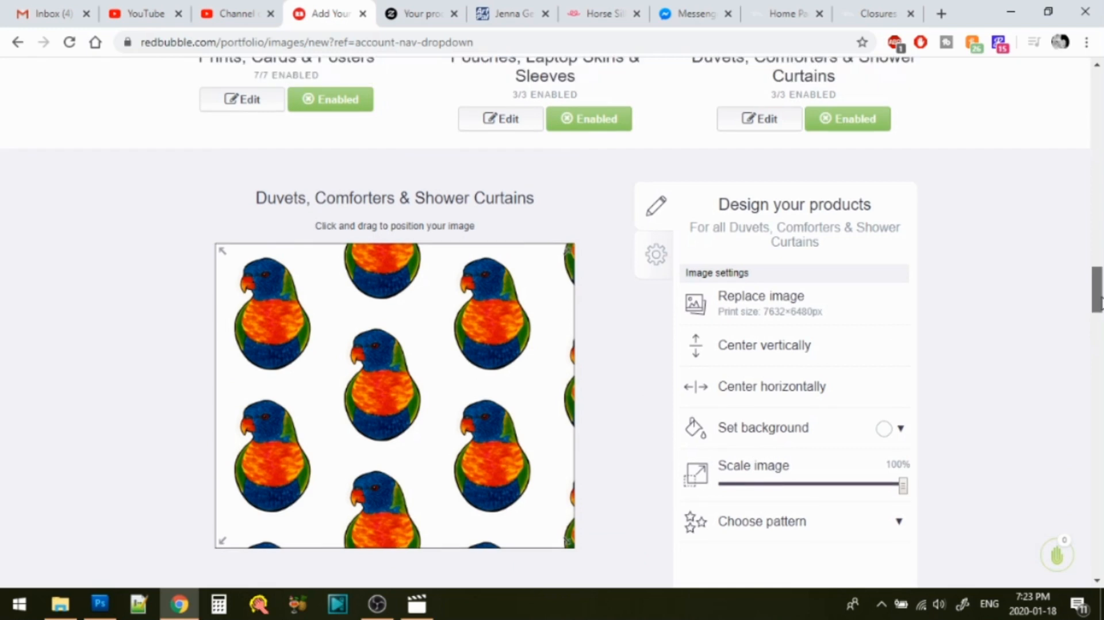
{"action": "left_click", "coordinate": [848, 485]}
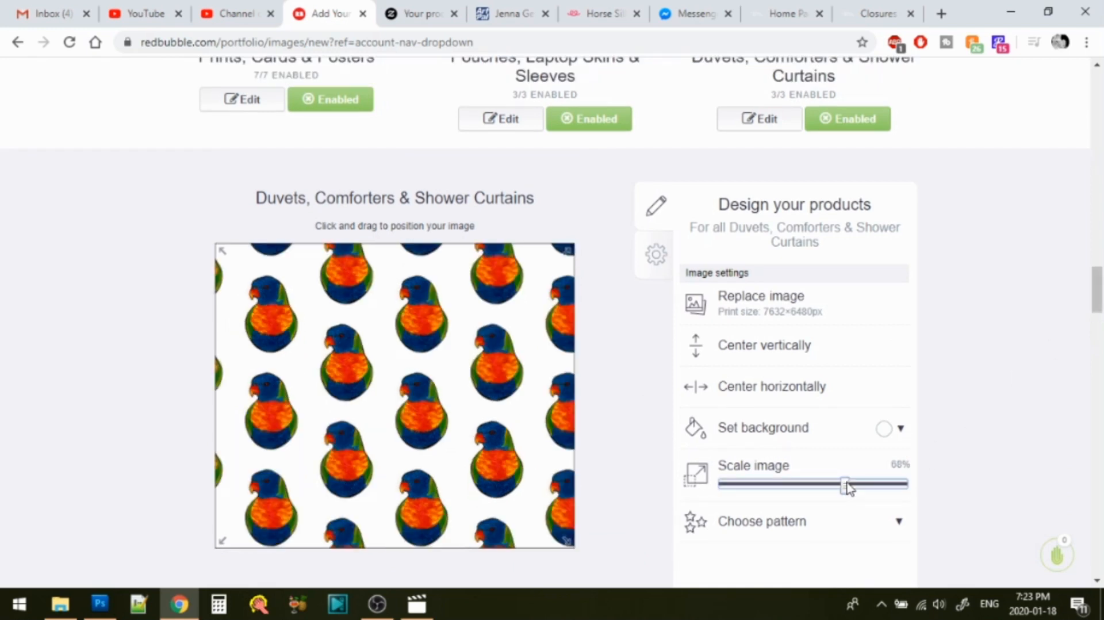
{"action": "left_click_drag", "start_coordinate": [853, 488], "coordinate": [860, 486]}
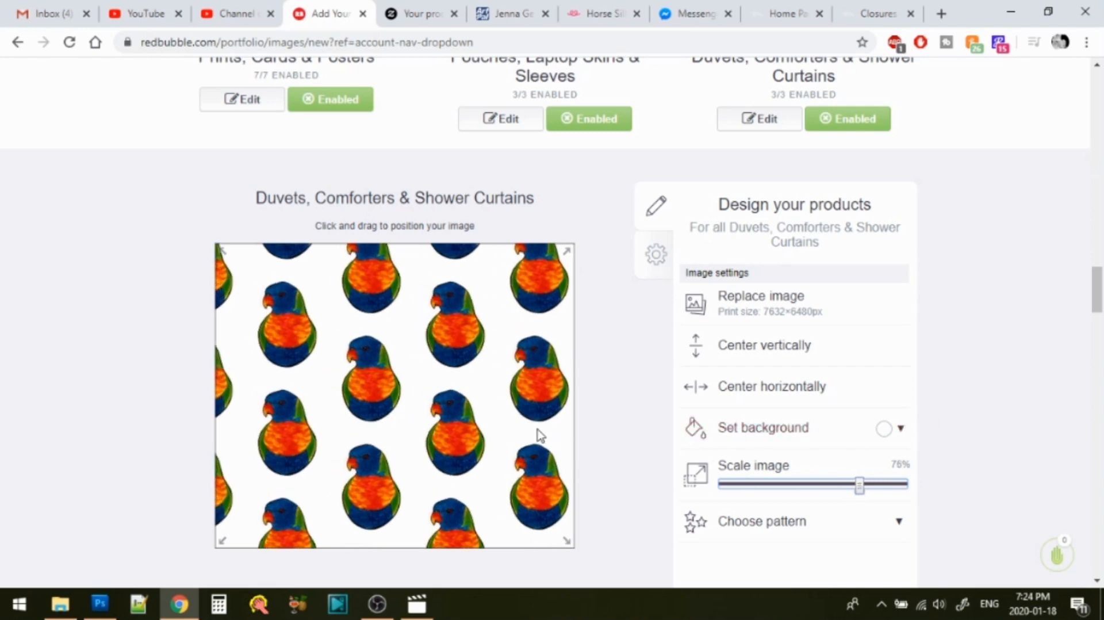
- Shift the duvet and shower curtain pattern slightly to the left, check the preview and close its editor
{"action": "left_click_drag", "start_coordinate": [455, 438], "coordinate": [437, 440]}
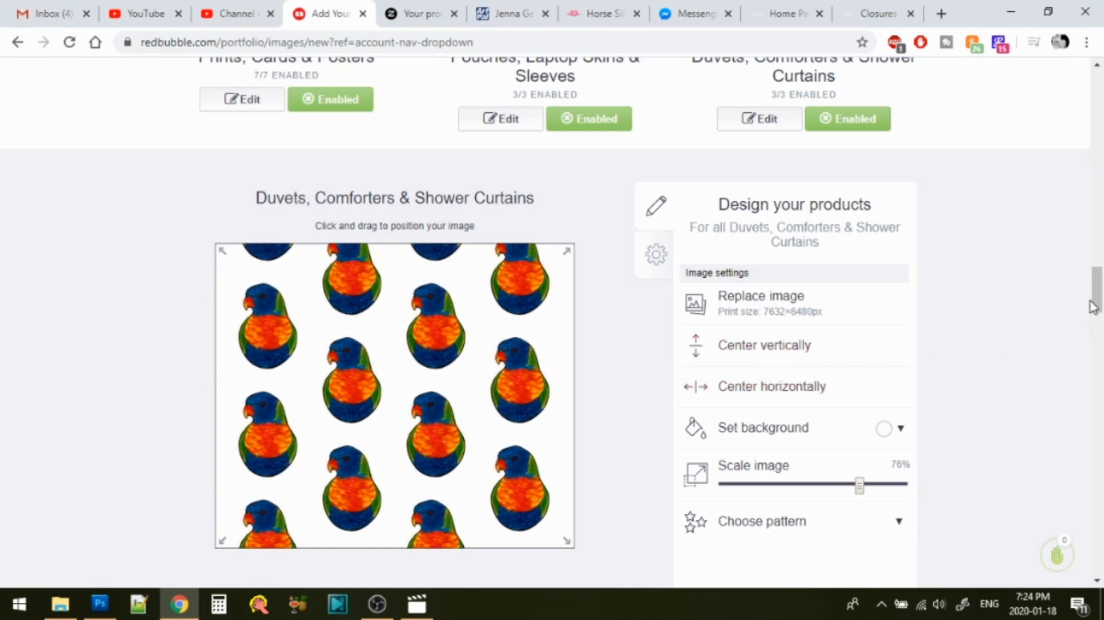
{"action": "left_click_drag", "start_coordinate": [1097, 305], "coordinate": [1097, 289]}
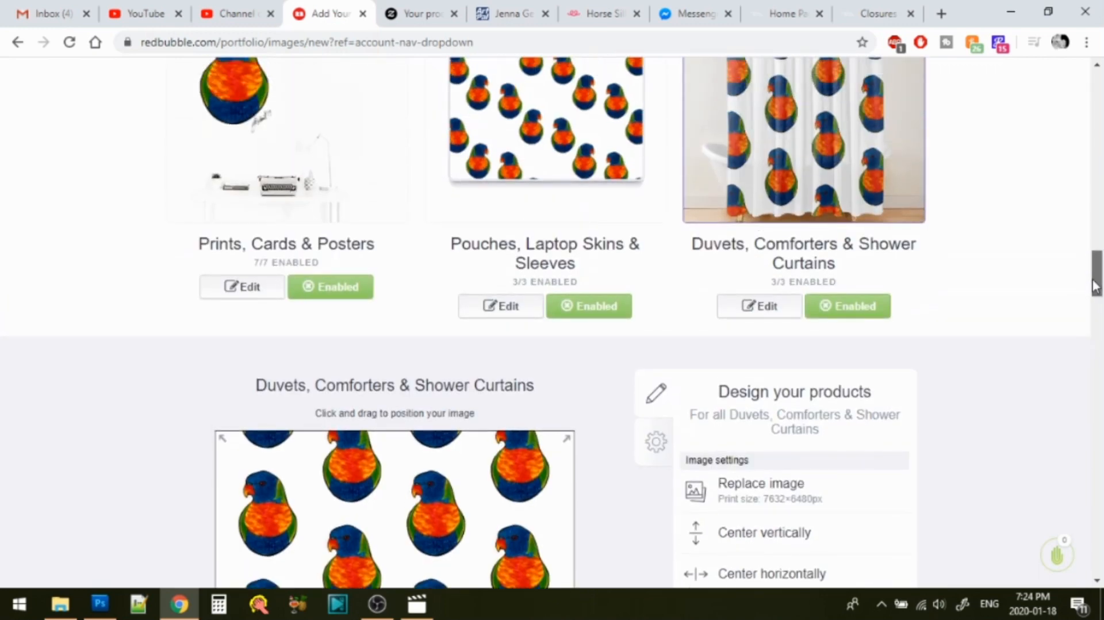
{"action": "scroll", "coordinate": [1095, 286], "scroll_direction": "up", "scroll_amount": 2}
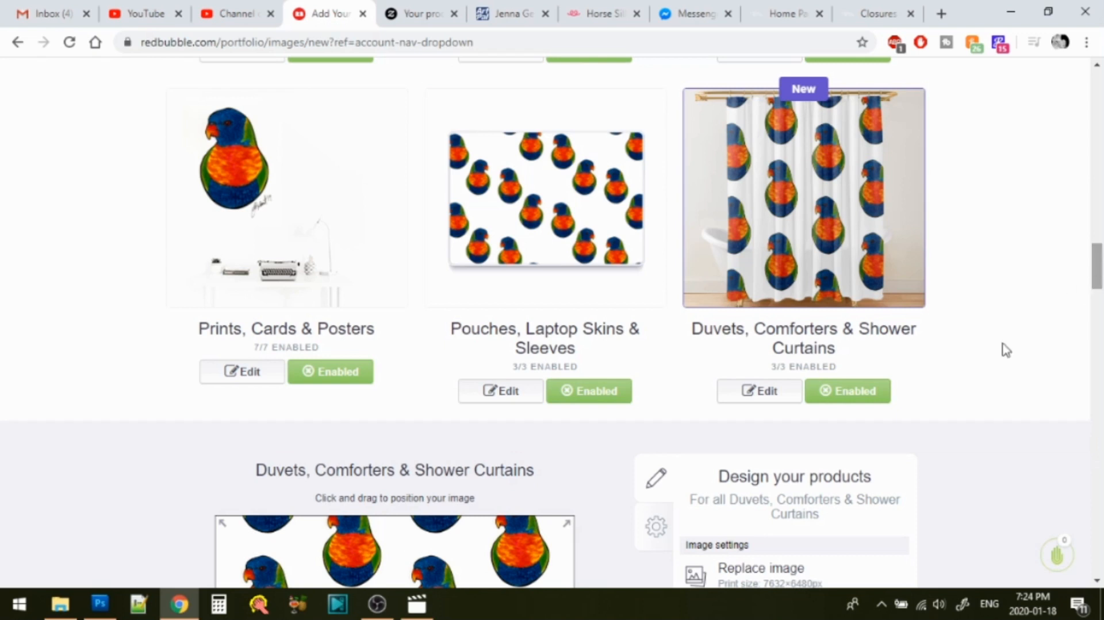
{"action": "left_click", "coordinate": [760, 396]}
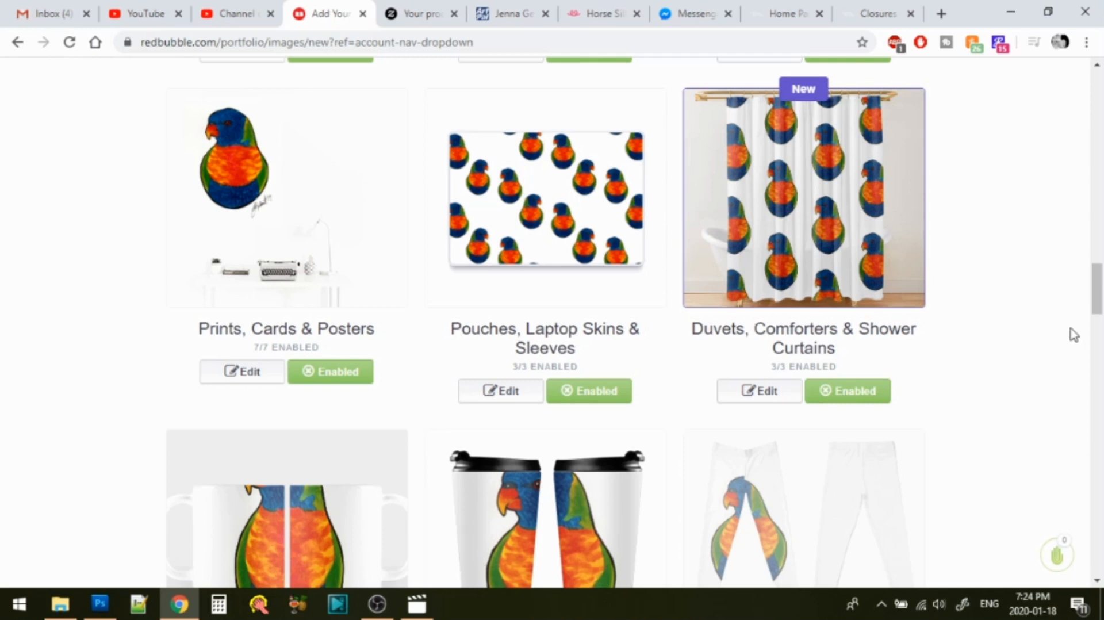
- Open Mugs for editing and replace its image with 2019-Lorikeet-Pattern-2
{"action": "left_click_drag", "start_coordinate": [1097, 294], "coordinate": [1099, 320]}
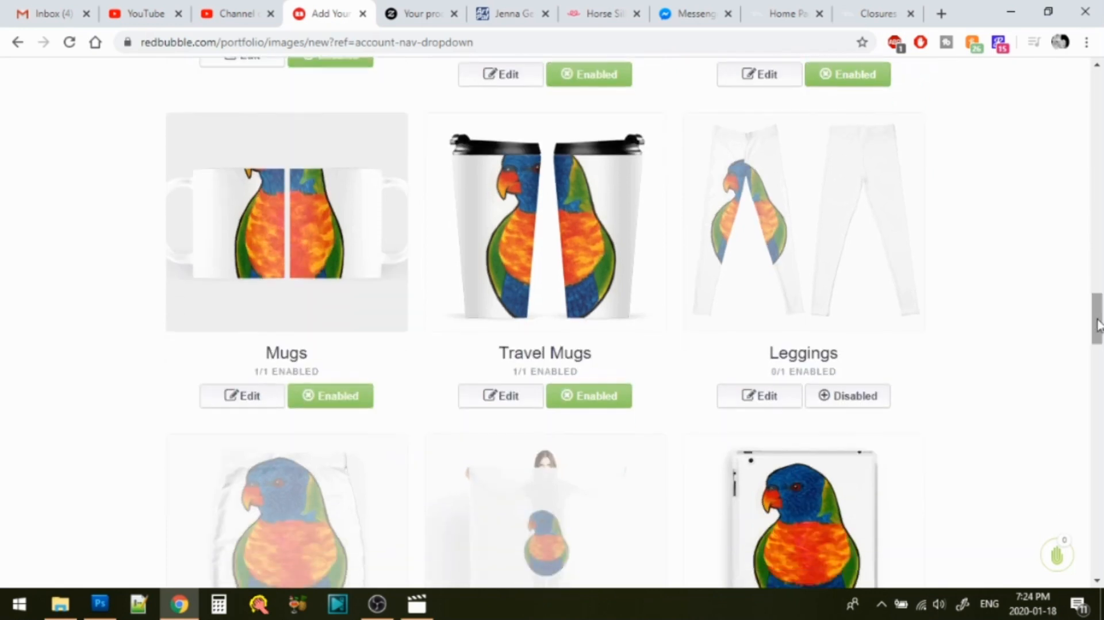
{"action": "left_click", "coordinate": [259, 400]}
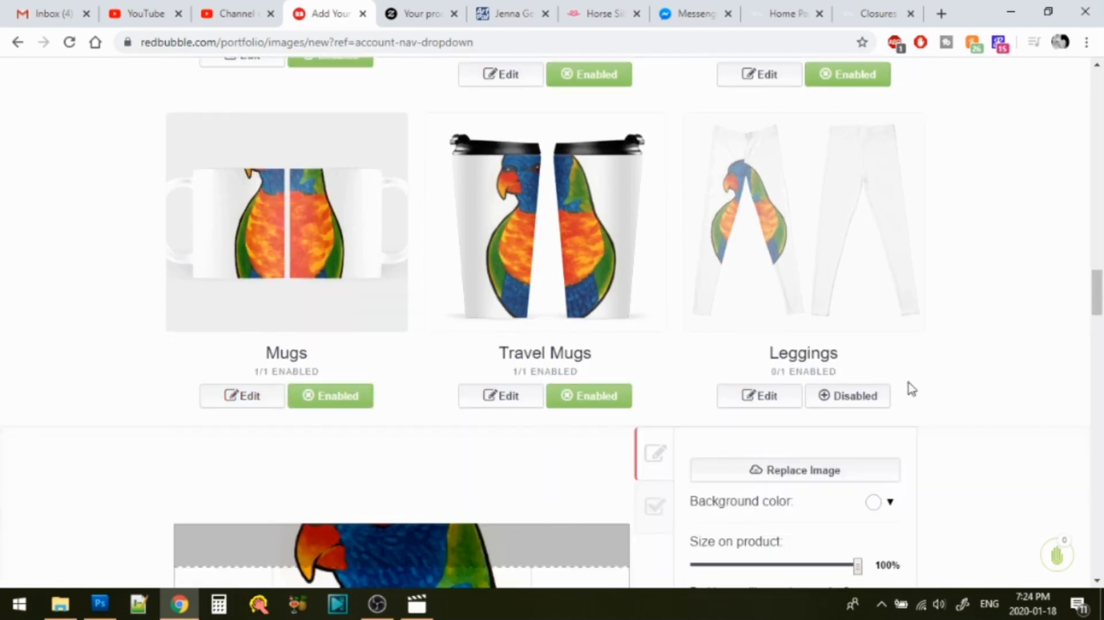
{"action": "scroll", "coordinate": [1099, 320], "scroll_direction": "down", "scroll_amount": 3}
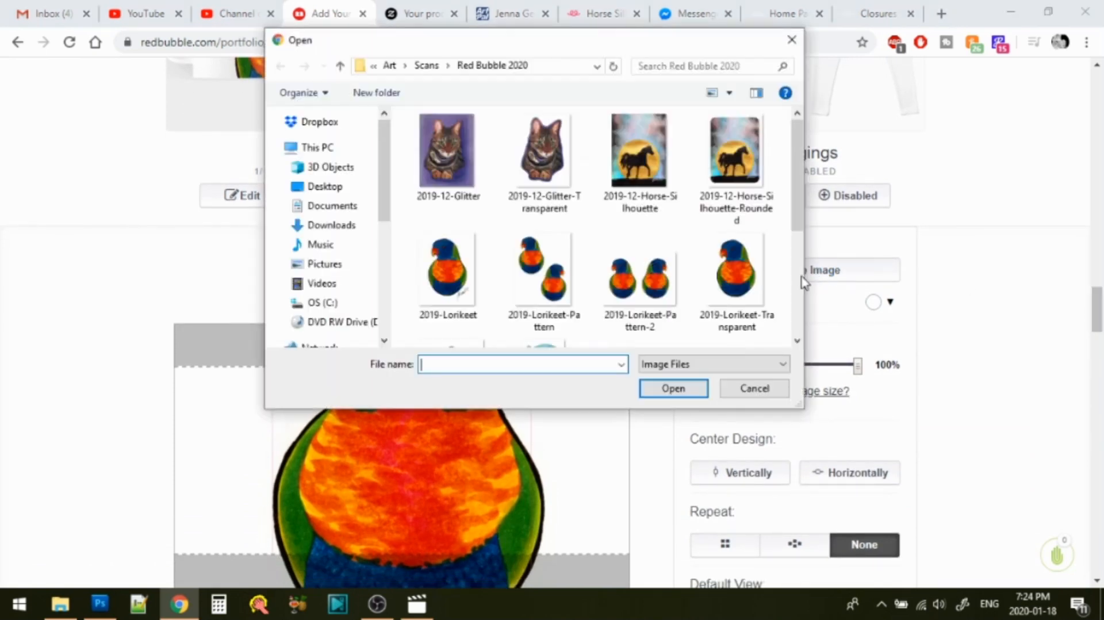
{"action": "left_click", "coordinate": [635, 291]}
{"action": "double_click", "coordinate": [636, 291]}
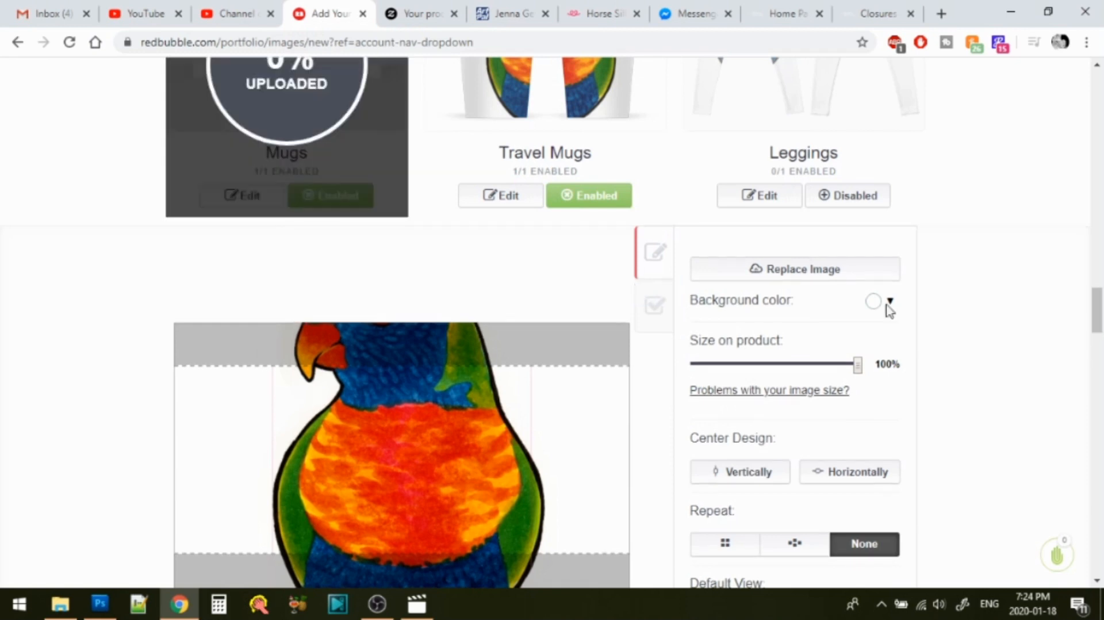
{"action": "scroll", "coordinate": [1096, 335], "scroll_direction": "up", "scroll_amount": 3}
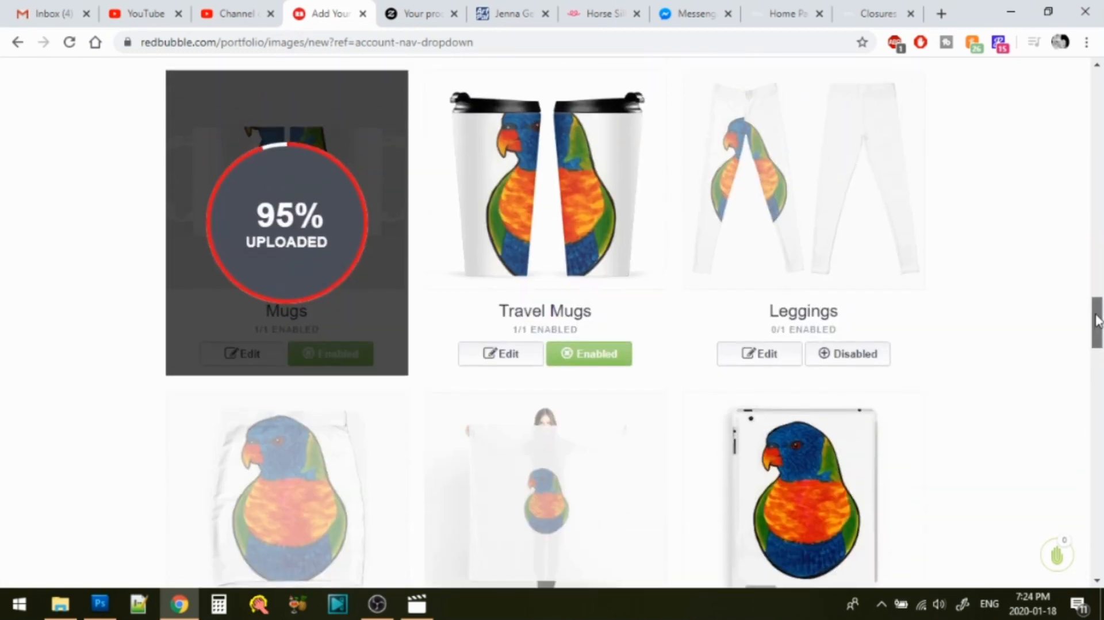
- Open Travel Mugs for editing and replace its image with 2019-Lorikeet-Pattern
{"action": "left_click", "coordinate": [516, 355]}
{"action": "left_click_drag", "start_coordinate": [1100, 296], "coordinate": [1101, 320]}
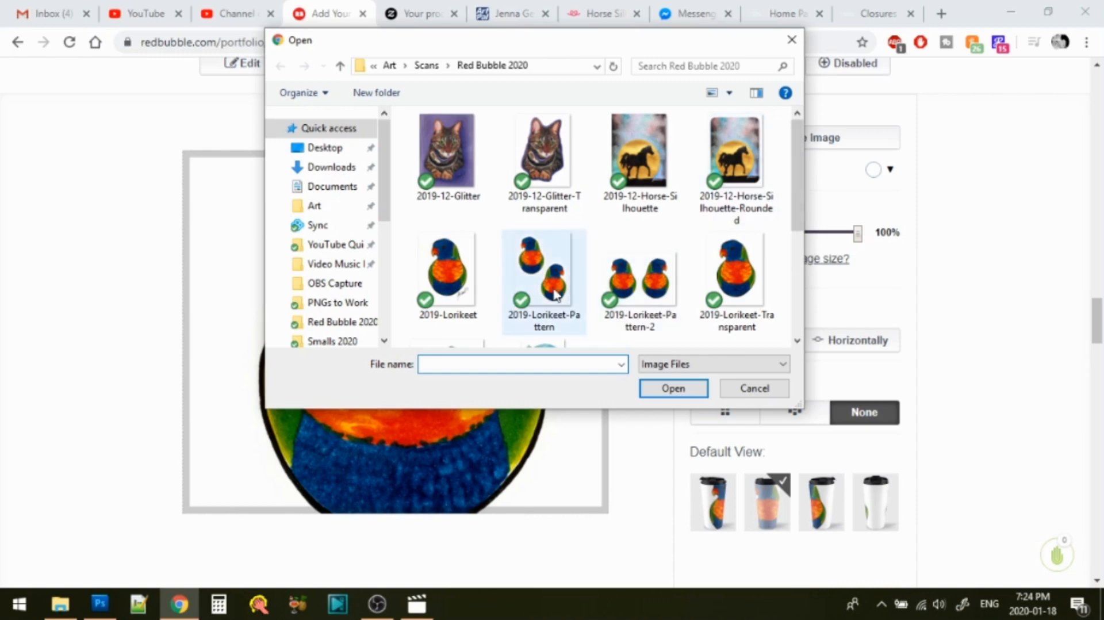
{"action": "double_click", "coordinate": [540, 291]}
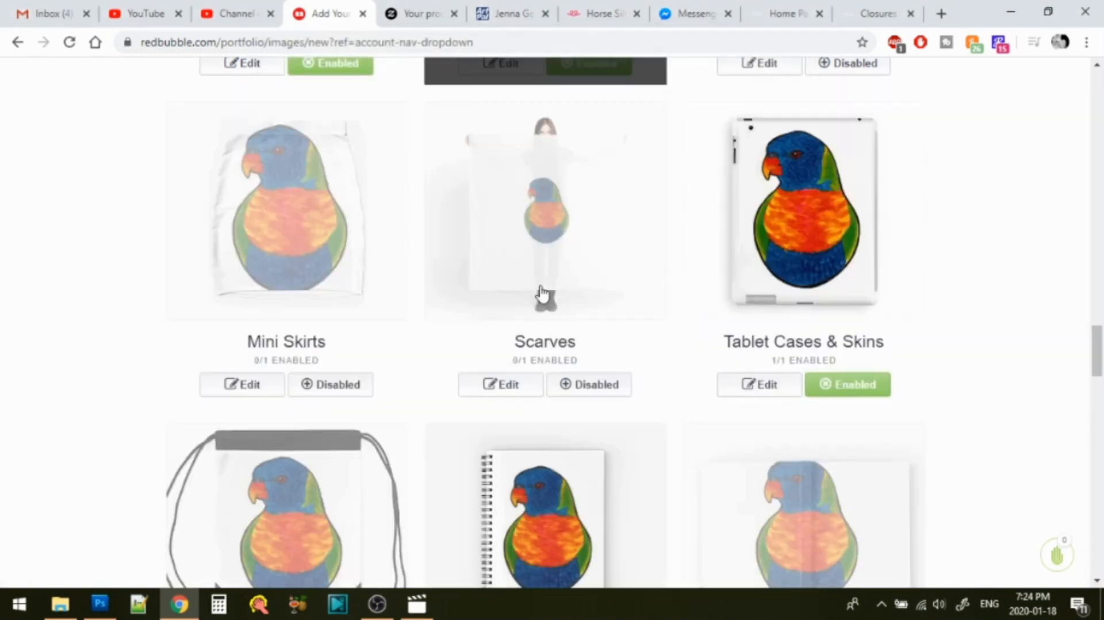
{"action": "scroll", "coordinate": [575, 288], "scroll_direction": "up", "scroll_amount": 5}
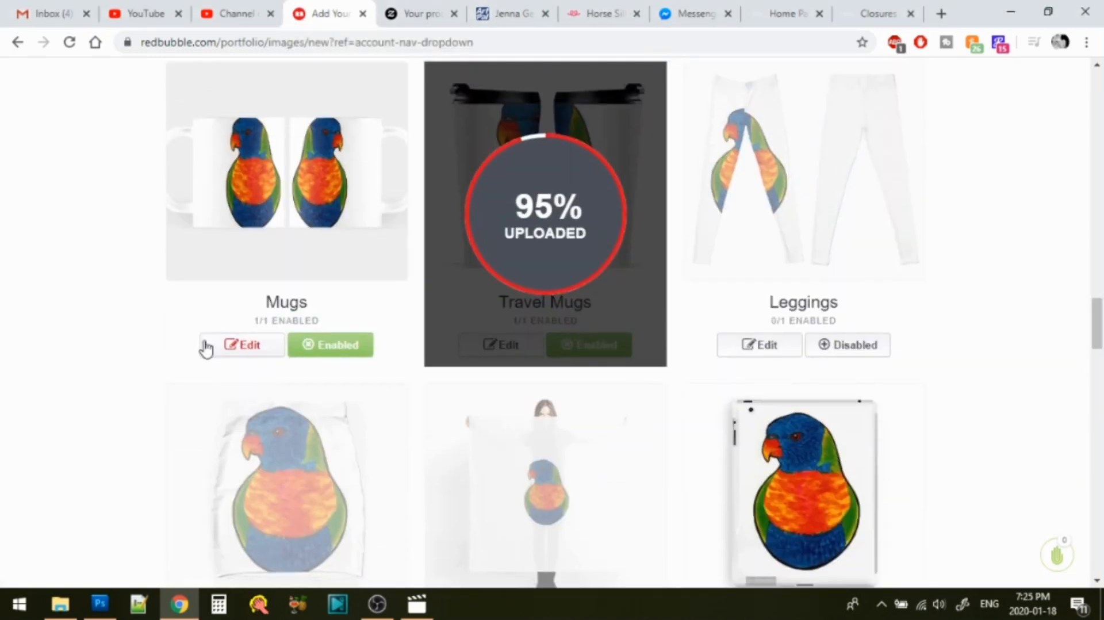
- Reduce the Mugs design to 90% size and centre it on the product
{"action": "left_click", "coordinate": [205, 345]}
{"action": "scroll", "coordinate": [1101, 313], "scroll_direction": "down", "scroll_amount": 4}
{"action": "left_click_drag", "start_coordinate": [857, 259], "coordinate": [840, 261]}
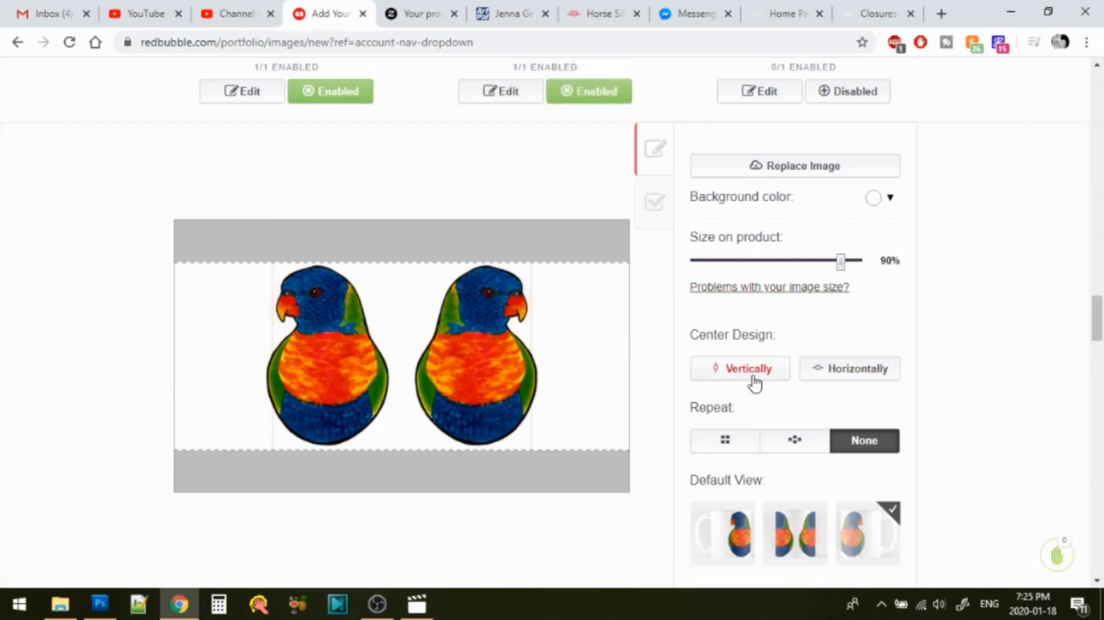
{"action": "left_click", "coordinate": [834, 376]}
{"action": "scroll", "coordinate": [1098, 319], "scroll_direction": "down", "scroll_amount": 1}
- Try the Travel Mugs design at 65% size with the grid repeat and shift it across the cup
{"action": "scroll", "coordinate": [1098, 299], "scroll_direction": "up", "scroll_amount": 7}
{"action": "left_click", "coordinate": [638, 431]}
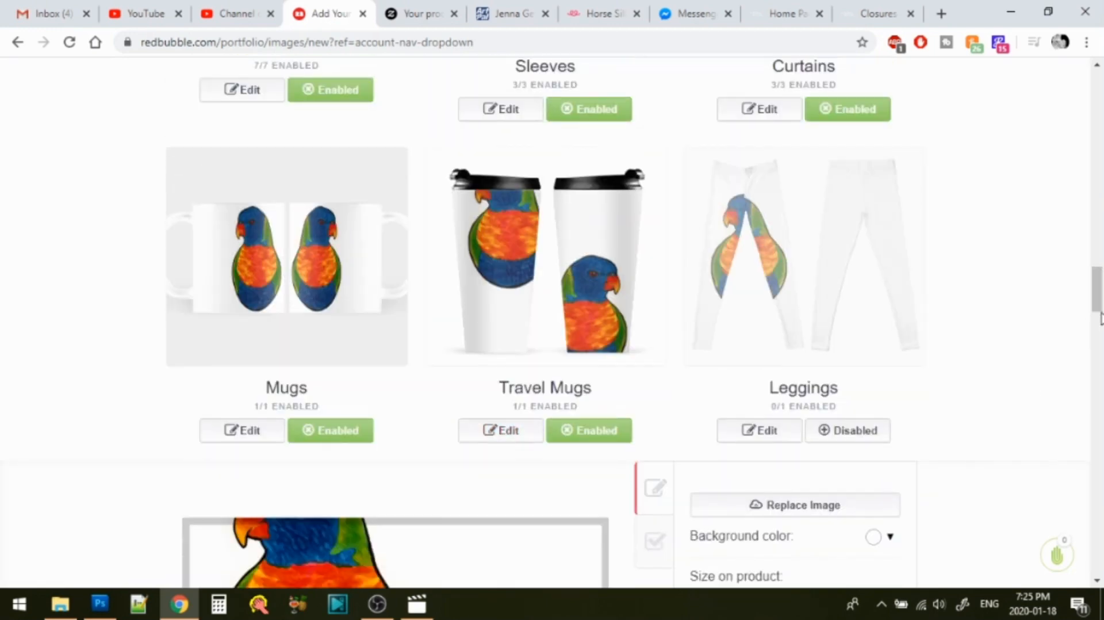
{"action": "scroll", "coordinate": [925, 338], "scroll_direction": "down", "scroll_amount": 6}
{"action": "left_click_drag", "start_coordinate": [812, 259], "coordinate": [800, 257]}
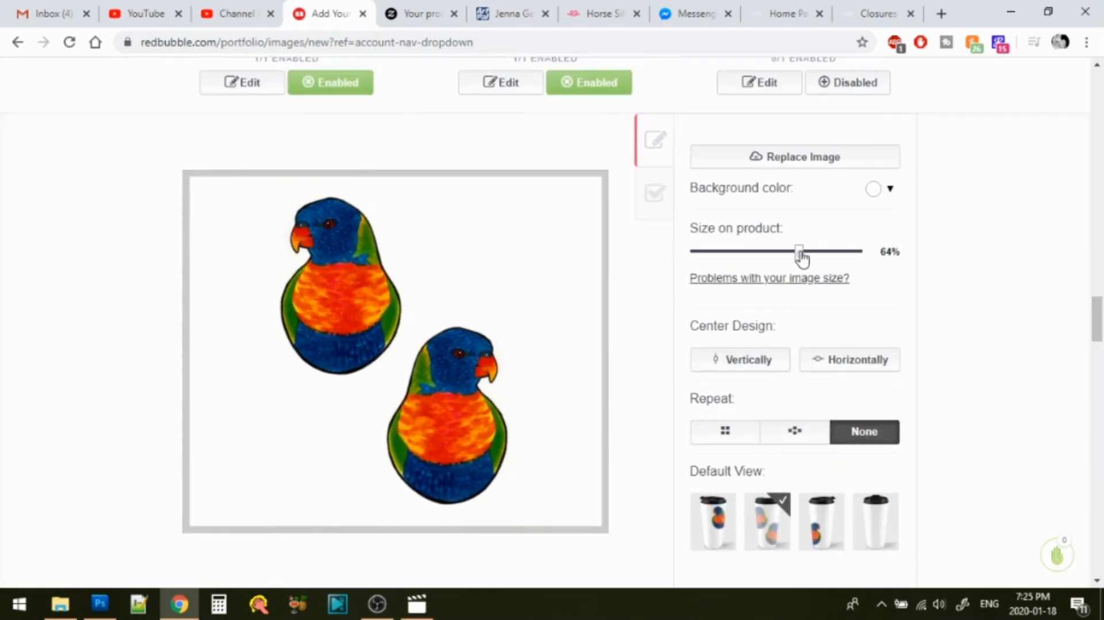
{"action": "left_click", "coordinate": [725, 432]}
{"action": "left_click_drag", "start_coordinate": [523, 423], "coordinate": [449, 425]}
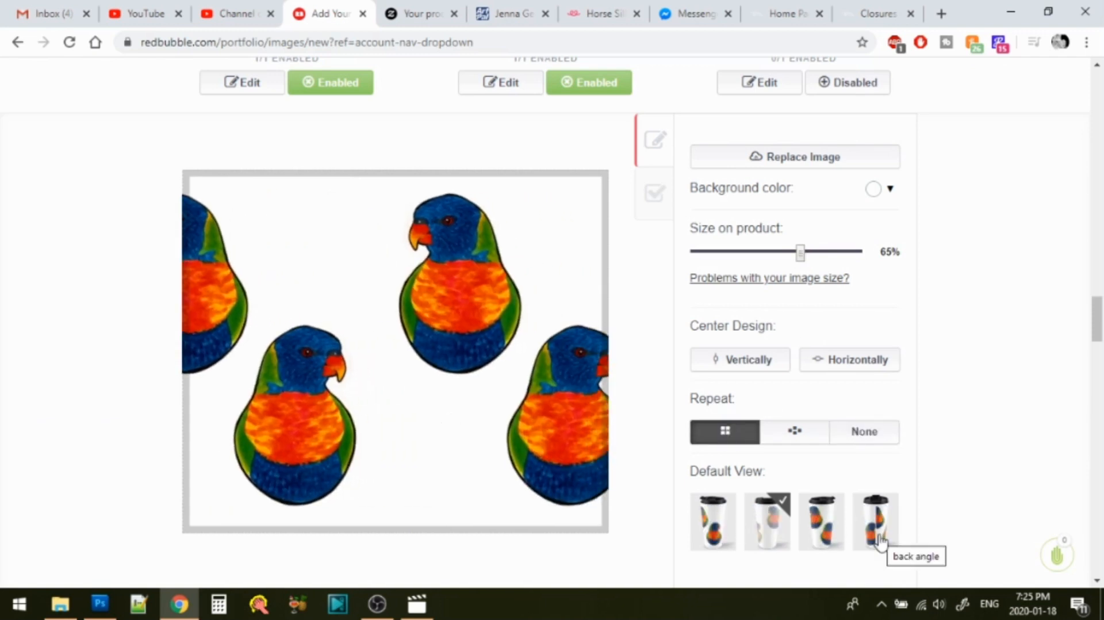
- Try the staggered repeat on Travel Mugs, reducing the design to 60% and then 30% size
{"action": "left_click_drag", "start_coordinate": [799, 253], "coordinate": [793, 257]}
{"action": "left_click_drag", "start_coordinate": [438, 357], "coordinate": [535, 378]}
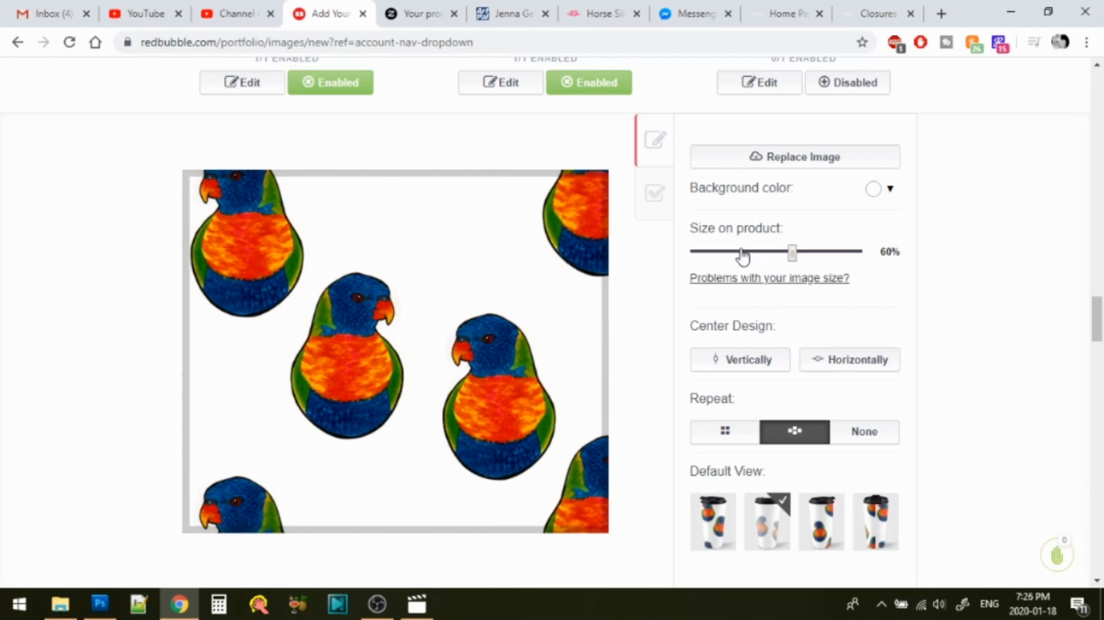
{"action": "left_click_drag", "start_coordinate": [742, 253], "coordinate": [743, 253]}
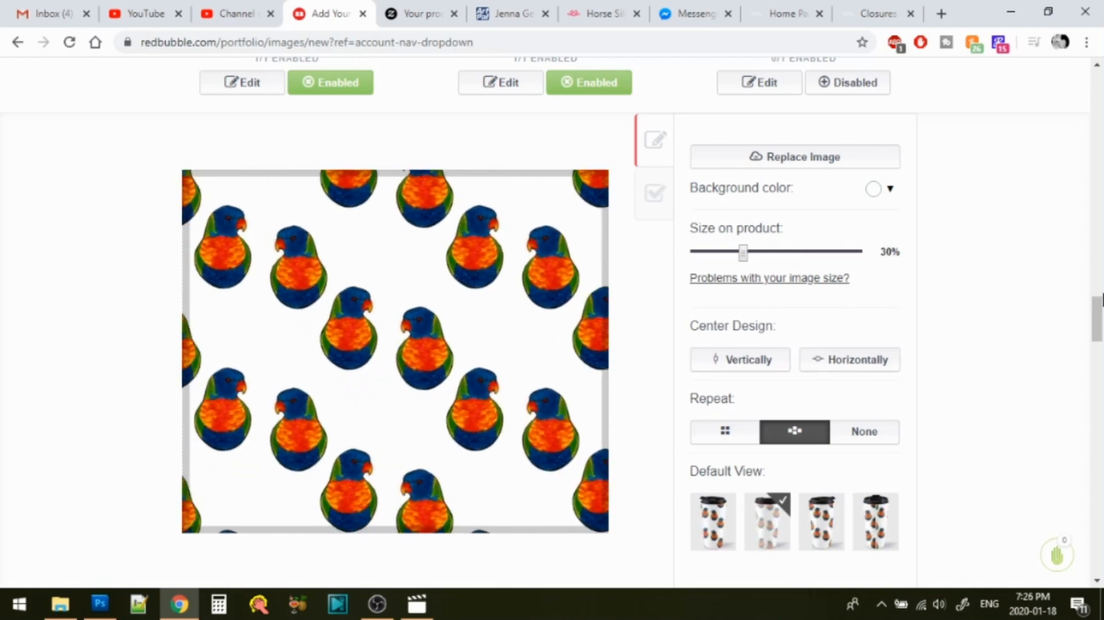
{"action": "scroll", "coordinate": [881, 394], "scroll_direction": "up", "scroll_amount": 5}
- Switch the Travel Mugs design back to the grid repeat and move the pattern slightly down and left
{"action": "scroll", "coordinate": [881, 395], "scroll_direction": "down", "scroll_amount": 5}
{"action": "left_click", "coordinate": [744, 410]}
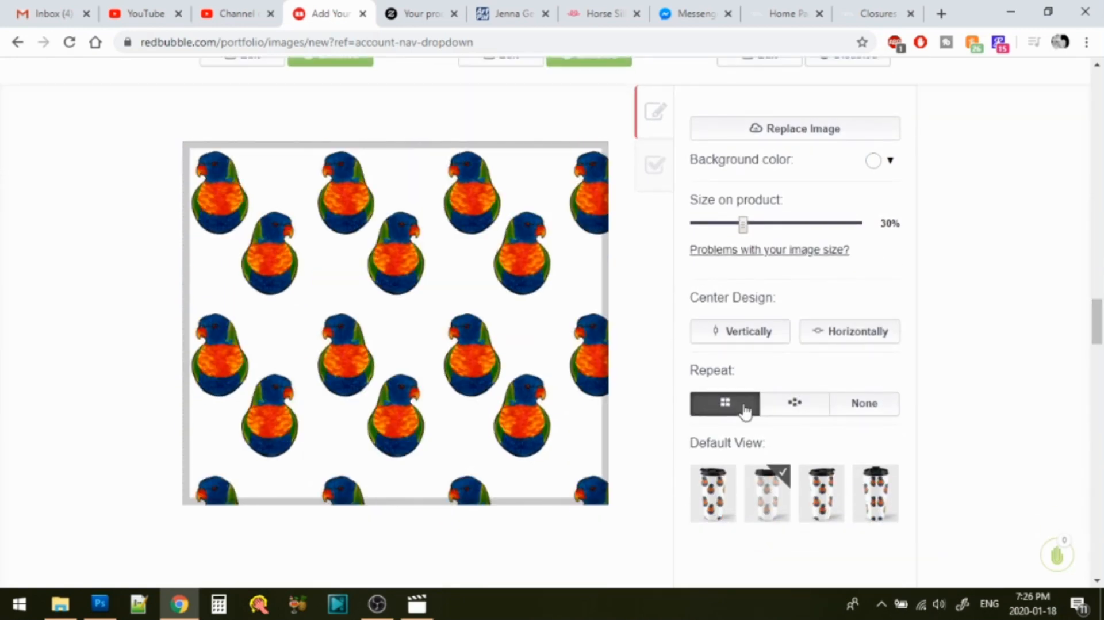
{"action": "left_click_drag", "start_coordinate": [480, 352], "coordinate": [466, 368]}
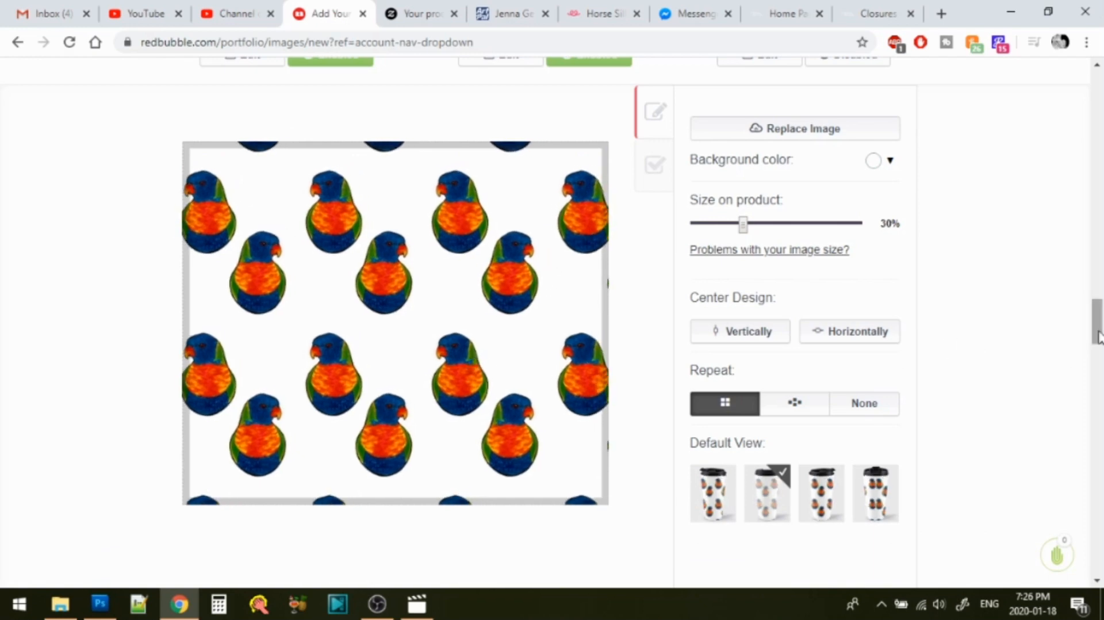
- Replace the Travel Mugs image with the single-lorikeet image
{"action": "left_click_drag", "start_coordinate": [1097, 337], "coordinate": [1097, 310]}
{"action": "scroll", "coordinate": [825, 263], "scroll_direction": "down", "scroll_amount": 4}
{"action": "left_click", "coordinate": [813, 225]}
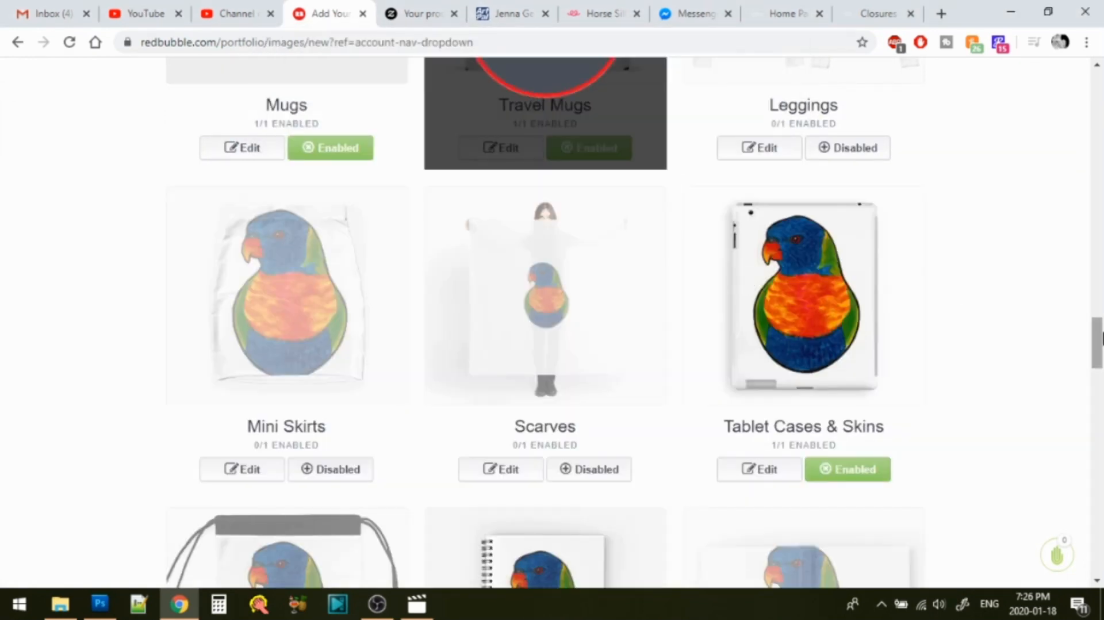
- Enable Leggings, scale its lorikeet image to 10% and apply the staggered repeat
{"action": "mouse_move", "coordinate": [1099, 339]}
{"action": "left_mouse_down"}
{"action": "mouse_move", "coordinate": [1099, 293]}
{"action": "mouse_move", "coordinate": [1100, 337]}
{"action": "left_mouse_up"}
{"action": "left_click", "coordinate": [768, 394]}
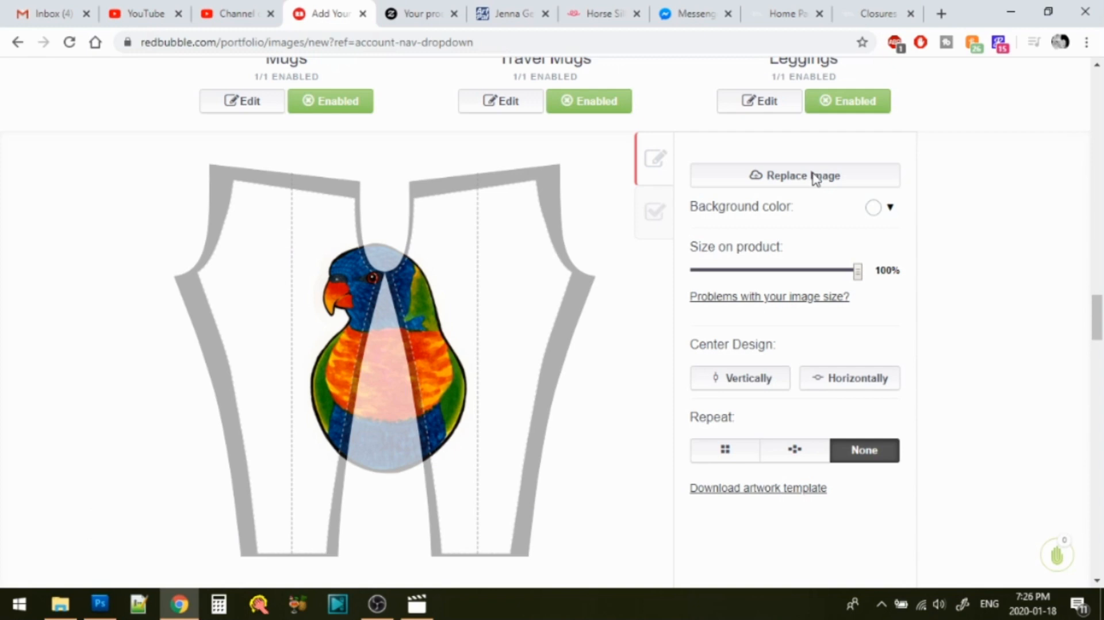
{"action": "left_click", "coordinate": [718, 270]}
{"action": "left_click_drag", "start_coordinate": [718, 271], "coordinate": [713, 279]}
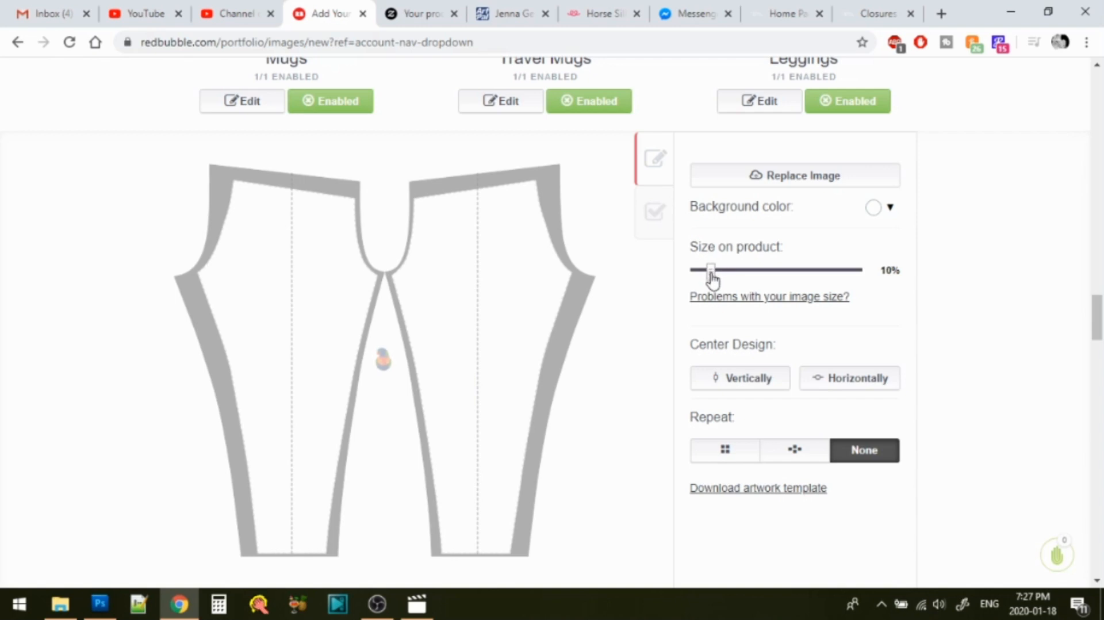
{"action": "left_click", "coordinate": [801, 452]}
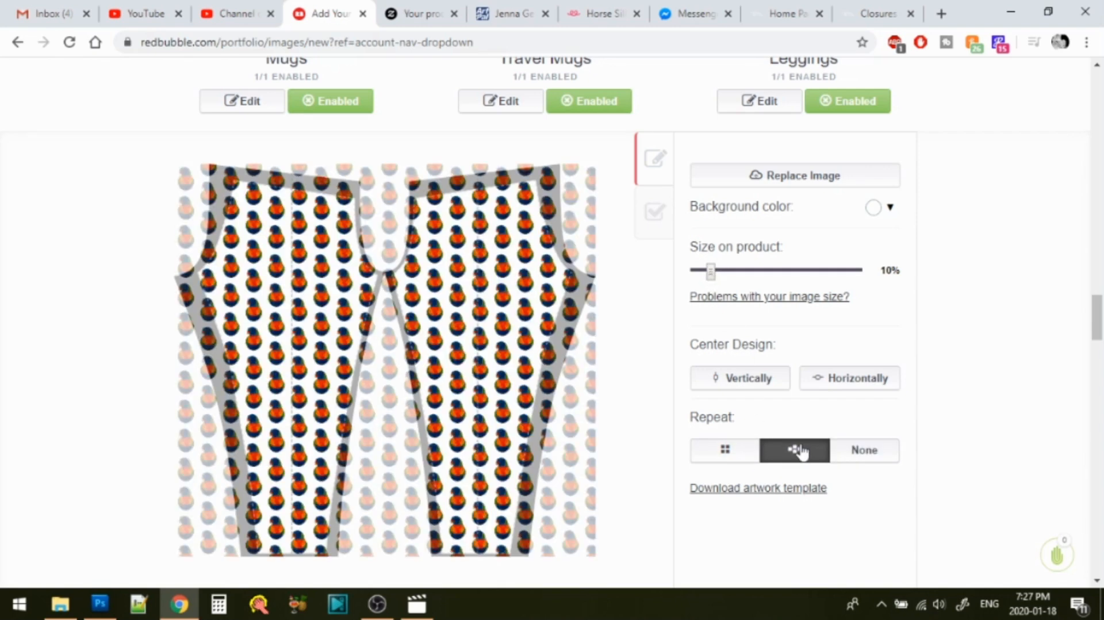
{"action": "left_click_drag", "start_coordinate": [1098, 344], "coordinate": [1098, 309]}
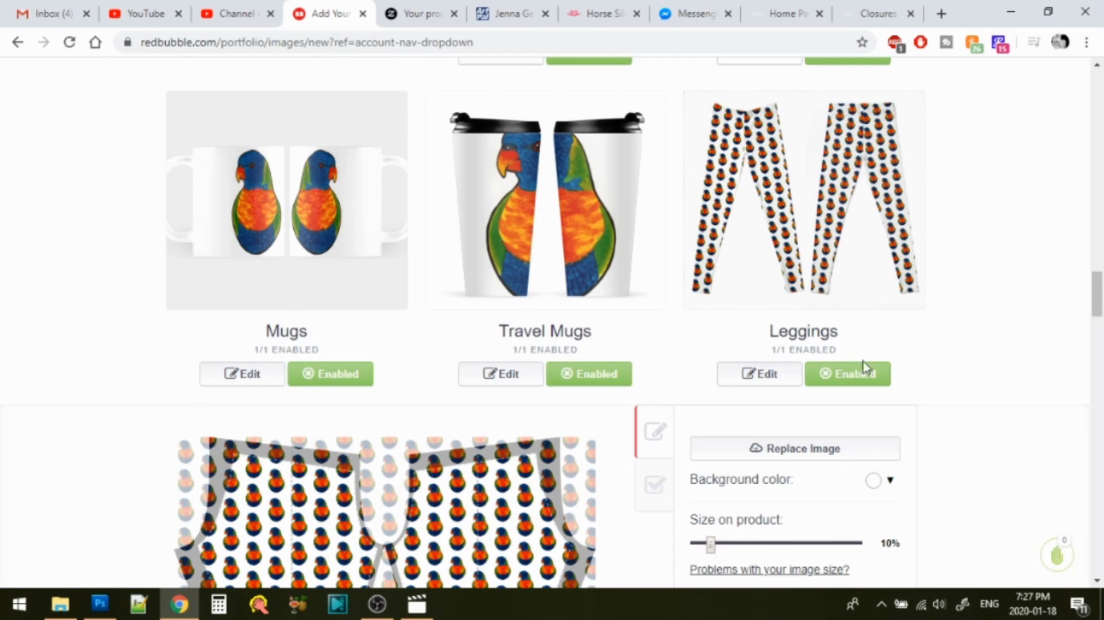
- Disable the Leggings product
{"action": "left_click", "coordinate": [856, 375]}
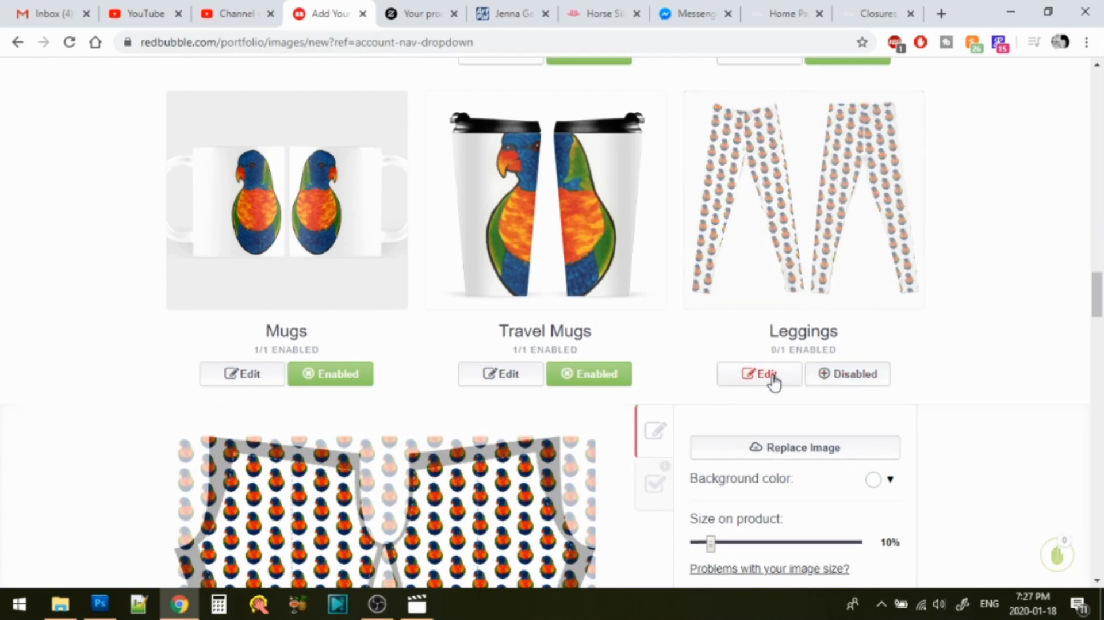
- Scale the Travel Mugs lorikeet to 75%, centre it horizontally and check the result in its design settings
{"action": "left_click", "coordinate": [510, 377]}
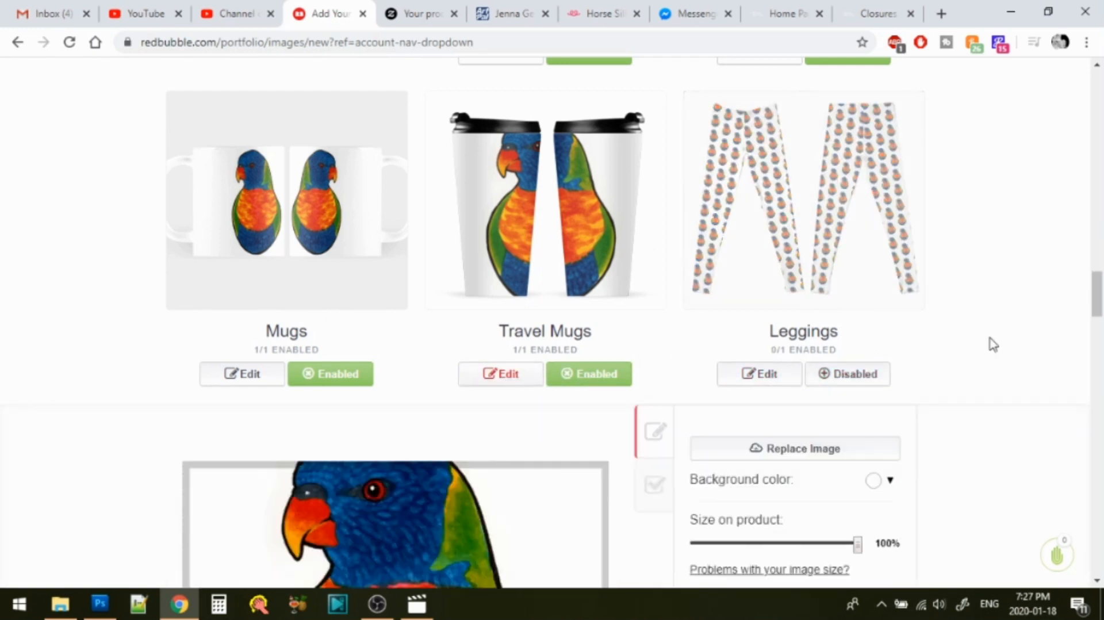
{"action": "scroll", "coordinate": [991, 341], "scroll_direction": "down", "scroll_amount": 5}
{"action": "left_click", "coordinate": [821, 262]}
{"action": "left_click_drag", "start_coordinate": [821, 266], "coordinate": [818, 266]}
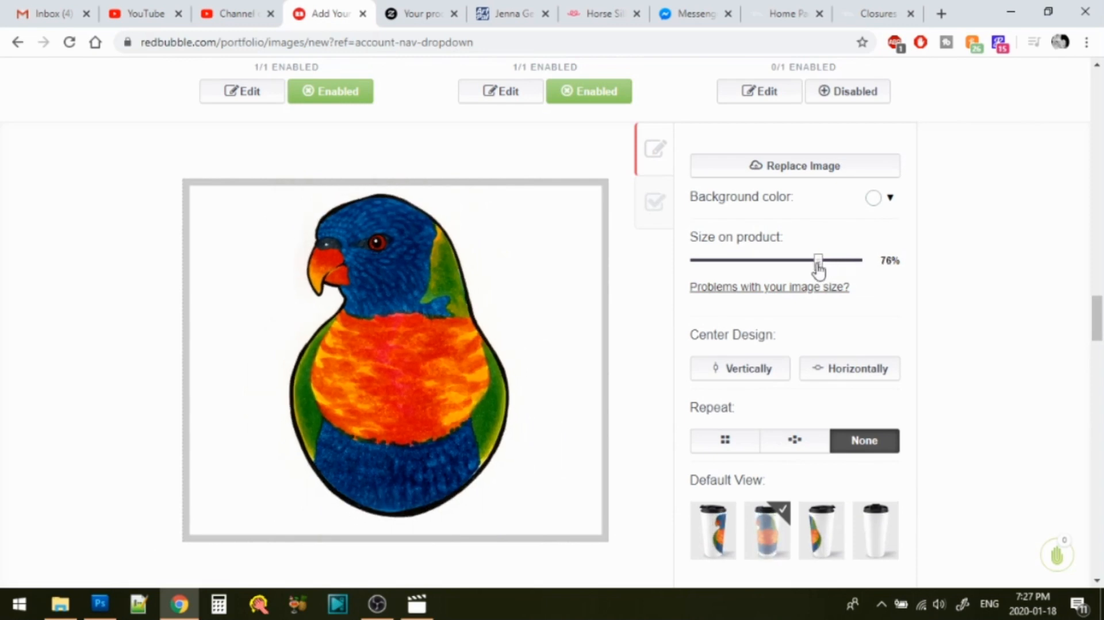
{"action": "left_click", "coordinate": [804, 370]}
{"action": "scroll", "coordinate": [505, 341], "scroll_direction": "up", "scroll_amount": 4}
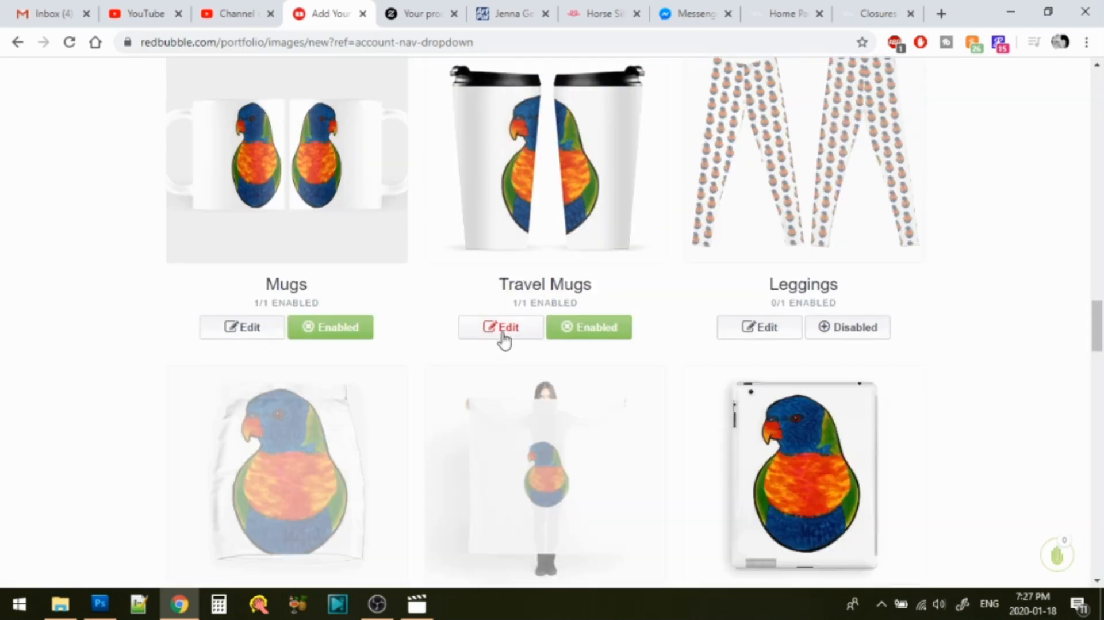
{"action": "left_click", "coordinate": [504, 340]}
{"action": "scroll", "coordinate": [504, 340], "scroll_direction": "down", "scroll_amount": 5}
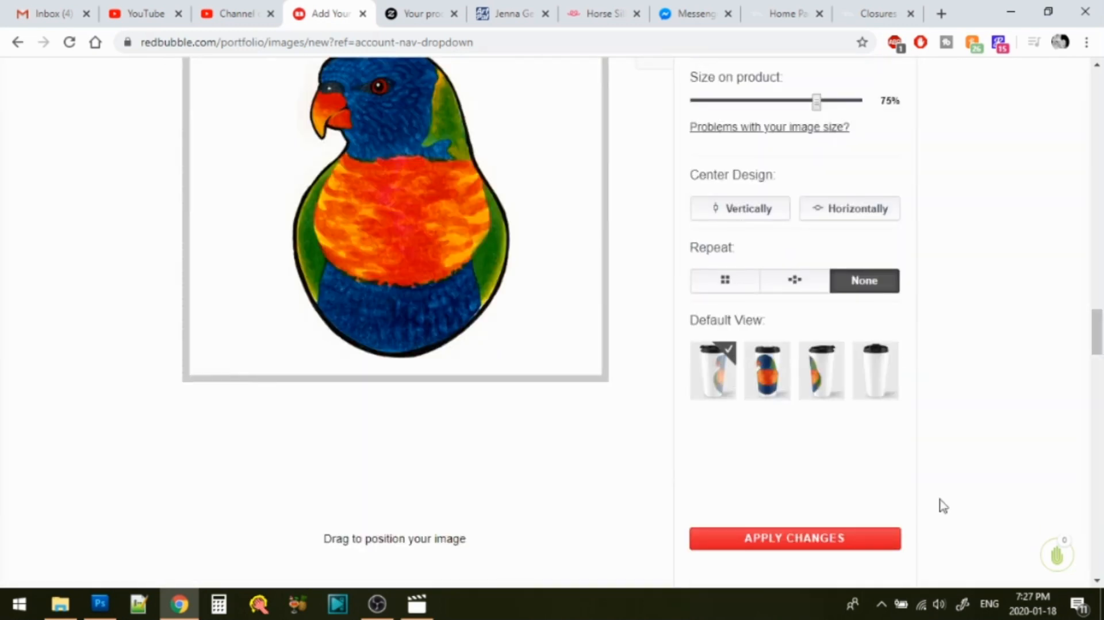
{"action": "scroll", "coordinate": [380, 421], "scroll_direction": "up", "scroll_amount": 10}
- Enable Mini Skirts and replace its image with 2019-Lorikeet-Pattern
{"action": "scroll", "coordinate": [379, 421], "scroll_direction": "down", "scroll_amount": 5}
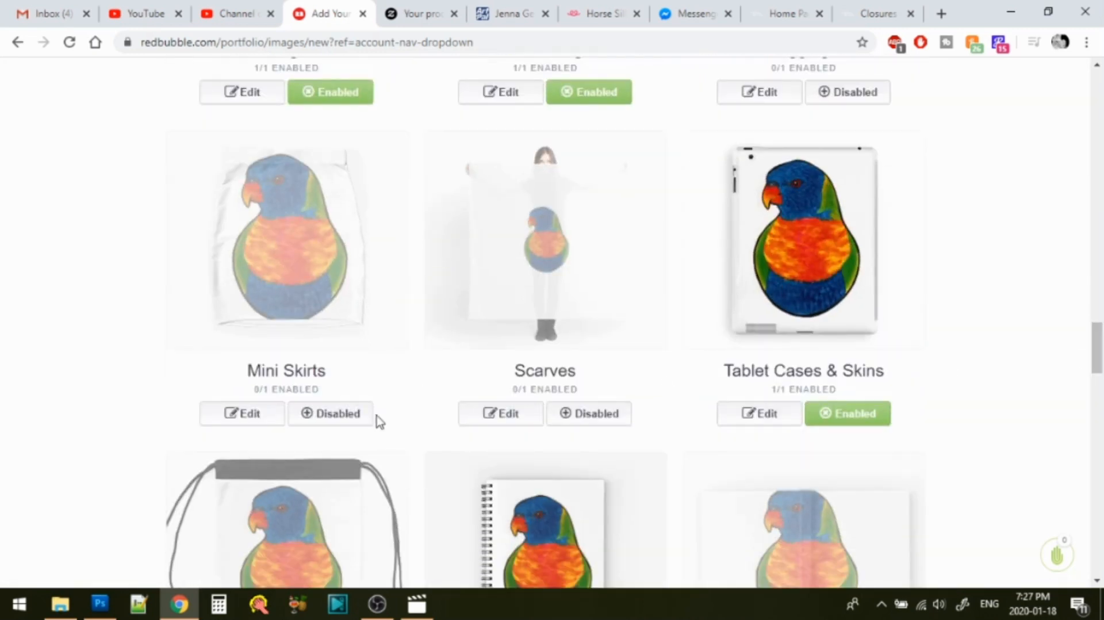
{"action": "left_click", "coordinate": [325, 423]}
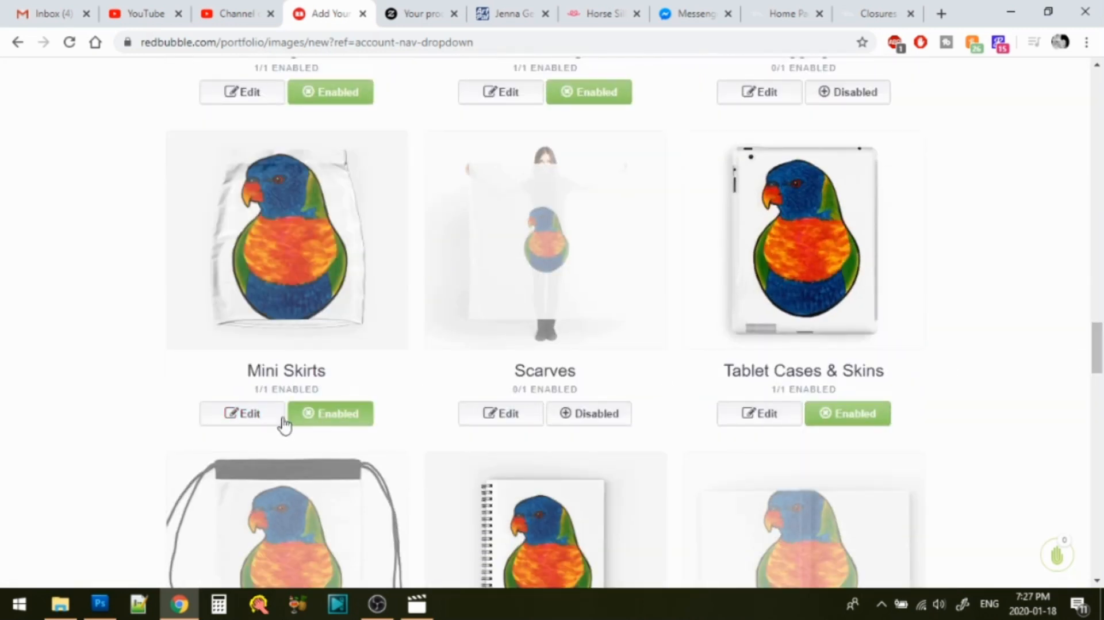
{"action": "left_click", "coordinate": [247, 422]}
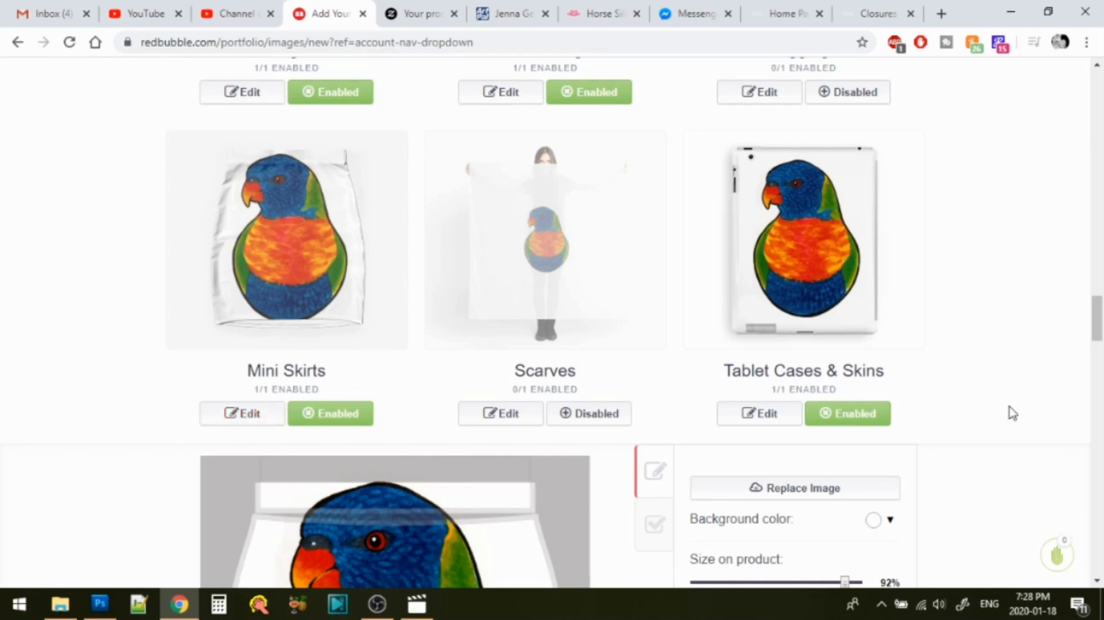
{"action": "left_click_drag", "start_coordinate": [1098, 331], "coordinate": [1099, 356]}
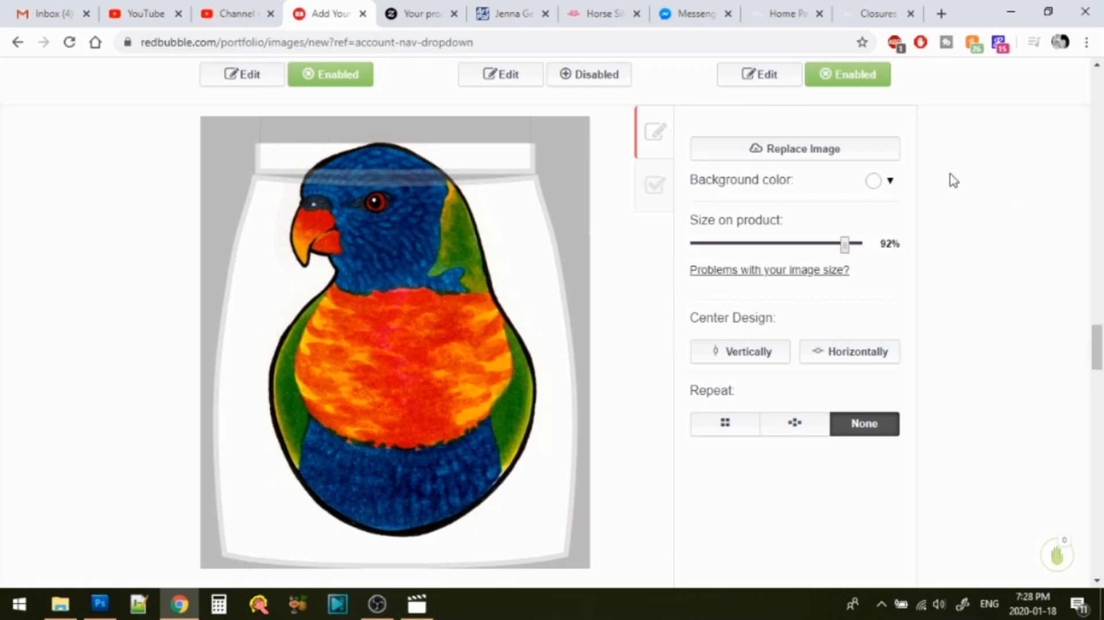
{"action": "left_click", "coordinate": [825, 153]}
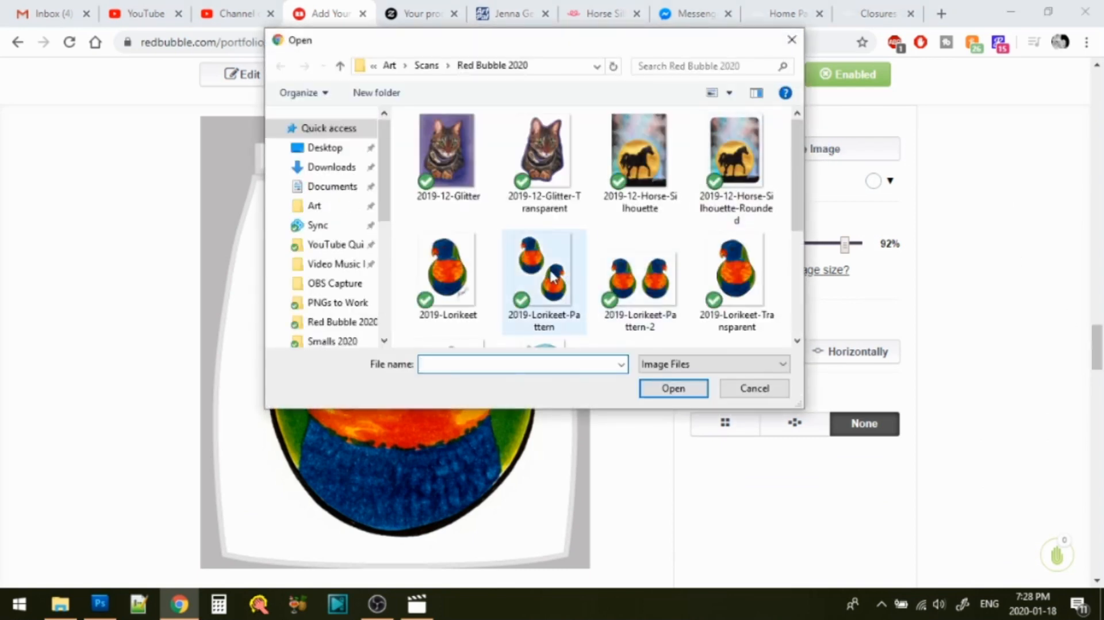
{"action": "double_click", "coordinate": [552, 278]}
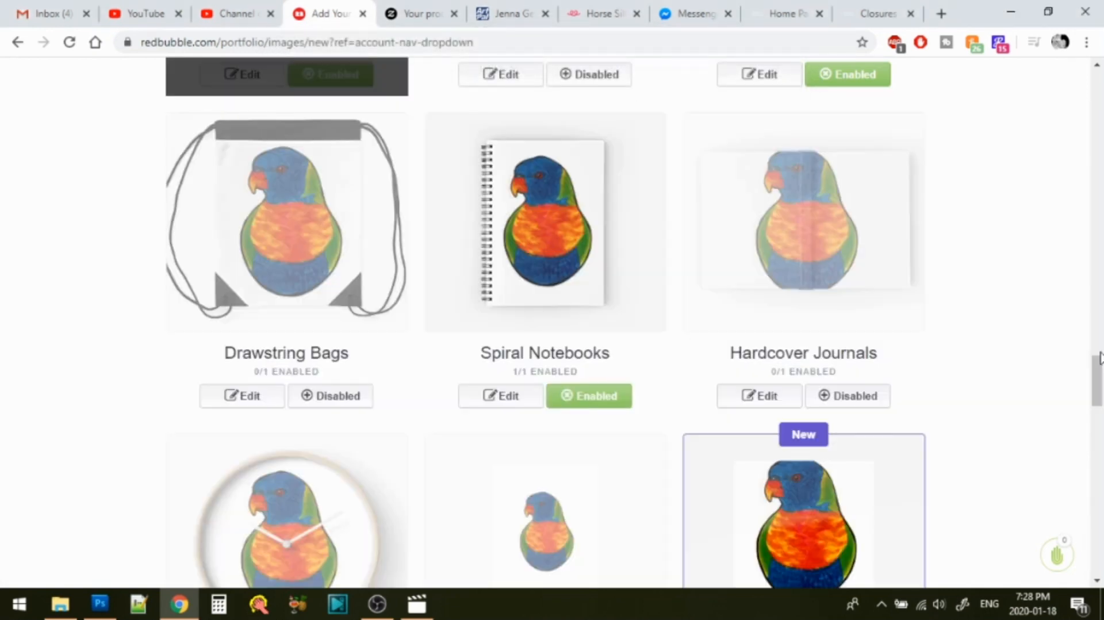
- Enable Scarves and replace its image with the two-lorikeet 2019-Lorikeet-Pattern file
{"action": "scroll", "coordinate": [1098, 370], "scroll_direction": "up", "scroll_amount": 5}
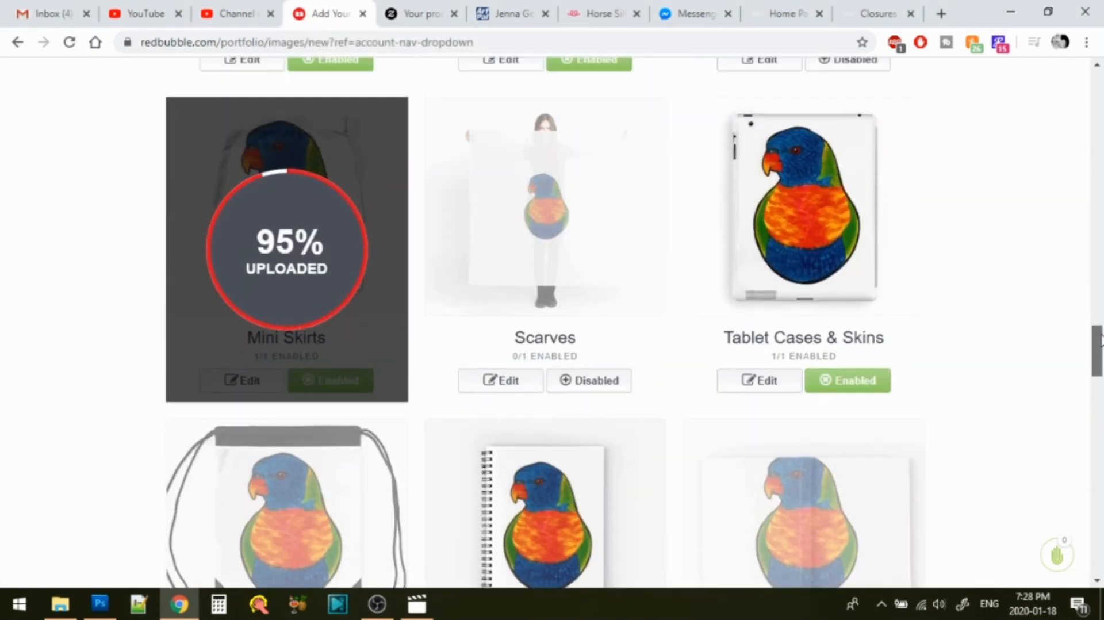
{"action": "left_click", "coordinate": [600, 384]}
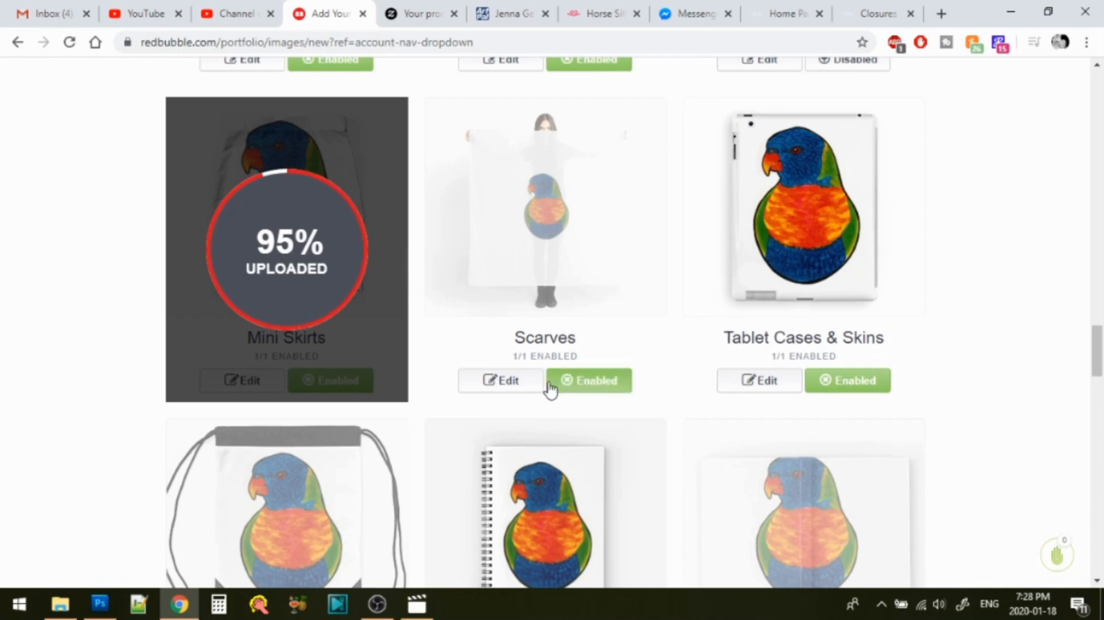
{"action": "left_click", "coordinate": [513, 385]}
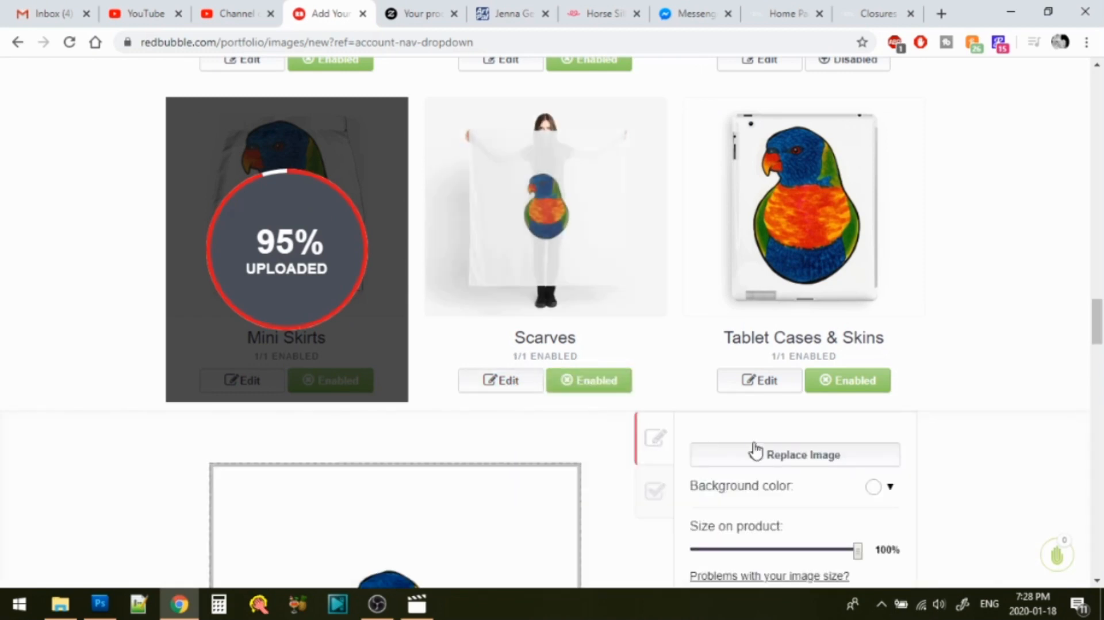
{"action": "left_click", "coordinate": [785, 455]}
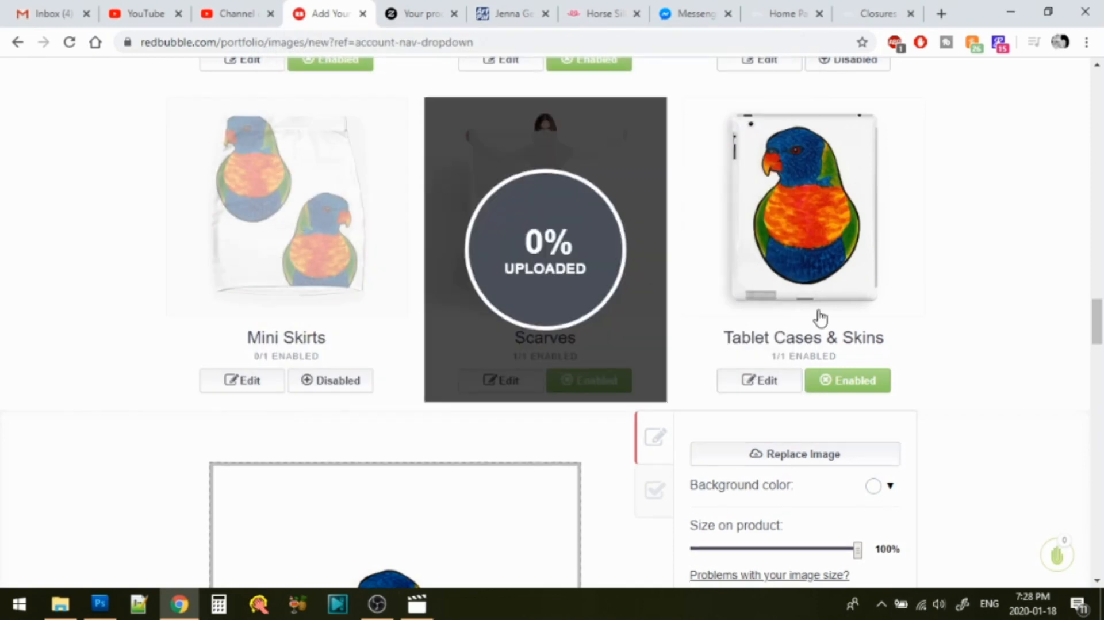
{"action": "left_click", "coordinate": [760, 380]}
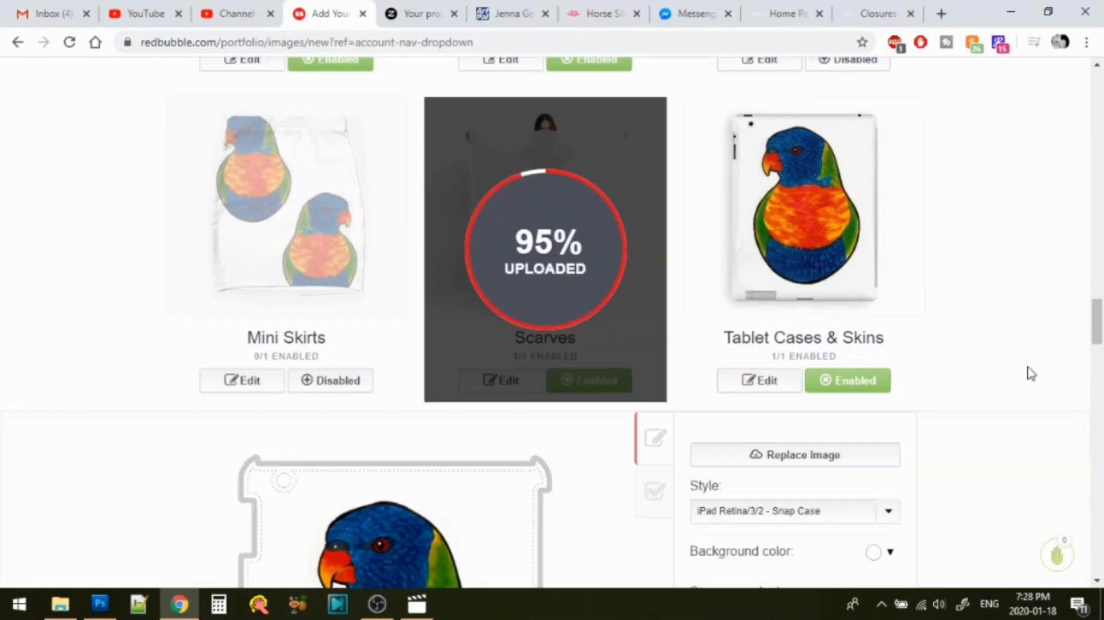
- Re-enable Mini Skirts, scale its lorikeet pattern to 25% and apply the staggered repeat
{"action": "mouse_move", "coordinate": [1095, 314]}
{"action": "left_mouse_down"}
{"action": "mouse_move", "coordinate": [1101, 336]}
{"action": "mouse_move", "coordinate": [1098, 314]}
{"action": "left_mouse_up"}
{"action": "left_click", "coordinate": [340, 387]}
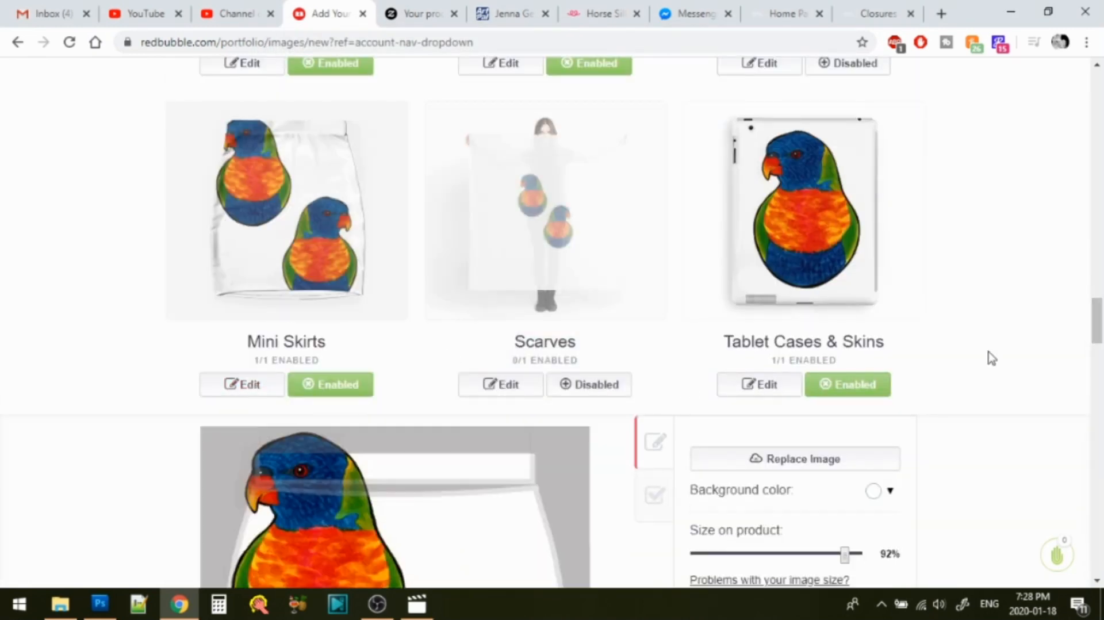
{"action": "scroll", "coordinate": [988, 360], "scroll_direction": "down", "scroll_amount": 5}
{"action": "left_click_drag", "start_coordinate": [844, 244], "coordinate": [816, 247]}
{"action": "left_click", "coordinate": [835, 351]}
{"action": "mouse_move", "coordinate": [1098, 356]}
{"action": "left_mouse_down"}
{"action": "mouse_move", "coordinate": [1101, 328]}
{"action": "mouse_move", "coordinate": [1097, 339]}
{"action": "left_mouse_up"}
{"action": "left_click", "coordinate": [734, 263]}
{"action": "left_click", "coordinate": [792, 443]}
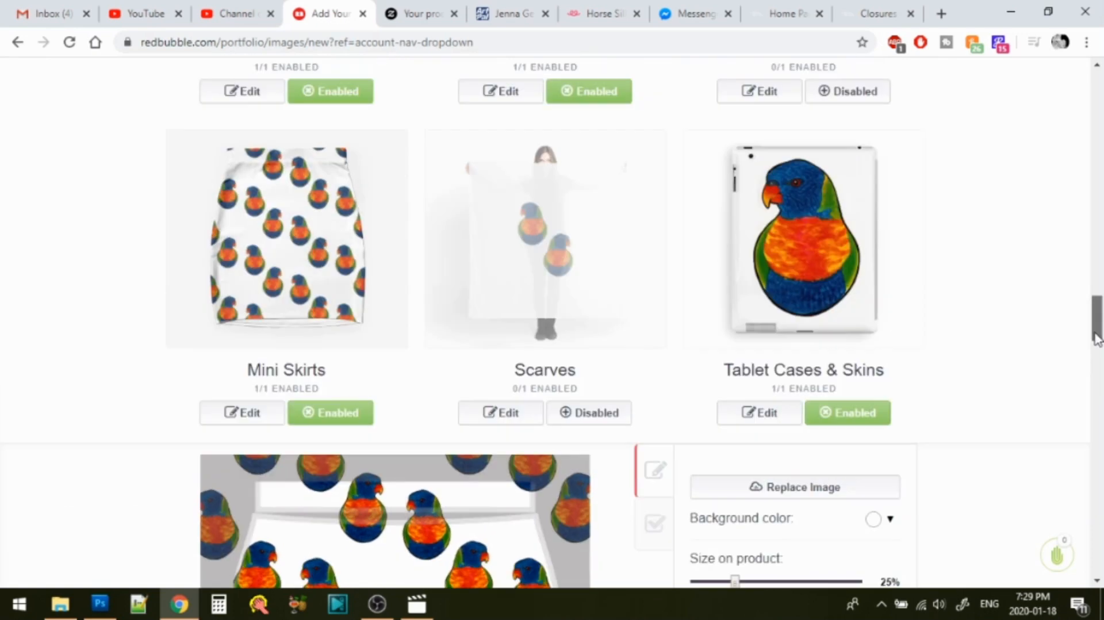
- Re-enable Scarves, apply the staggered repeat at 50% size and shift the pattern slightly upward
{"action": "left_click", "coordinate": [594, 412]}
{"action": "scroll", "coordinate": [799, 443], "scroll_direction": "down", "scroll_amount": 5}
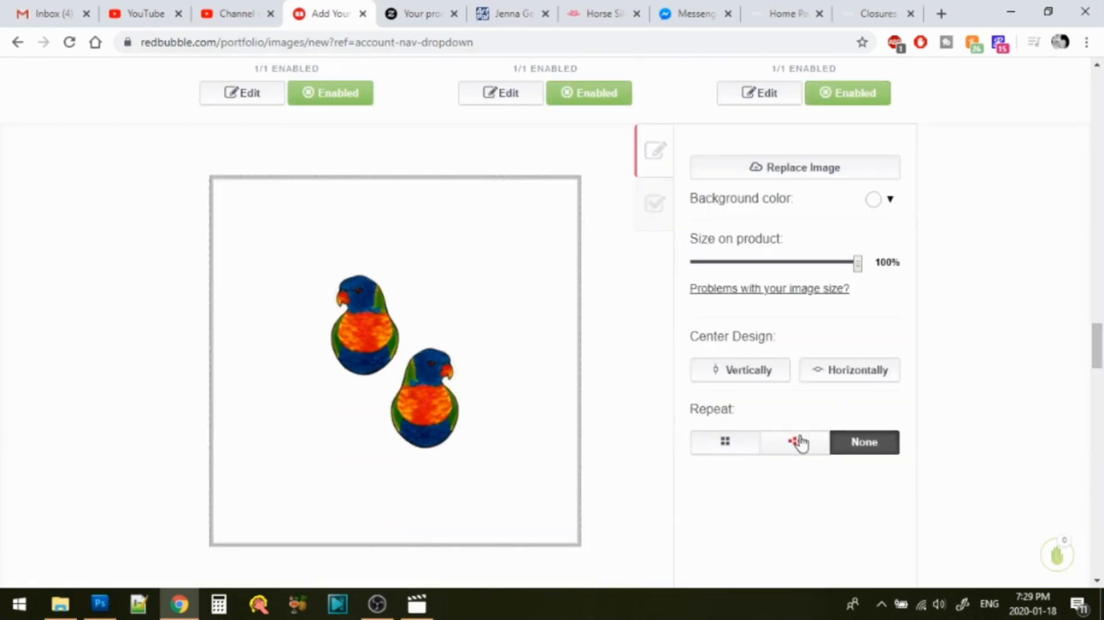
{"action": "left_click", "coordinate": [801, 442]}
{"action": "left_click", "coordinate": [781, 263]}
{"action": "left_click_drag", "start_coordinate": [495, 359], "coordinate": [491, 343]}
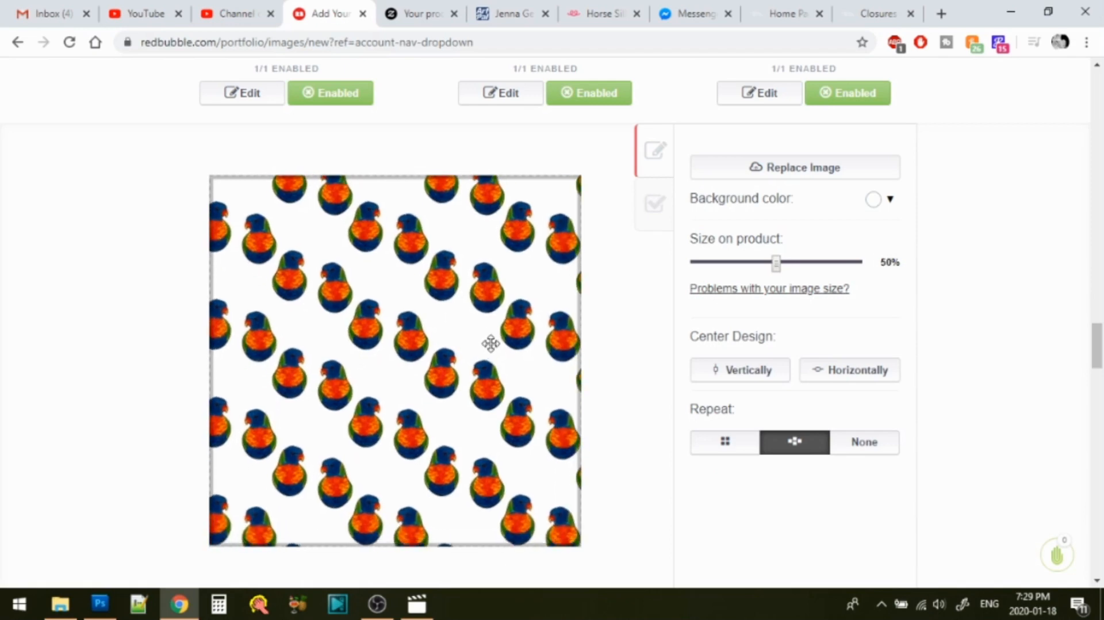
- Adjust the open design's size and placement, and disable Scarves
{"action": "mouse_move", "coordinate": [1096, 353]}
{"action": "left_mouse_down"}
{"action": "mouse_move", "coordinate": [1100, 332]}
{"action": "mouse_move", "coordinate": [1100, 367]}
{"action": "left_mouse_up"}
{"action": "left_click", "coordinate": [731, 270]}
{"action": "left_click", "coordinate": [817, 281]}
{"action": "left_click_drag", "start_coordinate": [425, 434], "coordinate": [1017, 355]}
{"action": "mouse_move", "coordinate": [1097, 354]}
{"action": "left_mouse_down"}
{"action": "mouse_move", "coordinate": [1099, 334]}
{"action": "mouse_move", "coordinate": [1100, 374]}
{"action": "left_mouse_up"}
{"action": "left_click", "coordinate": [578, 371]}
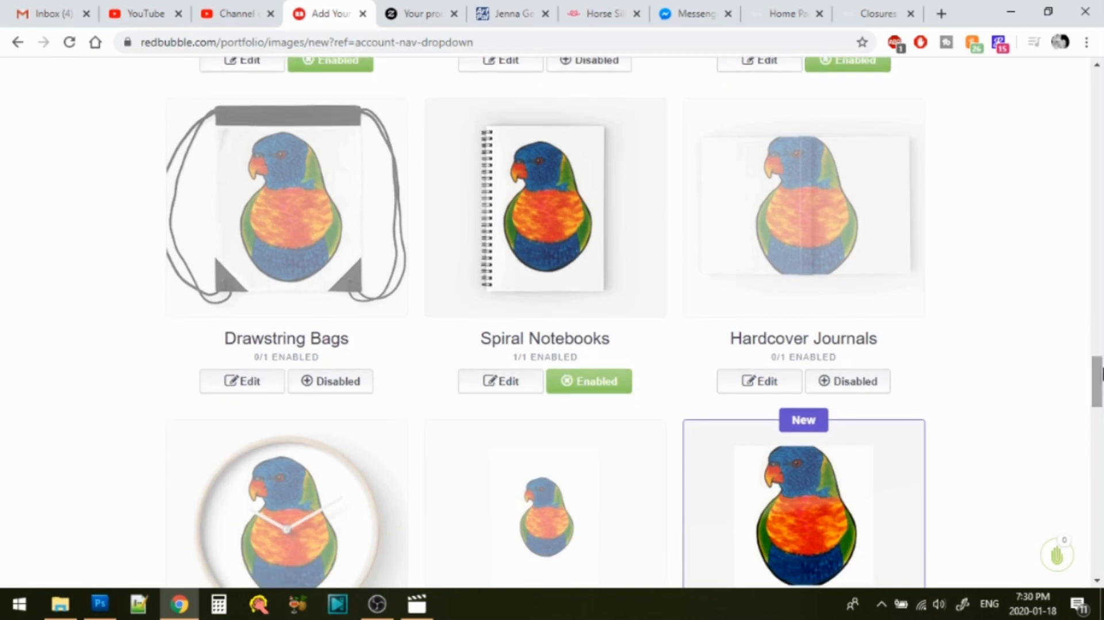
- Enable Drawstring Bags and Hardcover Journals
{"action": "left_click", "coordinate": [342, 382]}
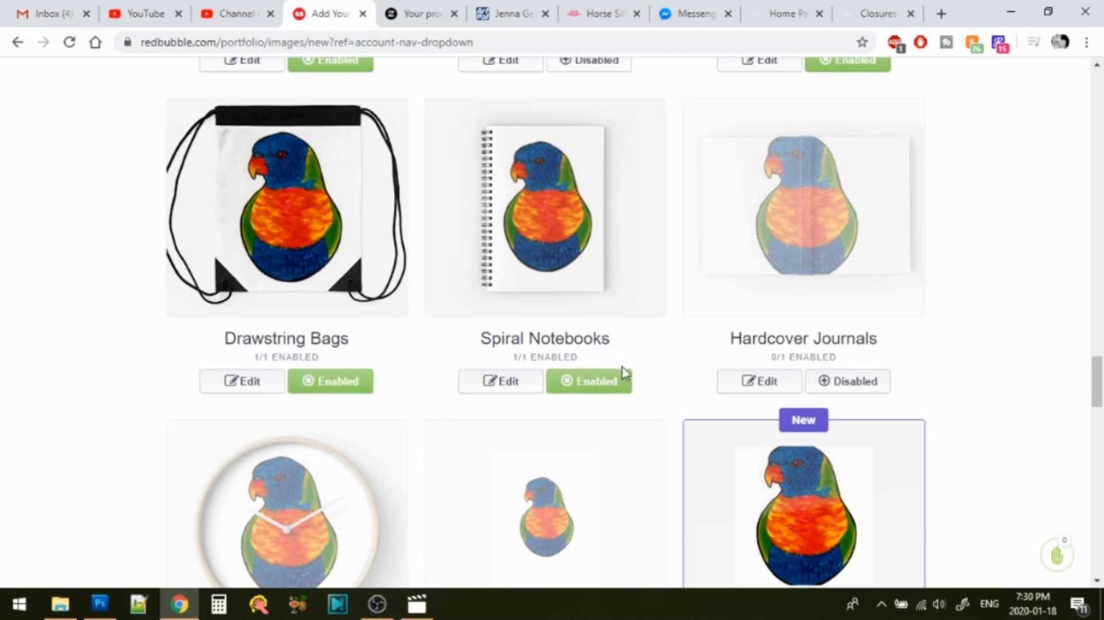
{"action": "left_click", "coordinate": [853, 383]}
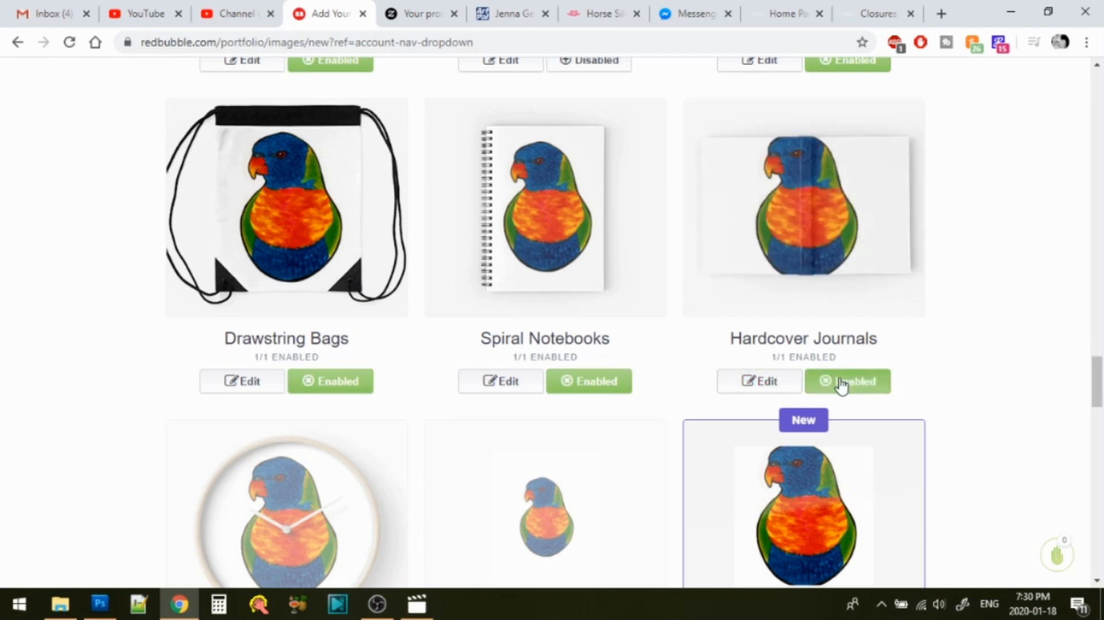
- Try the 2019-Lorikeet-Pattern-2 image on Hardcover Journals
{"action": "left_click", "coordinate": [778, 382]}
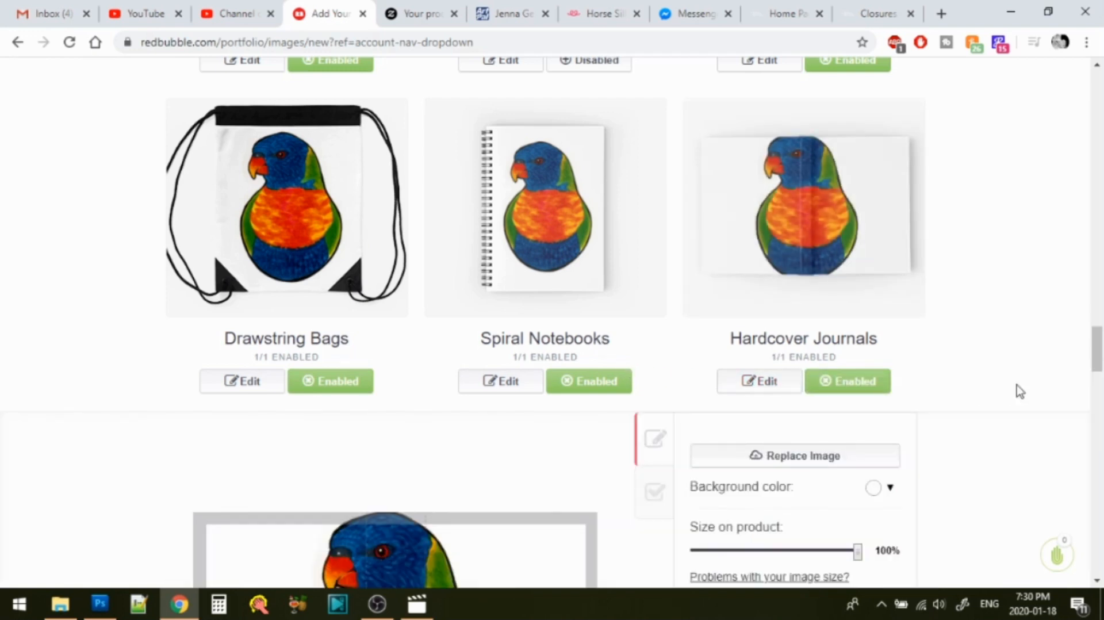
{"action": "left_click_drag", "start_coordinate": [1097, 360], "coordinate": [1099, 382]}
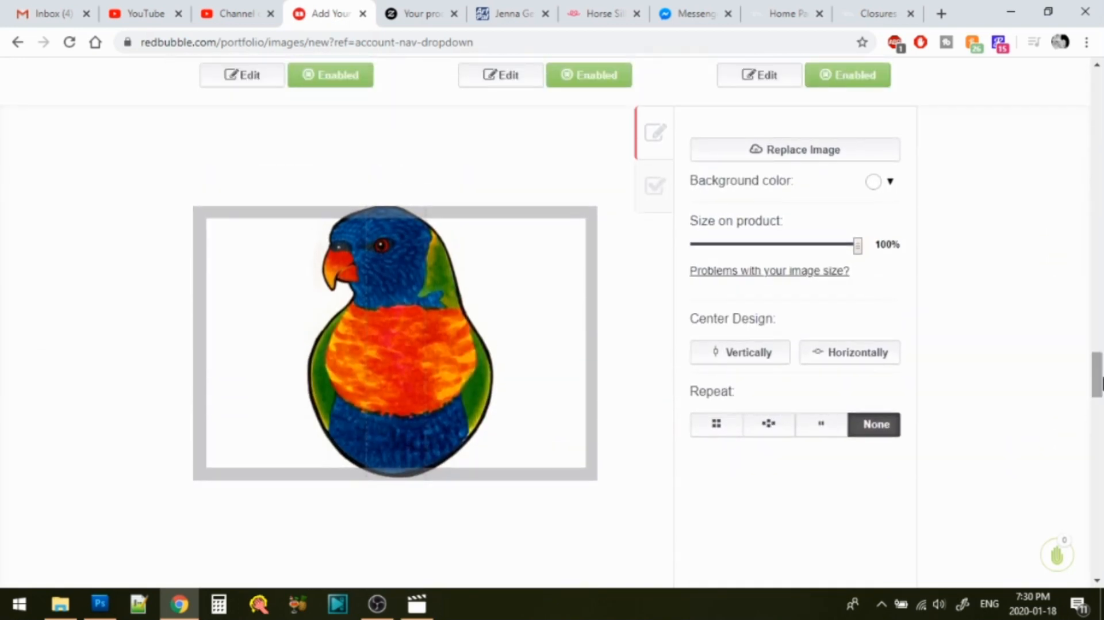
{"action": "left_click", "coordinate": [802, 153]}
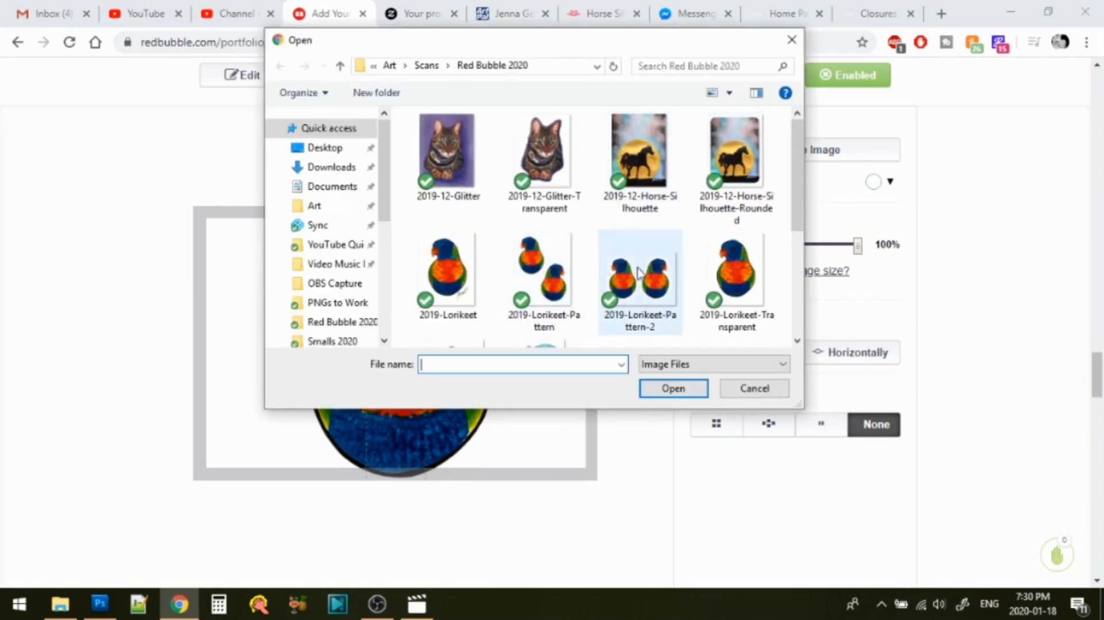
{"action": "double_click", "coordinate": [650, 273]}
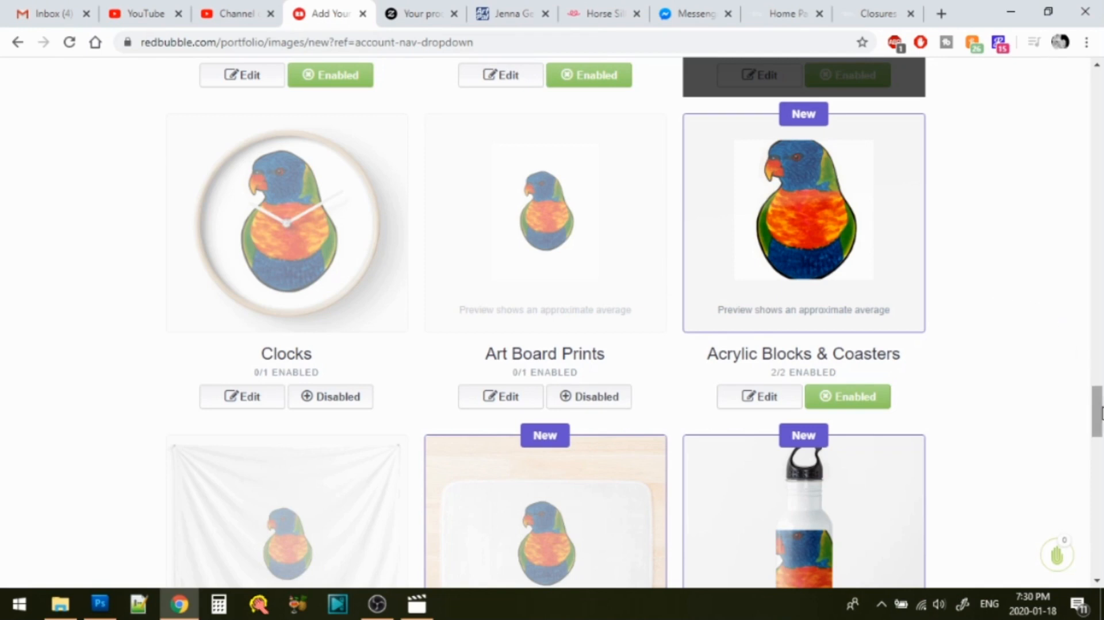
- Re-enable Hardcover Journals and replace its image with 2019-Lorikeet
{"action": "left_click_drag", "start_coordinate": [1101, 411], "coordinate": [1101, 382]}
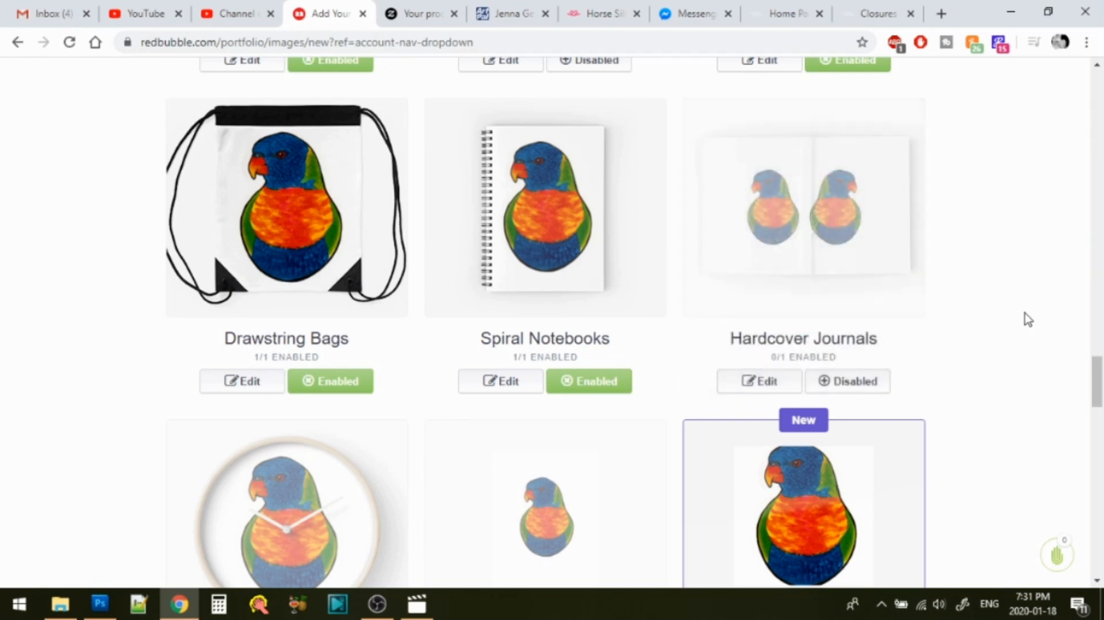
{"action": "left_click", "coordinate": [849, 389]}
{"action": "left_click", "coordinate": [762, 386]}
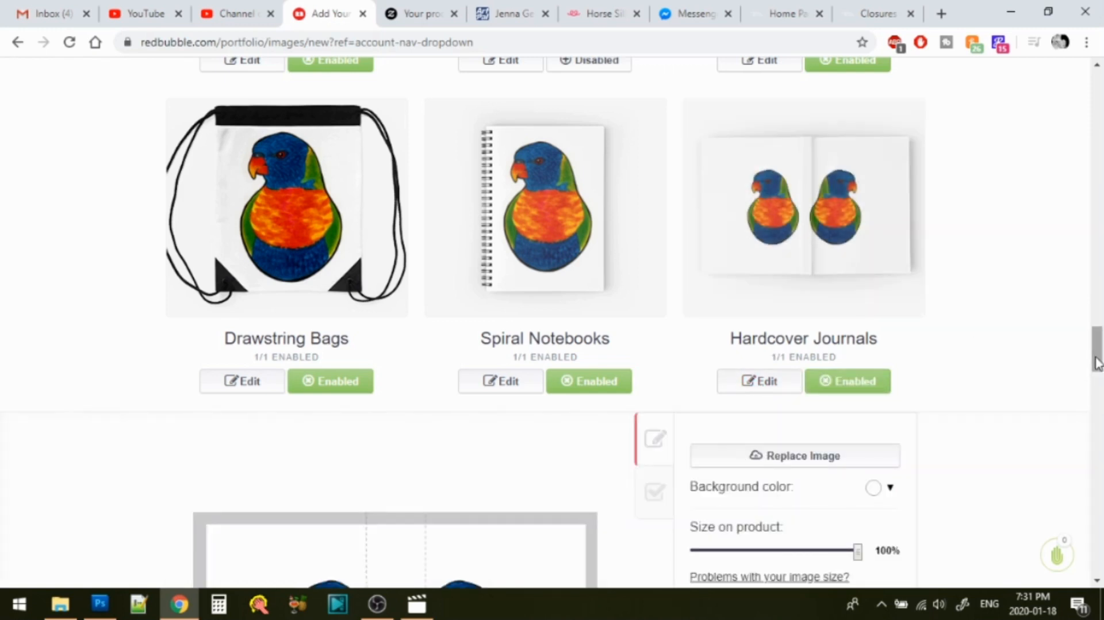
{"action": "scroll", "coordinate": [1093, 368], "scroll_direction": "down", "scroll_amount": 5}
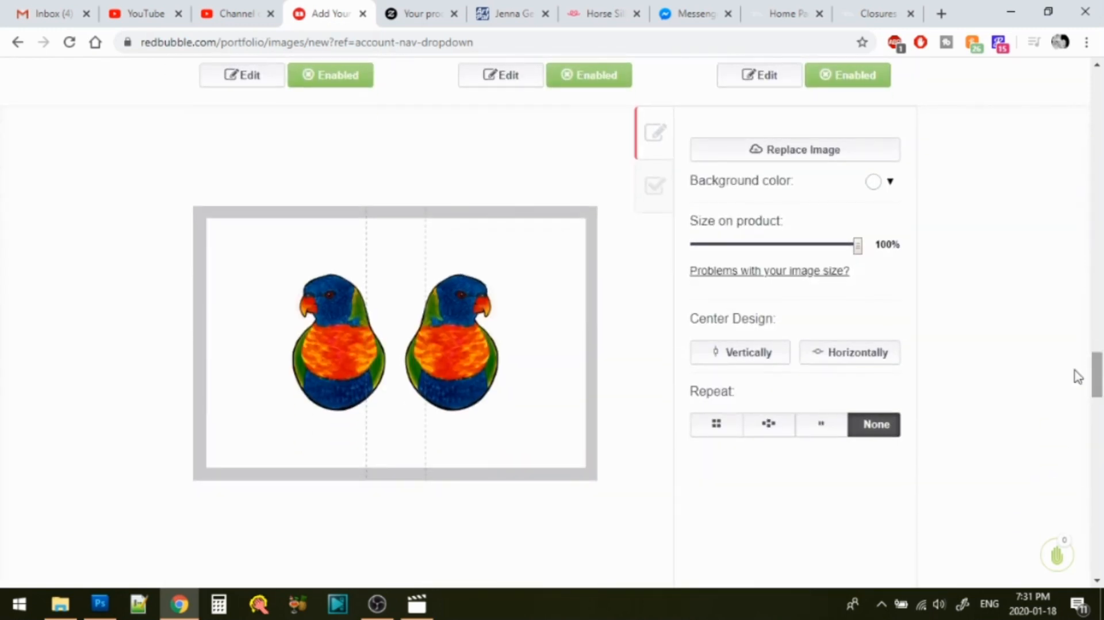
{"action": "left_click", "coordinate": [823, 153]}
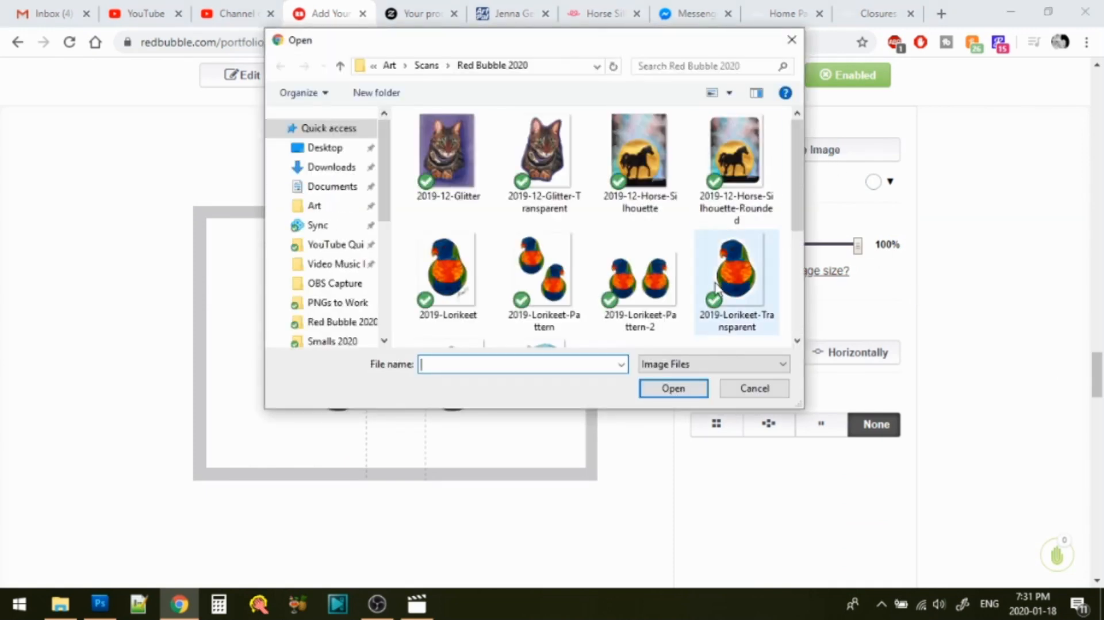
{"action": "double_click", "coordinate": [458, 285]}
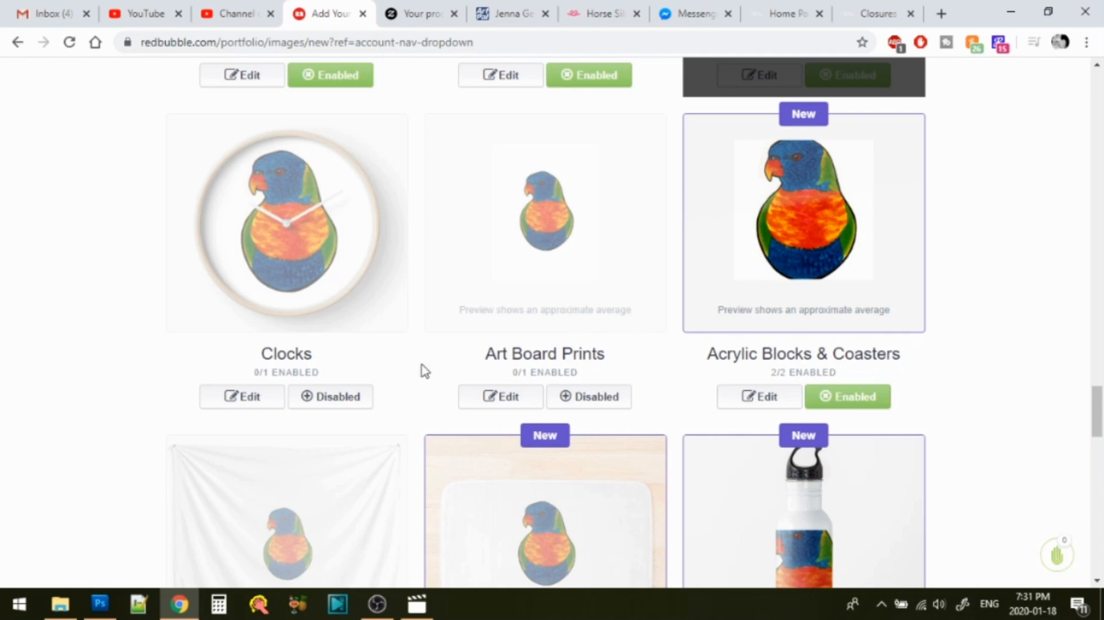
- Enable Clocks and center its design horizontally and vertically
{"action": "left_click", "coordinate": [353, 399]}
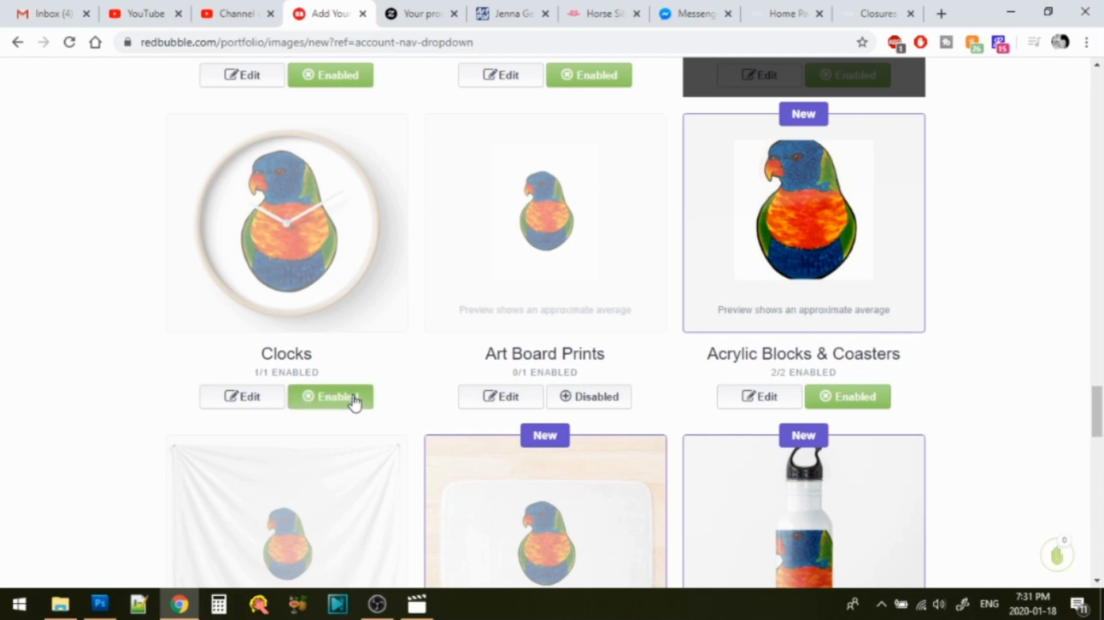
{"action": "left_click", "coordinate": [256, 403]}
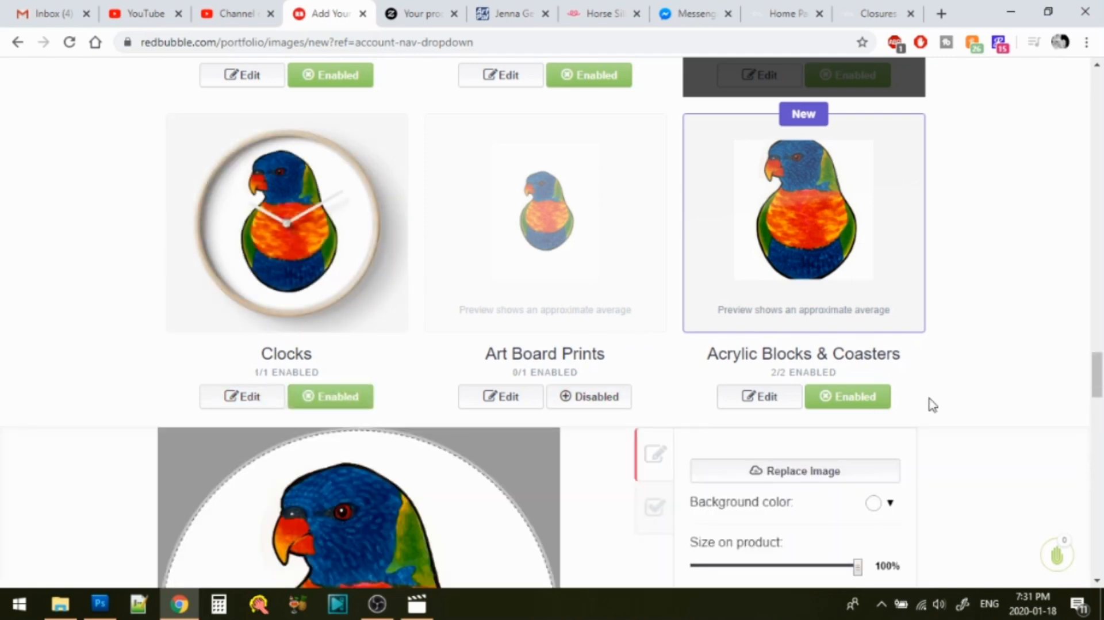
{"action": "left_click_drag", "start_coordinate": [1100, 374], "coordinate": [1101, 397]}
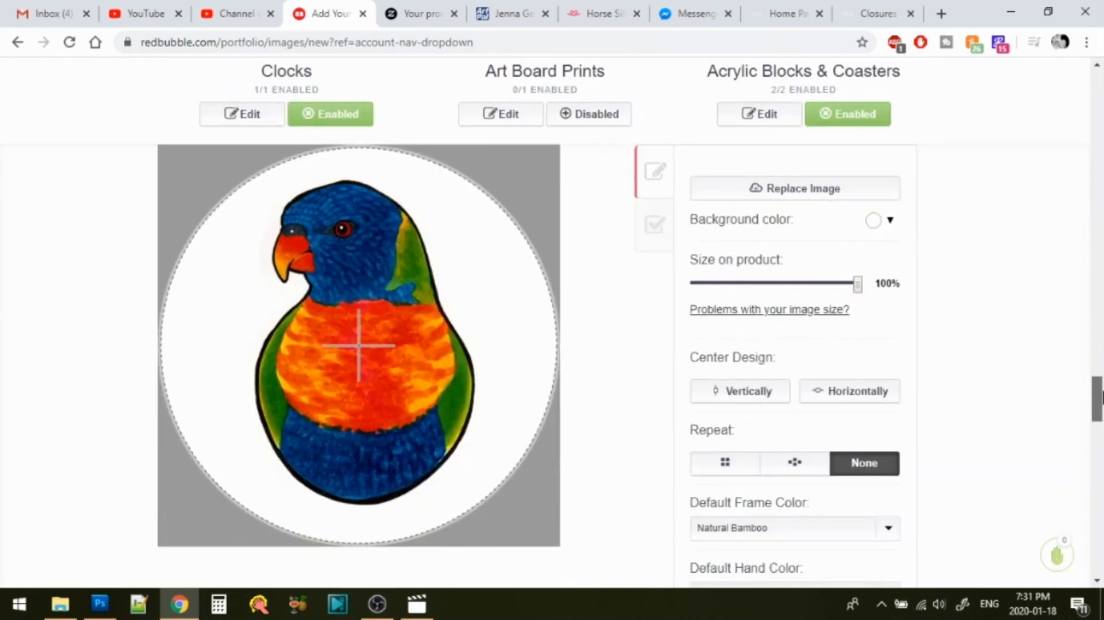
{"action": "left_click", "coordinate": [868, 393]}
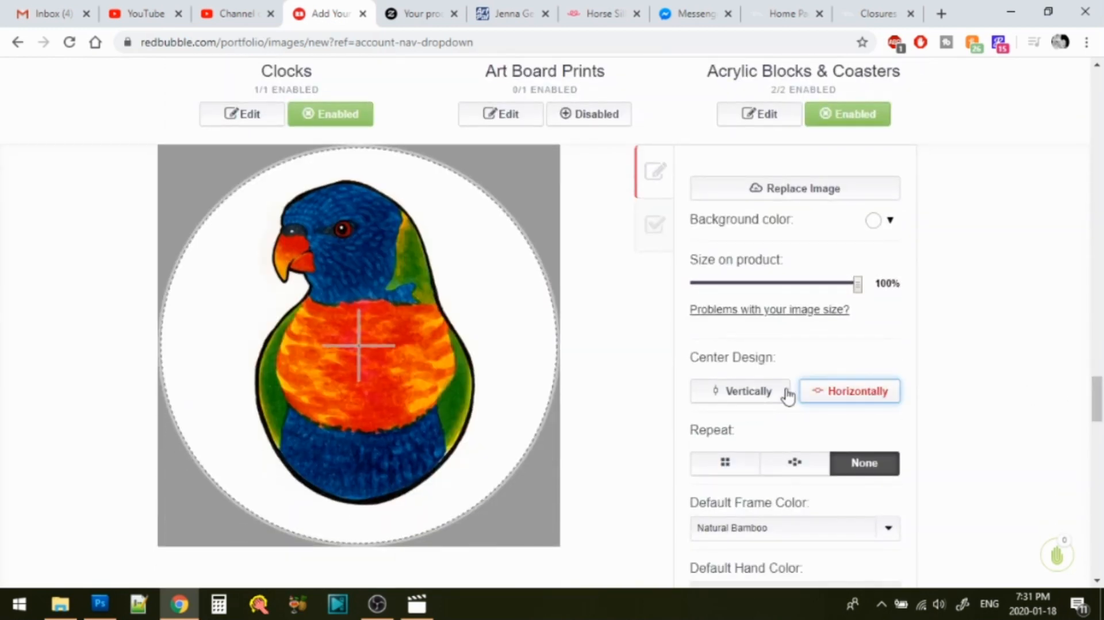
{"action": "left_click", "coordinate": [757, 400]}
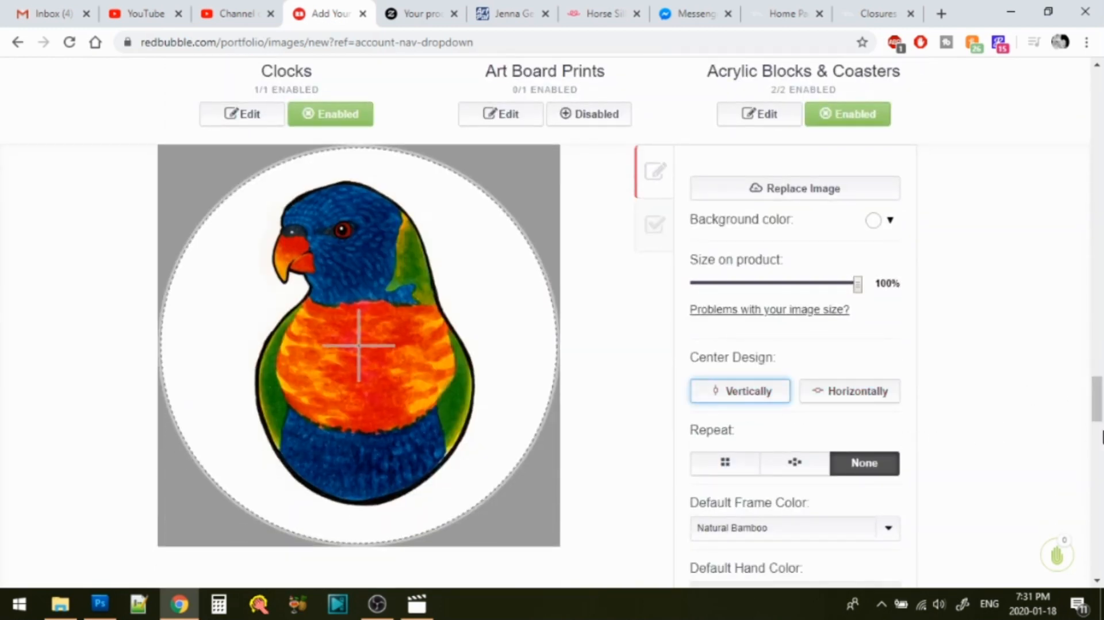
- Set the Clocks default frame color to Black and default hand color to White, and close the Clocks design settings
{"action": "scroll", "coordinate": [1101, 414], "scroll_direction": "down", "scroll_amount": 2}
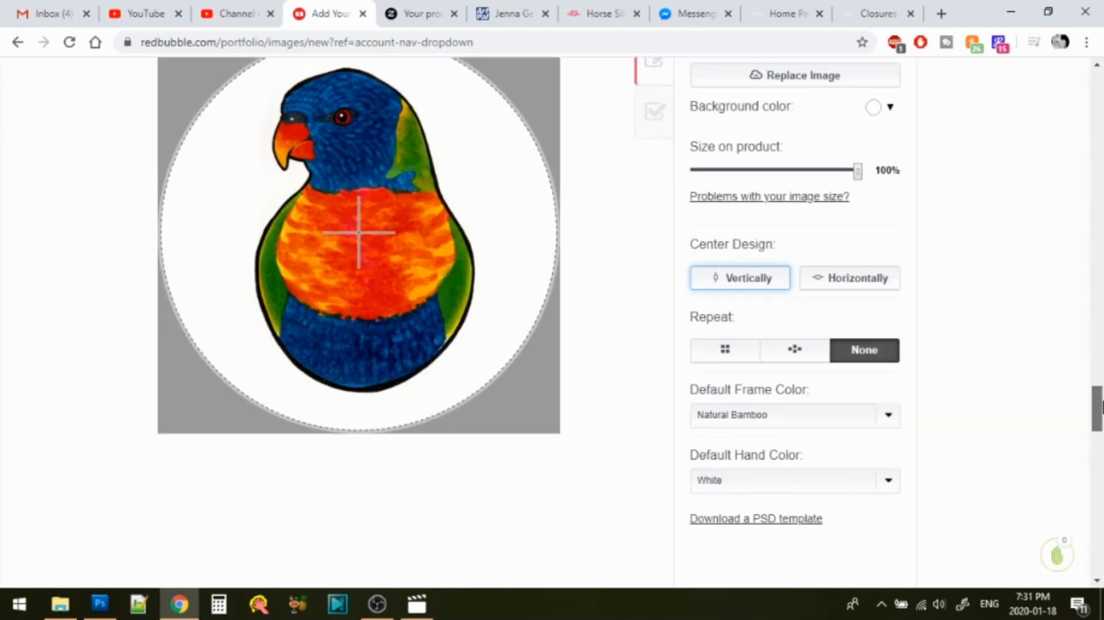
{"action": "left_click", "coordinate": [888, 420]}
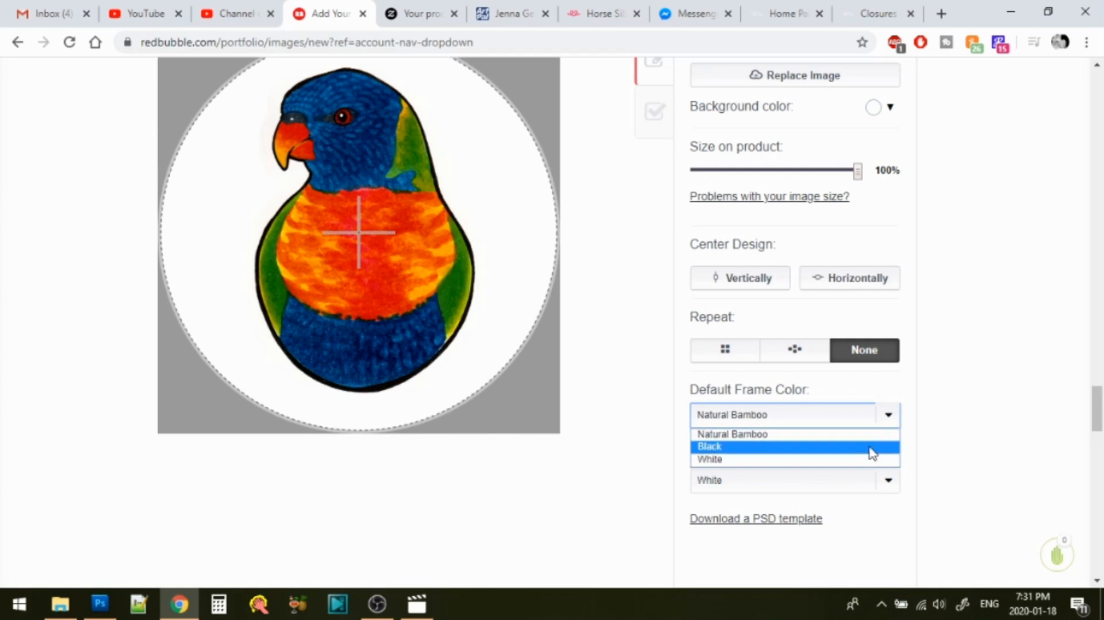
{"action": "left_click", "coordinate": [872, 448]}
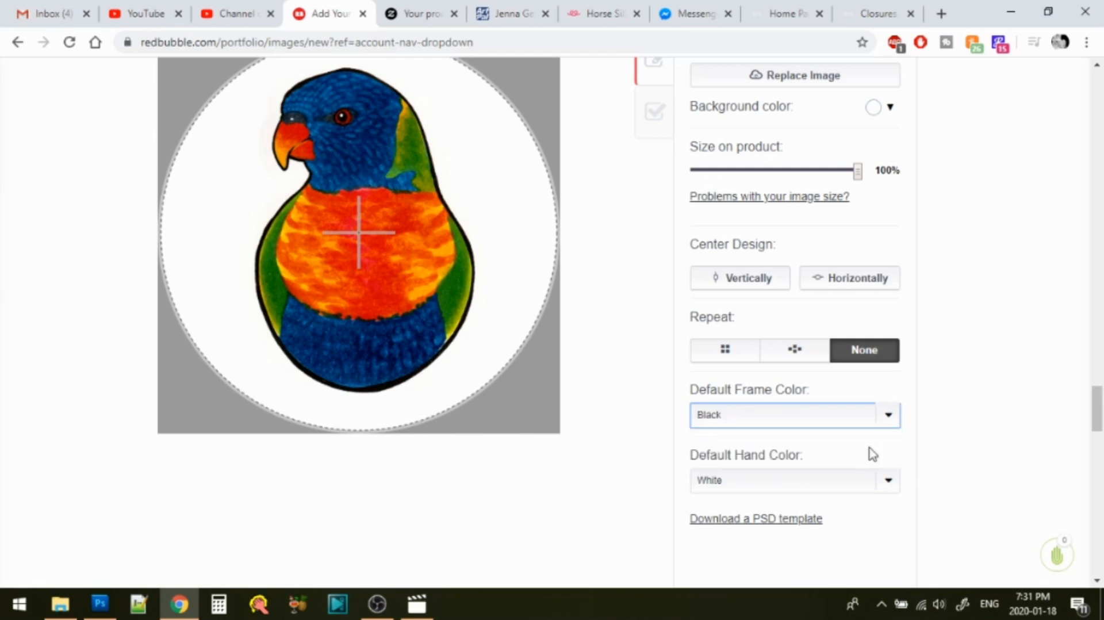
{"action": "left_click", "coordinate": [891, 483]}
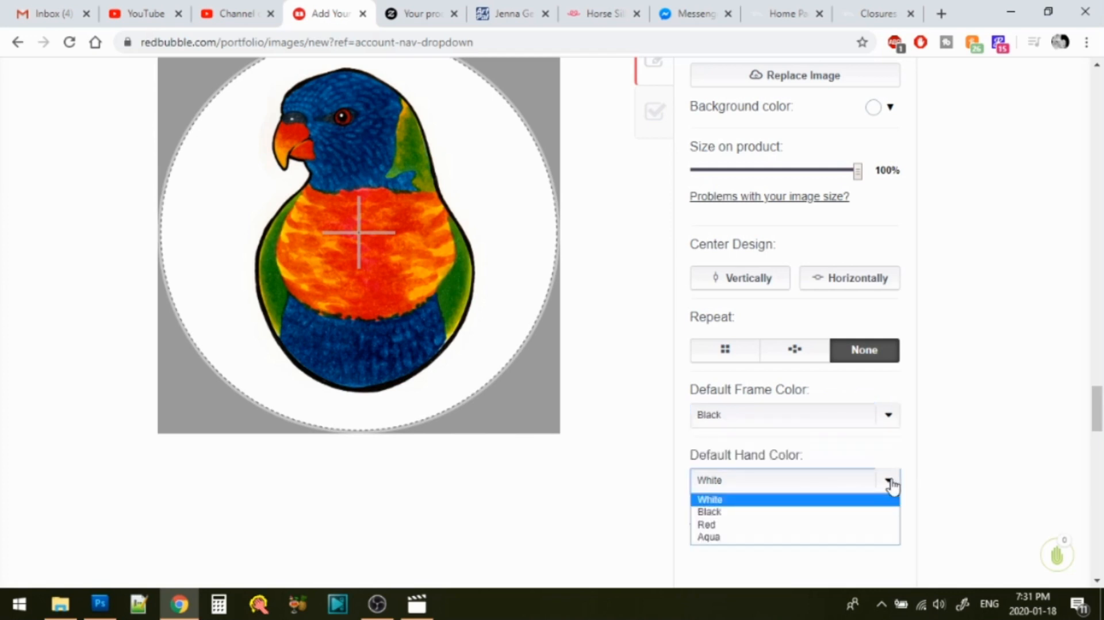
{"action": "left_click", "coordinate": [856, 516]}
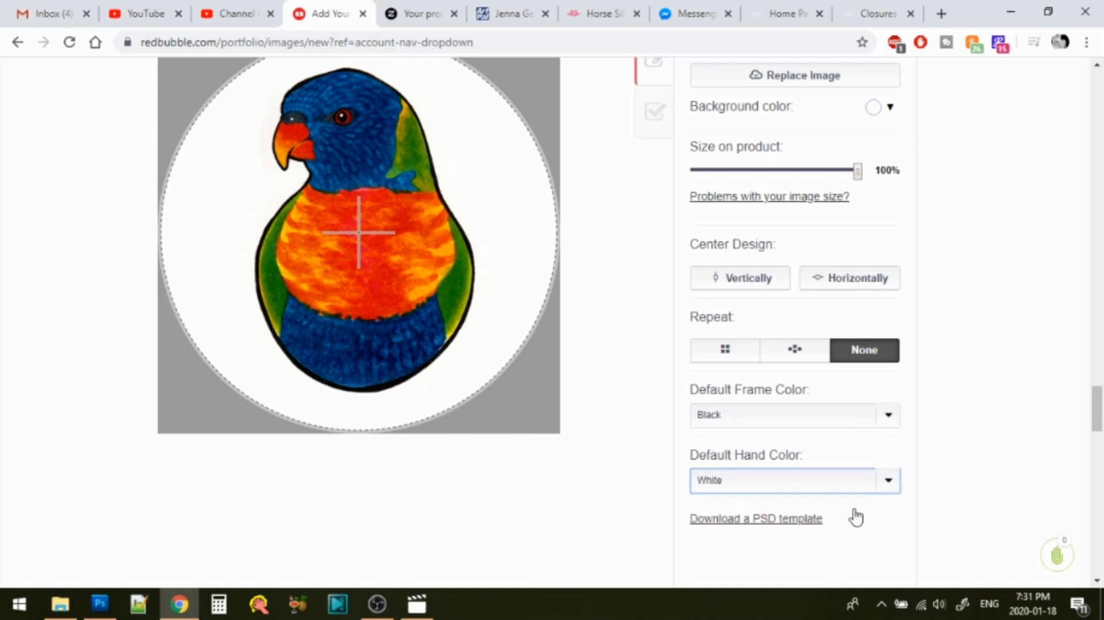
{"action": "left_click_drag", "start_coordinate": [1100, 412], "coordinate": [1100, 371]}
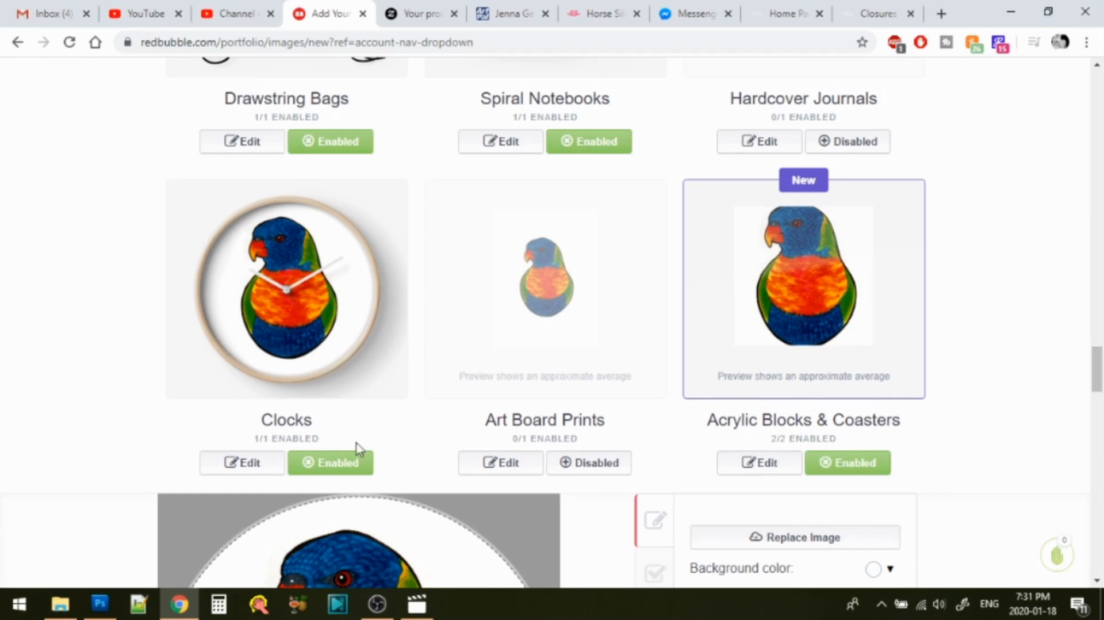
{"action": "left_click", "coordinate": [248, 467]}
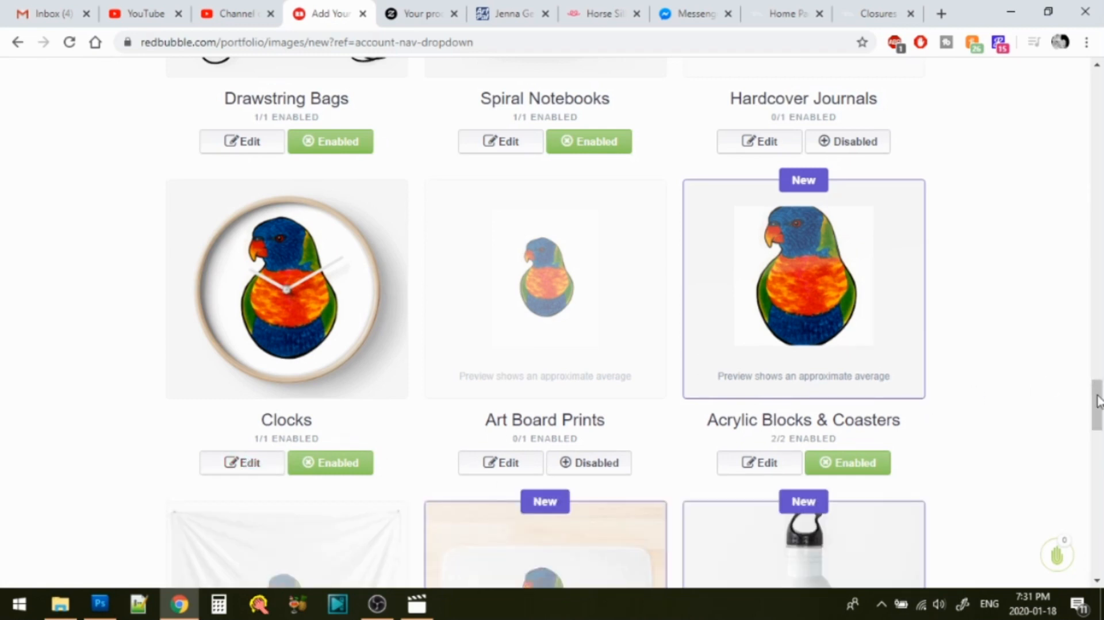
- Enable Hardcover Journals and set its repeat so the lorikeet appears once on each cover
{"action": "left_click_drag", "start_coordinate": [1098, 406], "coordinate": [1099, 385]}
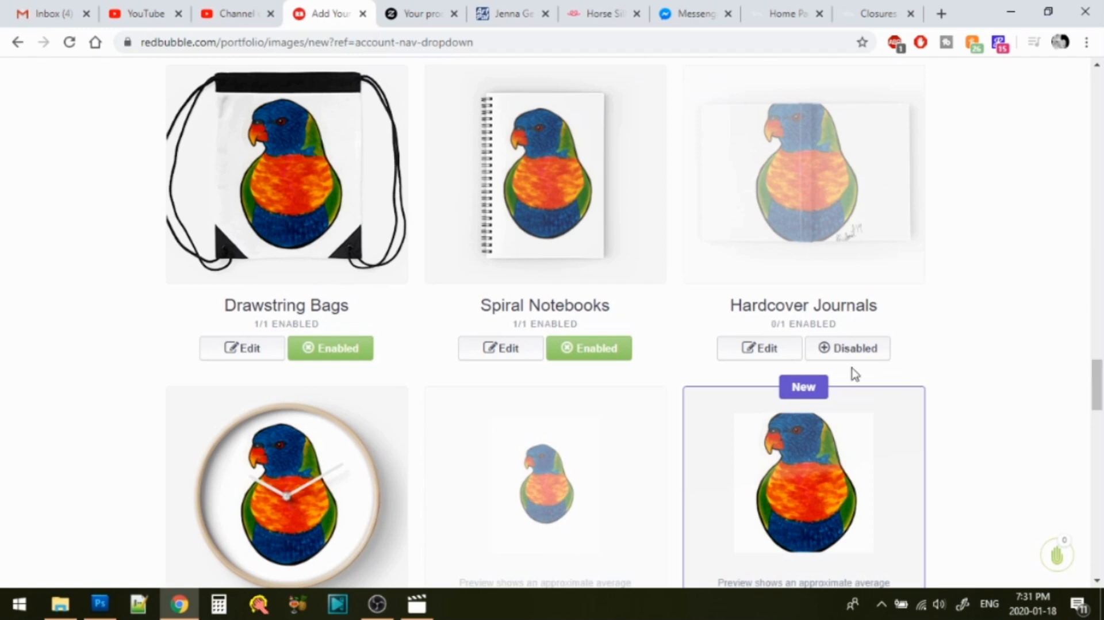
{"action": "left_click", "coordinate": [838, 353]}
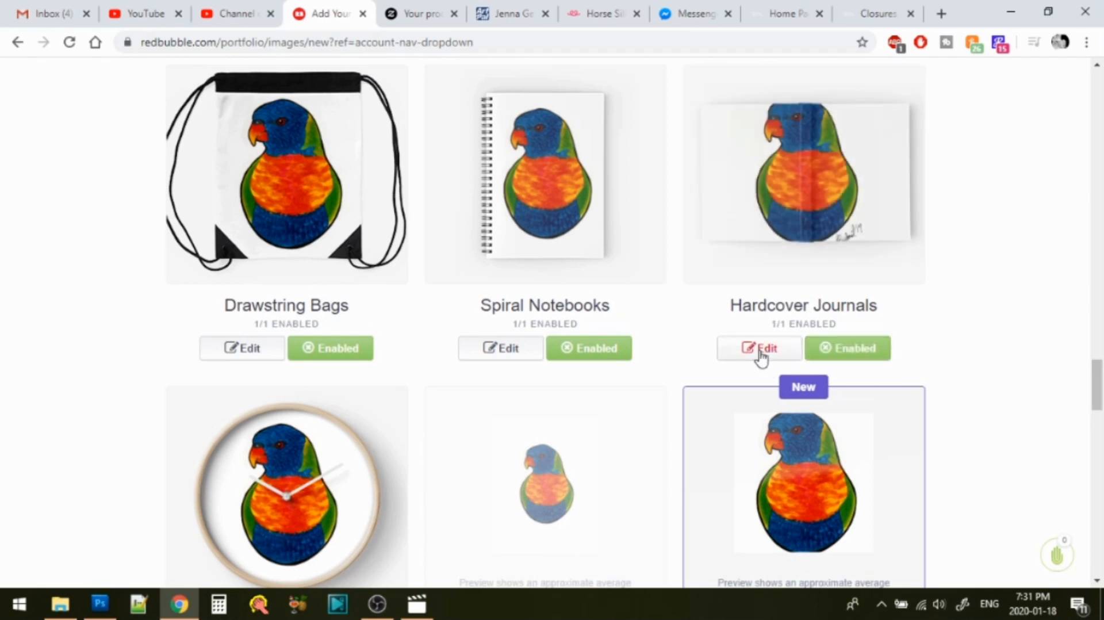
{"action": "left_click", "coordinate": [759, 352]}
{"action": "left_click_drag", "start_coordinate": [1099, 362], "coordinate": [1099, 384]}
{"action": "left_click", "coordinate": [832, 439]}
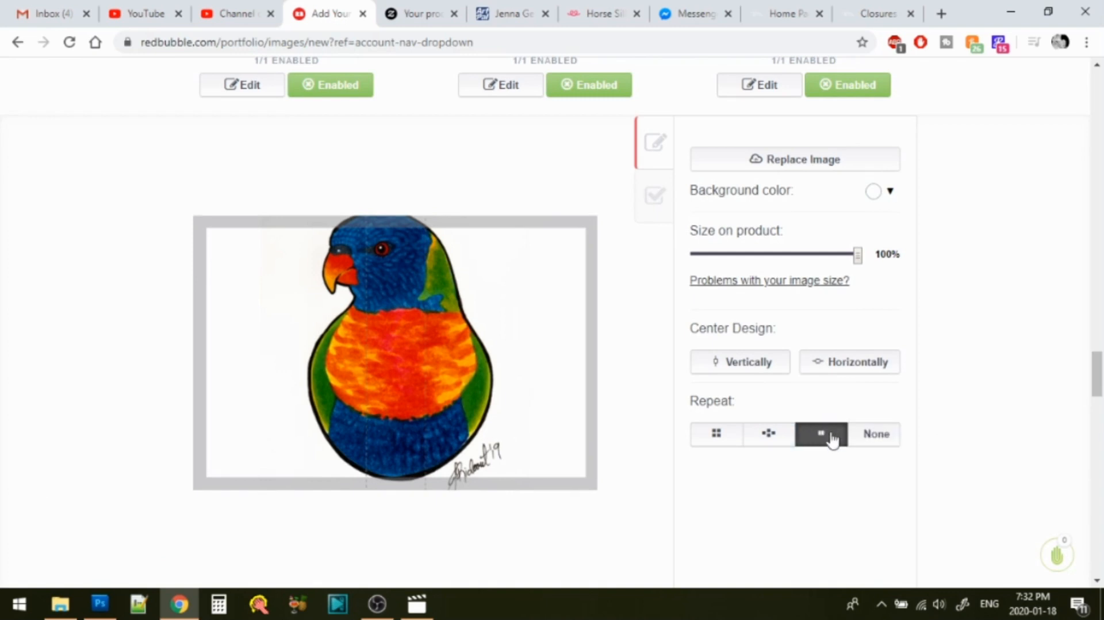
- Set the Hardcover Journals design size to 75% and center it horizontally and vertically
{"action": "left_click", "coordinate": [822, 255]}
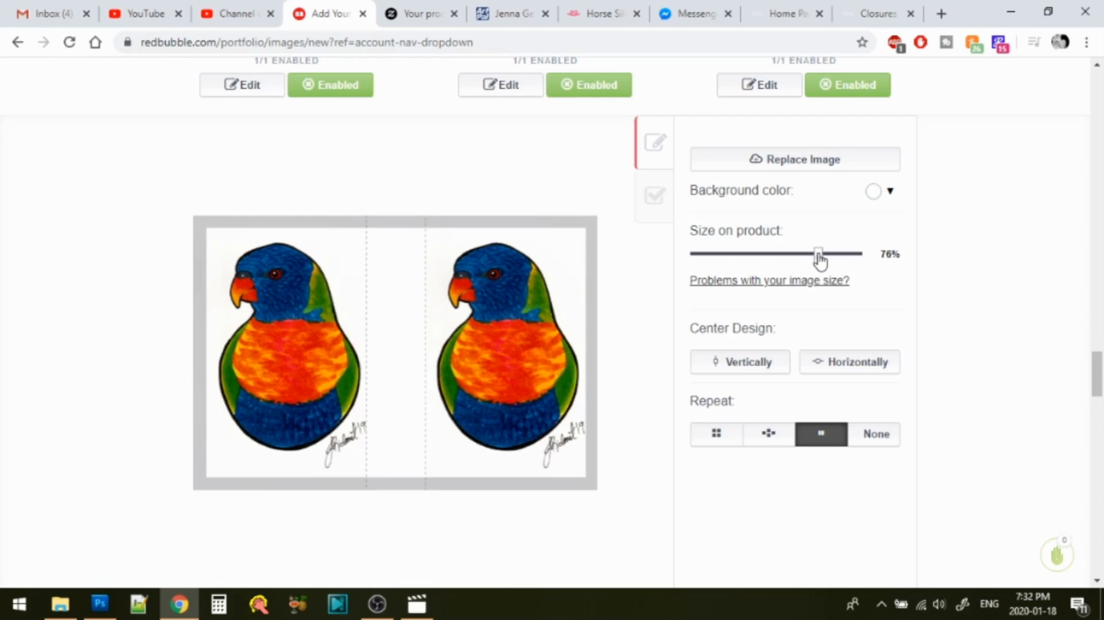
{"action": "left_click_drag", "start_coordinate": [817, 260], "coordinate": [819, 260]}
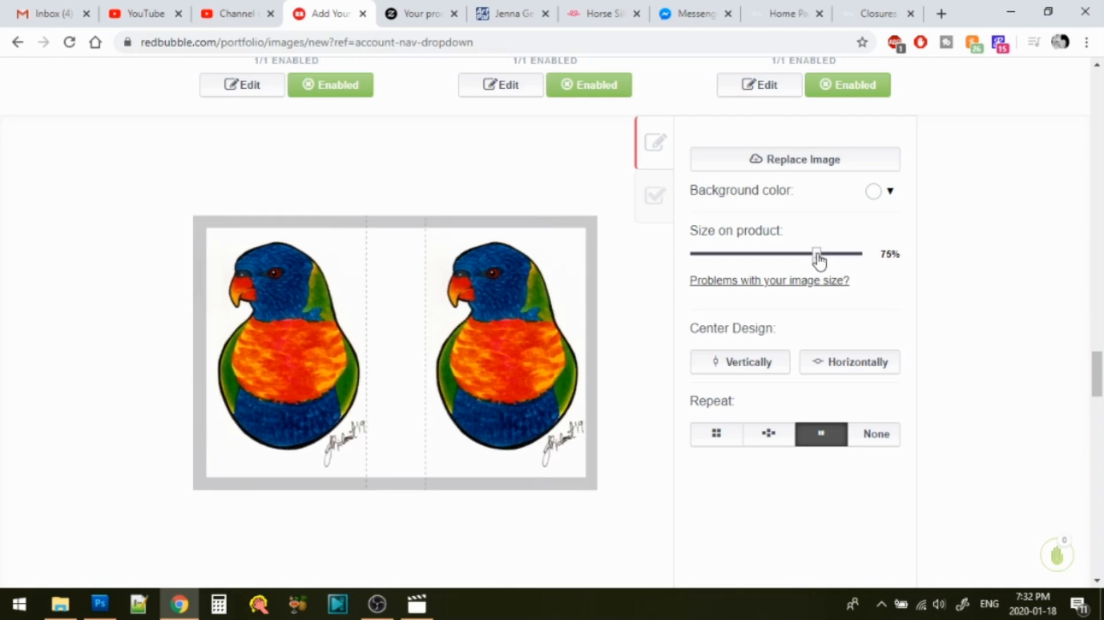
{"action": "left_click", "coordinate": [844, 368]}
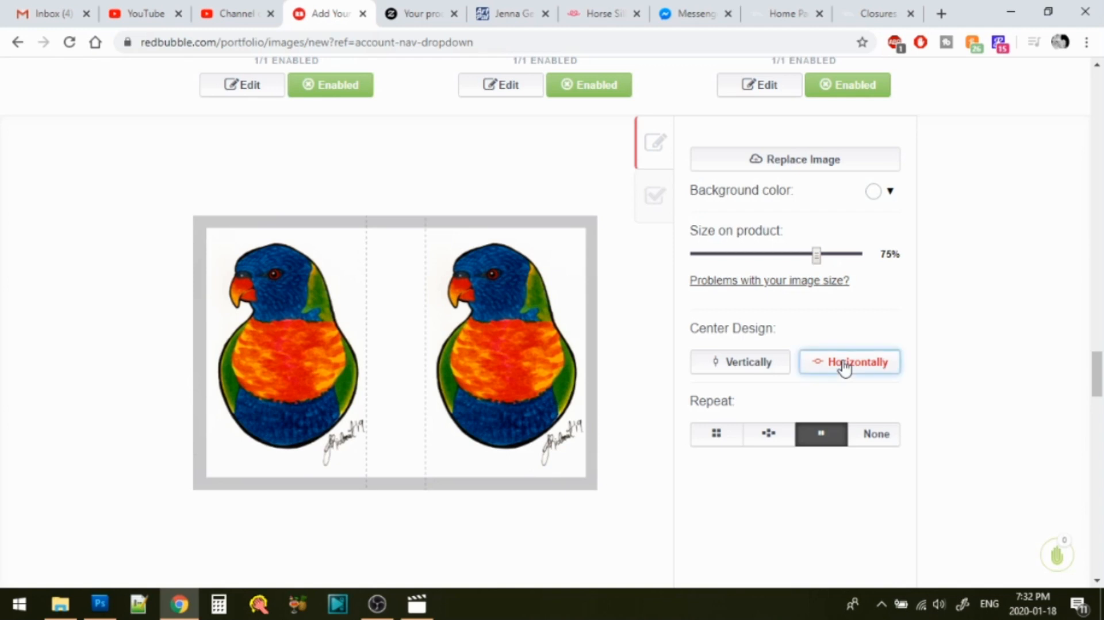
{"action": "left_click", "coordinate": [748, 369]}
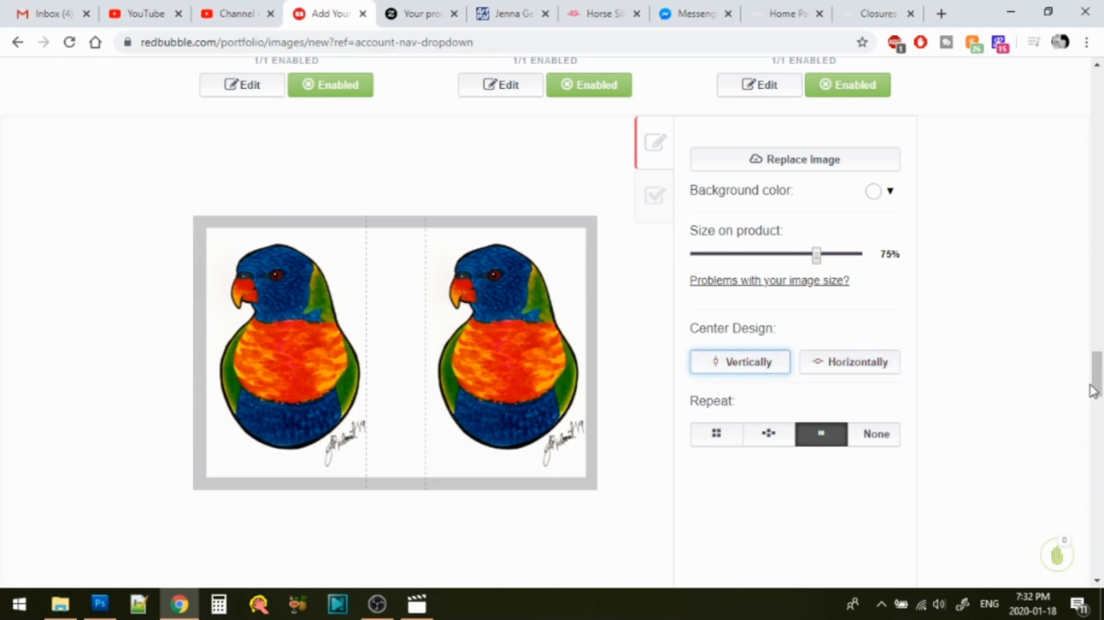
- Try a dark red #7b2222 background color on Hardcover Journals and check the product preview
{"action": "mouse_move", "coordinate": [1096, 387]}
{"action": "left_mouse_down"}
{"action": "mouse_move", "coordinate": [1097, 364]}
{"action": "mouse_move", "coordinate": [1098, 379]}
{"action": "left_mouse_up"}
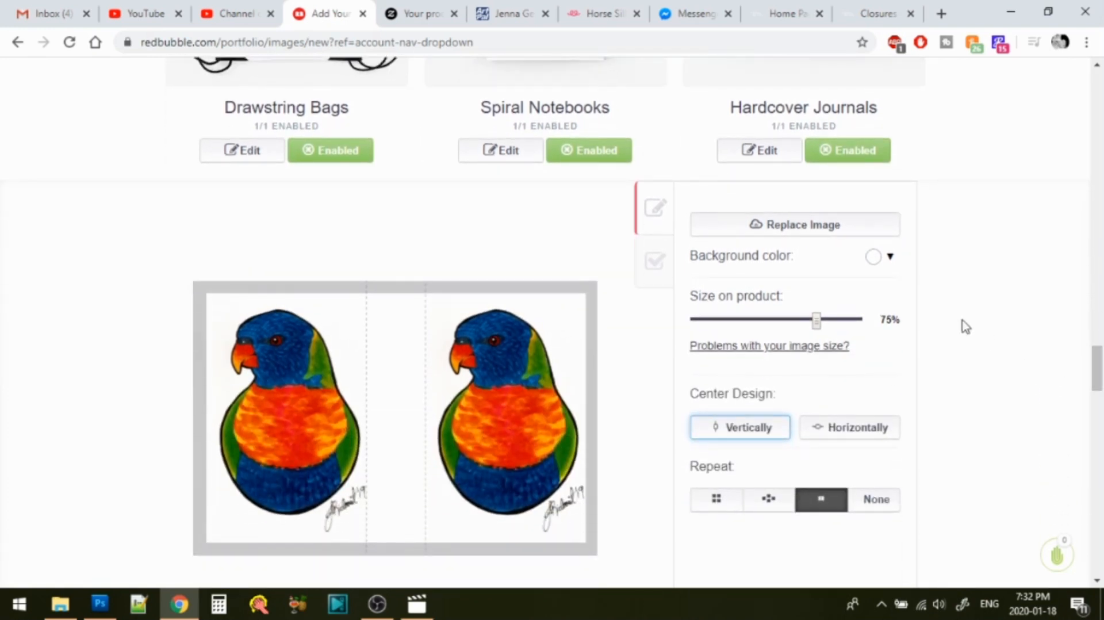
{"action": "left_click", "coordinate": [890, 258]}
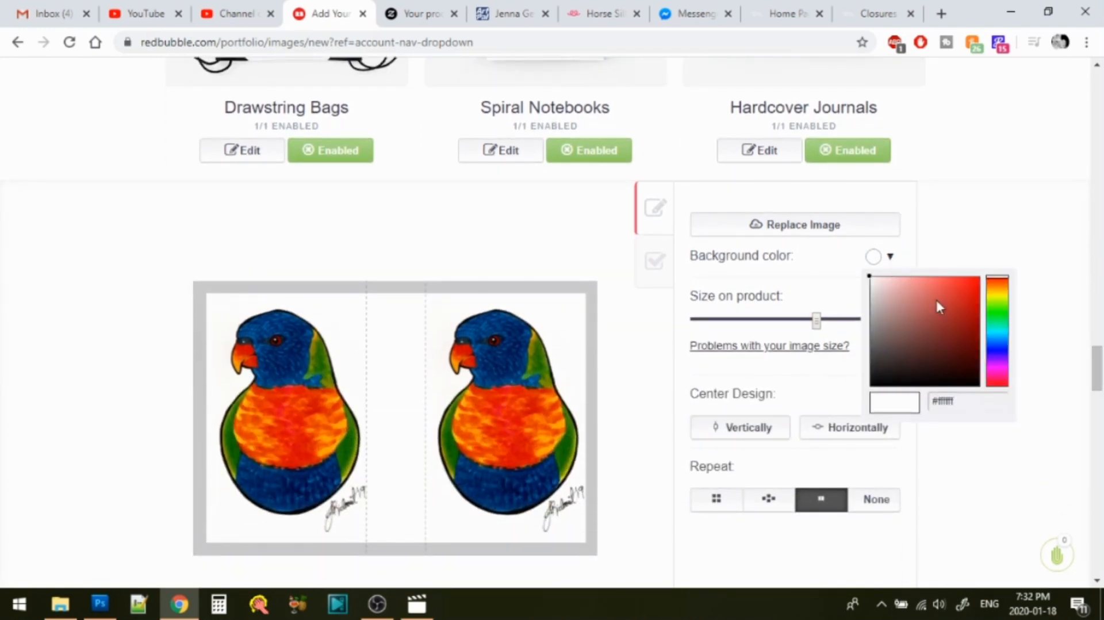
{"action": "left_click", "coordinate": [948, 333]}
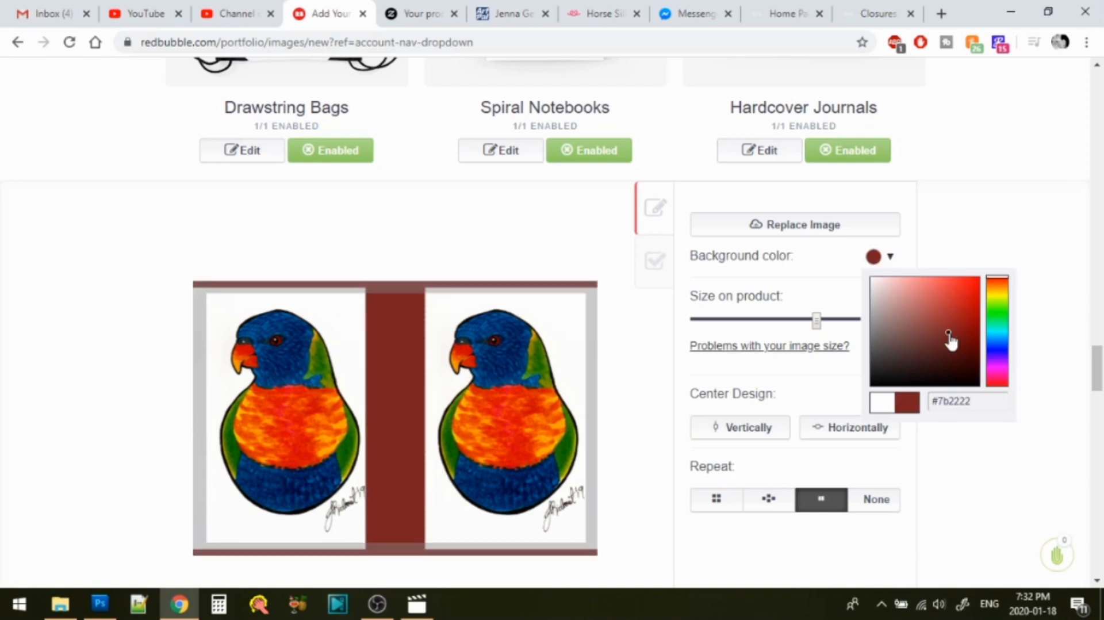
{"action": "left_click", "coordinate": [1059, 310]}
{"action": "scroll", "coordinate": [1097, 368], "scroll_direction": "up", "scroll_amount": 3}
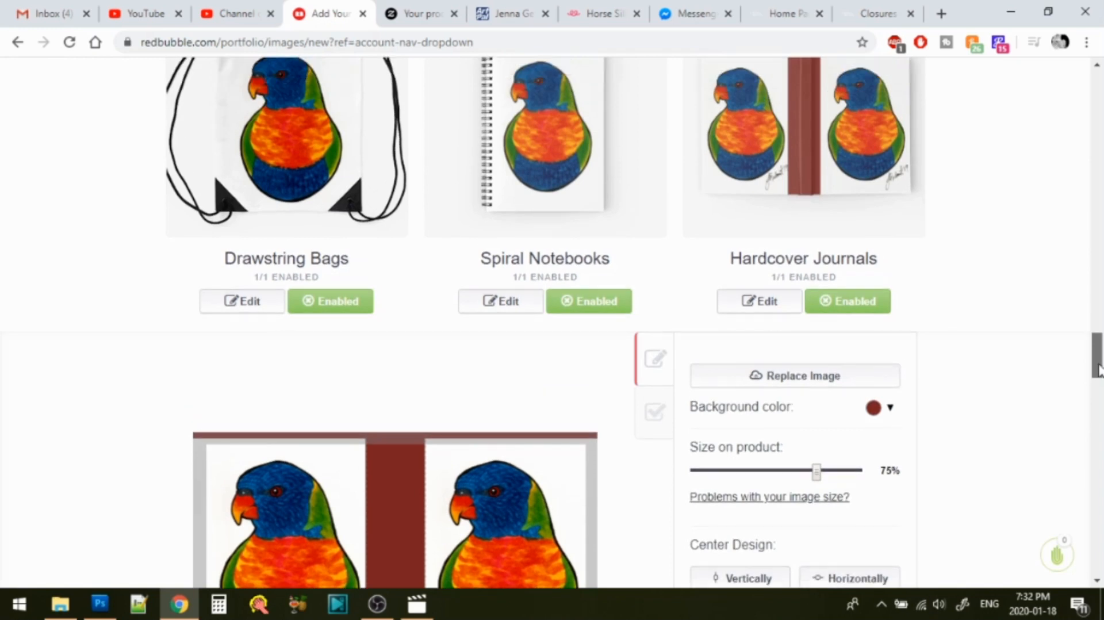
{"action": "left_click_drag", "start_coordinate": [1098, 368], "coordinate": [1098, 362]}
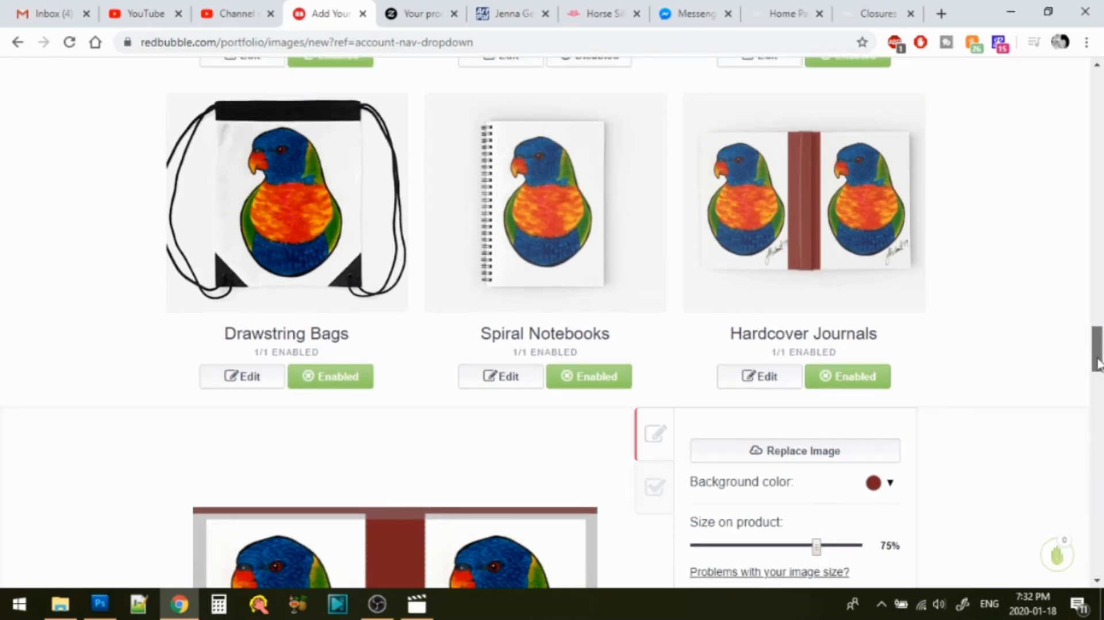
- Change the Hardcover Journals background color to dark blue and close its design settings
{"action": "left_click_drag", "start_coordinate": [1098, 362], "coordinate": [1099, 380]}
{"action": "left_click", "coordinate": [872, 285]}
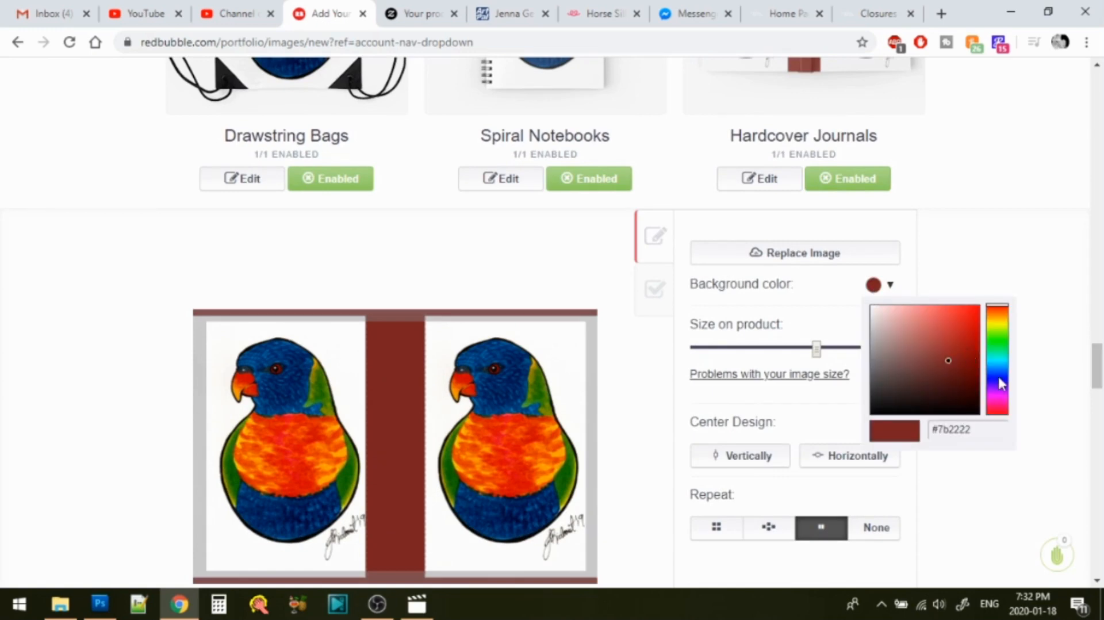
{"action": "left_click", "coordinate": [1001, 384]}
{"action": "left_click", "coordinate": [1060, 413]}
{"action": "scroll", "coordinate": [1059, 413], "scroll_direction": "up", "scroll_amount": 3}
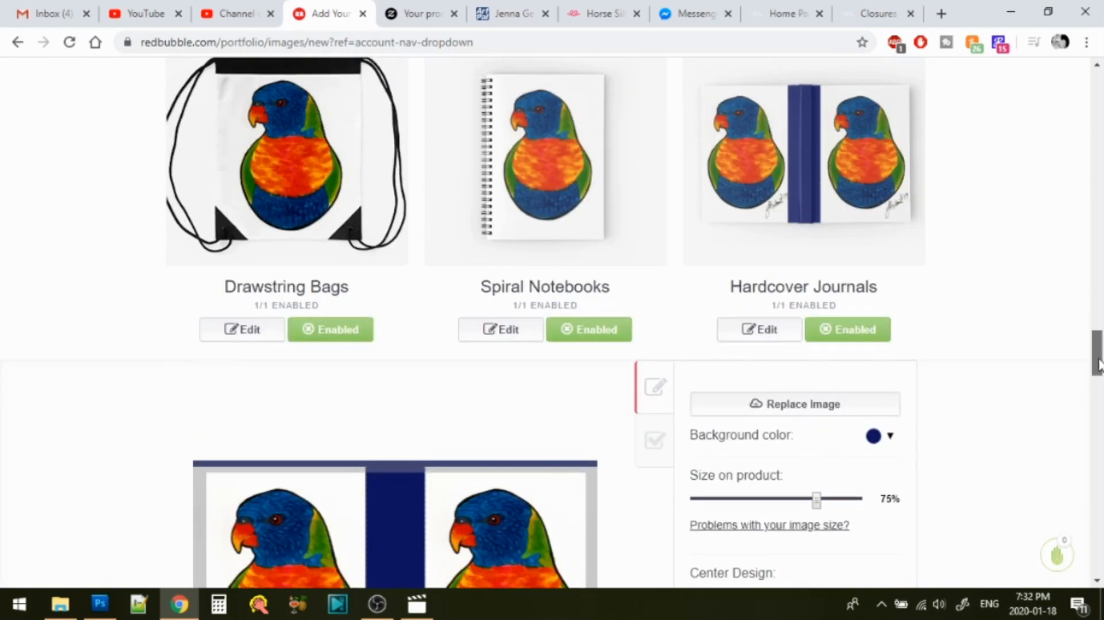
{"action": "left_click", "coordinate": [761, 339]}
- Replace the Art Board Prints image with 2019-Lorikeet
{"action": "scroll", "coordinate": [748, 356], "scroll_direction": "down", "scroll_amount": 5}
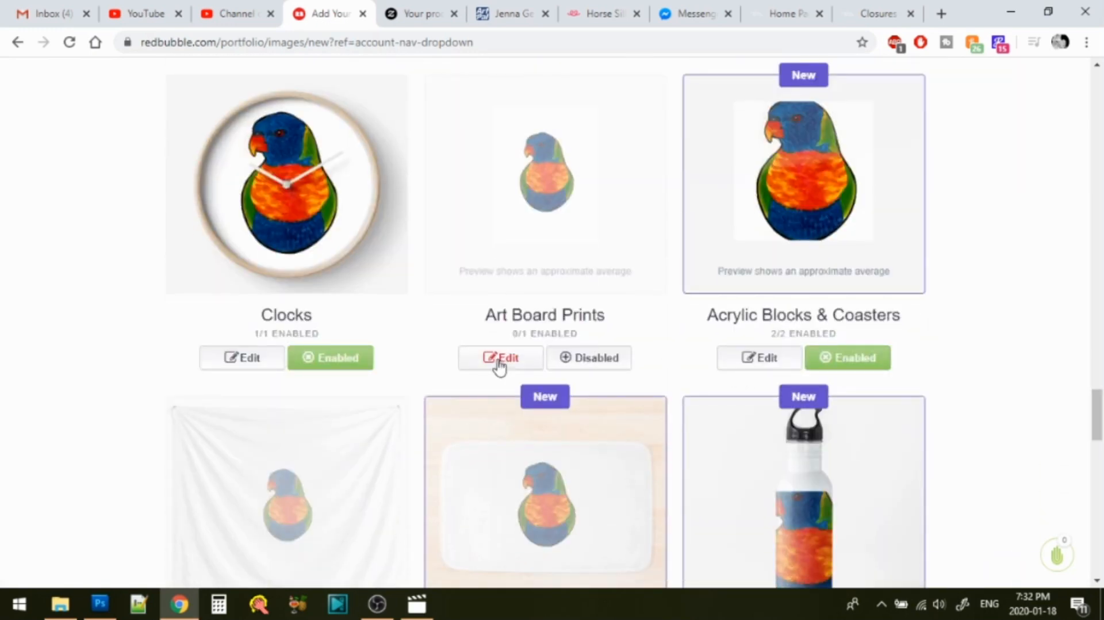
{"action": "left_click", "coordinate": [499, 362]}
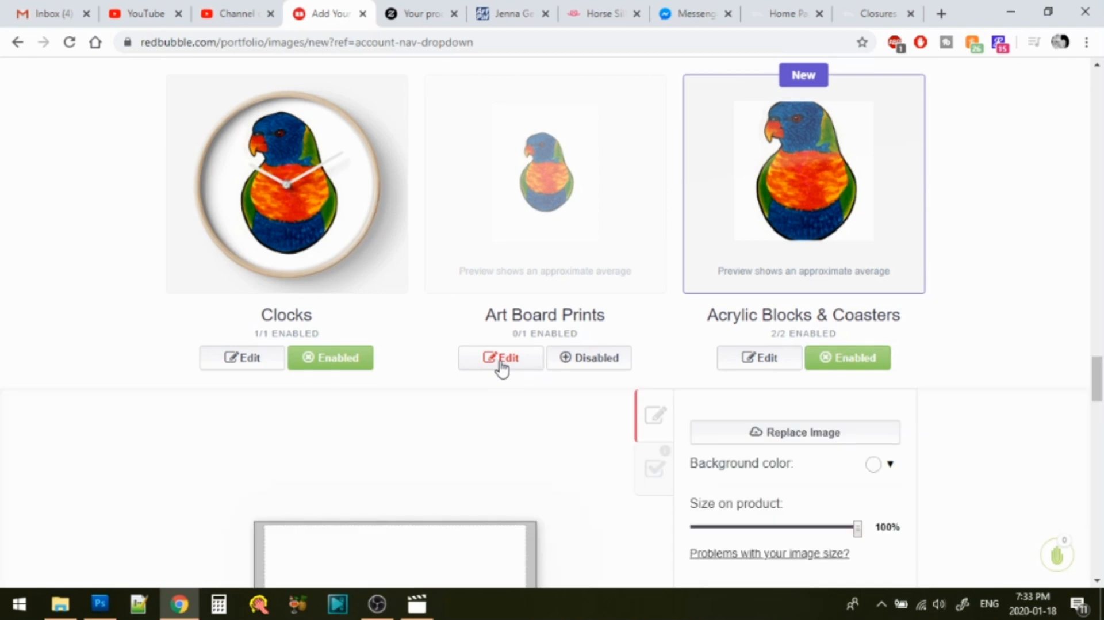
{"action": "left_click", "coordinate": [840, 436]}
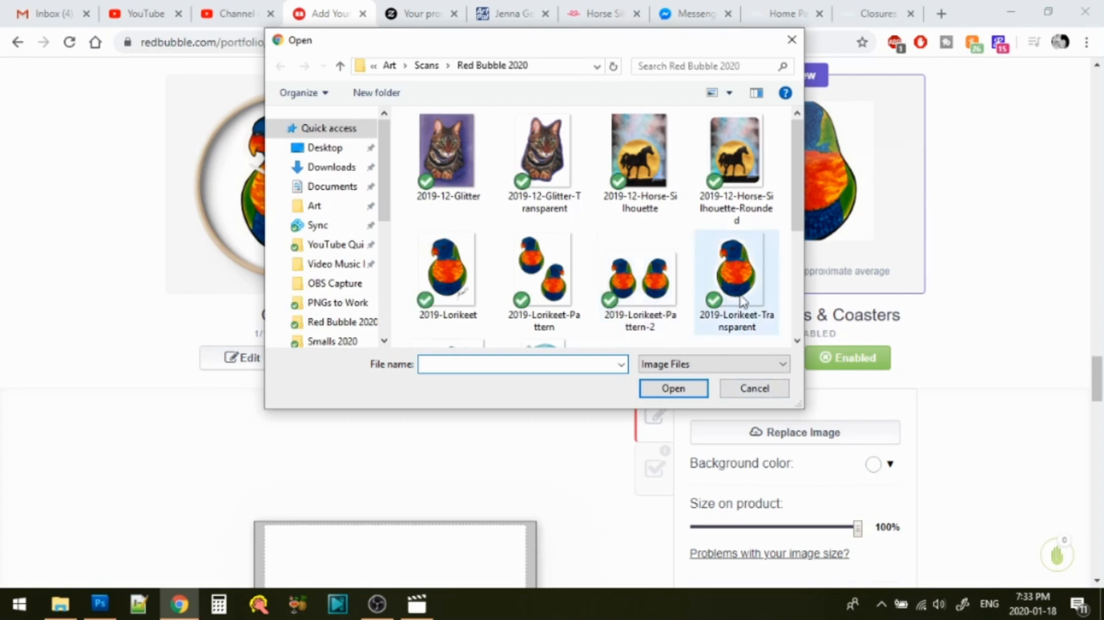
{"action": "double_click", "coordinate": [468, 277]}
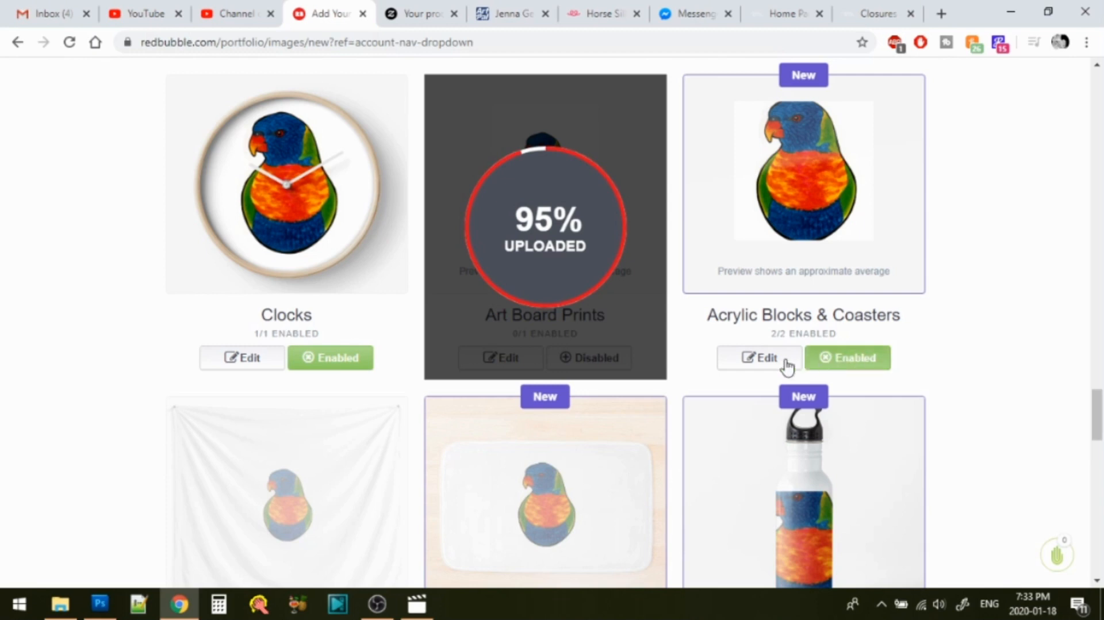
- Replace the Acrylic Blocks & Coasters image with 2019-Lorikeet
{"action": "left_click", "coordinate": [765, 360]}
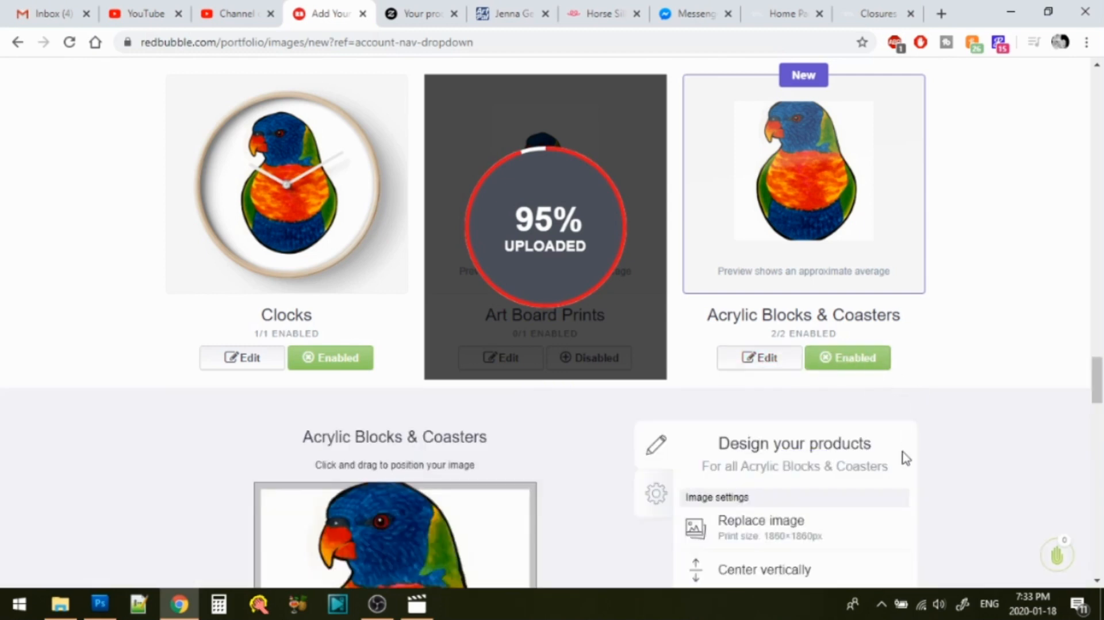
{"action": "left_click", "coordinate": [789, 524]}
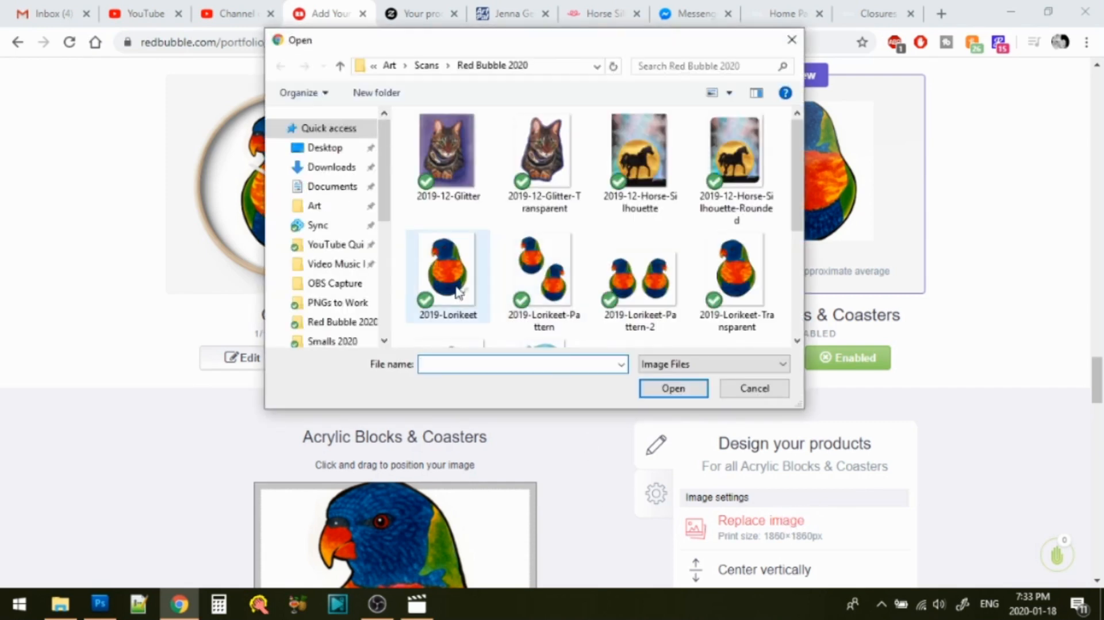
{"action": "left_click", "coordinate": [454, 289]}
{"action": "double_click", "coordinate": [453, 286]}
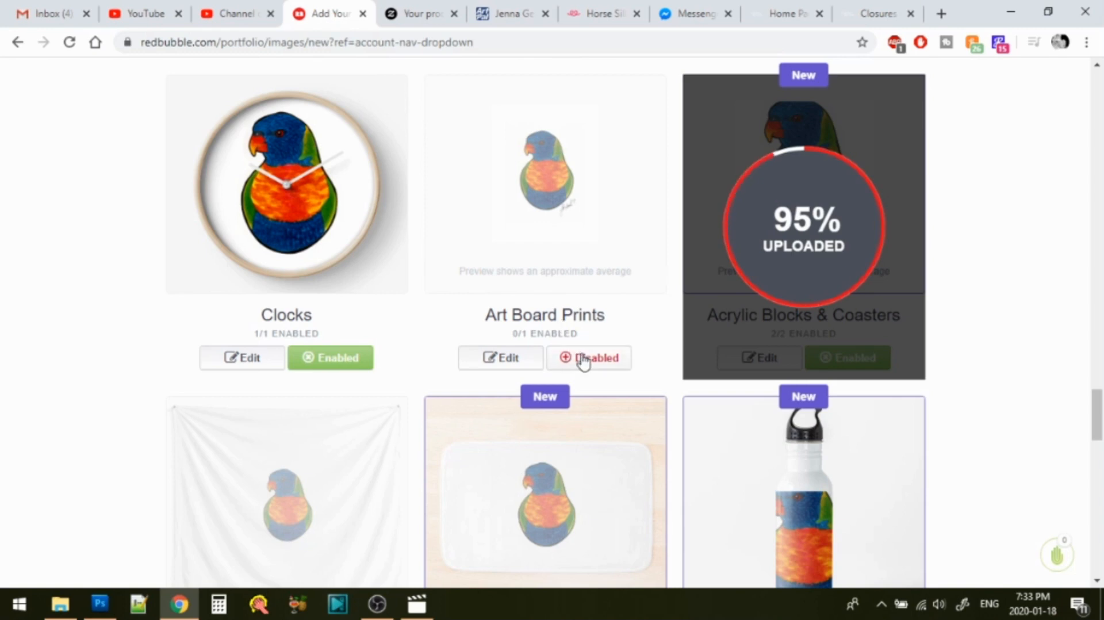
- Enable Art Board Prints and open its design settings to check the image placement
{"action": "left_click", "coordinate": [584, 361]}
{"action": "left_click", "coordinate": [500, 360]}
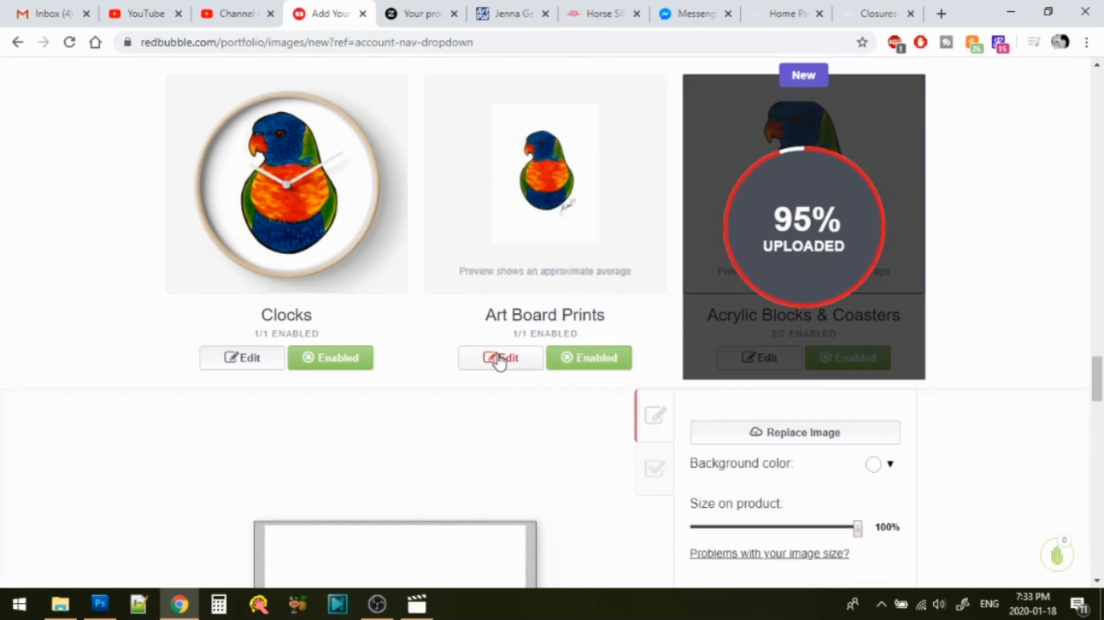
{"action": "scroll", "coordinate": [1073, 349], "scroll_direction": "down", "scroll_amount": 4}
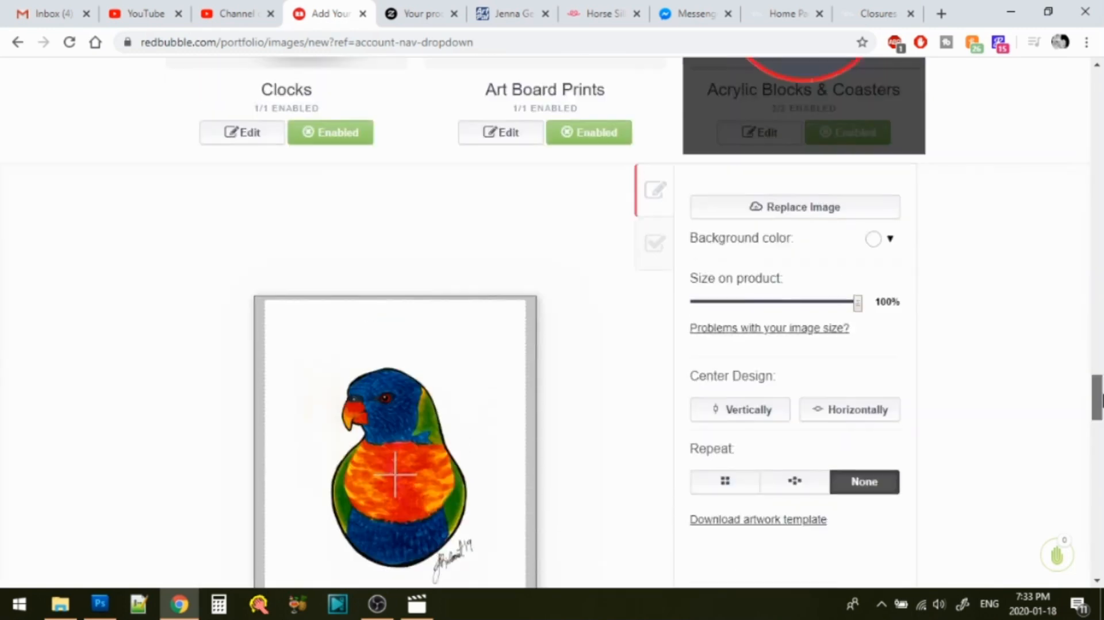
- Scale down the Acrylic Blocks & Coasters image so the whole bird fits, center it vertically, and close the design settings
{"action": "scroll", "coordinate": [766, 396], "scroll_direction": "up", "scroll_amount": 5}
{"action": "left_click", "coordinate": [770, 398]}
{"action": "scroll", "coordinate": [977, 342], "scroll_direction": "down", "scroll_amount": 4}
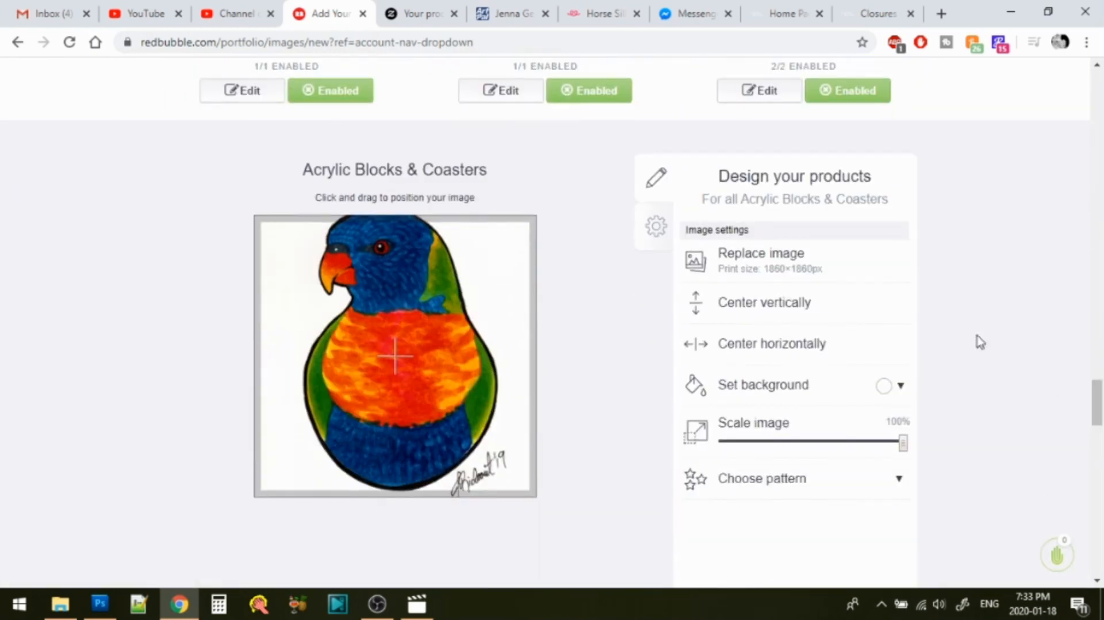
{"action": "left_click_drag", "start_coordinate": [906, 441], "coordinate": [861, 447]}
{"action": "left_click", "coordinate": [770, 310]}
{"action": "scroll", "coordinate": [770, 373], "scroll_direction": "up", "scroll_amount": 5}
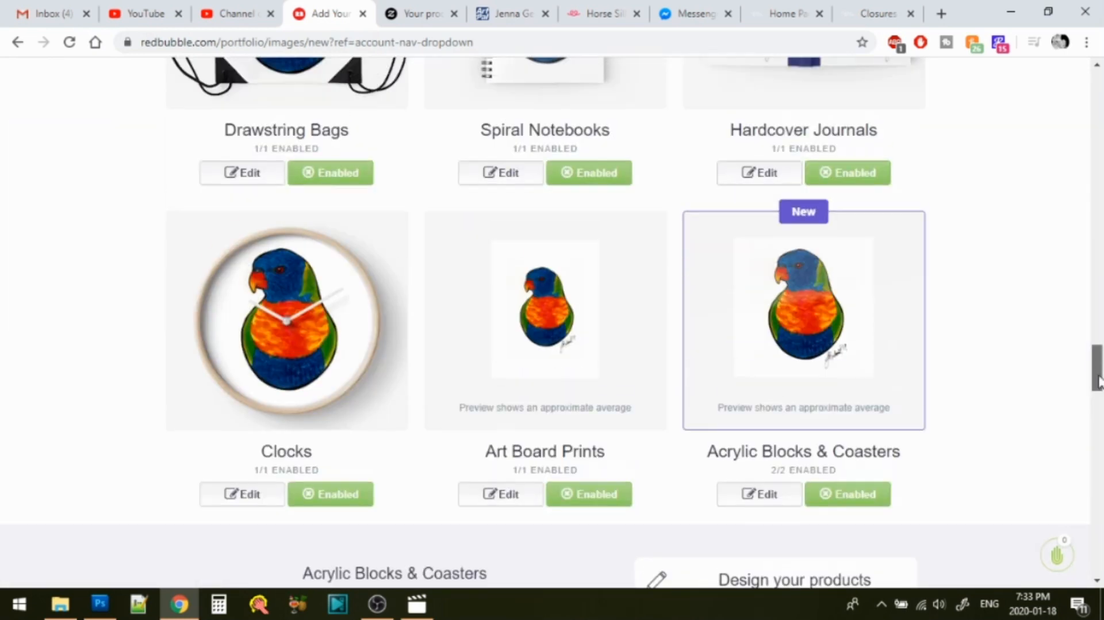
{"action": "left_click", "coordinate": [769, 437]}
- Replace the Throw Blankets & Wall Tapestries image with 2019-Lorikeet-Pattern
{"action": "left_click_drag", "start_coordinate": [1097, 415], "coordinate": [1101, 448]}
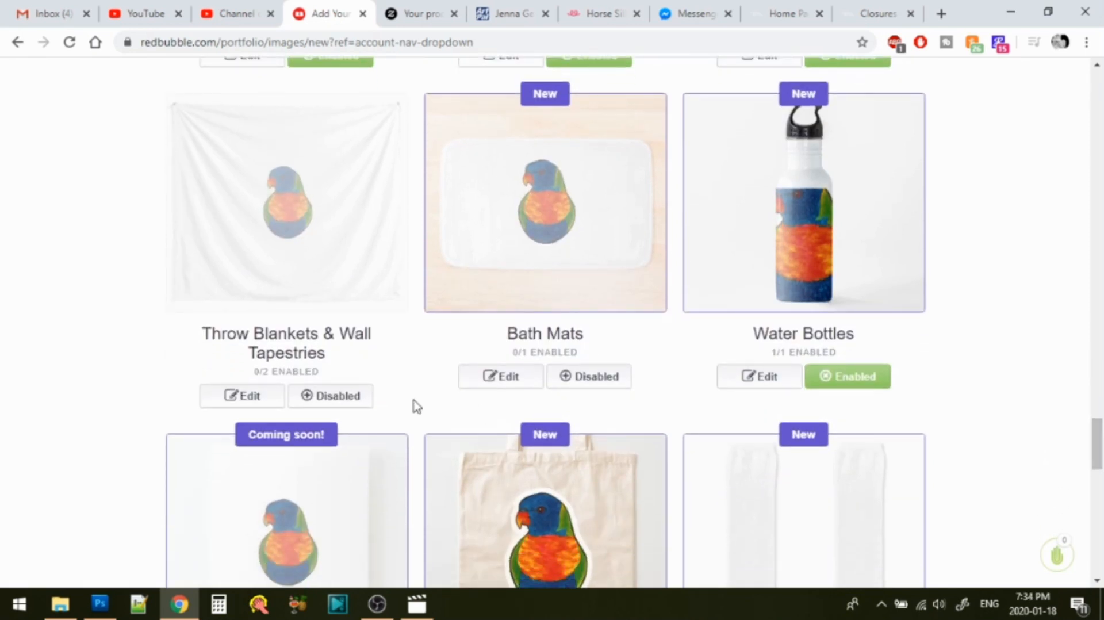
{"action": "left_click", "coordinate": [251, 397]}
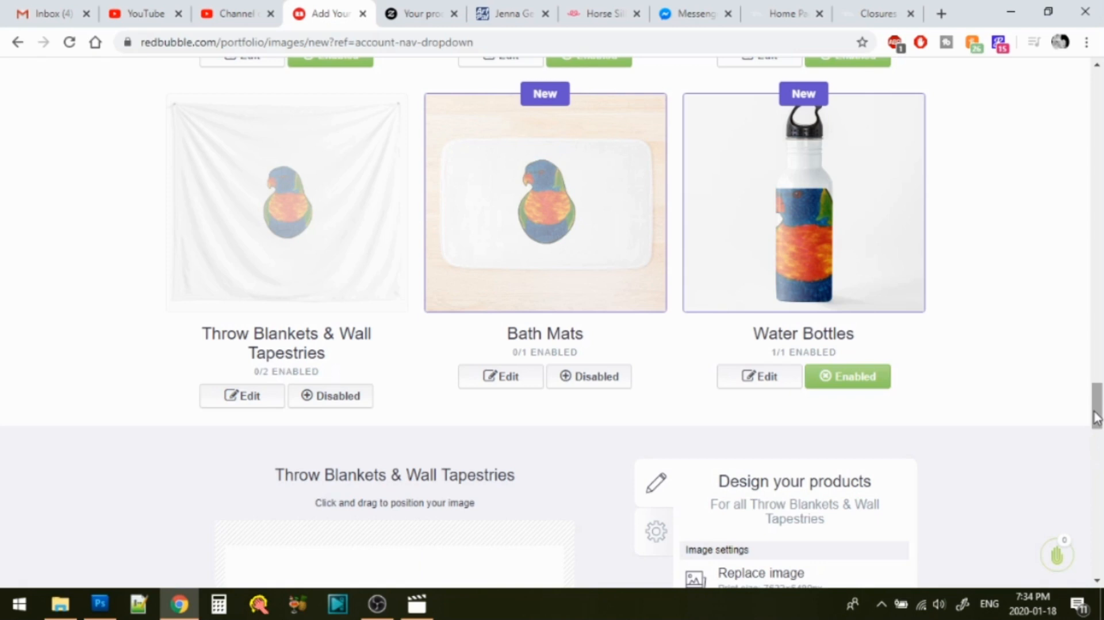
{"action": "left_click_drag", "start_coordinate": [1096, 418], "coordinate": [1097, 426]}
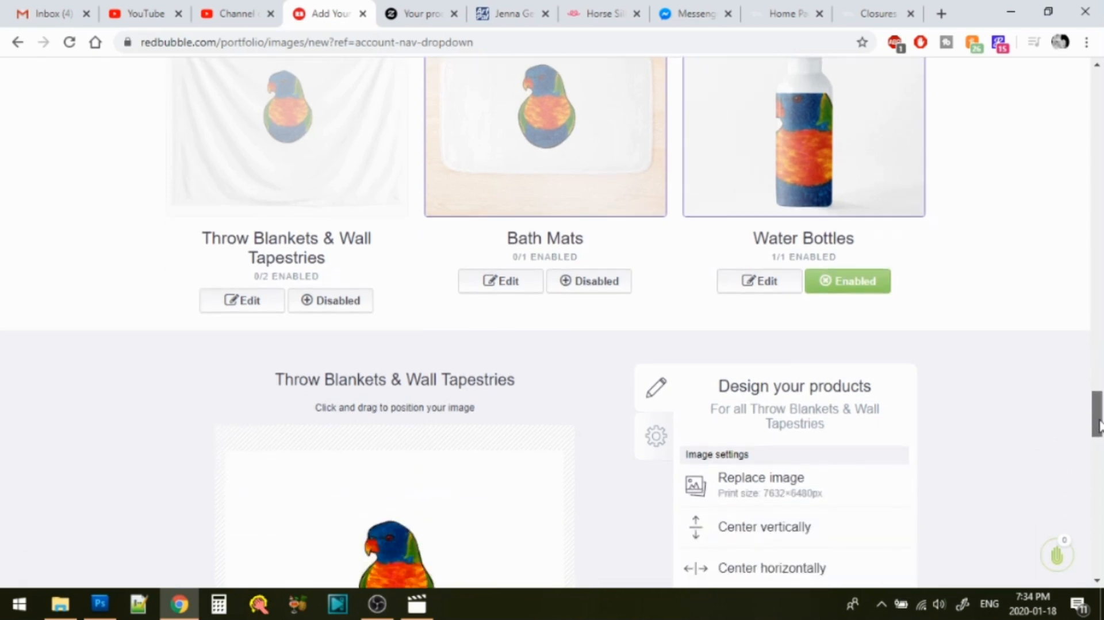
{"action": "left_click", "coordinate": [790, 490]}
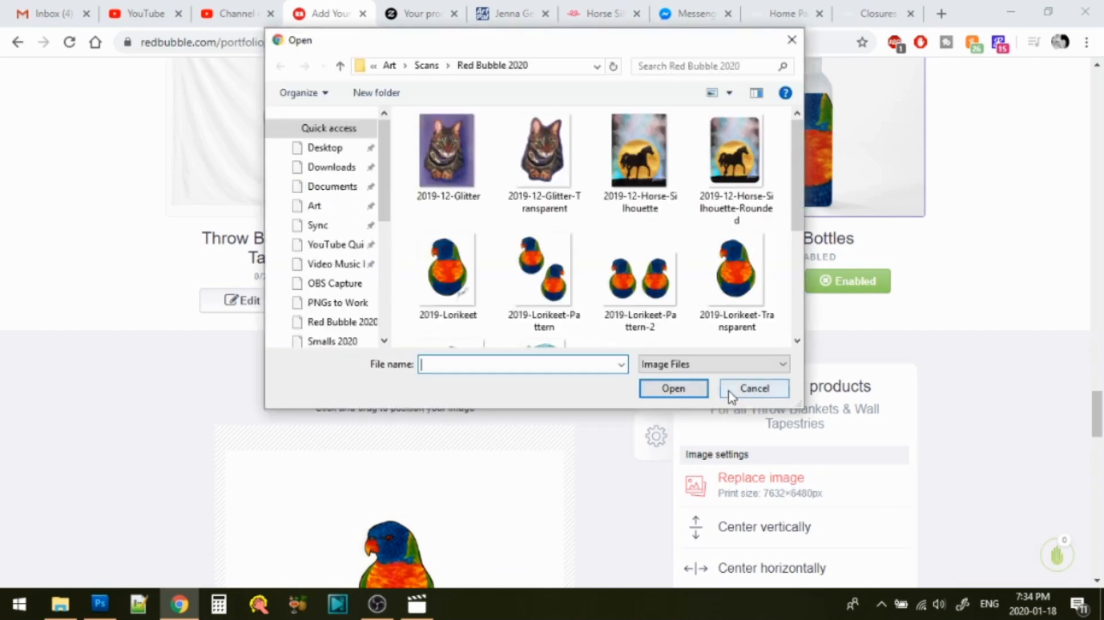
{"action": "double_click", "coordinate": [546, 280]}
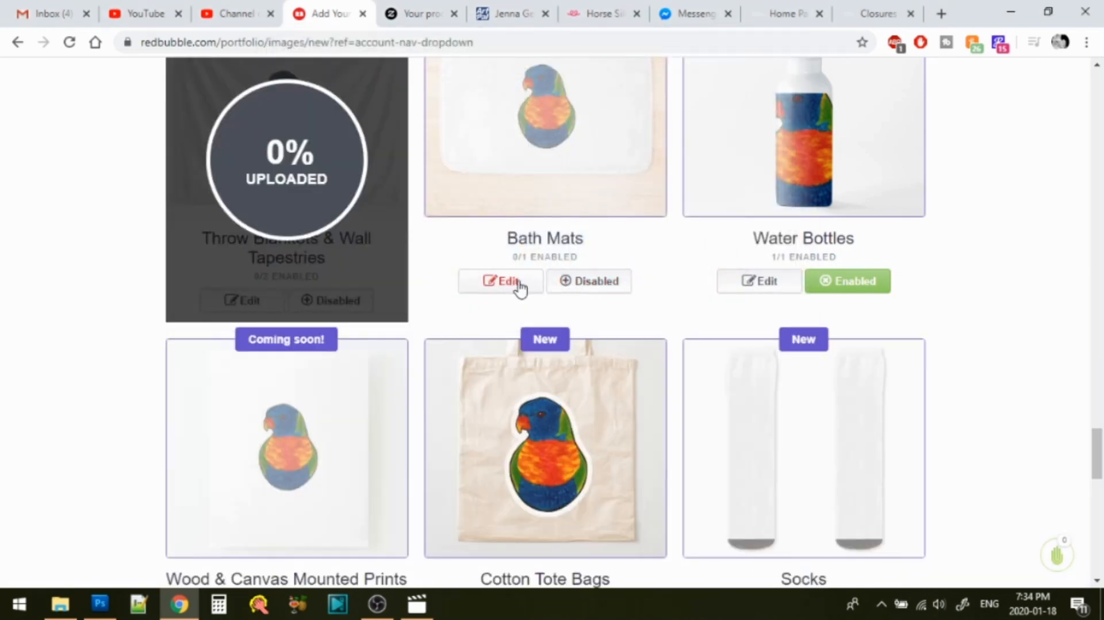
- Replace the Bath Mats image with 2019-Lorikeet-Pattern-2
{"action": "left_click", "coordinate": [519, 283]}
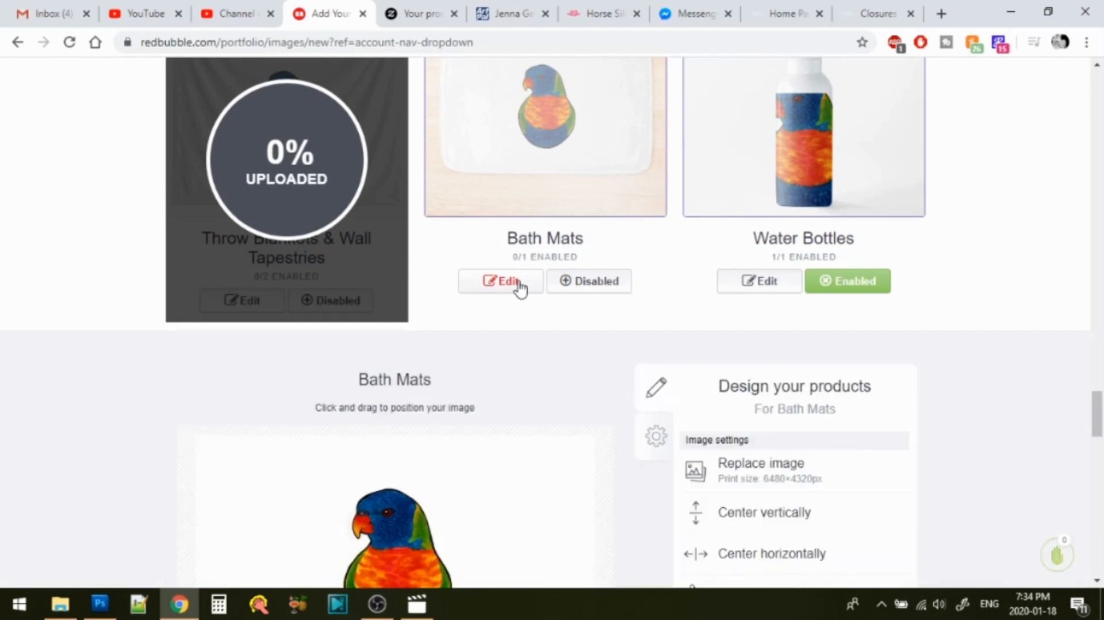
{"action": "left_click", "coordinate": [777, 477]}
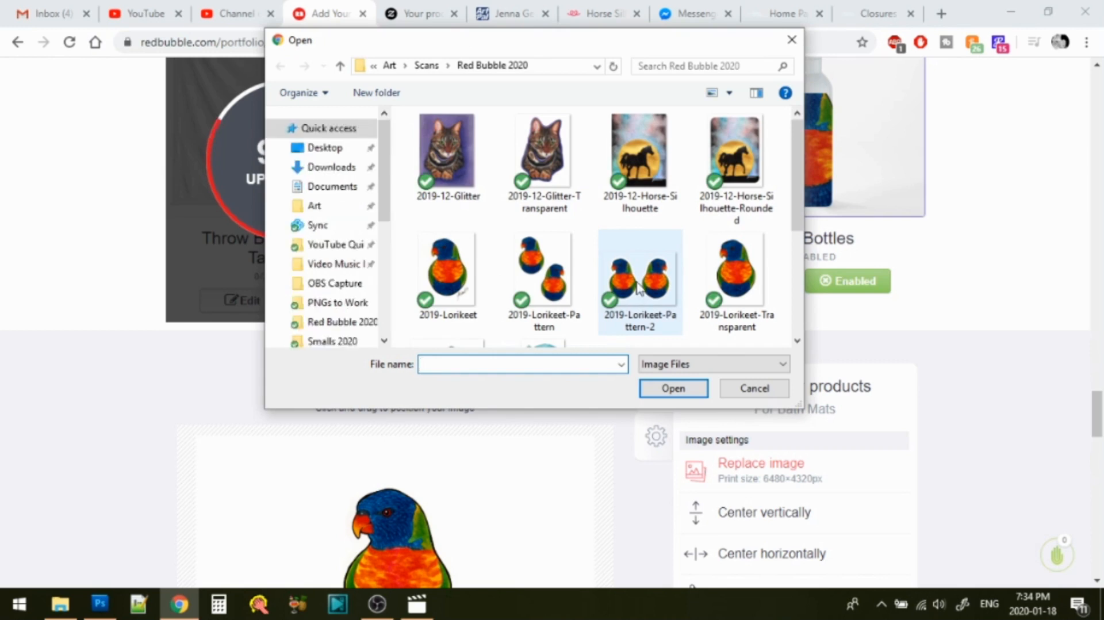
{"action": "left_click", "coordinate": [638, 288]}
{"action": "double_click", "coordinate": [638, 288]}
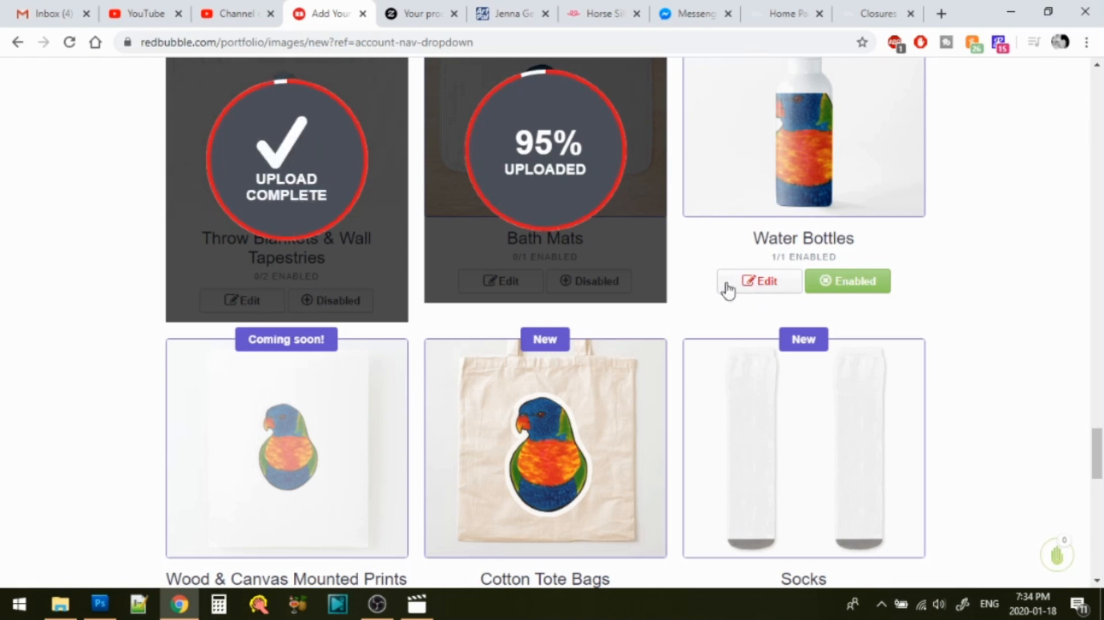
- Scale the Water Bottles image to 80%, center it vertically, and close its design settings
{"action": "left_click", "coordinate": [760, 287]}
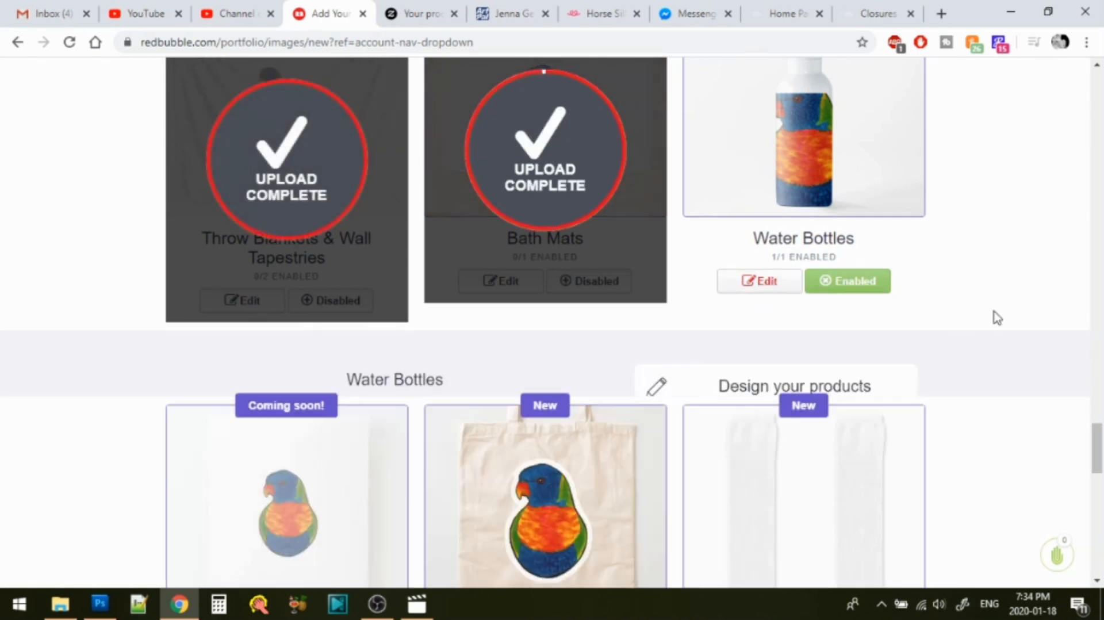
{"action": "left_click_drag", "start_coordinate": [1098, 406], "coordinate": [1101, 424]}
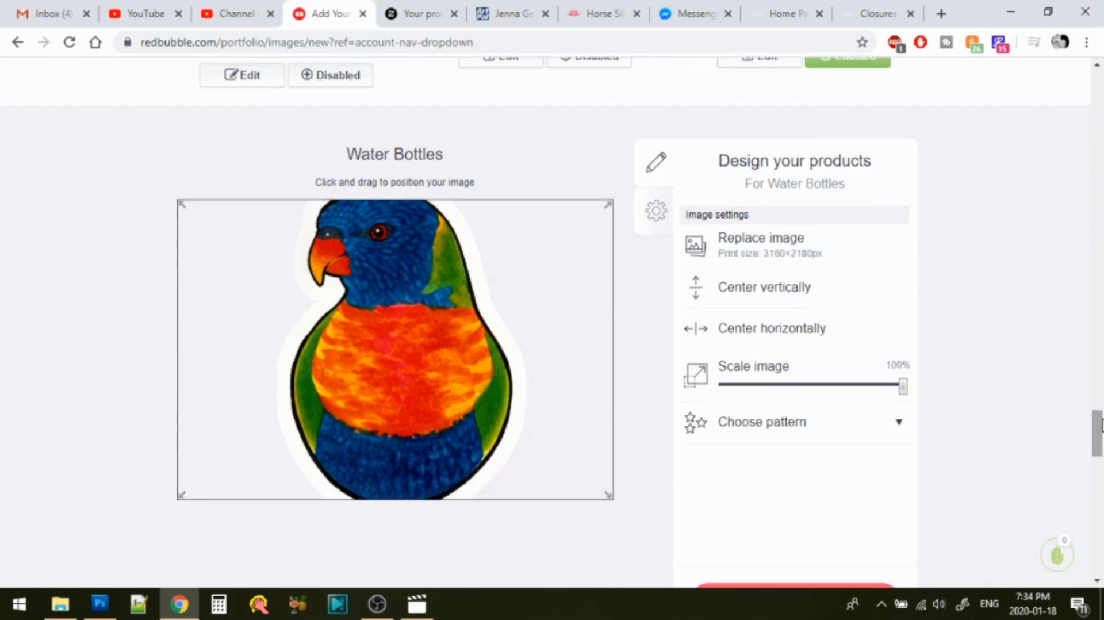
{"action": "left_click", "coordinate": [873, 389]}
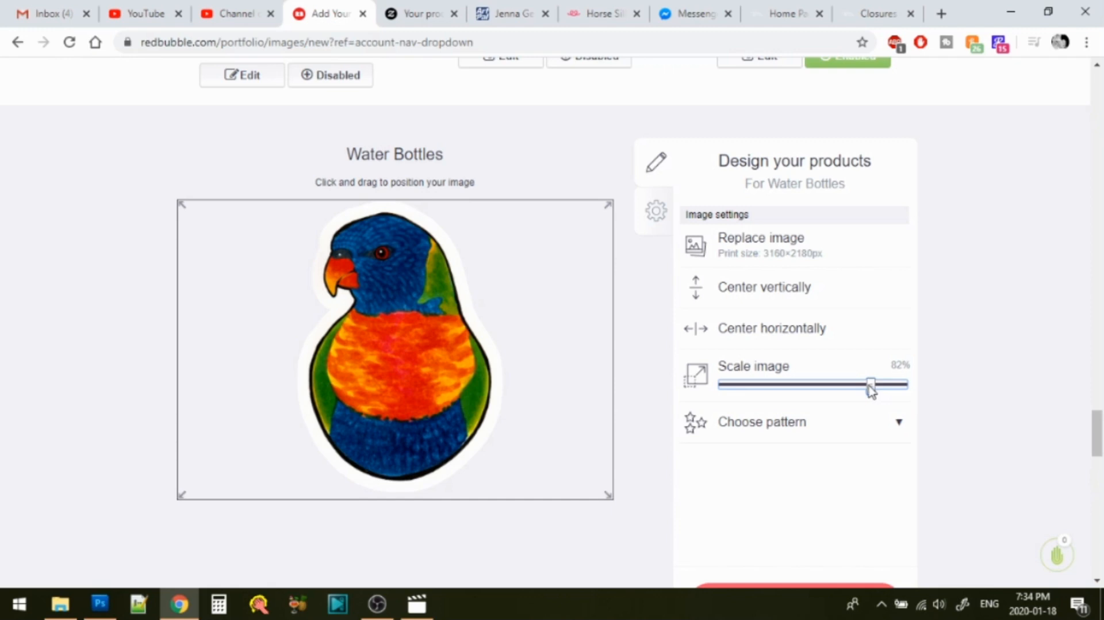
{"action": "left_click_drag", "start_coordinate": [871, 390], "coordinate": [867, 387]}
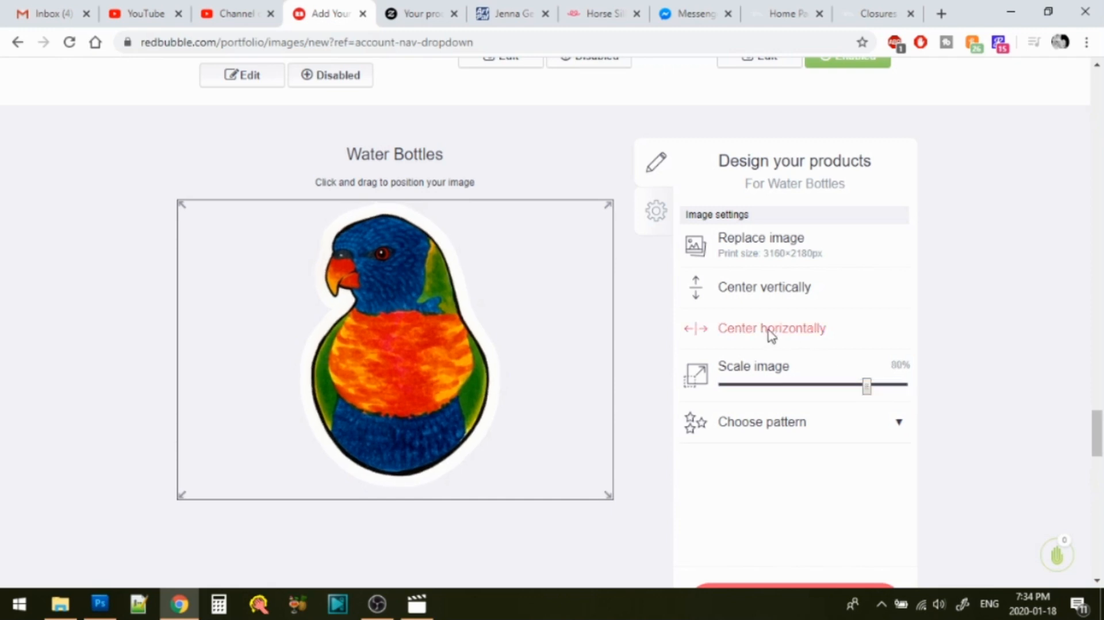
{"action": "left_click", "coordinate": [766, 295]}
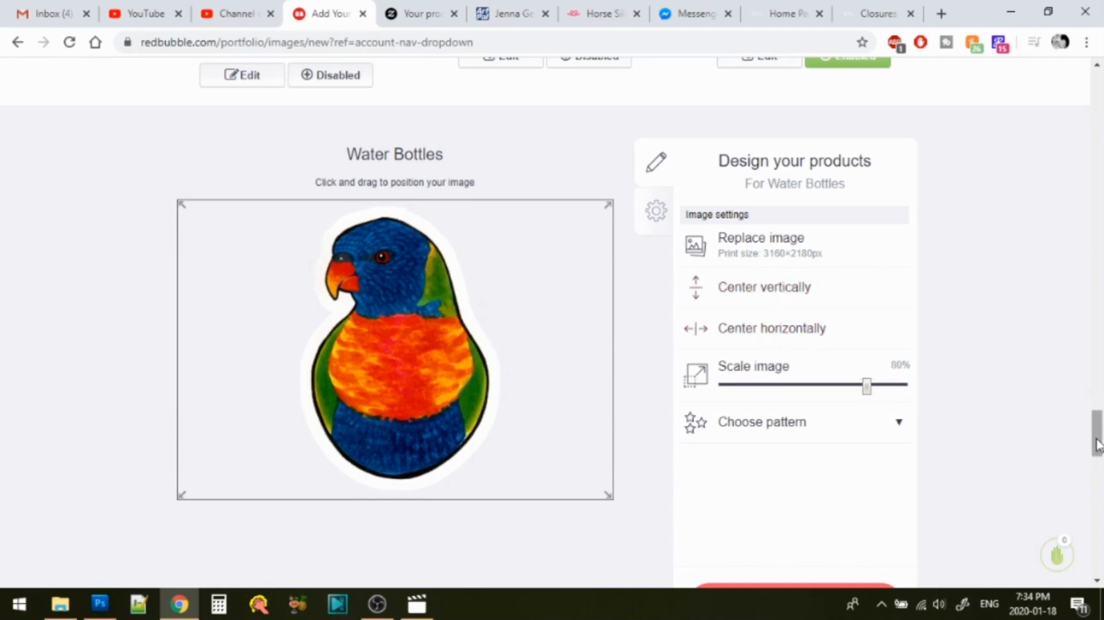
{"action": "left_click_drag", "start_coordinate": [1097, 446], "coordinate": [1098, 421]}
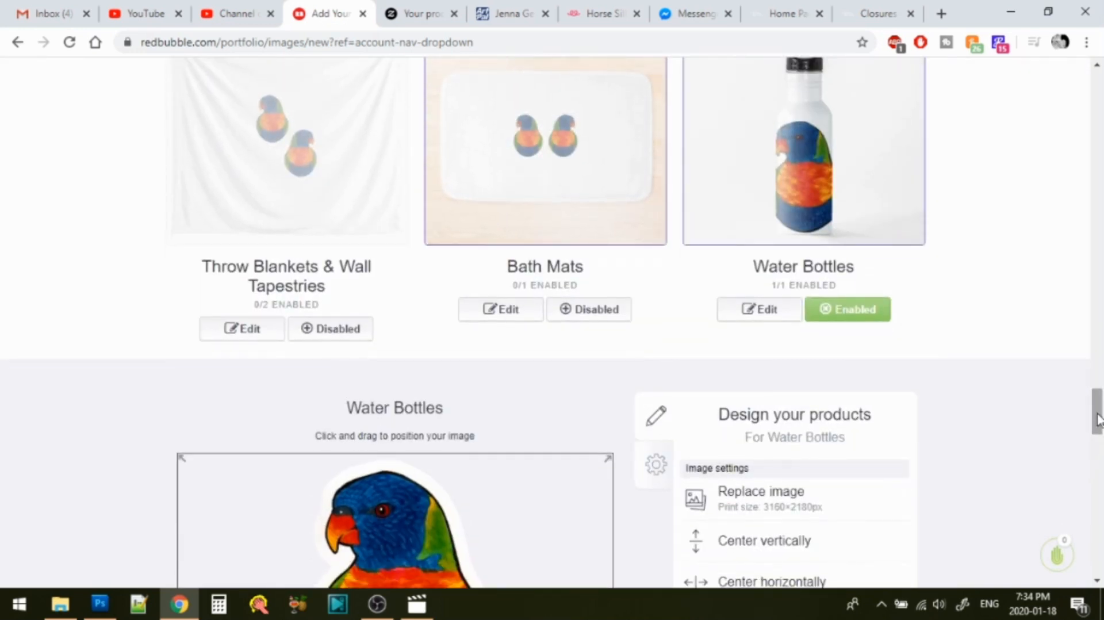
{"action": "left_click", "coordinate": [765, 310]}
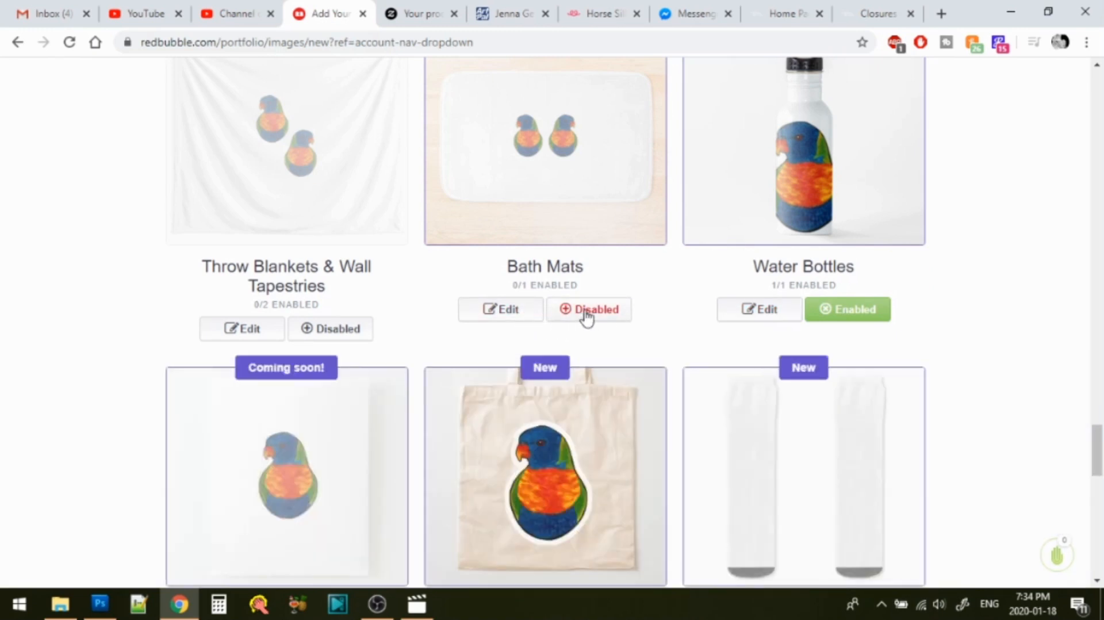
- Enable Bath Mats and repeat its paired-bird image as an offset grid
{"action": "left_click", "coordinate": [586, 314]}
{"action": "left_click", "coordinate": [500, 314]}
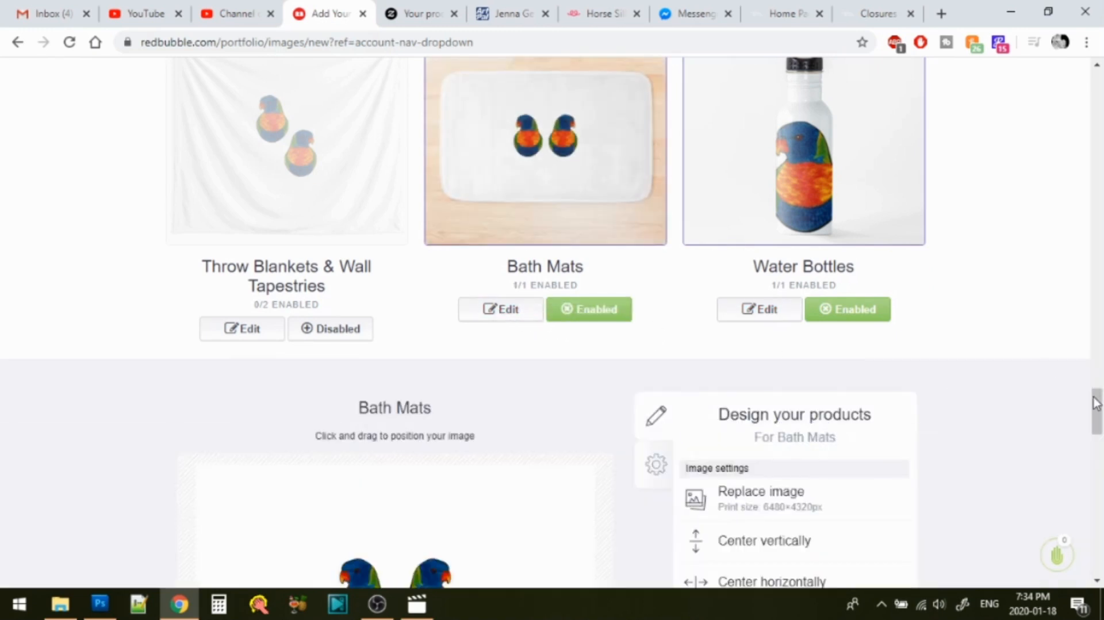
{"action": "left_click_drag", "start_coordinate": [1096, 409], "coordinate": [1100, 428]}
{"action": "left_click", "coordinate": [874, 483]}
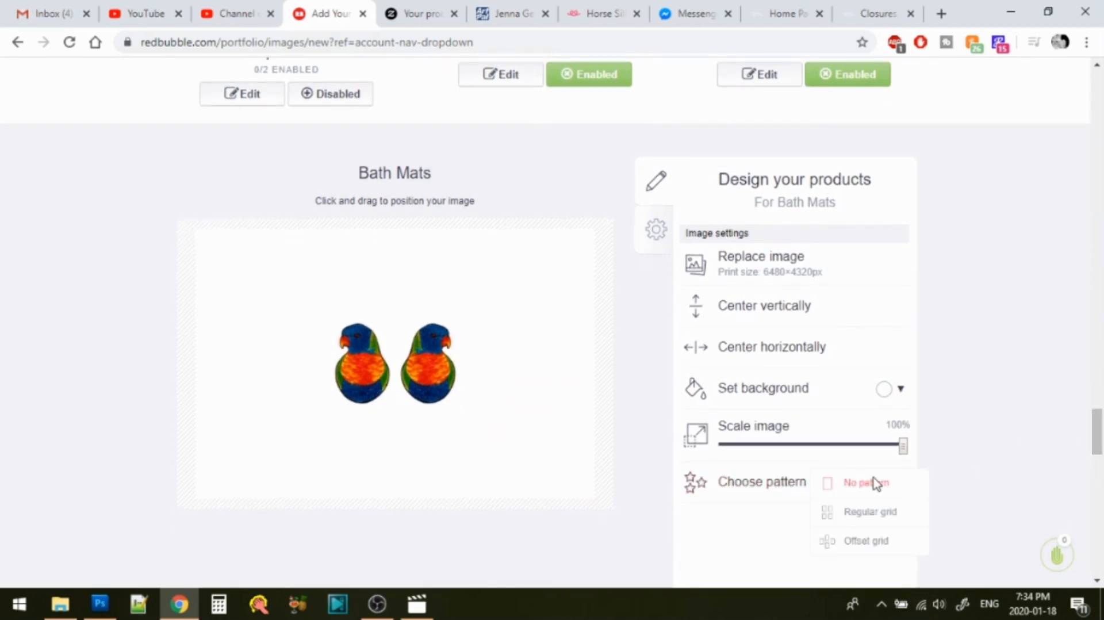
{"action": "left_click", "coordinate": [873, 542]}
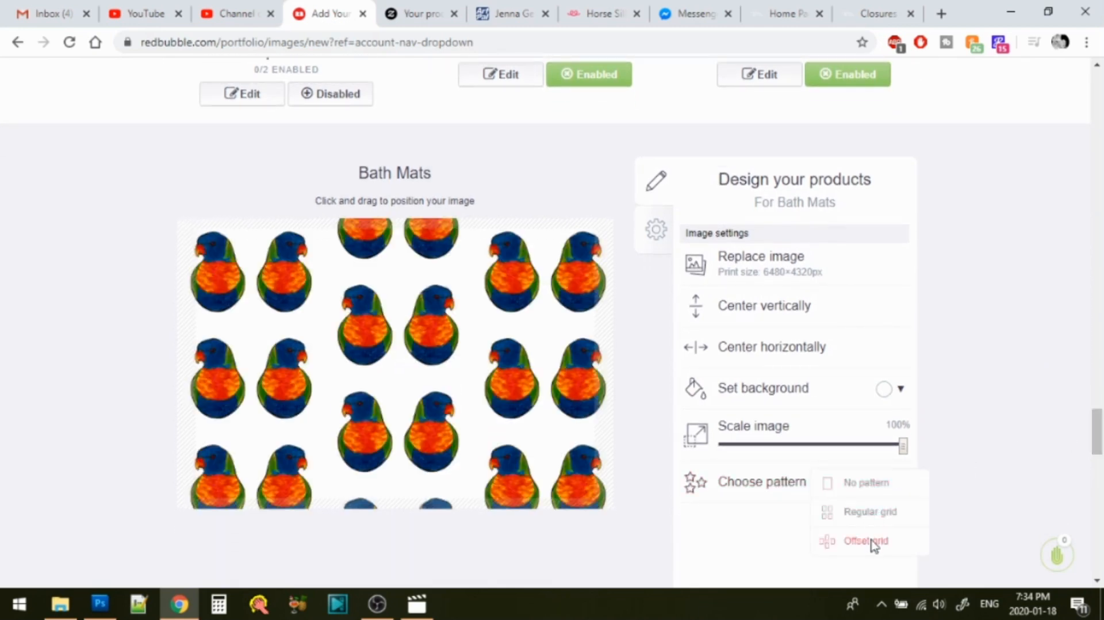
- Shift the Bath Mats pattern up and slightly left, check the product preview, and close its design settings
{"action": "left_click_drag", "start_coordinate": [412, 423], "coordinate": [406, 372]}
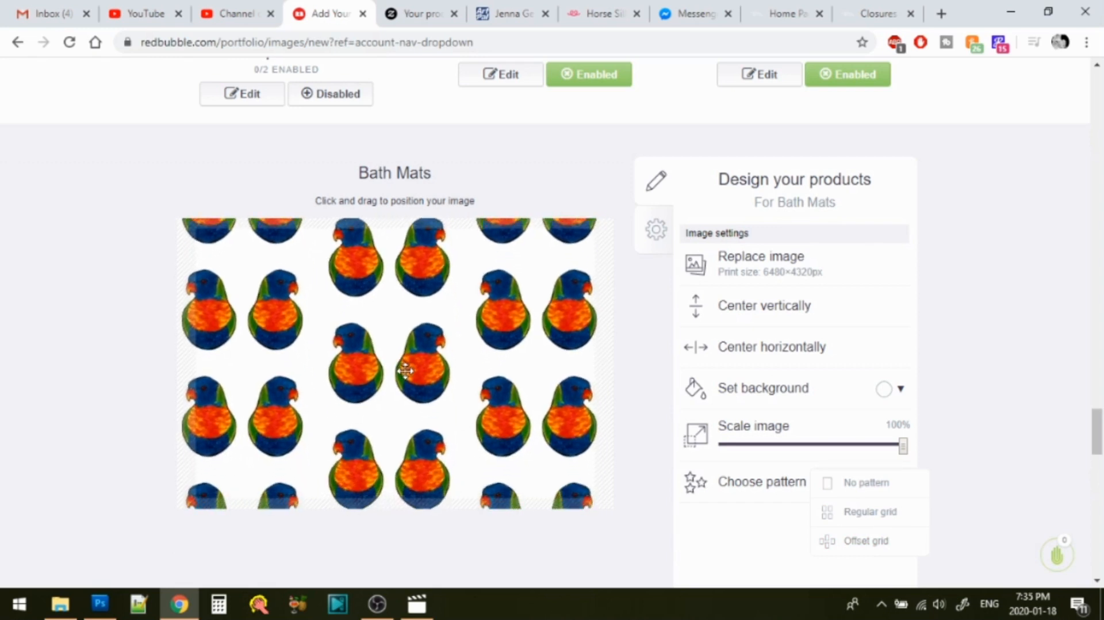
{"action": "left_click_drag", "start_coordinate": [1098, 435], "coordinate": [1099, 409]}
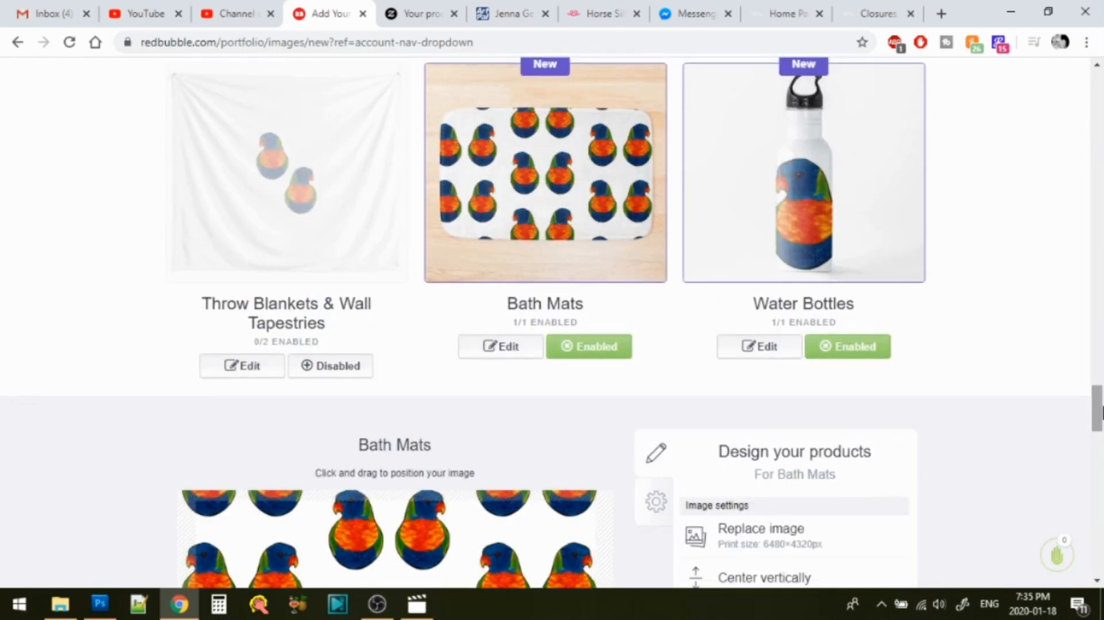
{"action": "left_click", "coordinate": [500, 346]}
- Repeat the Throw Blankets & Wall Tapestries image as an offset grid and reposition the pattern up and to the left
{"action": "left_click", "coordinate": [239, 365]}
{"action": "mouse_move", "coordinate": [849, 452]}
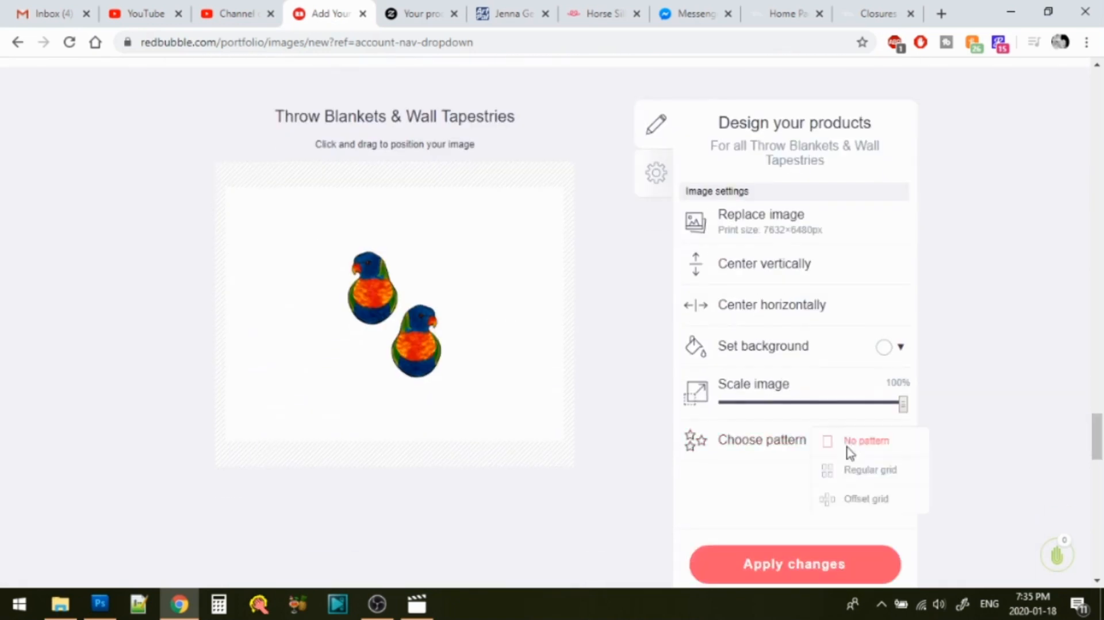
{"action": "left_click", "coordinate": [862, 499]}
{"action": "left_click_drag", "start_coordinate": [525, 402], "coordinate": [422, 328]}
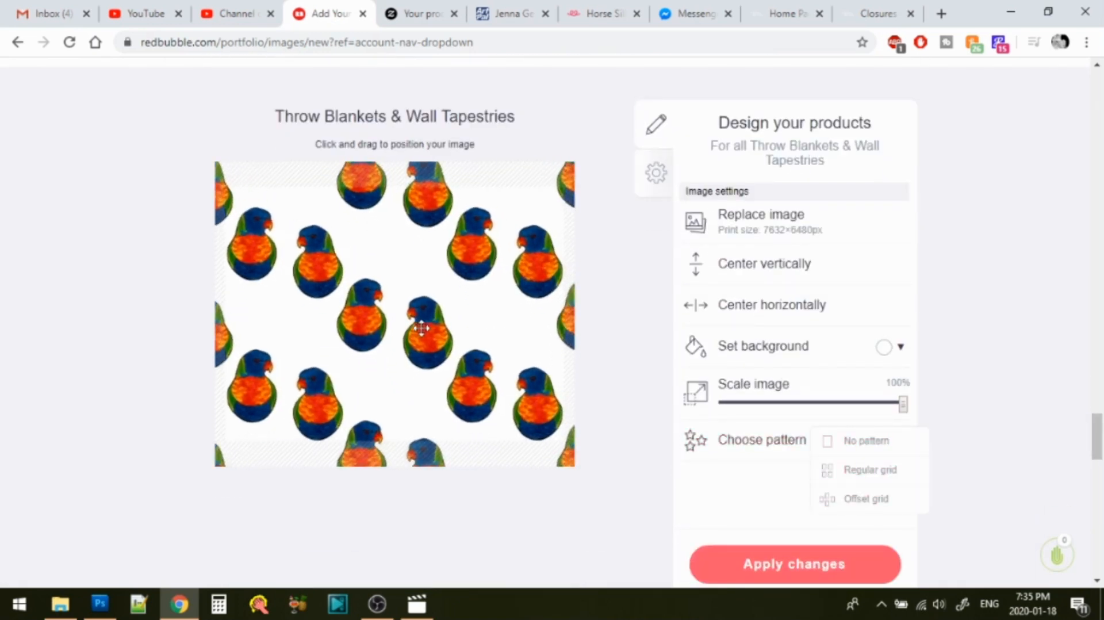
- Make both Tapestry and Throw Blanket available, and close the Throw Blankets & Wall Tapestries settings
{"action": "scroll", "coordinate": [421, 328], "scroll_direction": "up", "scroll_amount": 5}
{"action": "scroll", "coordinate": [655, 332], "scroll_direction": "down", "scroll_amount": 3}
{"action": "left_click", "coordinate": [656, 323]}
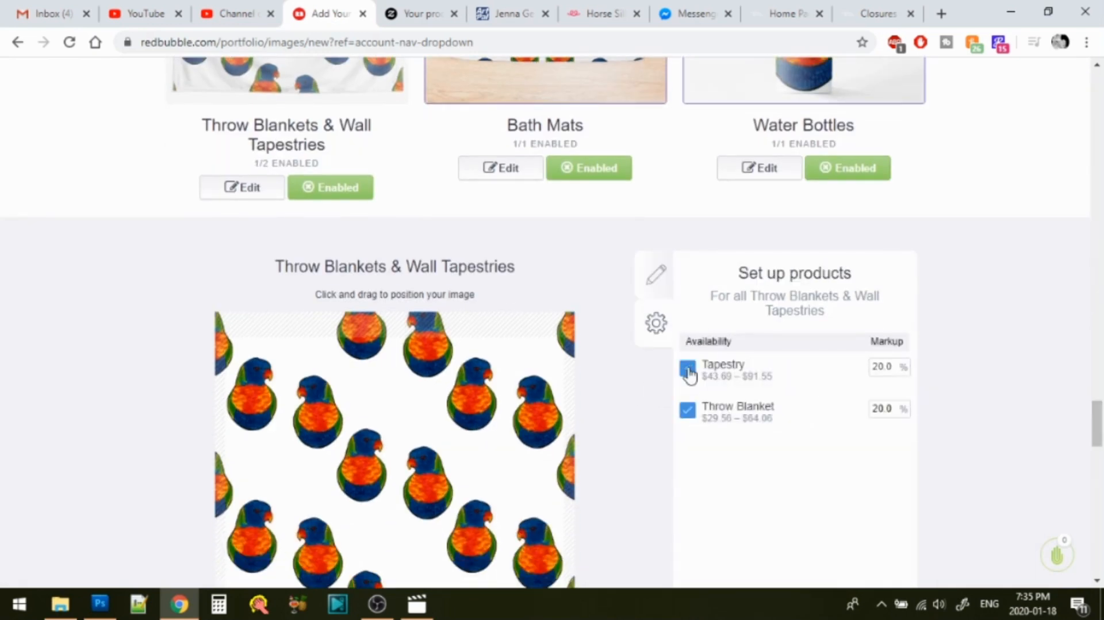
{"action": "left_click", "coordinate": [242, 194]}
- Replace the Wood & Canvas Mounted Prints image with 2019-Lorikeet
{"action": "scroll", "coordinate": [240, 287], "scroll_direction": "down", "scroll_amount": 3}
{"action": "left_click", "coordinate": [240, 354]}
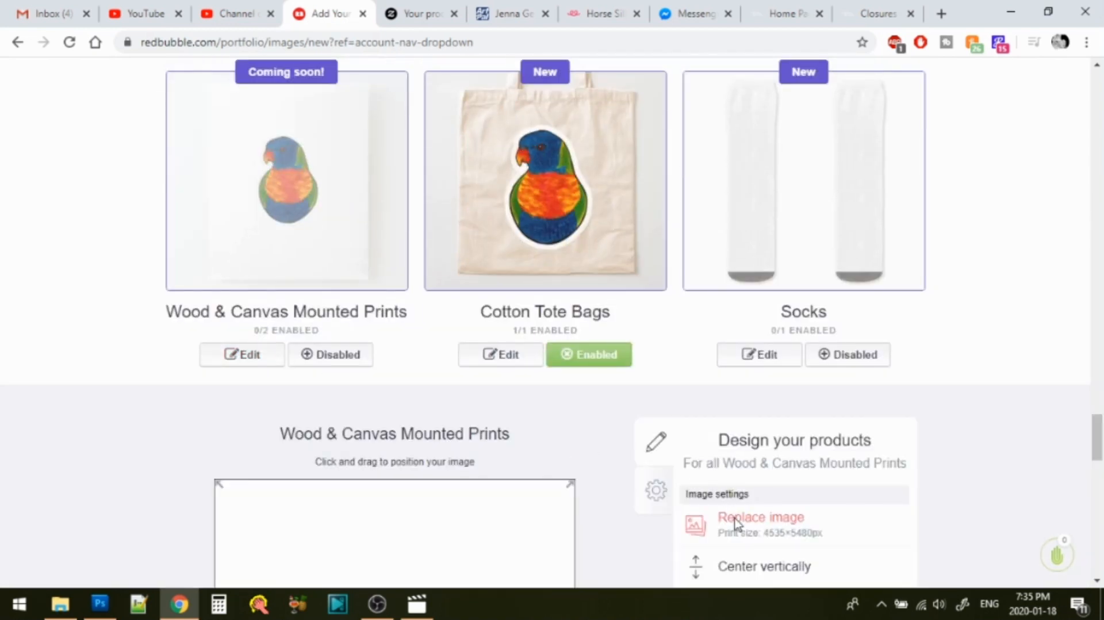
{"action": "left_click", "coordinate": [736, 521]}
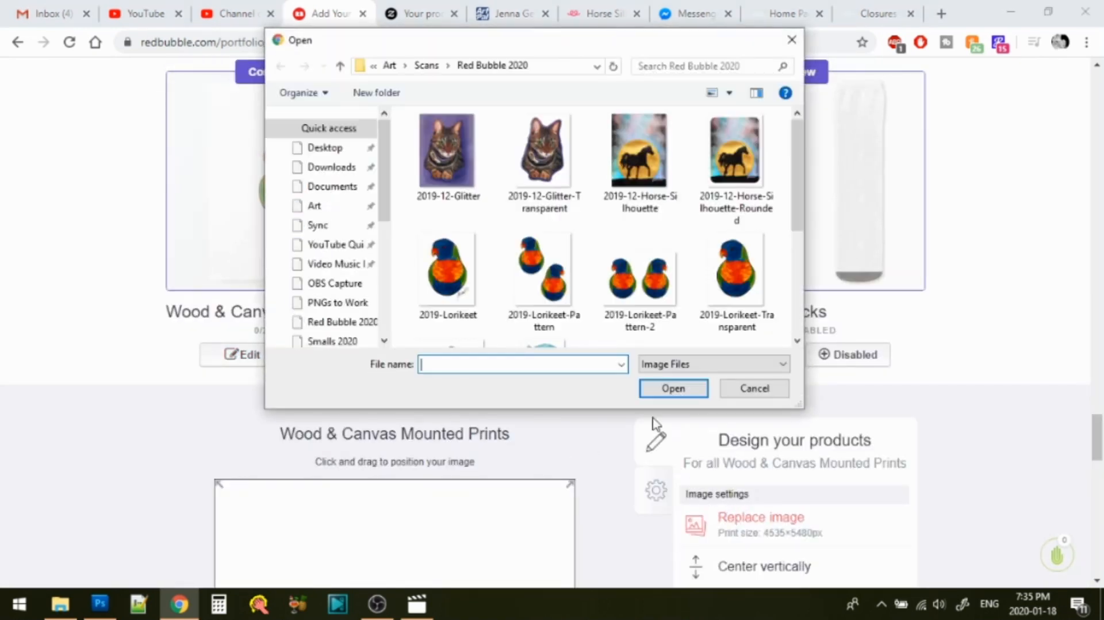
{"action": "left_click", "coordinate": [451, 270]}
{"action": "double_click", "coordinate": [452, 270]}
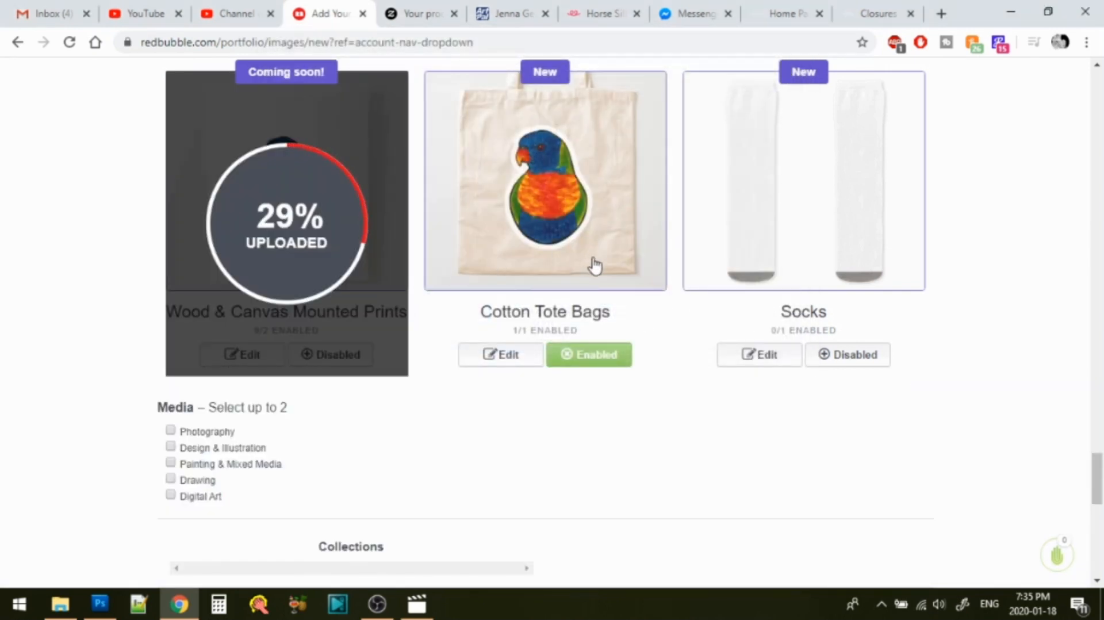
- Open the Cotton Tote Bags design settings and check how the image sits on the bag
{"action": "left_click", "coordinate": [490, 364]}
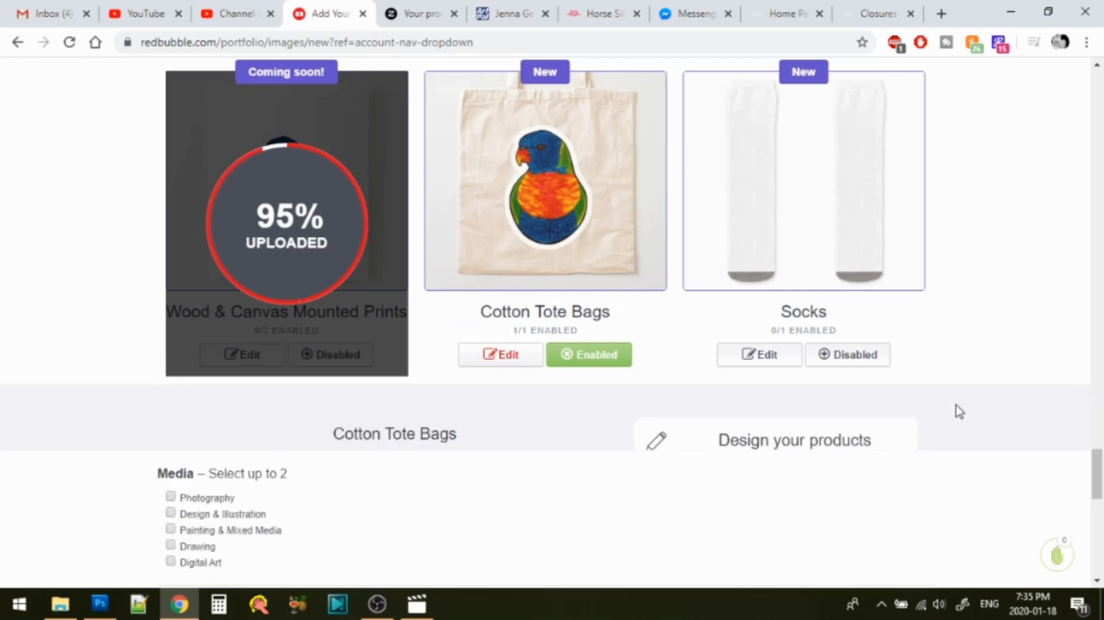
{"action": "mouse_move", "coordinate": [1099, 432]}
{"action": "left_mouse_down"}
{"action": "mouse_move", "coordinate": [1099, 466]}
{"action": "mouse_move", "coordinate": [1100, 428]}
{"action": "left_mouse_up"}
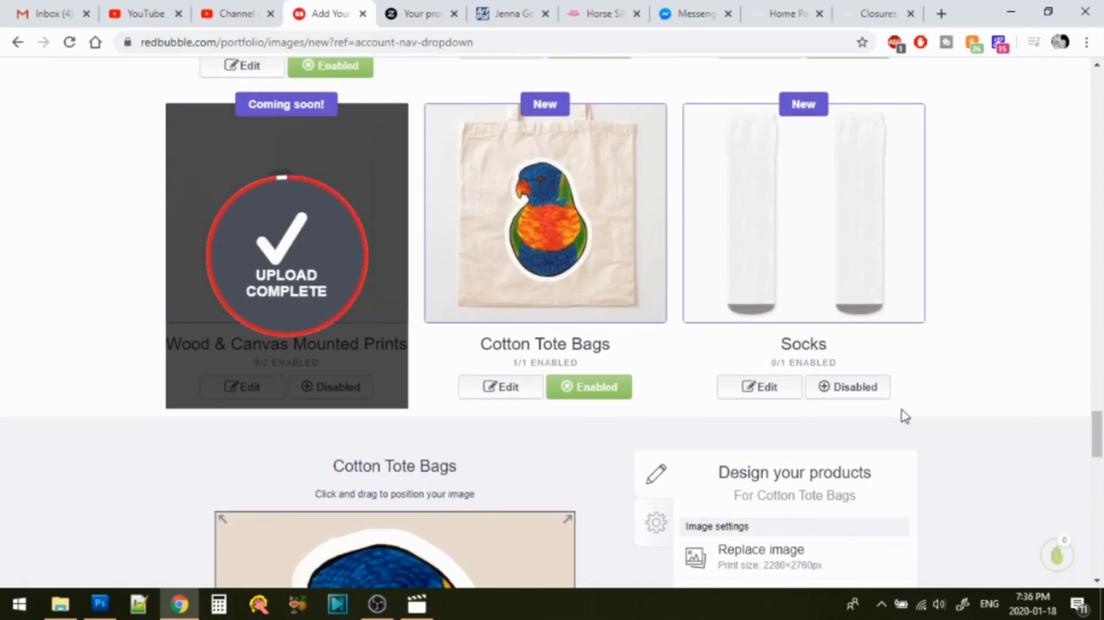
- Replace the Socks image with 2019-Lorikeet-Pattern
{"action": "left_click", "coordinate": [771, 396]}
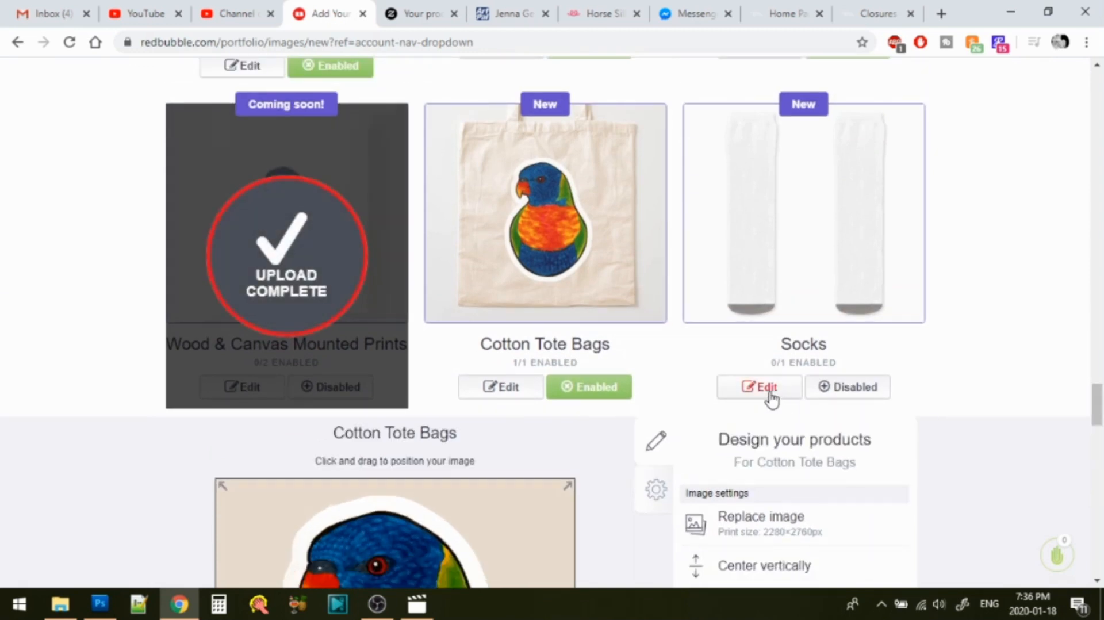
{"action": "left_click", "coordinate": [771, 397]}
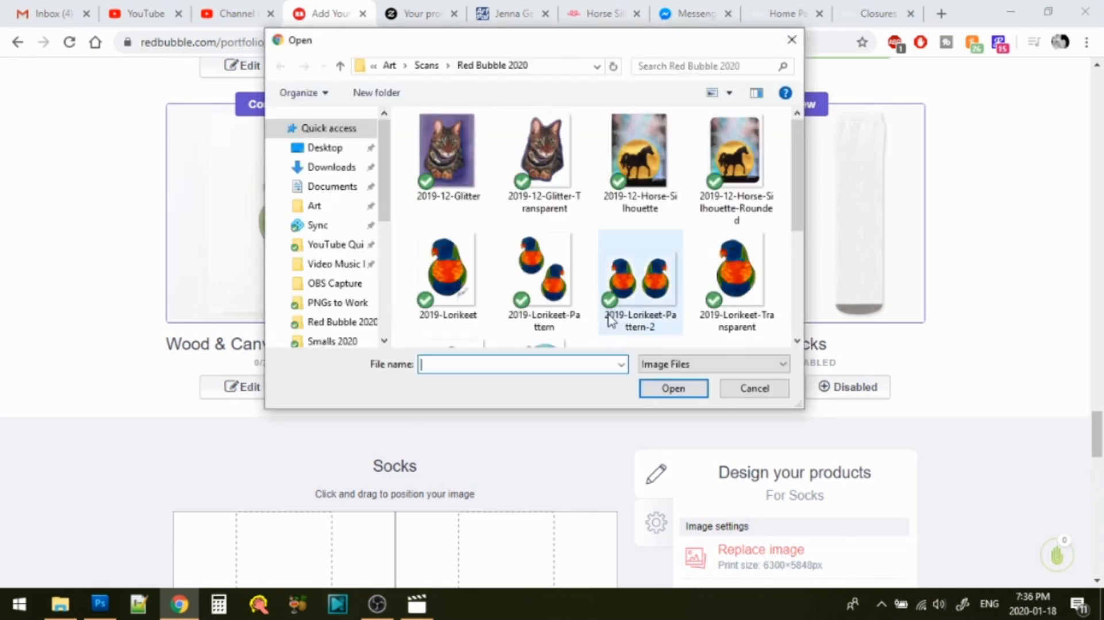
{"action": "double_click", "coordinate": [536, 290]}
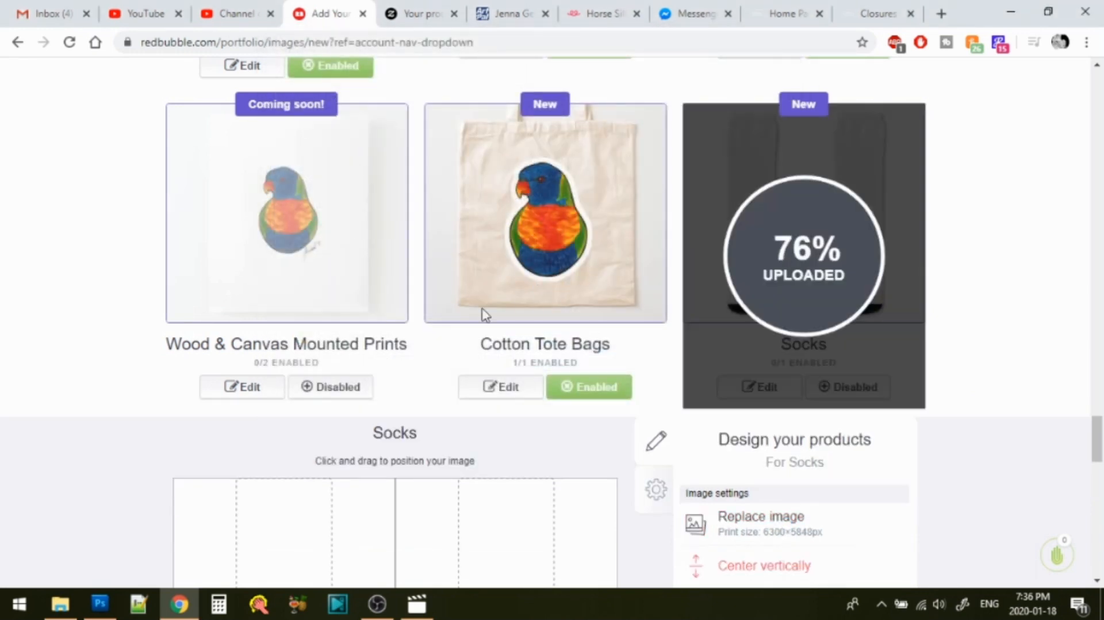
- Enable Wood & Canvas Mounted Prints and move the lorikeet image toward the lower right of the print
{"action": "left_click", "coordinate": [315, 390]}
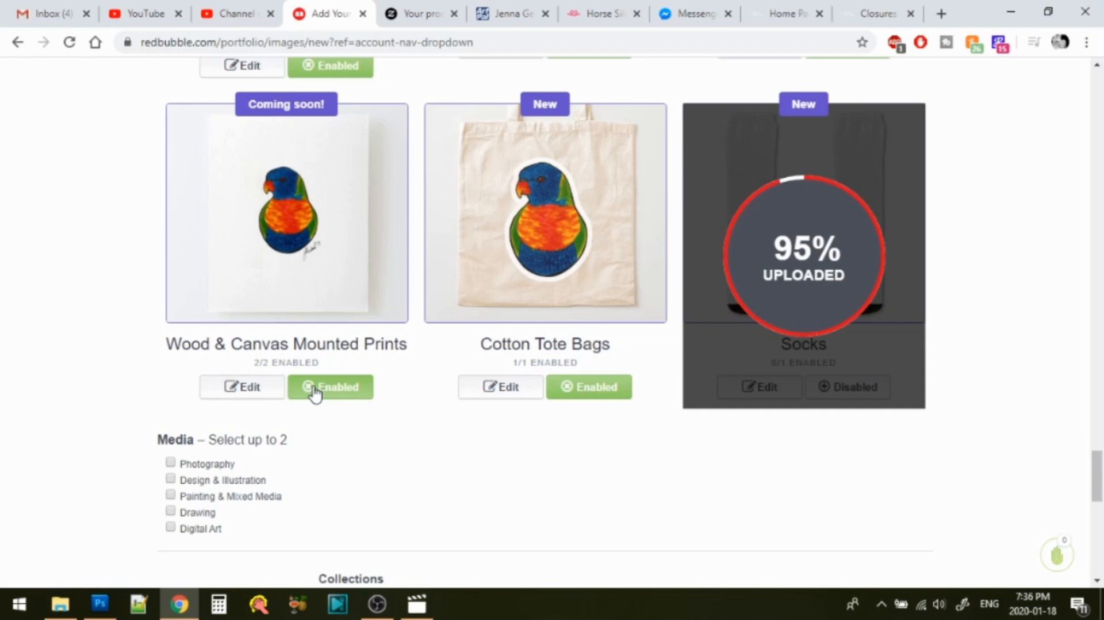
{"action": "left_click", "coordinate": [246, 390]}
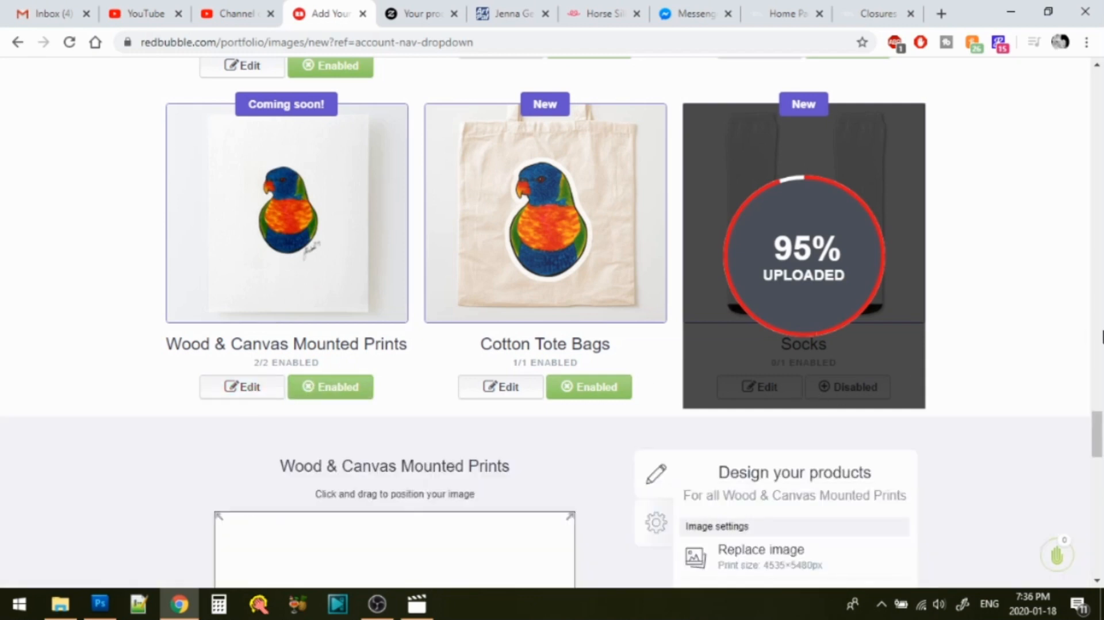
{"action": "mouse_move", "coordinate": [1100, 420]}
{"action": "left_mouse_down"}
{"action": "mouse_move", "coordinate": [1100, 463]}
{"action": "mouse_move", "coordinate": [1101, 420]}
{"action": "left_mouse_up"}
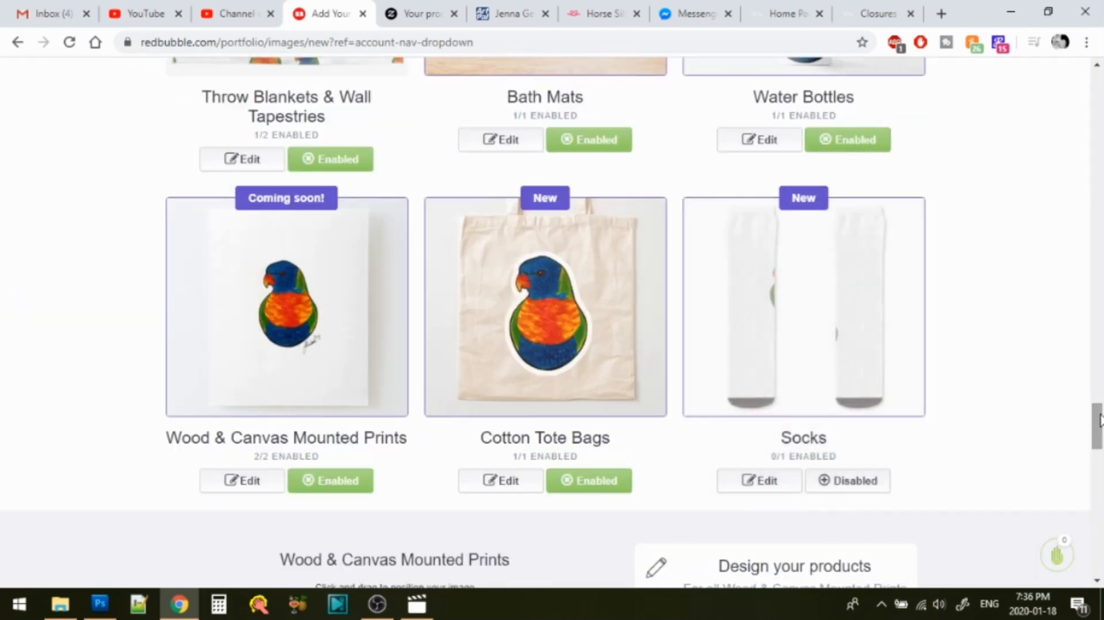
{"action": "left_click_drag", "start_coordinate": [1098, 421], "coordinate": [1096, 466]}
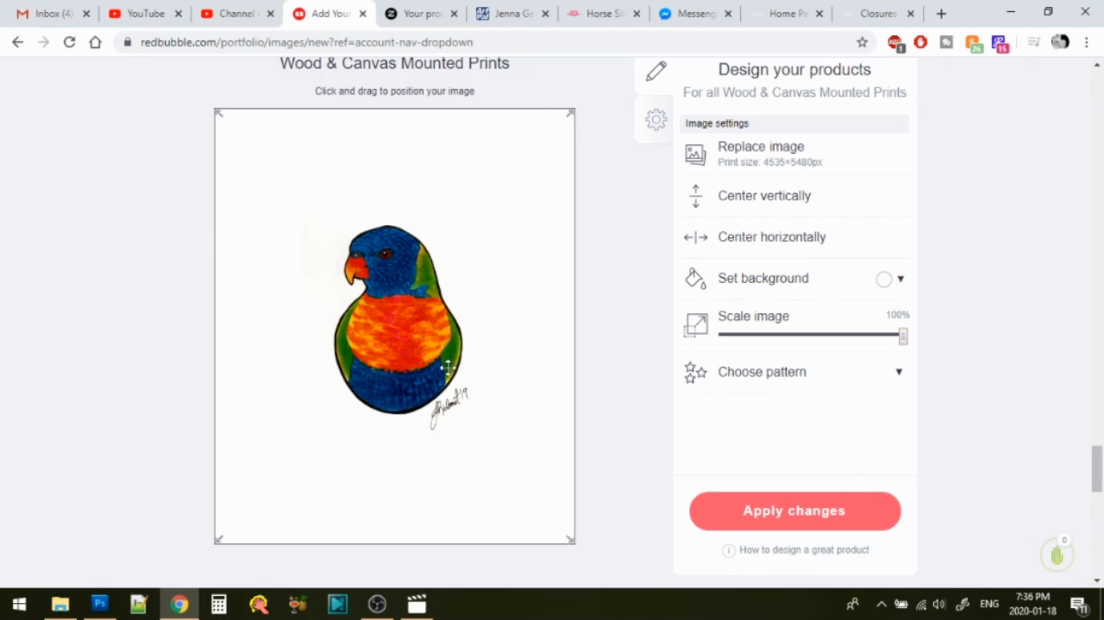
{"action": "left_click_drag", "start_coordinate": [420, 362], "coordinate": [456, 409]}
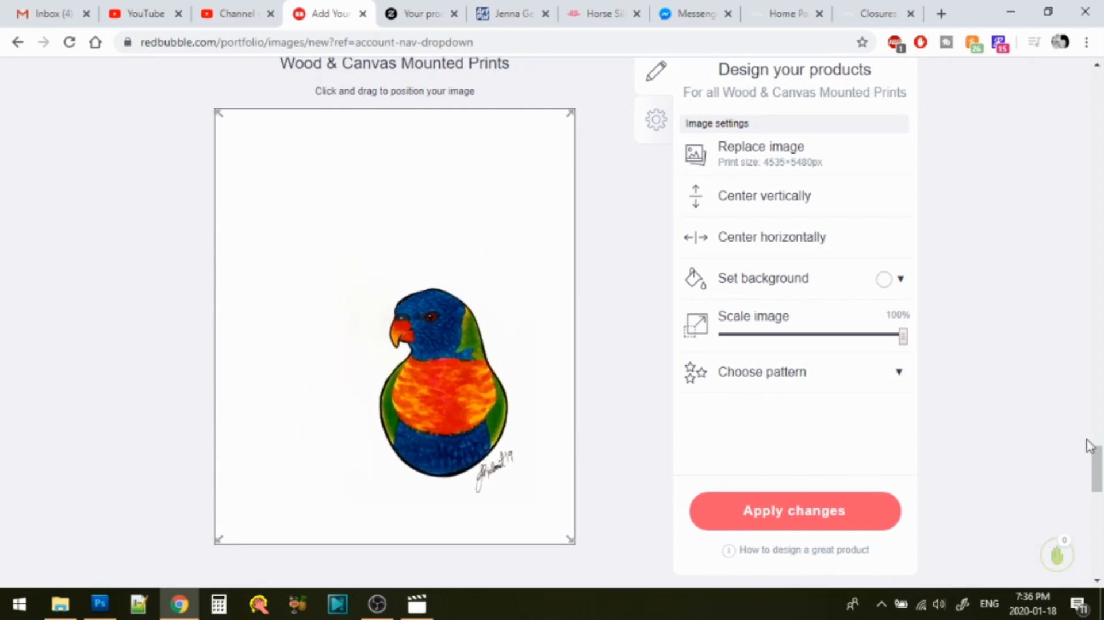
{"action": "left_click_drag", "start_coordinate": [1098, 478], "coordinate": [1100, 436]}
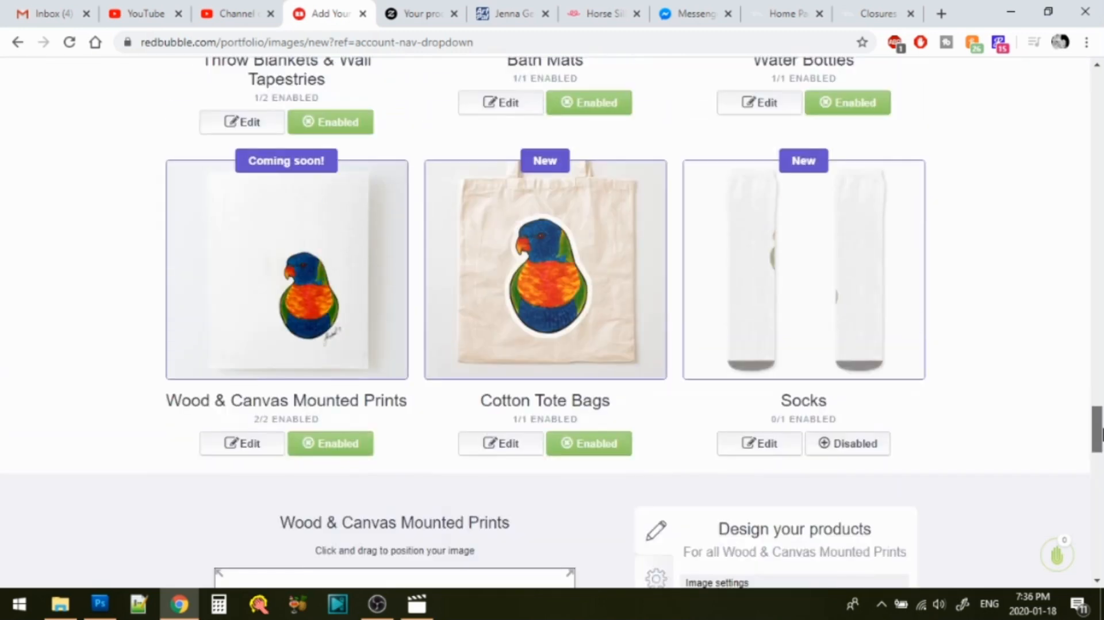
- Scale the Socks image to about 49%, apply a repeating pattern, enable the product and close its settings
{"action": "left_click", "coordinate": [749, 380]}
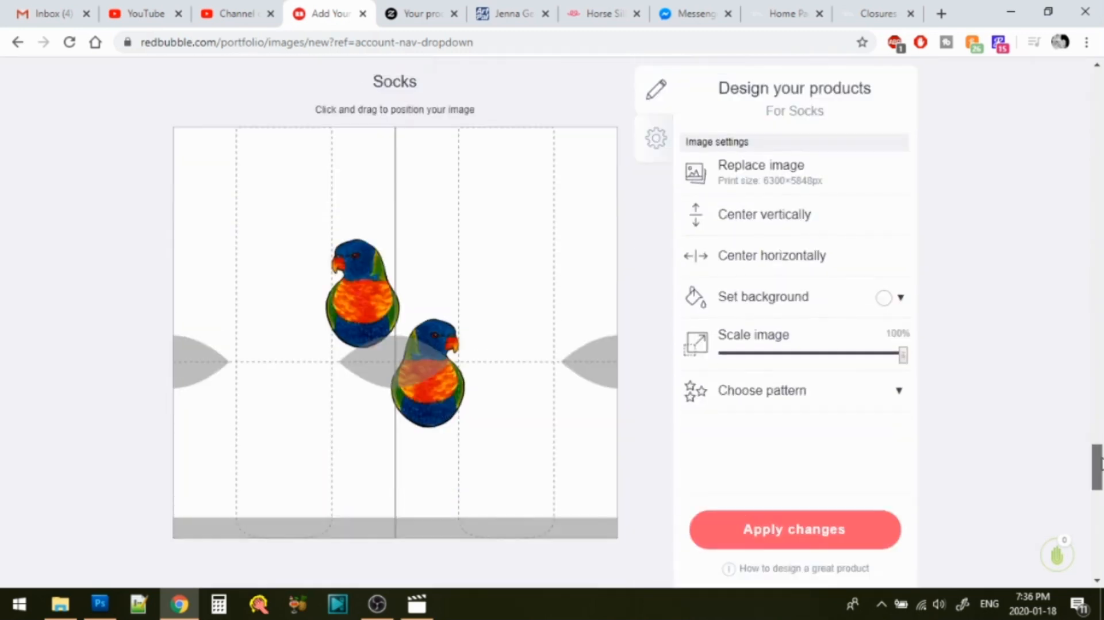
{"action": "left_click", "coordinate": [808, 355]}
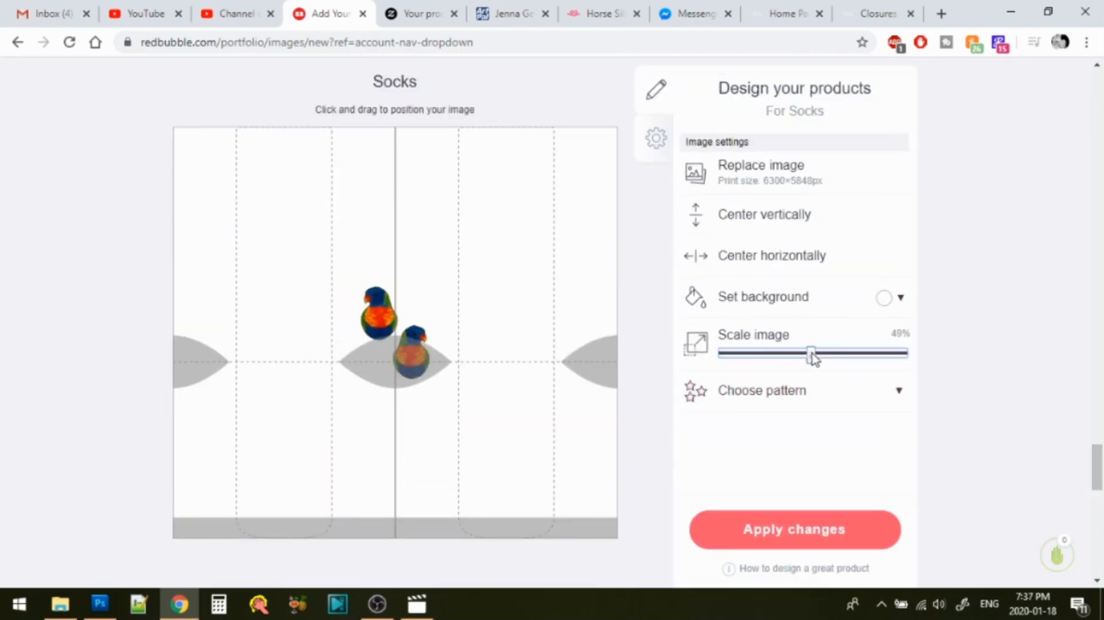
{"action": "left_click", "coordinate": [837, 390]}
{"action": "left_click", "coordinate": [839, 425]}
{"action": "scroll", "coordinate": [749, 405], "scroll_direction": "up", "scroll_amount": 6}
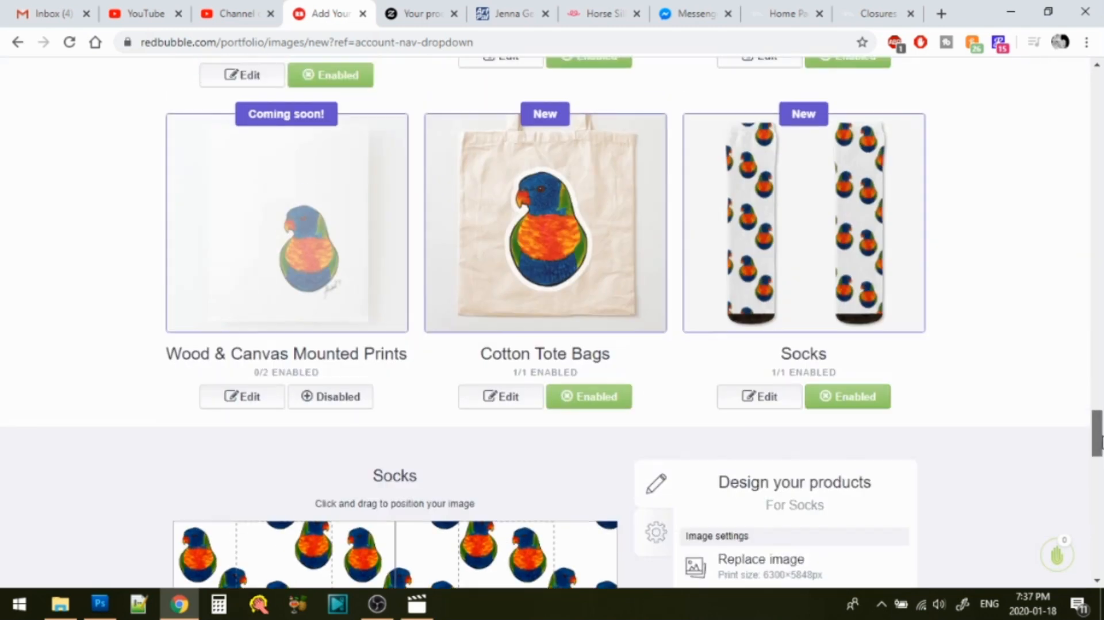
{"action": "left_click", "coordinate": [748, 399]}
- Complete the listing with Design & Illustration and Drawing as media, no mature content and the selling rights confirmed, and save the work
{"action": "scroll", "coordinate": [749, 405], "scroll_direction": "down", "scroll_amount": 5}
{"action": "left_click", "coordinate": [170, 226]}
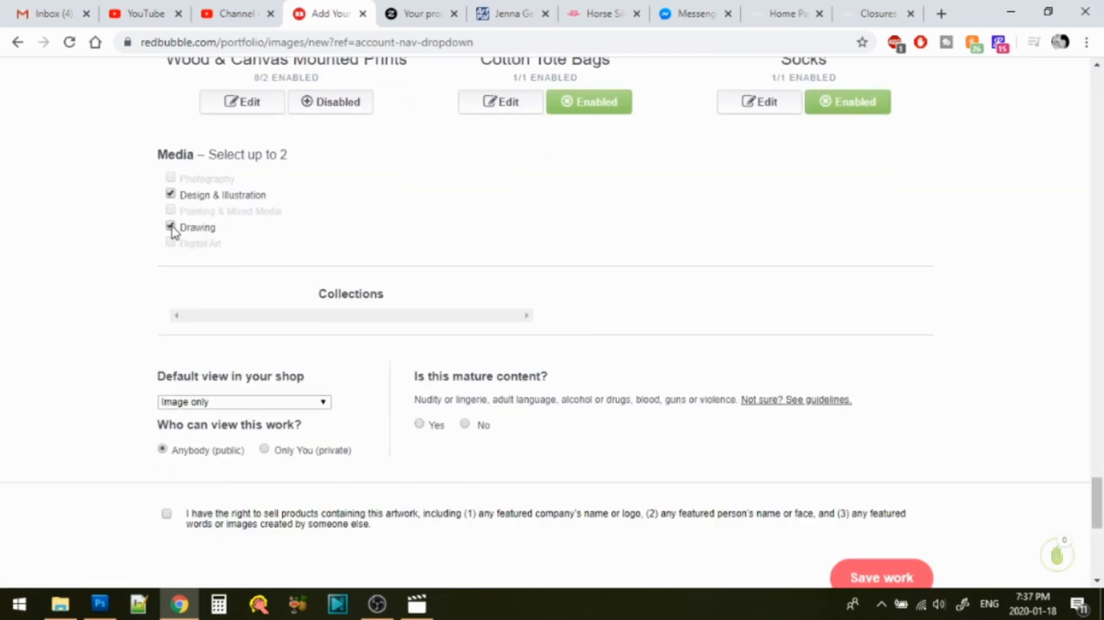
{"action": "left_click", "coordinate": [465, 424]}
{"action": "scroll", "coordinate": [245, 446], "scroll_direction": "down", "scroll_amount": 2}
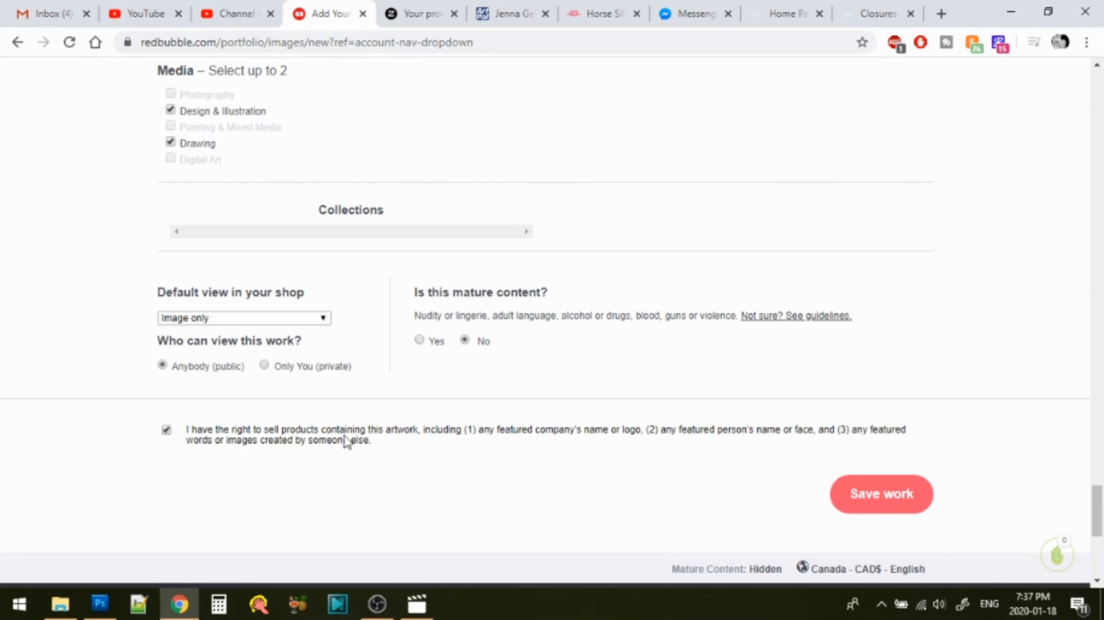
{"action": "left_click", "coordinate": [885, 499]}
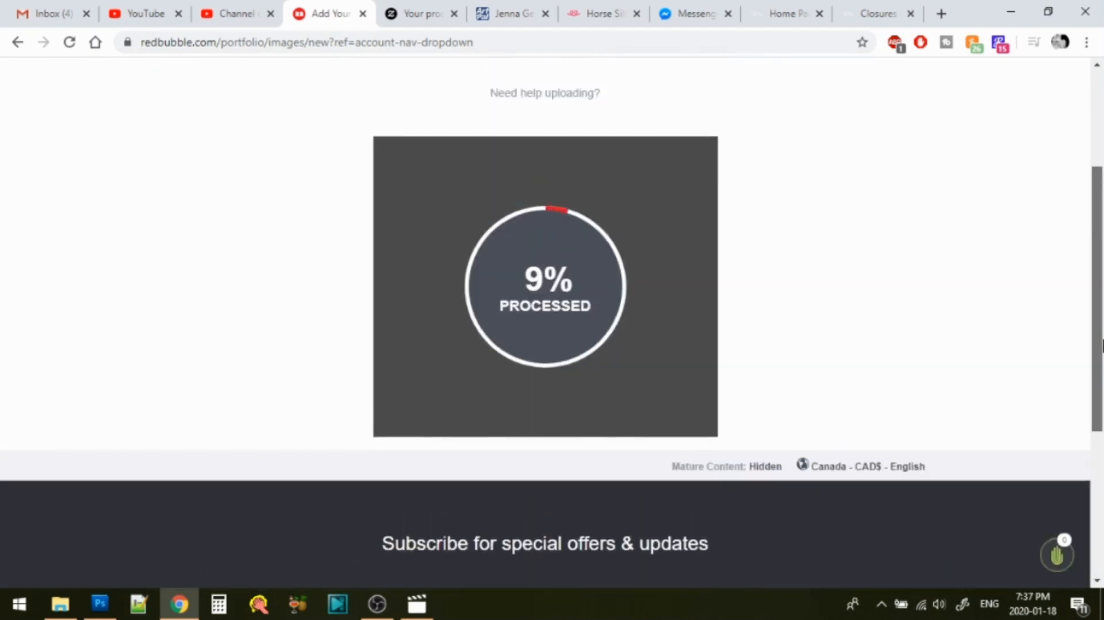
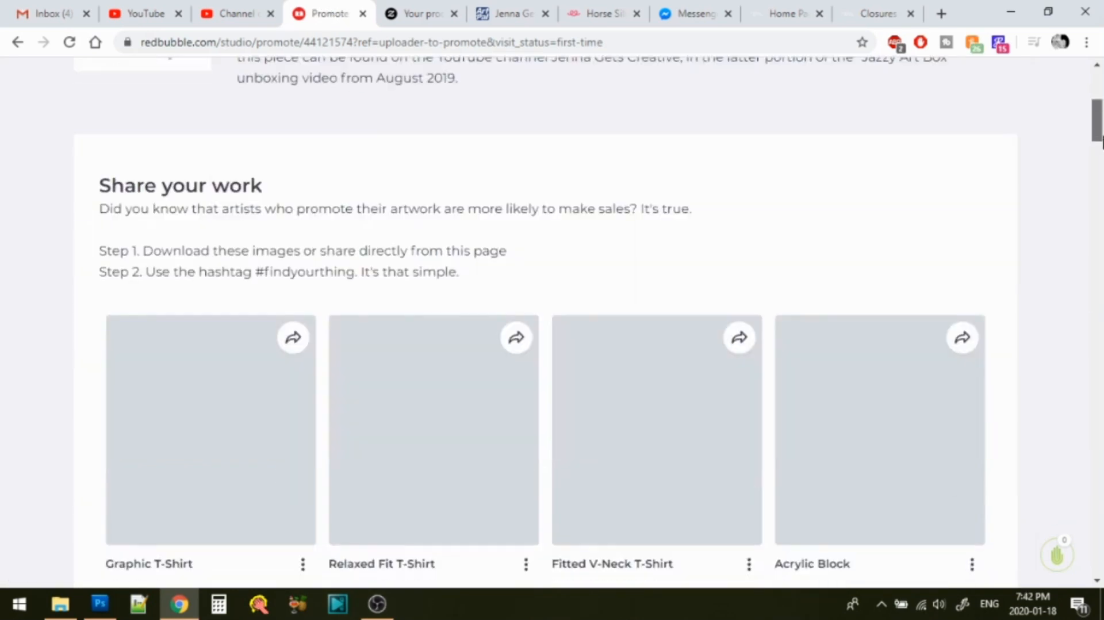
- Look over the shareable product images and view the Graphic T-Shirt's product page, closing it again
{"action": "scroll", "coordinate": [552, 322], "scroll_direction": "down", "scroll_amount": 10}
{"action": "left_click_drag", "start_coordinate": [1101, 203], "coordinate": [1100, 142]}
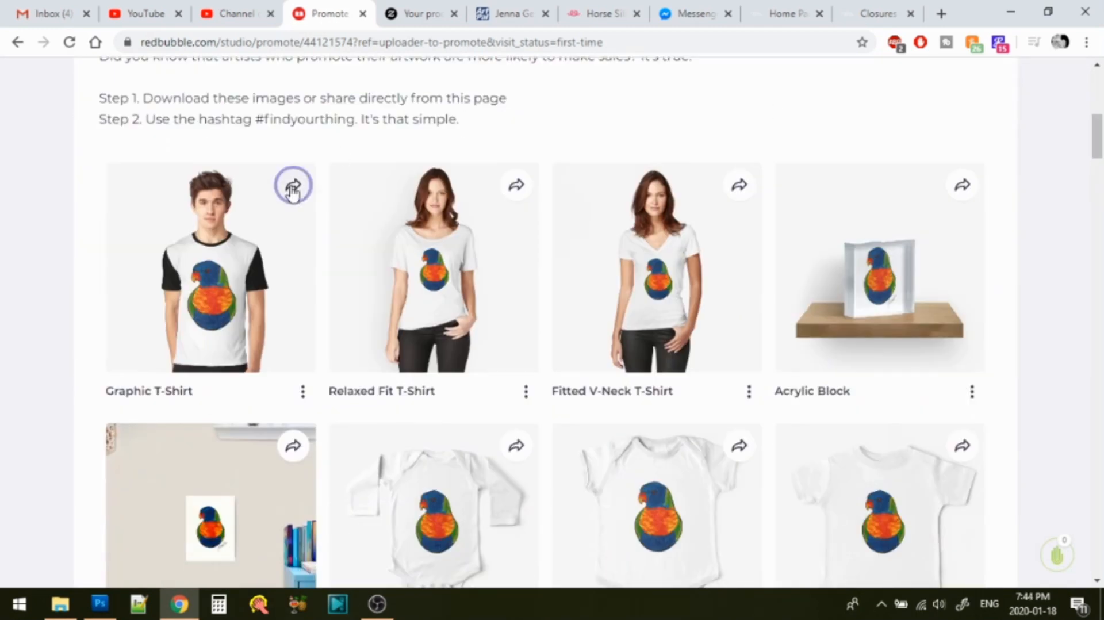
{"action": "left_click", "coordinate": [304, 513]}
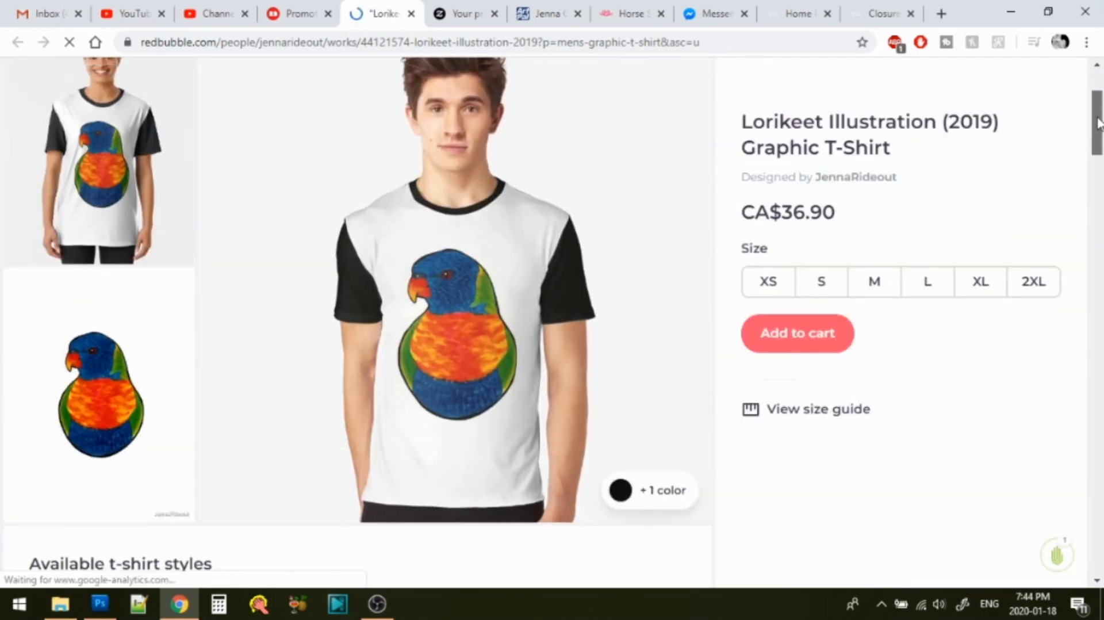
{"action": "key", "text": "Escape"}
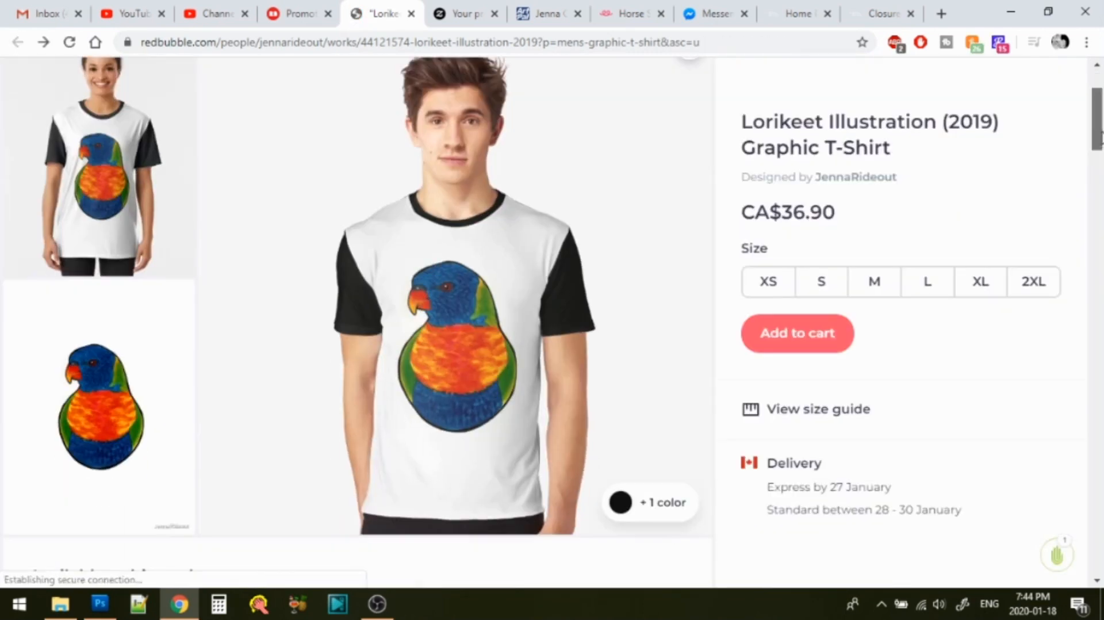
{"action": "key", "text": "ctrl+w"}
- Open the Relaxed Fit T-Shirt's product page and browse the other available t-shirt styles
{"action": "left_click", "coordinate": [553, 512]}
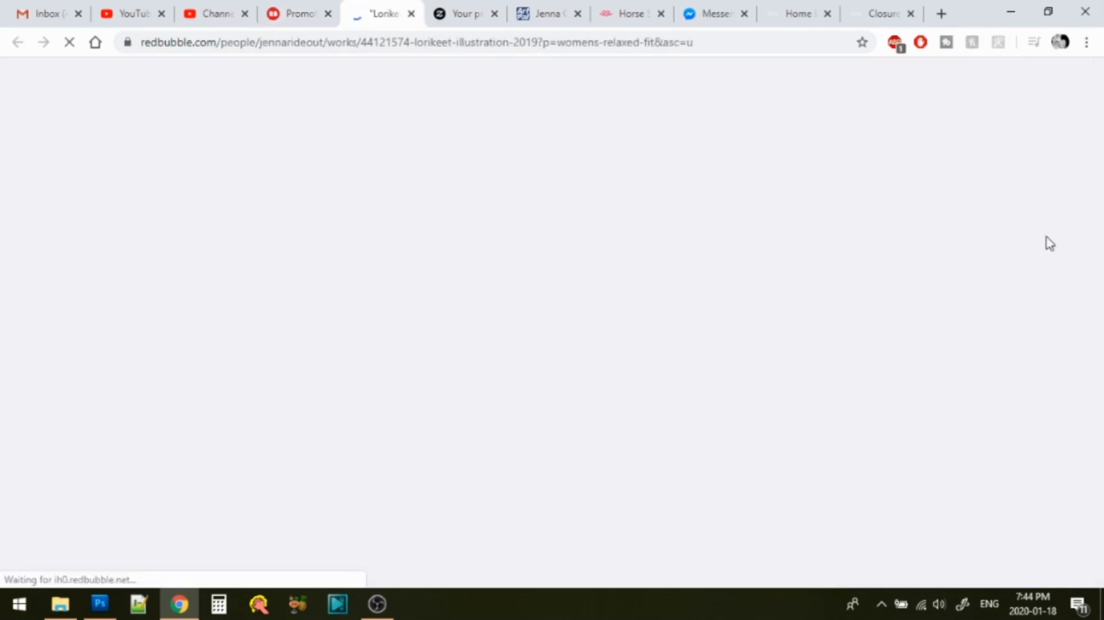
{"action": "left_click_drag", "start_coordinate": [1098, 145], "coordinate": [1101, 183]}
{"action": "left_click", "coordinate": [677, 348]}
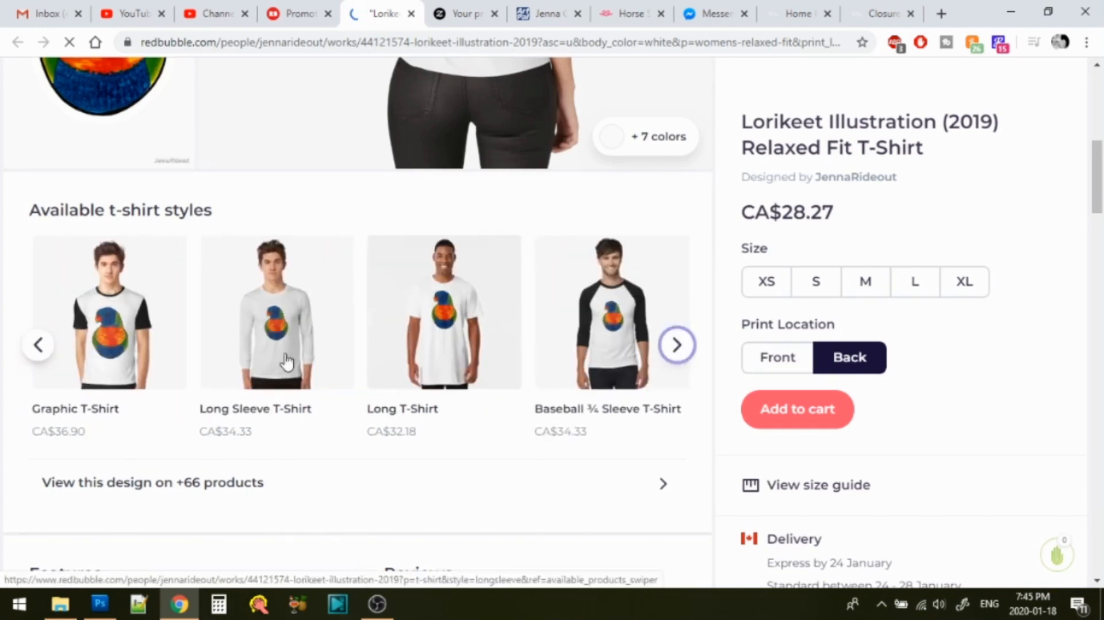
- View the Long T-Shirt's product page, preview it in charcoal heather and close the page
{"action": "left_click", "coordinate": [433, 348]}
{"action": "left_click_drag", "start_coordinate": [1101, 131], "coordinate": [1101, 155]}
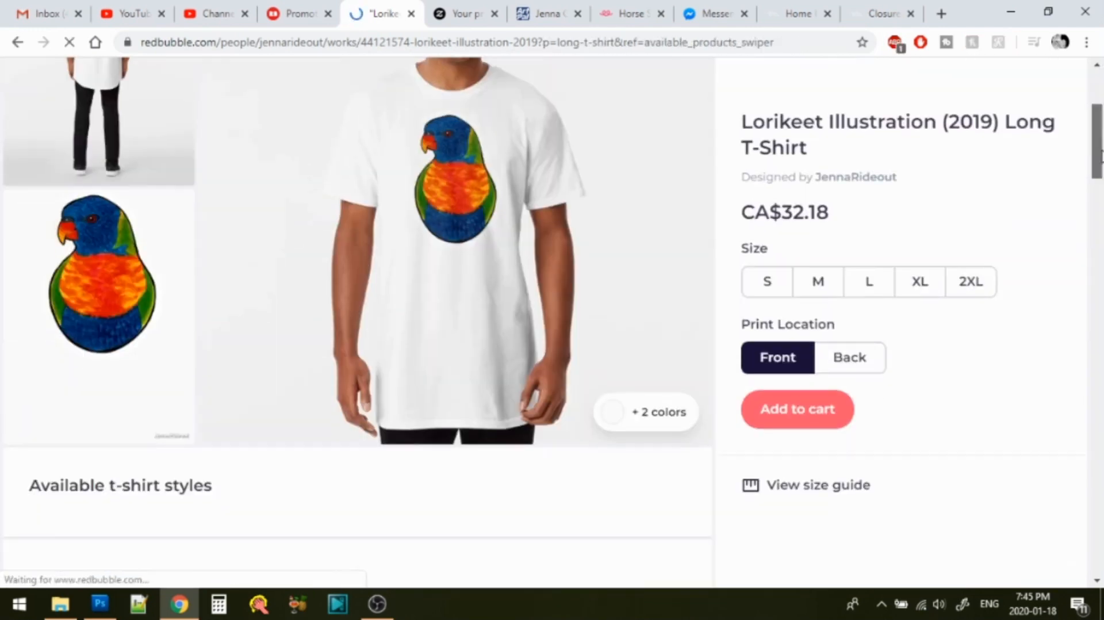
{"action": "left_click", "coordinate": [660, 420]}
{"action": "left_click", "coordinate": [594, 410]}
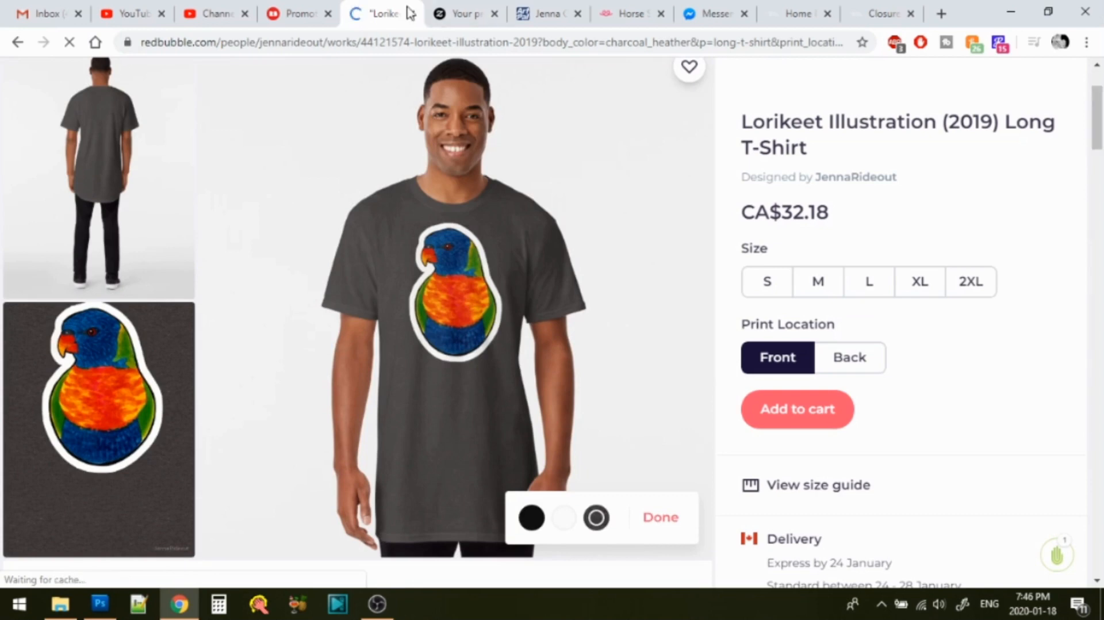
{"action": "key", "text": "ctrl+w"}
- Download the first Relaxed Fit T-Shirt promotional image and close its image gallery
{"action": "left_click", "coordinate": [492, 432]}
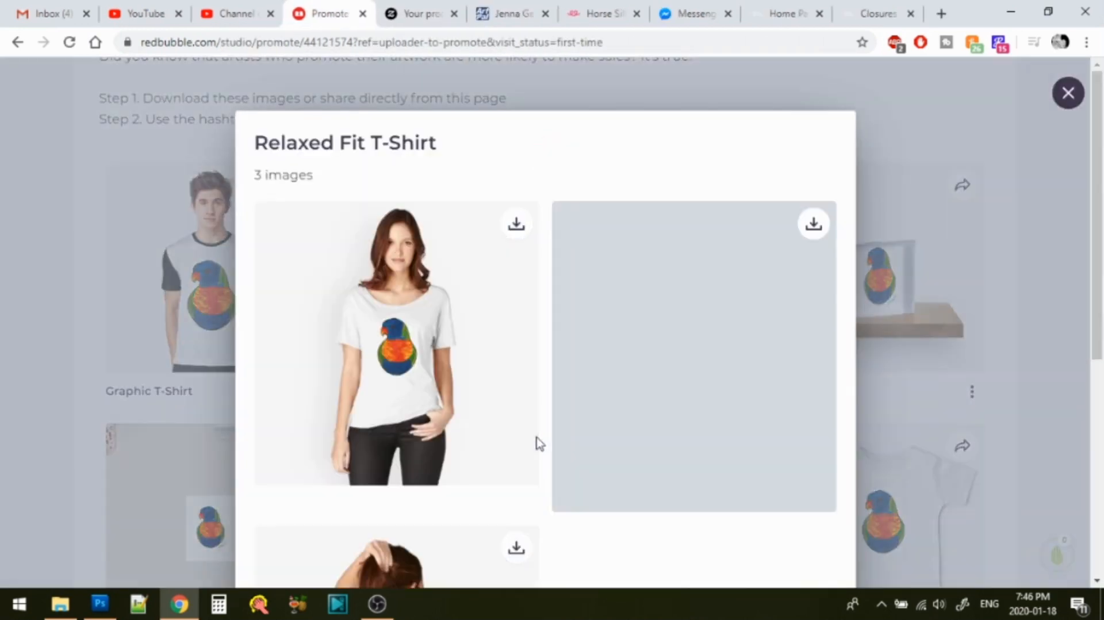
{"action": "left_click", "coordinate": [515, 224]}
{"action": "mouse_move", "coordinate": [1101, 172]}
{"action": "left_mouse_down"}
{"action": "mouse_move", "coordinate": [1101, 334]}
{"action": "mouse_move", "coordinate": [1101, 173]}
{"action": "left_mouse_up"}
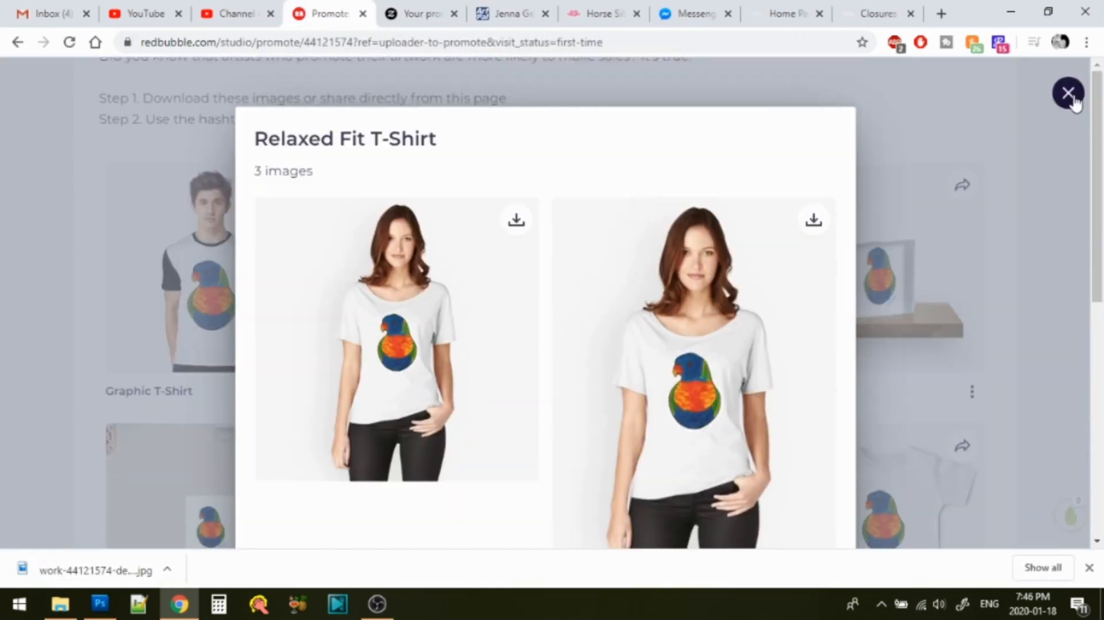
{"action": "left_click", "coordinate": [1067, 93]}
- Look through the Acrylic Block promotional images and close the gallery
{"action": "left_click", "coordinate": [972, 392]}
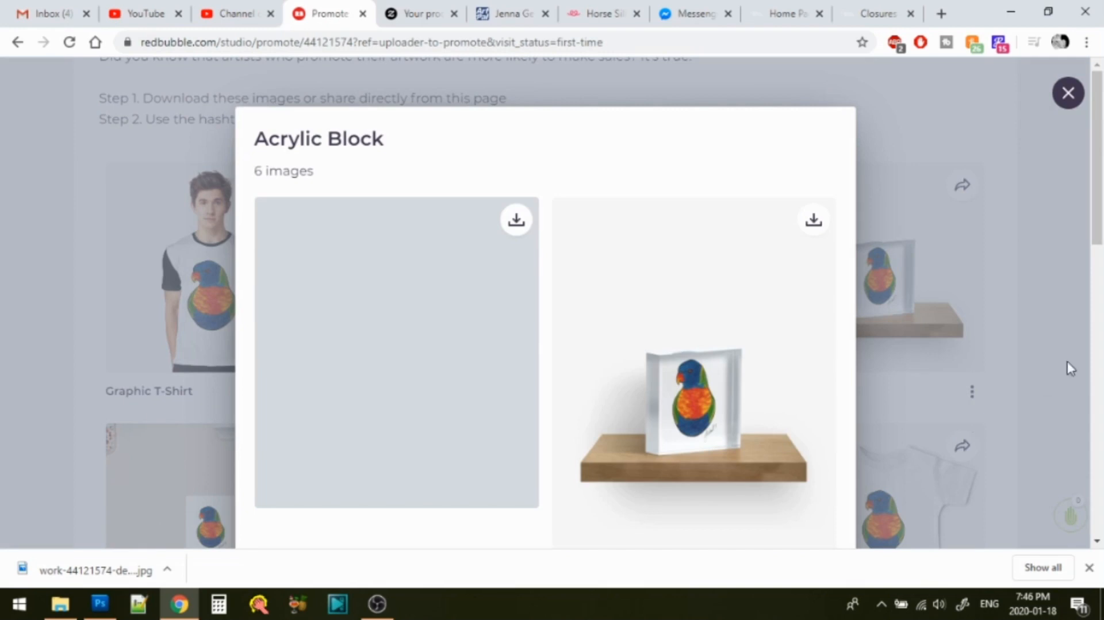
{"action": "scroll", "coordinate": [1071, 295], "scroll_direction": "down", "scroll_amount": 6}
{"action": "scroll", "coordinate": [1072, 296], "scroll_direction": "up", "scroll_amount": 6}
{"action": "left_click", "coordinate": [1068, 93]}
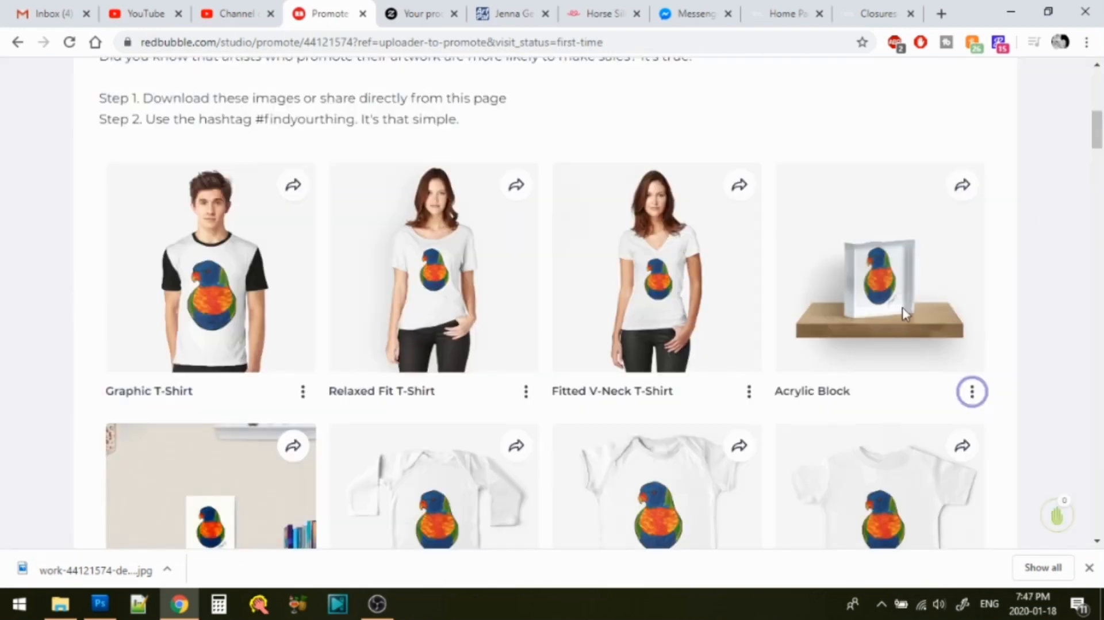
- Reopen the Acrylic Block images and download the one showing two blocks side by side on a shelf
{"action": "left_click", "coordinate": [972, 391]}
{"action": "scroll", "coordinate": [816, 288], "scroll_direction": "down", "scroll_amount": 8}
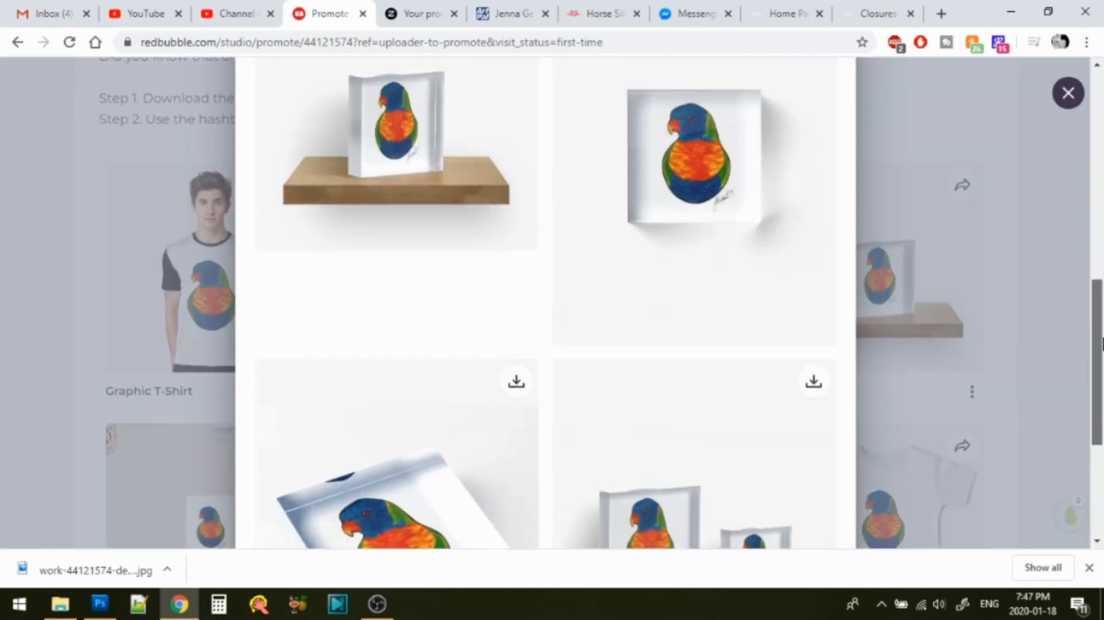
{"action": "left_click", "coordinate": [816, 189]}
{"action": "scroll", "coordinate": [1101, 265], "scroll_direction": "down", "scroll_amount": 3}
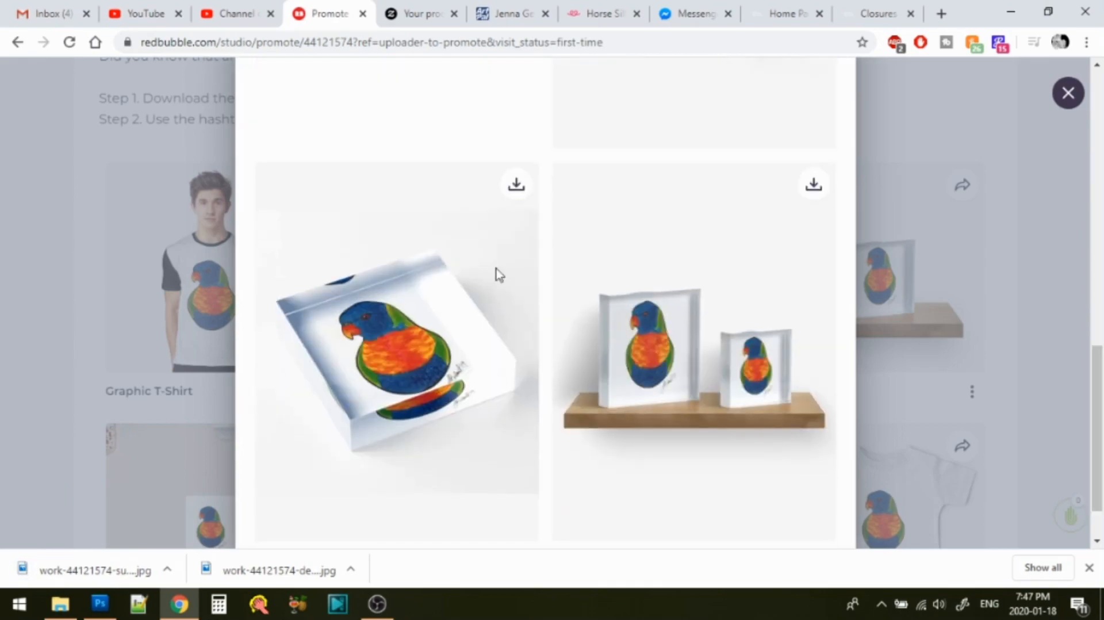